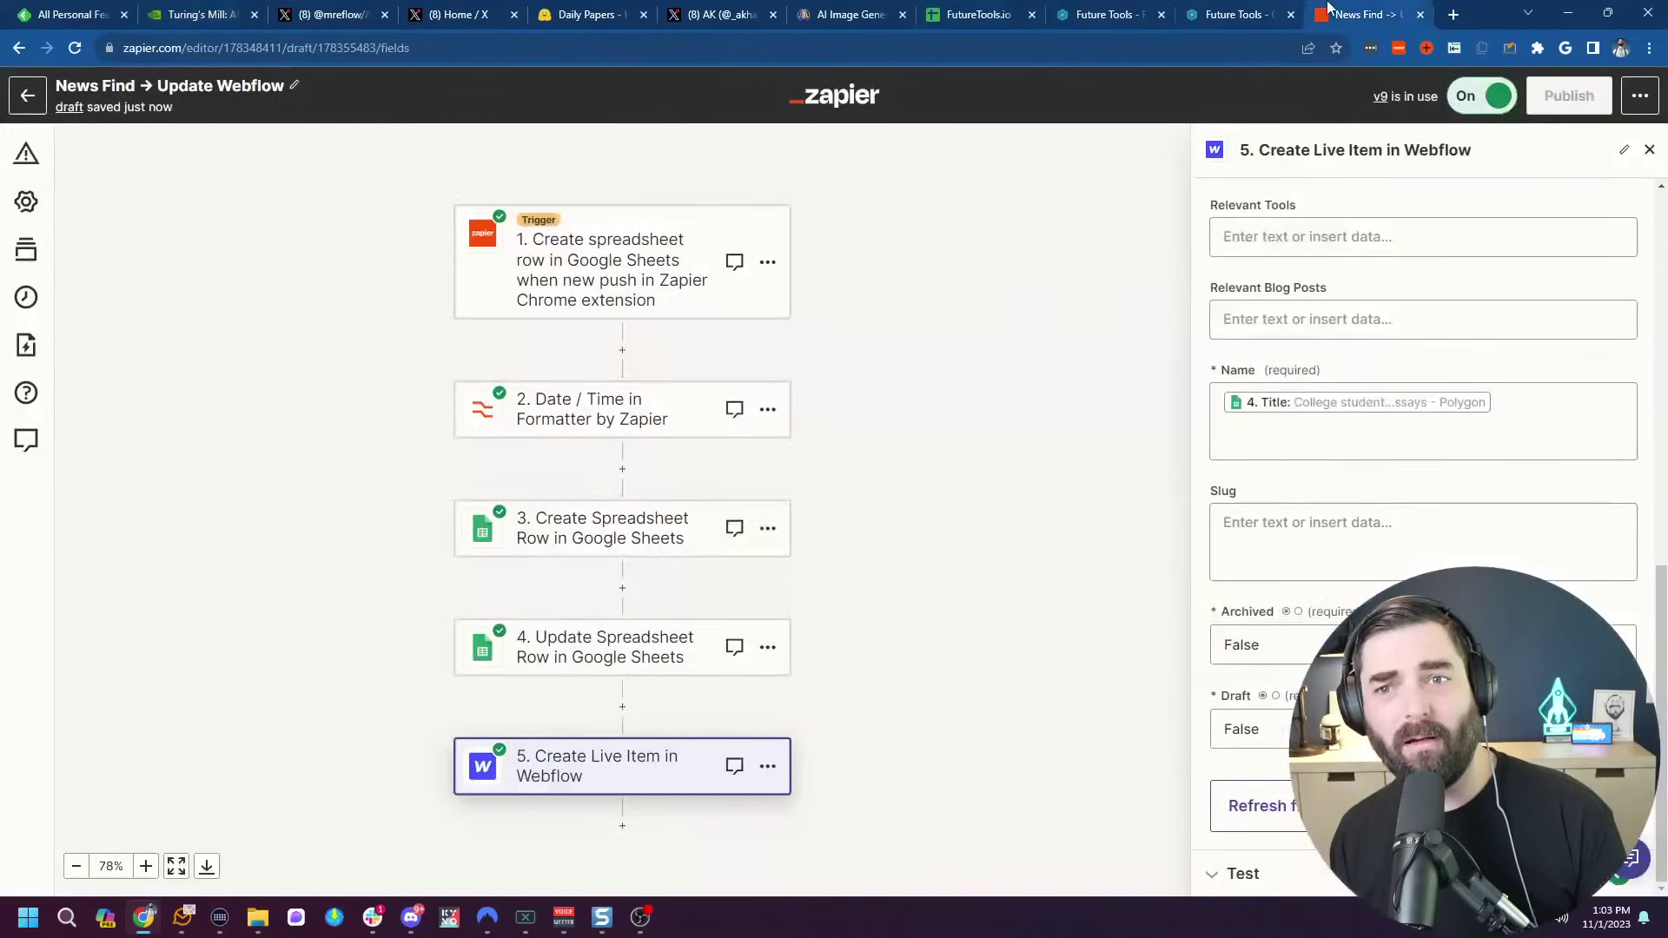
# Switch to the FutureTools.io Dashboard spreadsheet and review the News Machine list from its newest entries back to the first one.
pyautogui.click(1360, 15)
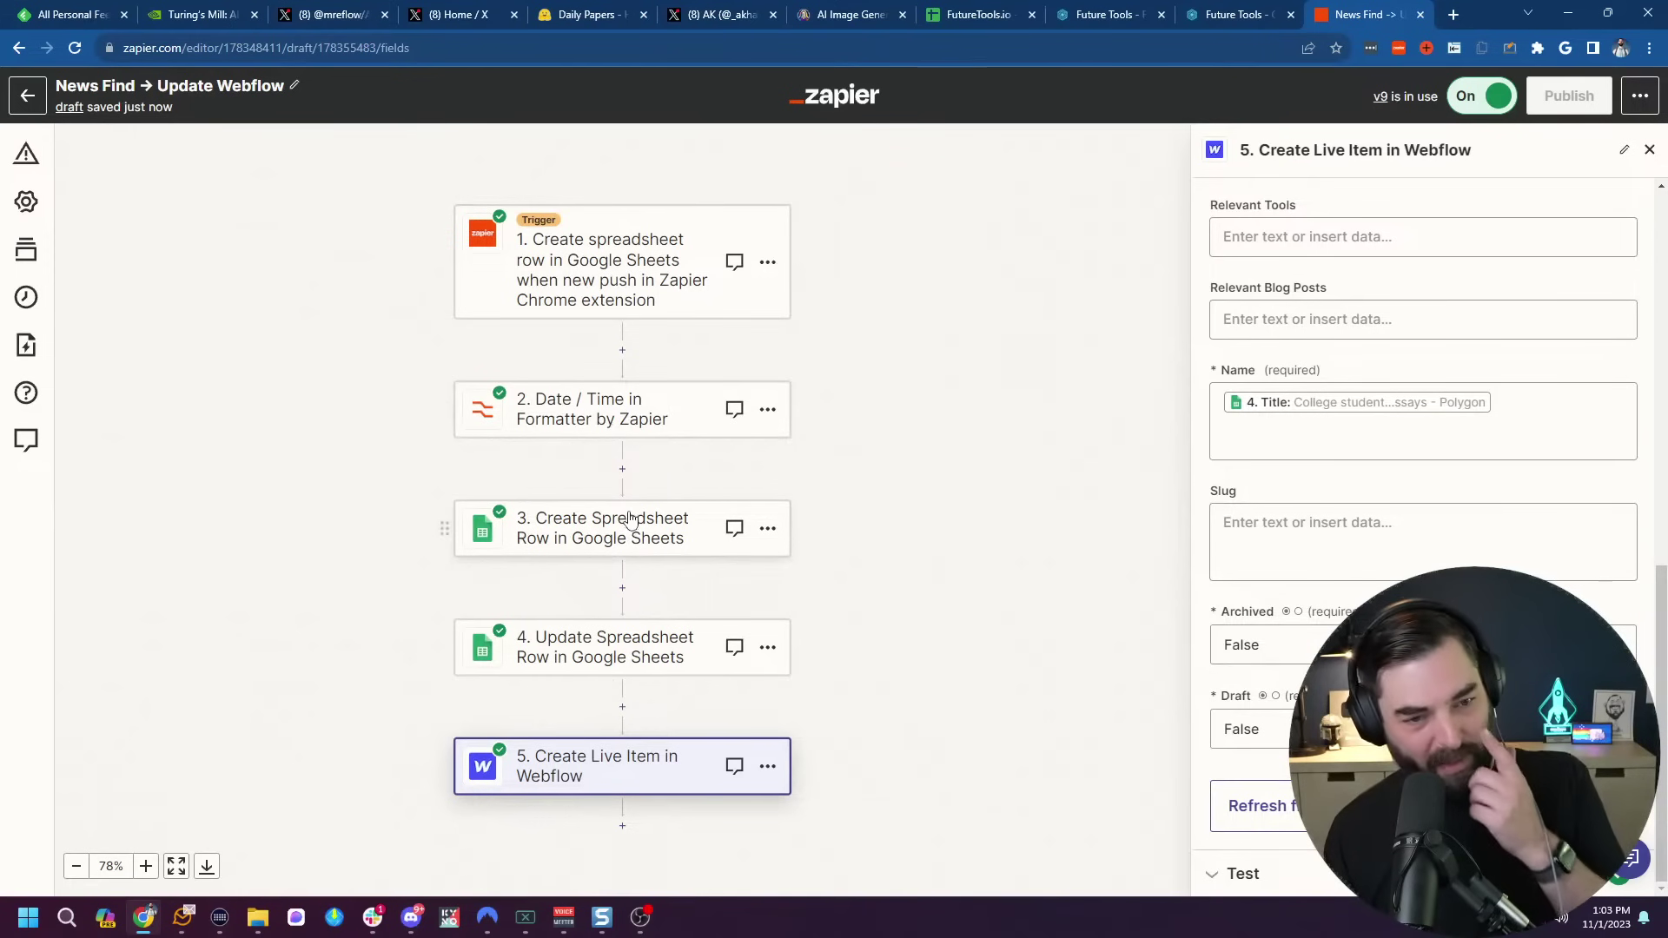
pyautogui.click(971, 15)
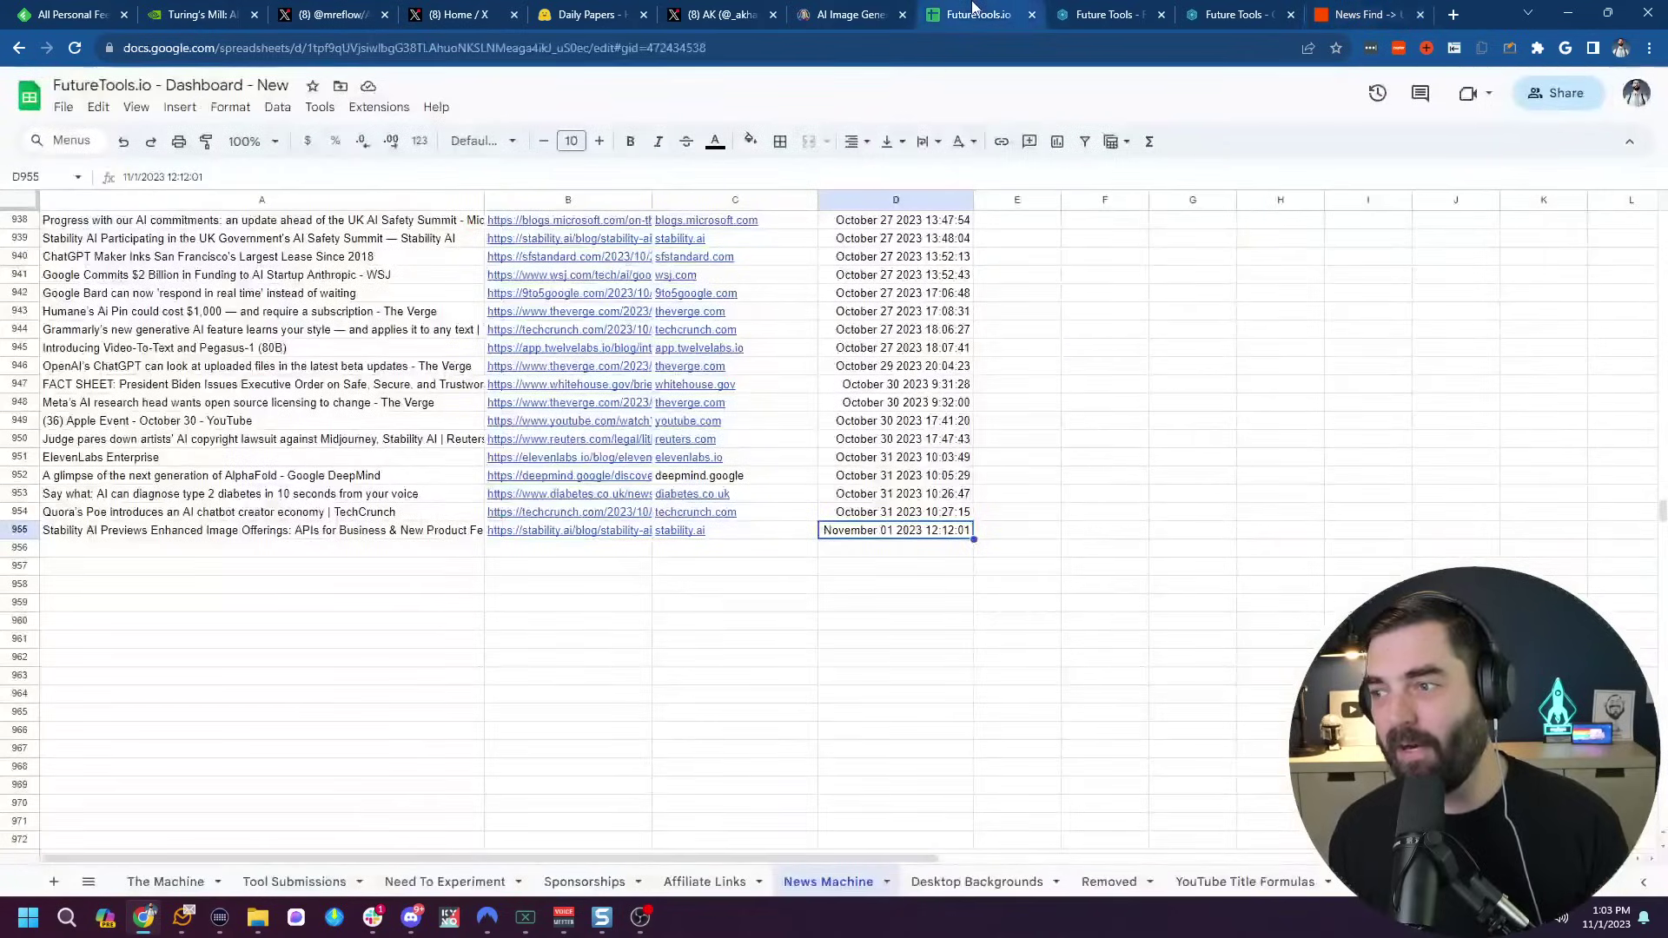
pyautogui.scroll(20, 594, 618)
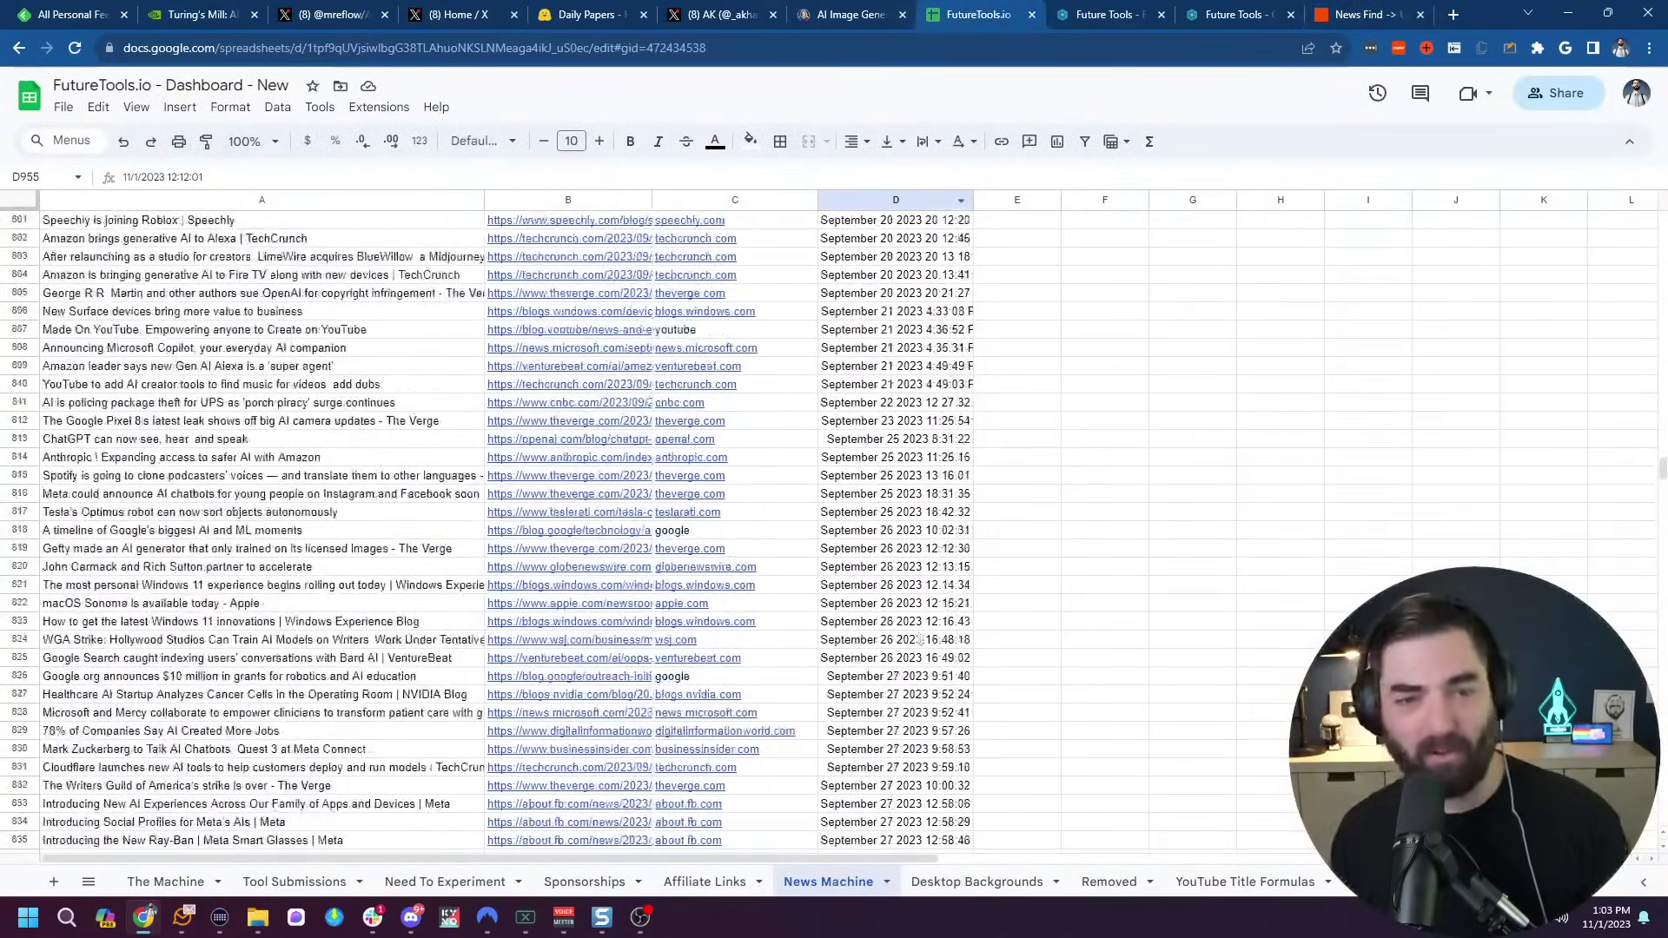
pyautogui.scroll(20, 769, 667)
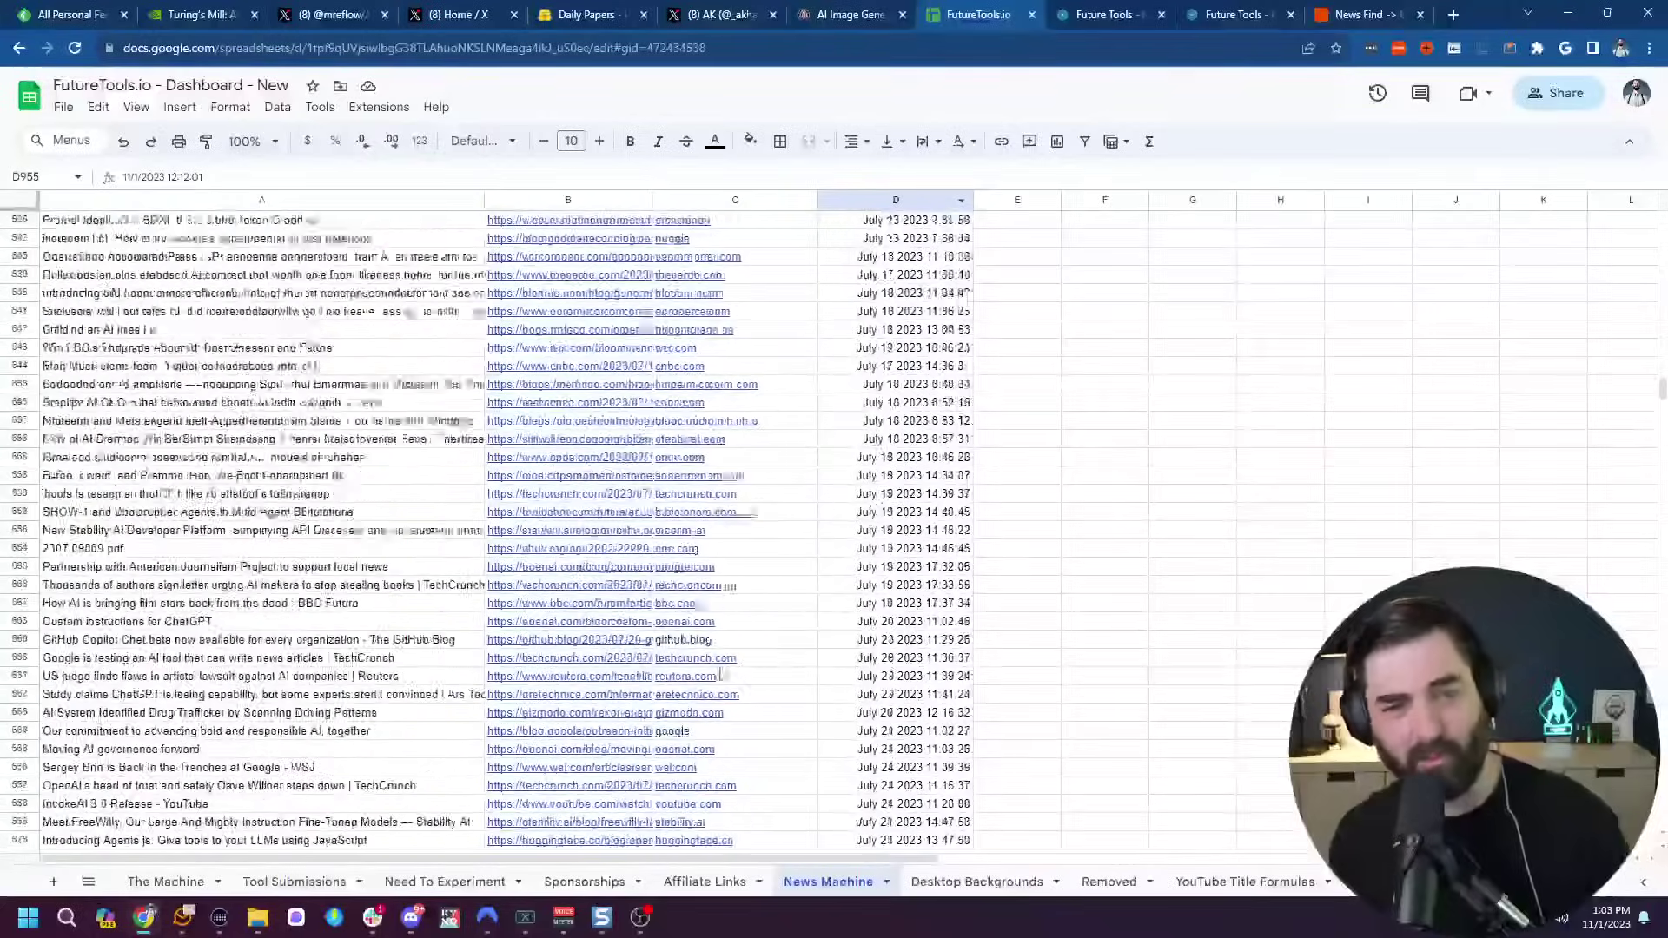
pyautogui.scroll(20, 708, 683)
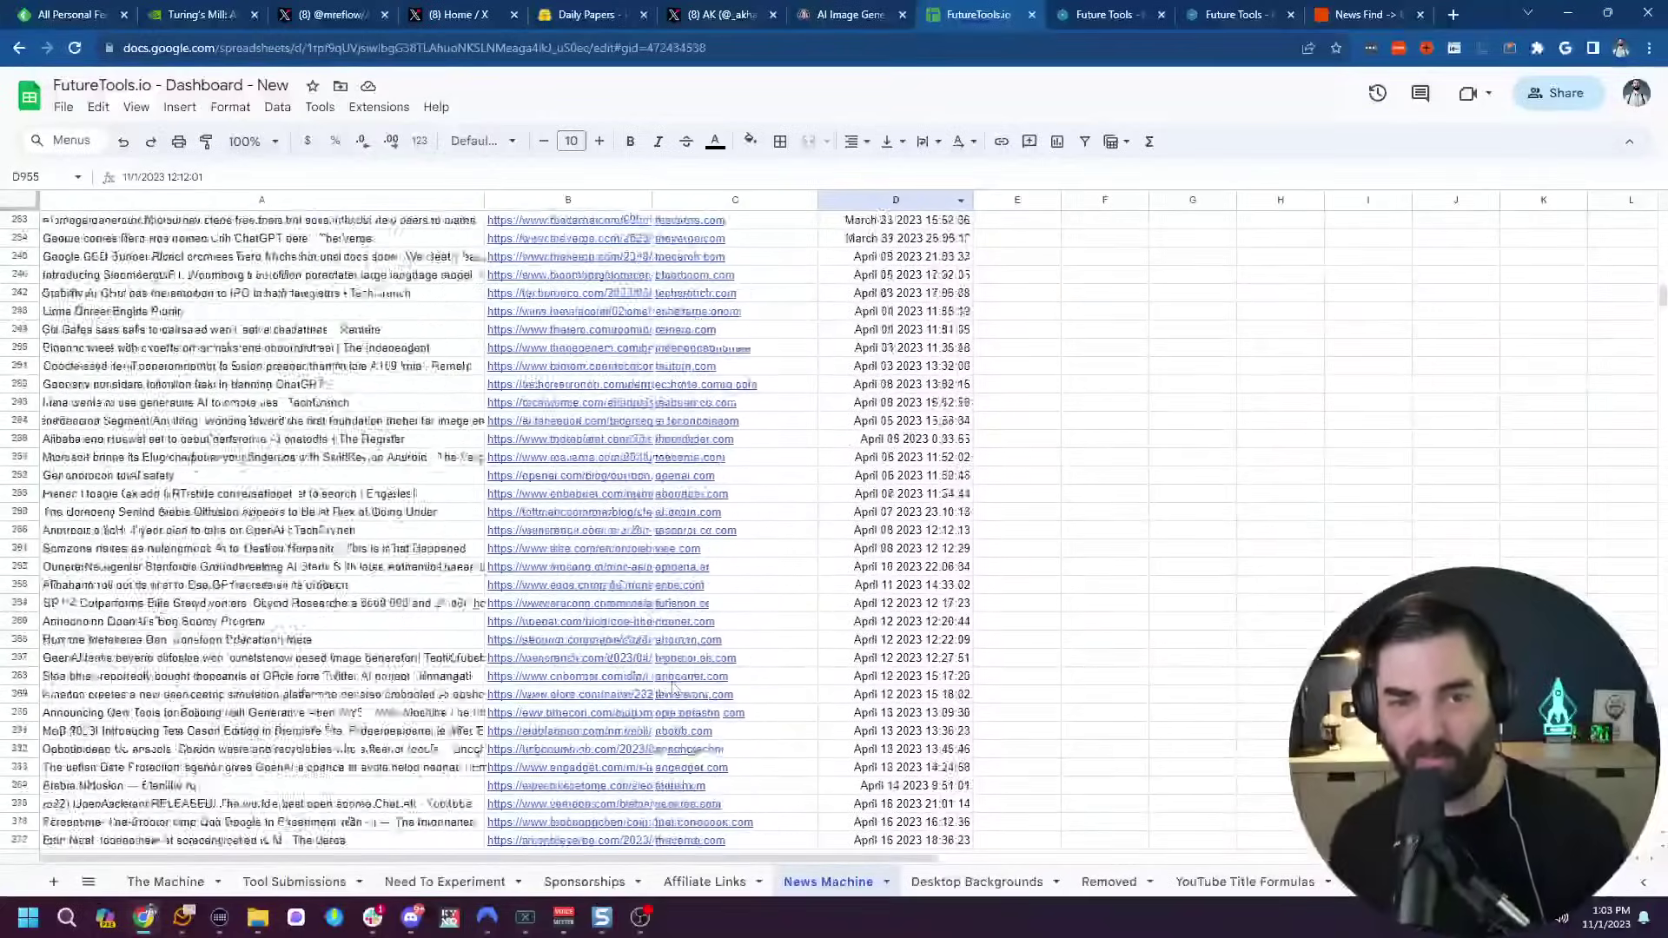
pyautogui.scroll(20, 667, 693)
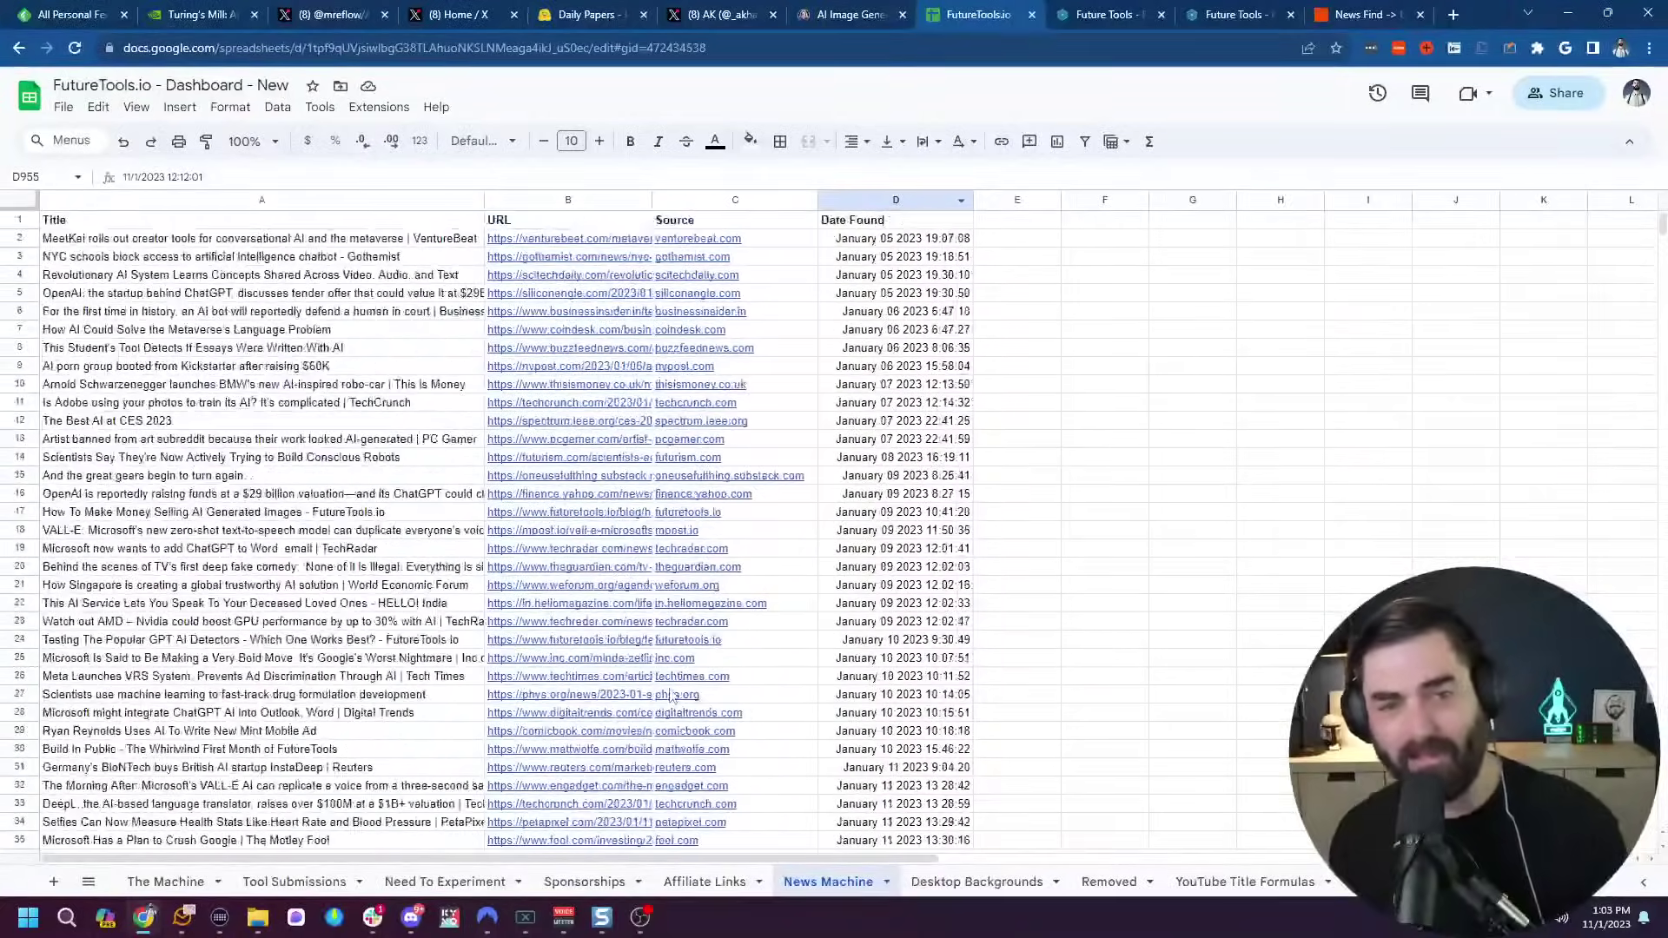
pyautogui.click(910, 246)
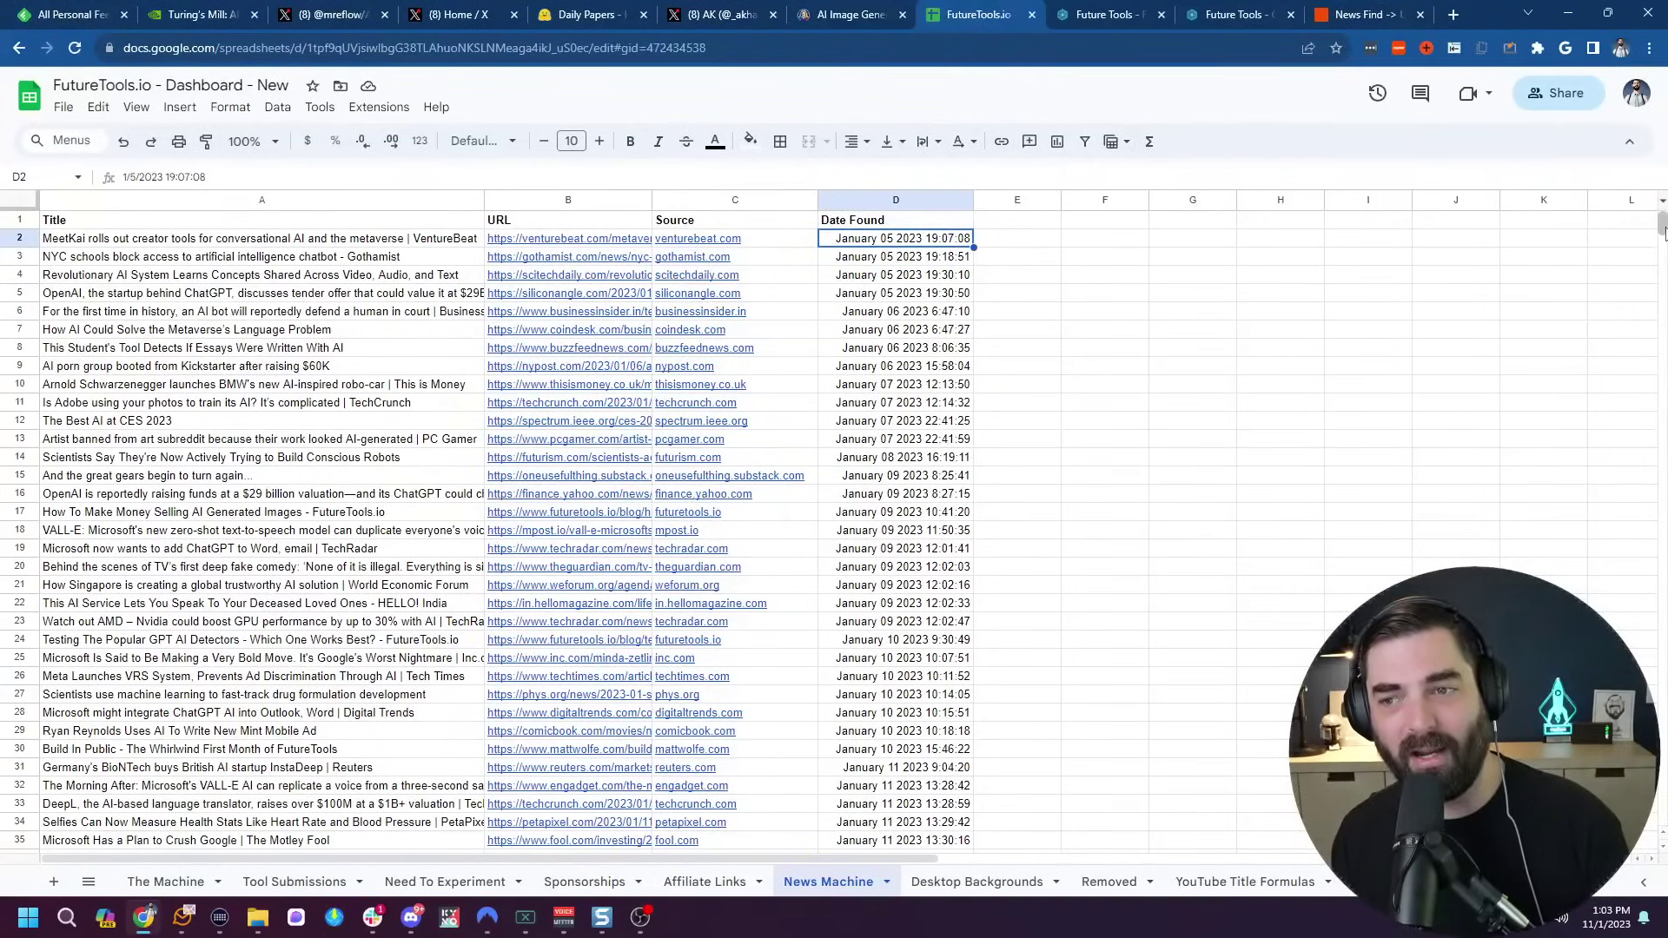
# Select the latest News Machine row, the Stability AI story dated November 01 2023, and look over the recent entries above it.
pyautogui.moveTo(1662, 224); pyautogui.dragTo(1636, 518)
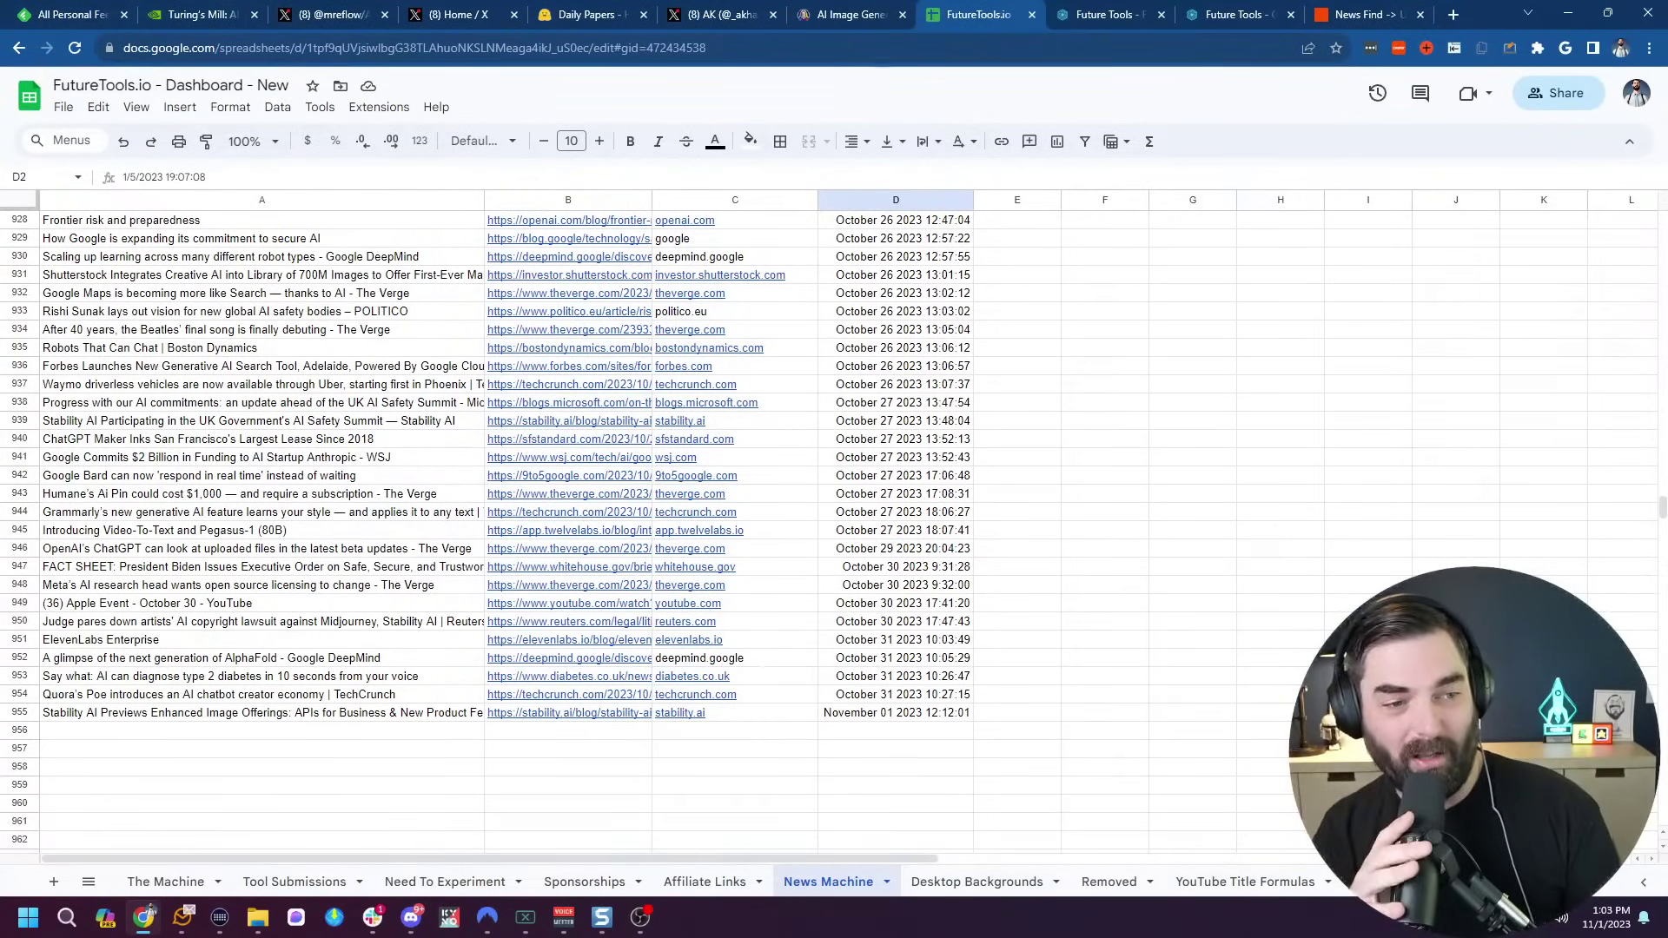
pyautogui.click(12, 715)
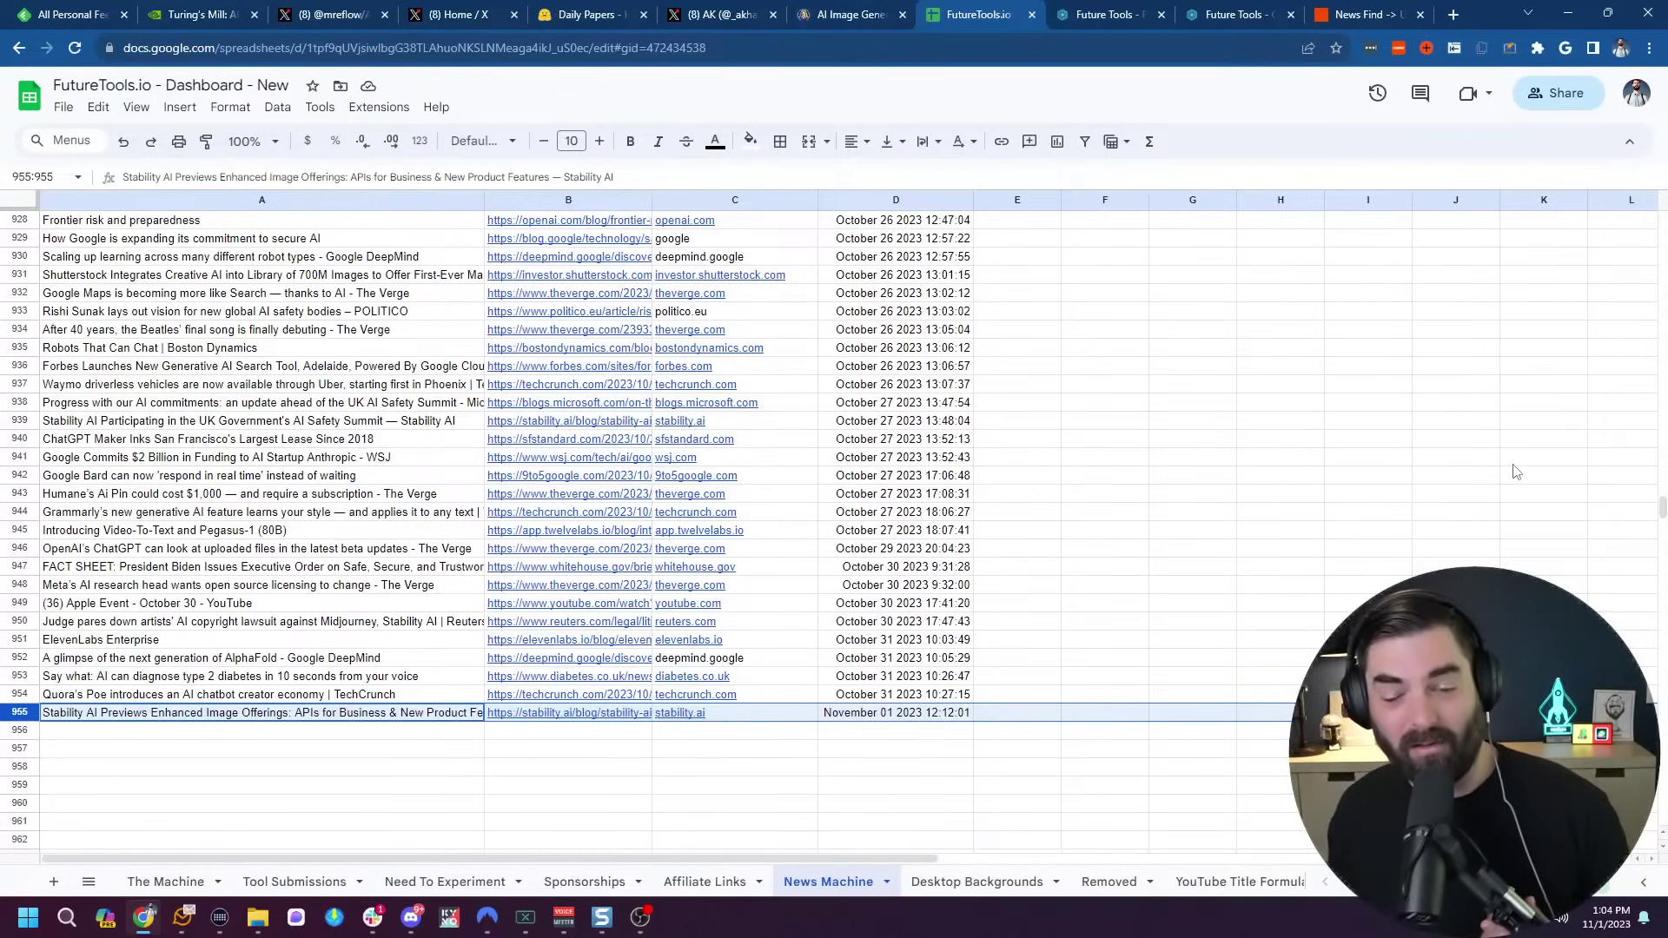
pyautogui.scroll(5, 776, 705)
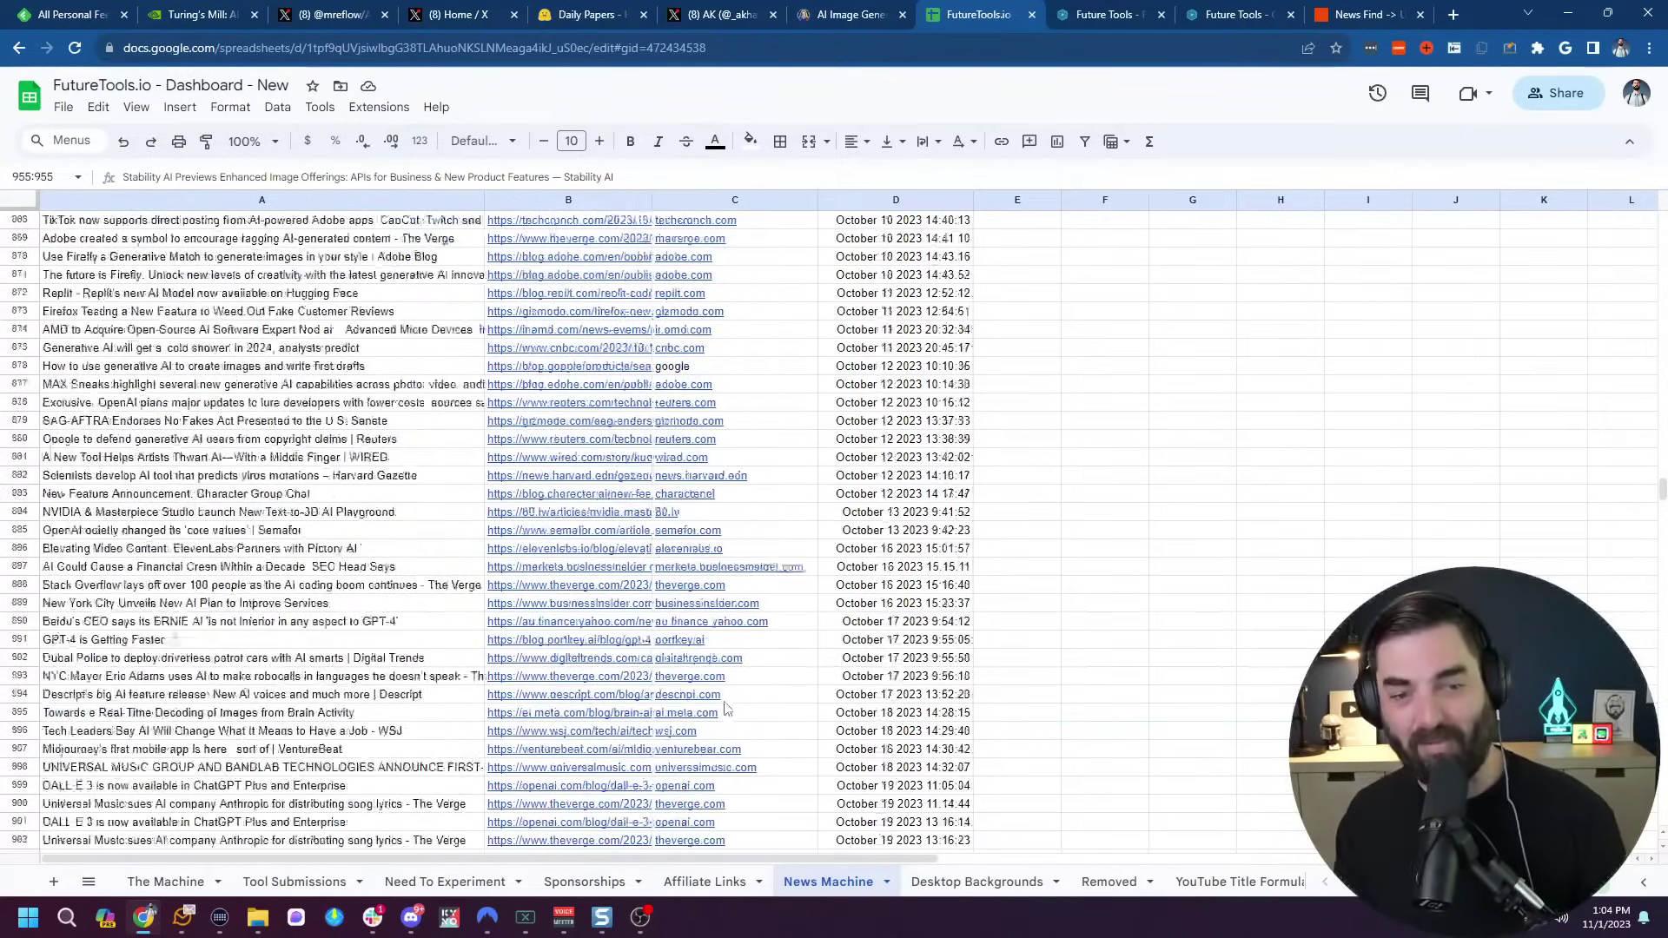
pyautogui.scroll(-3, 1268, 187)
# Open the Zap's Create Live Item in Webflow step, check the recent News Machine rows in the spreadsheet, and return to Zapier.
pyautogui.click(1368, 15)
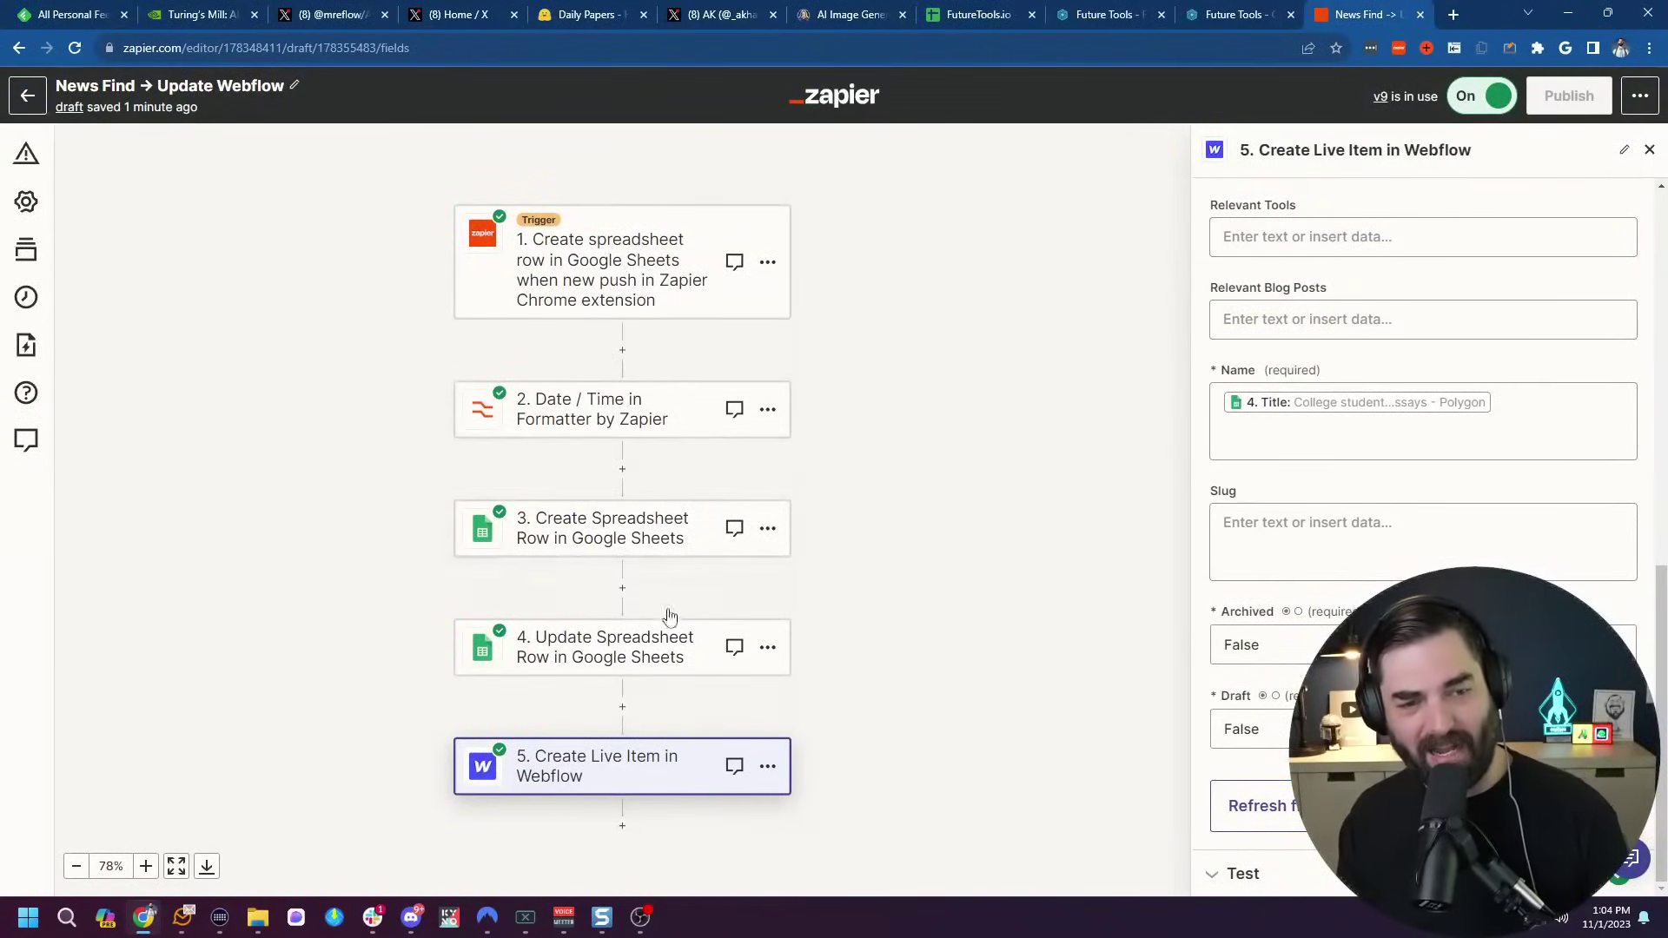
pyautogui.click(573, 774)
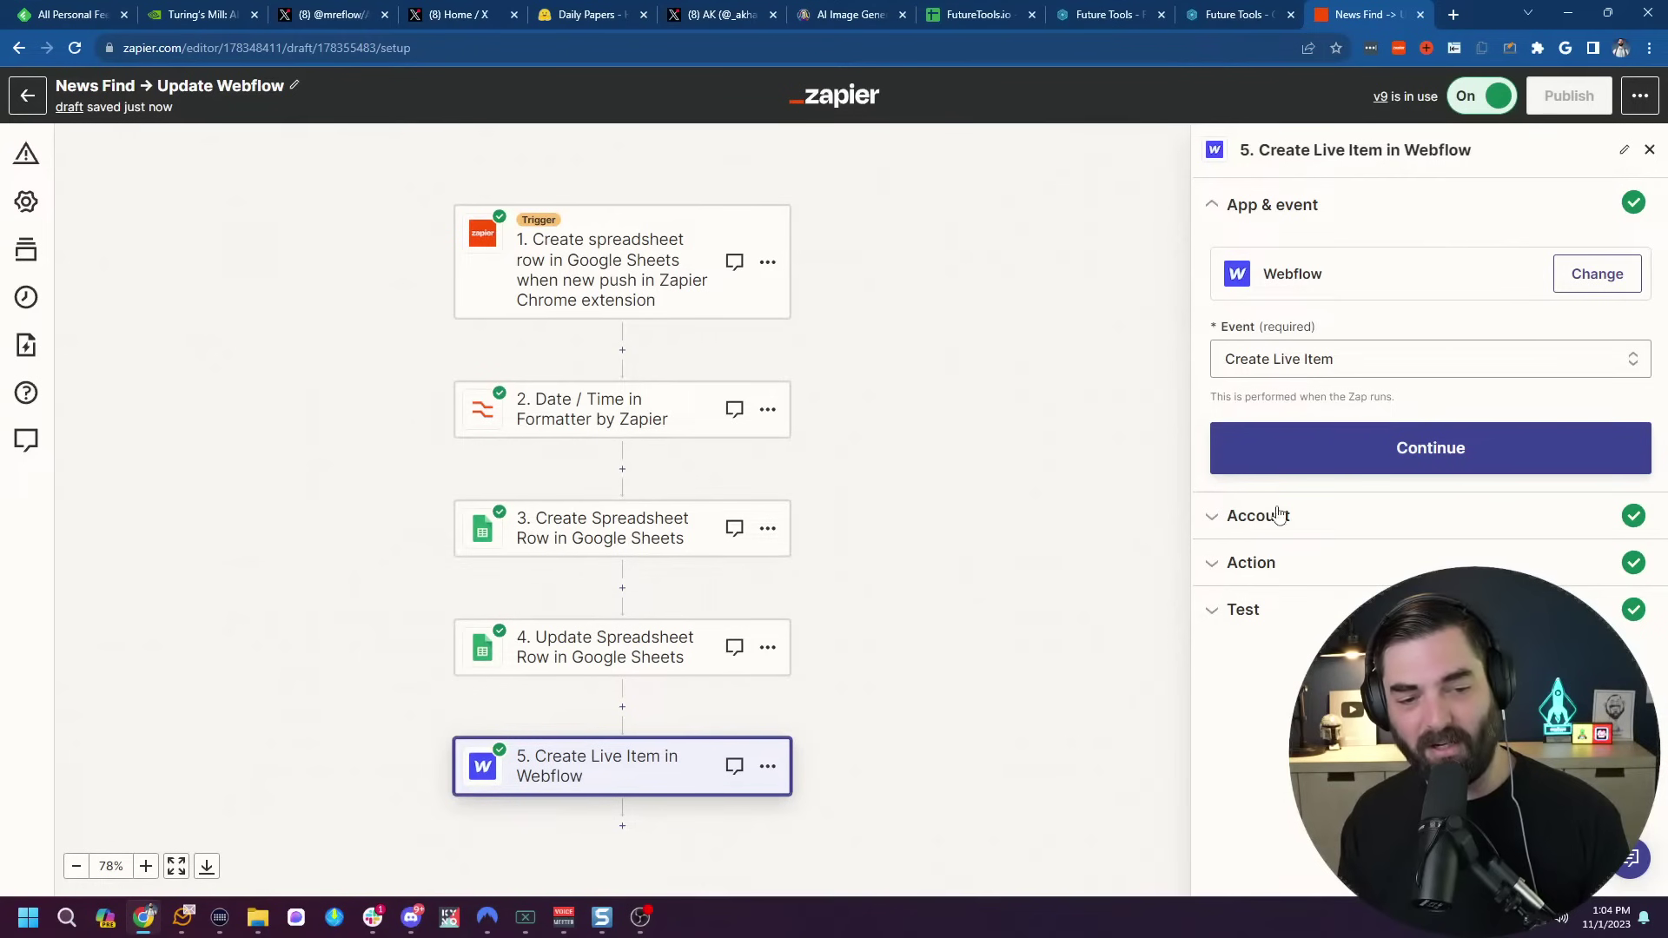
pyautogui.click(977, 15)
pyautogui.scroll(9, 834, 521)
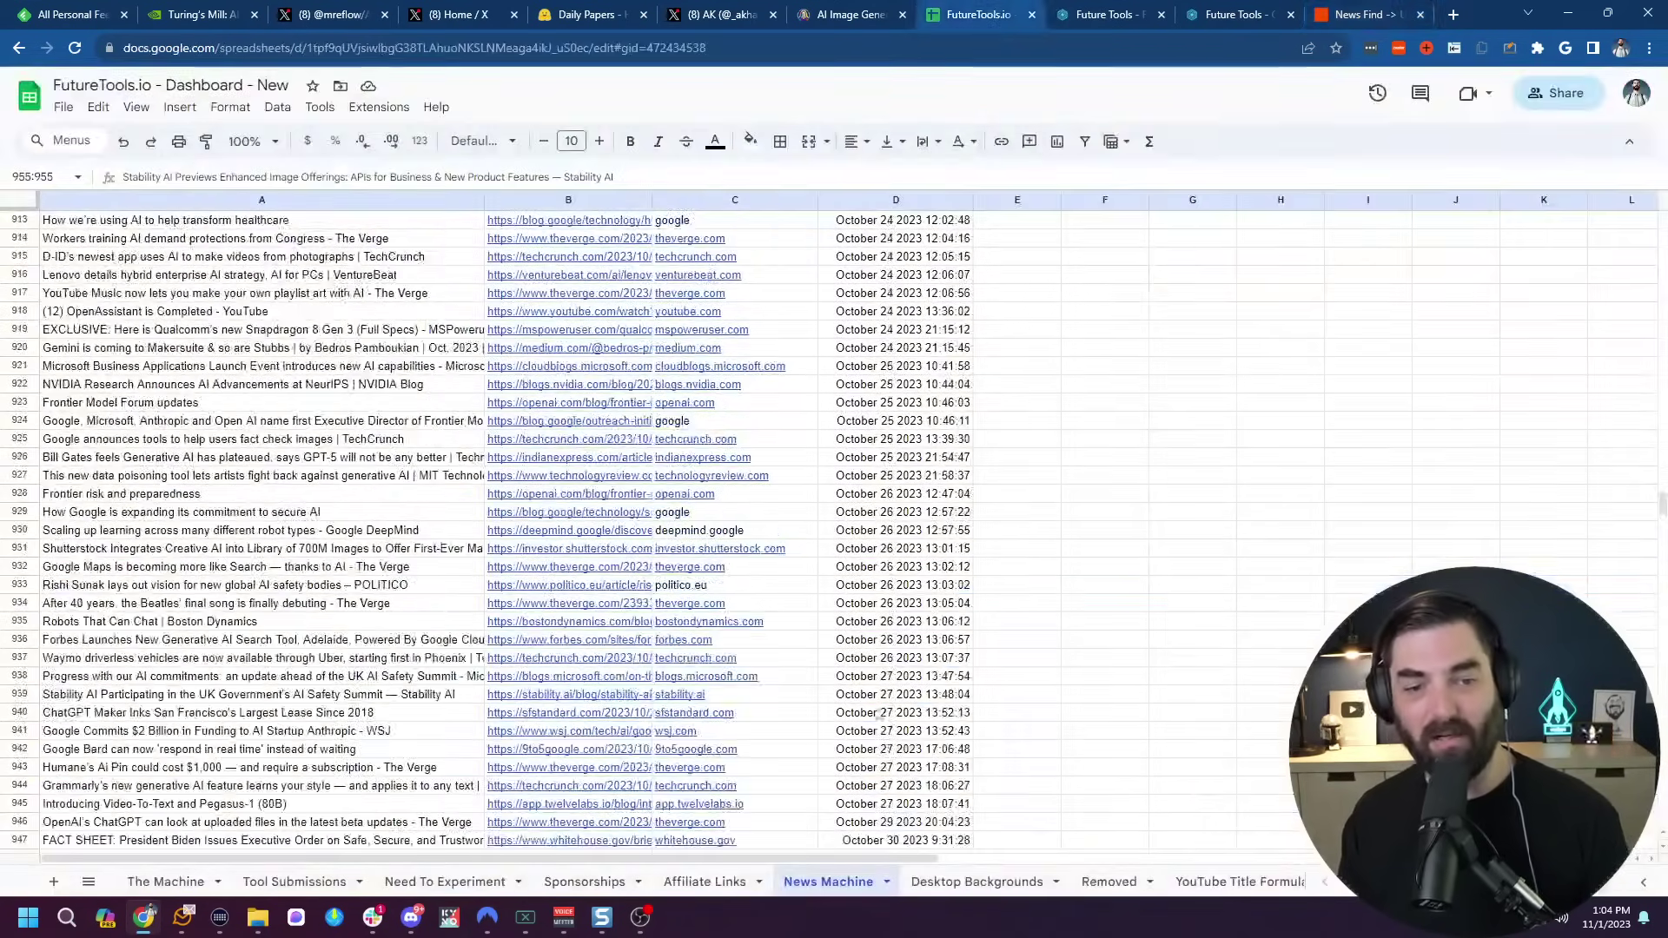
pyautogui.click(1368, 15)
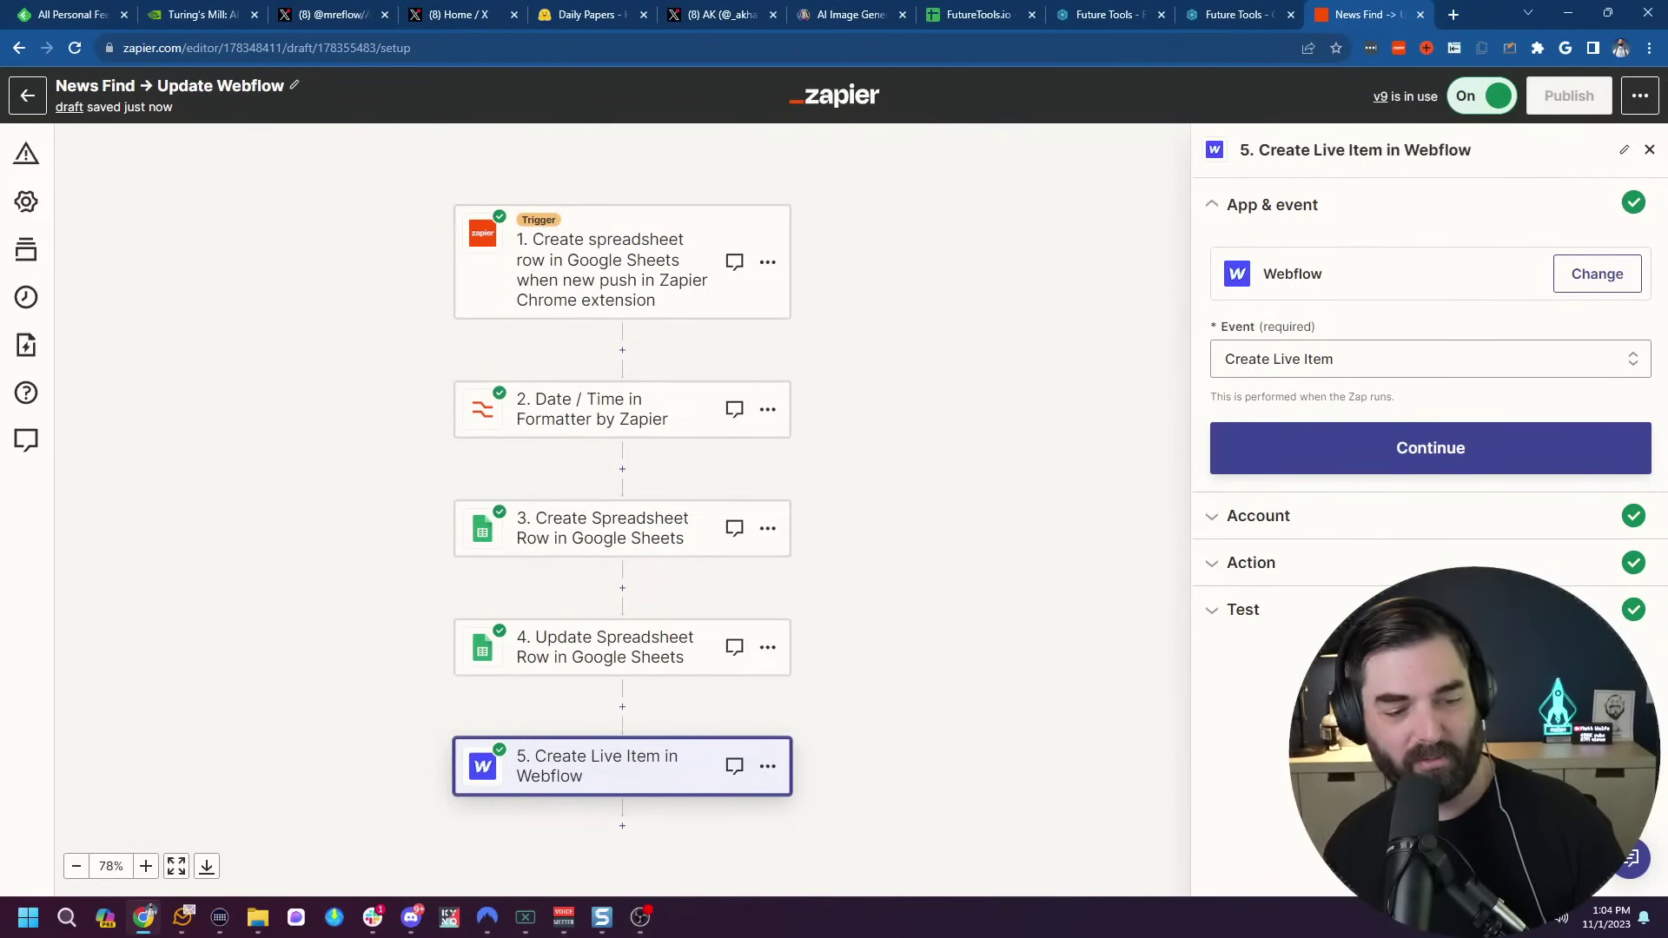
# Switch to Discord, maximize it, look through the direct messages and server list including one server folder, and close the window.
pyautogui.hotkey('alt', 'Tab')
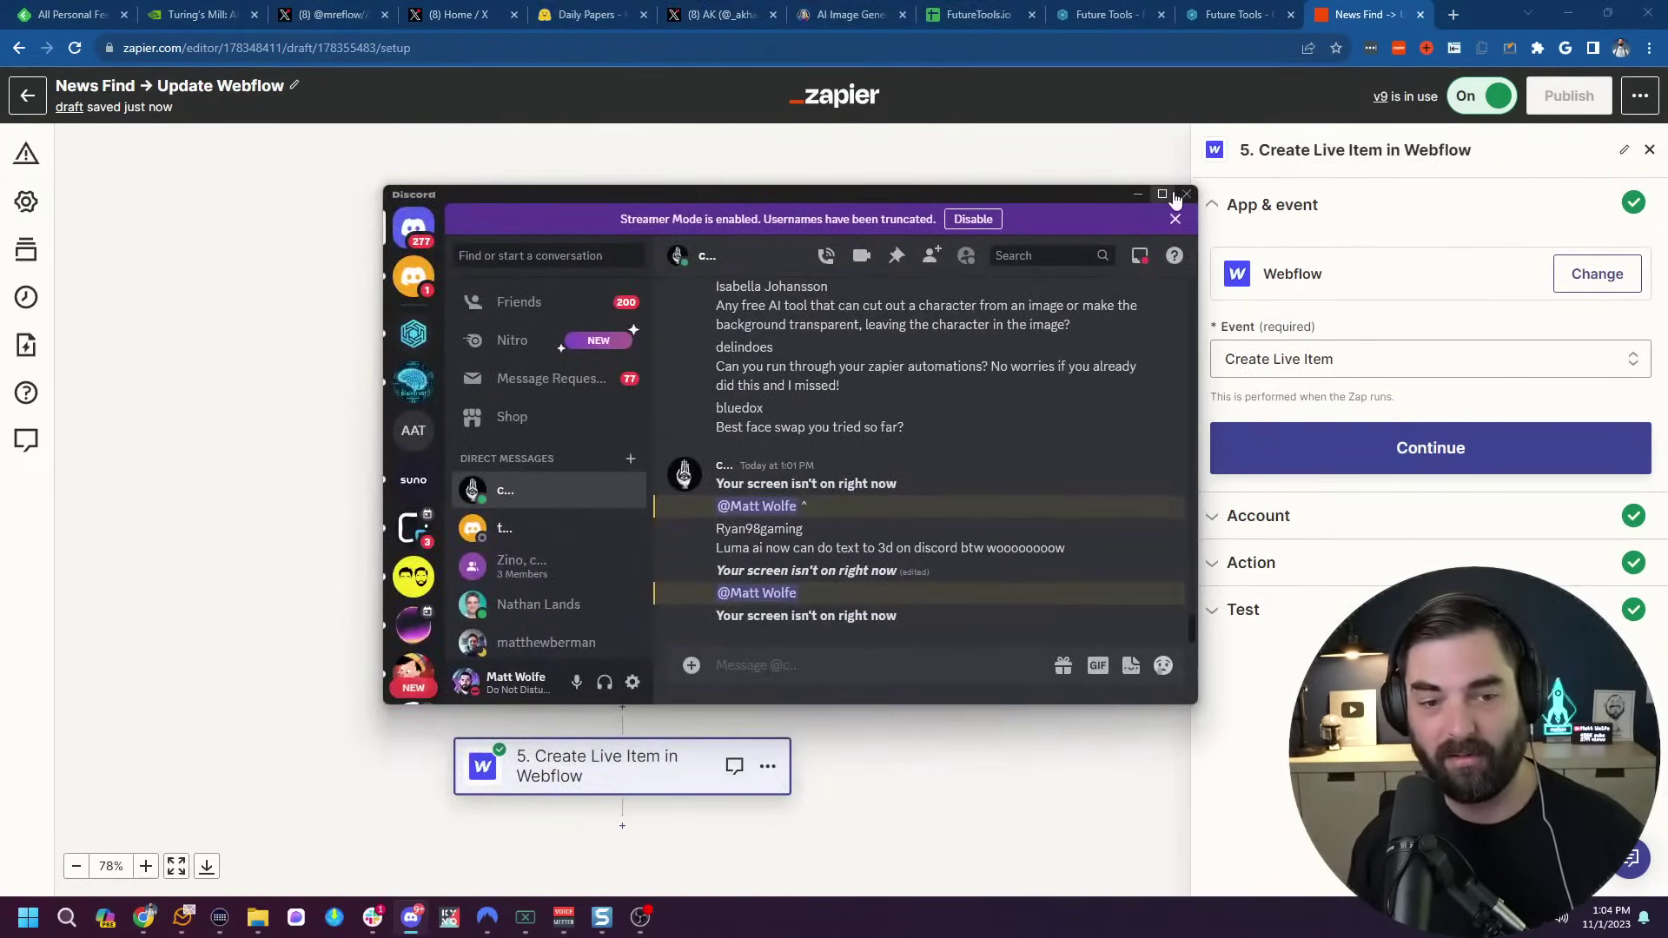
pyautogui.click(1163, 195)
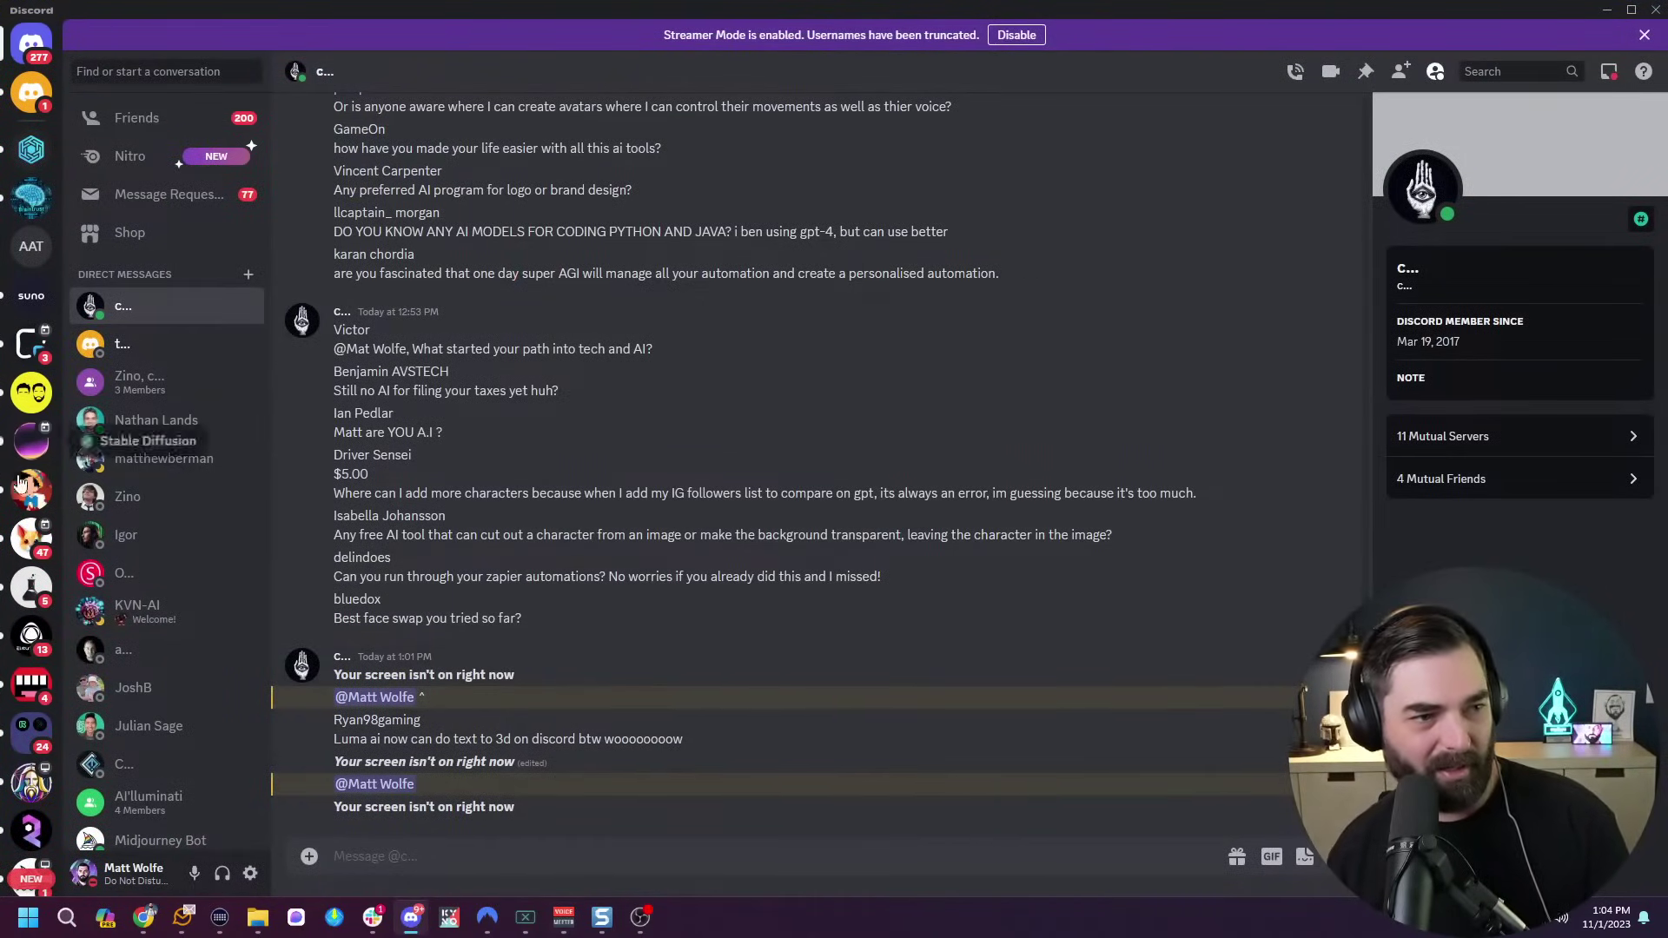
pyautogui.scroll(-5, 1, 599)
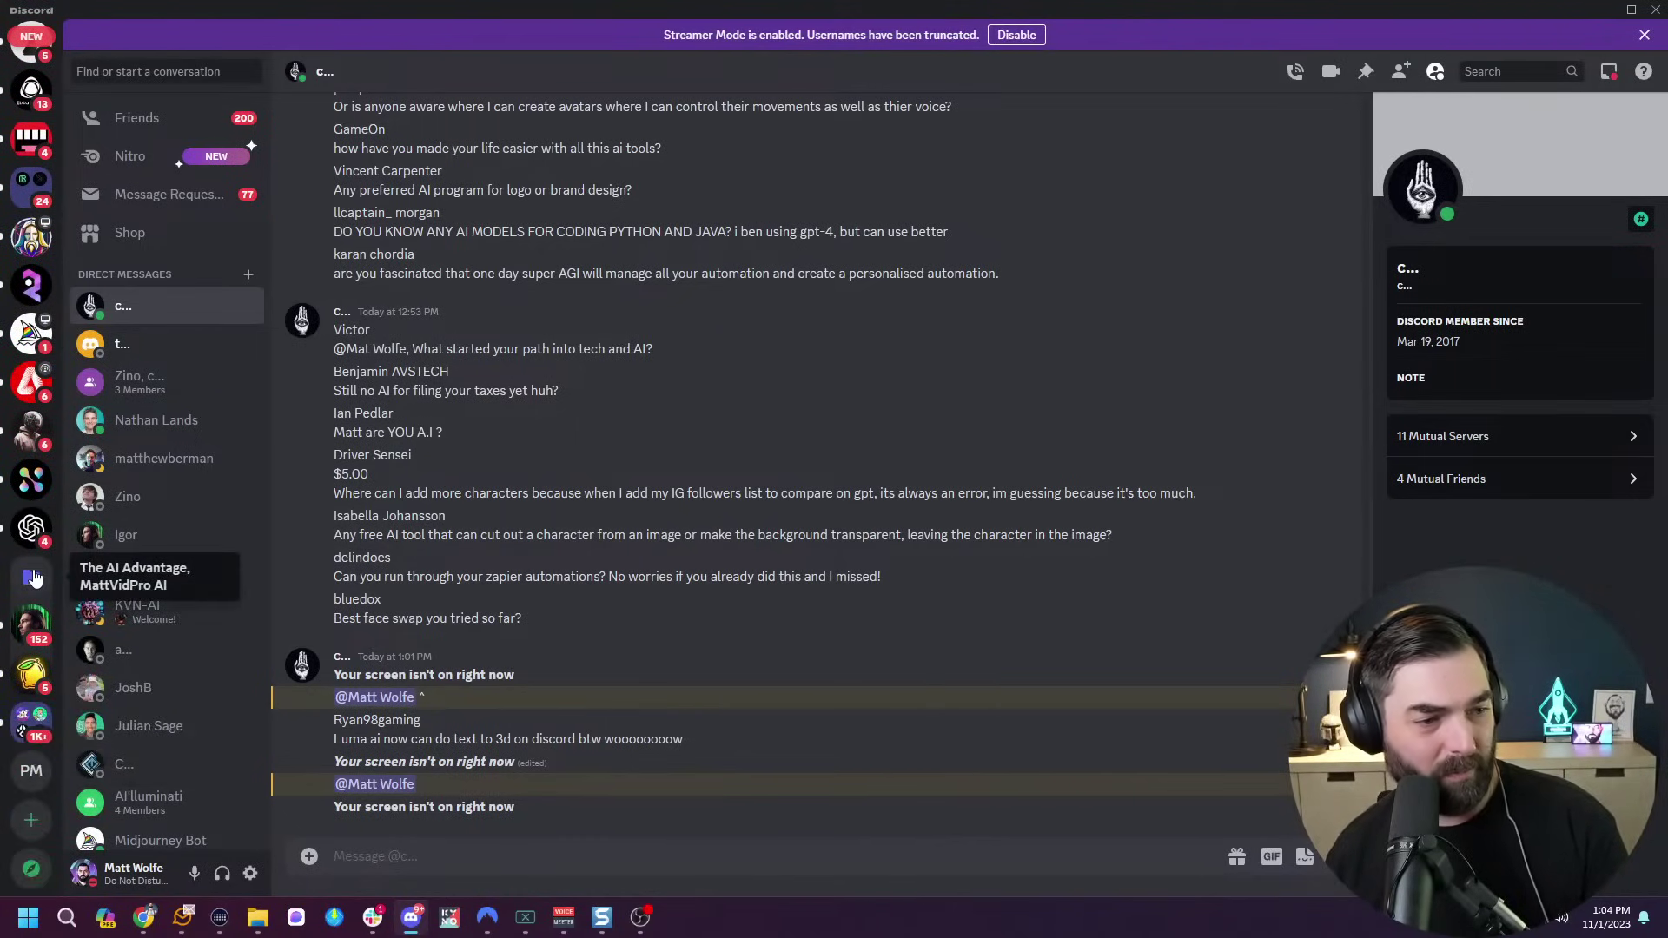
pyautogui.scroll(2, 32, 577)
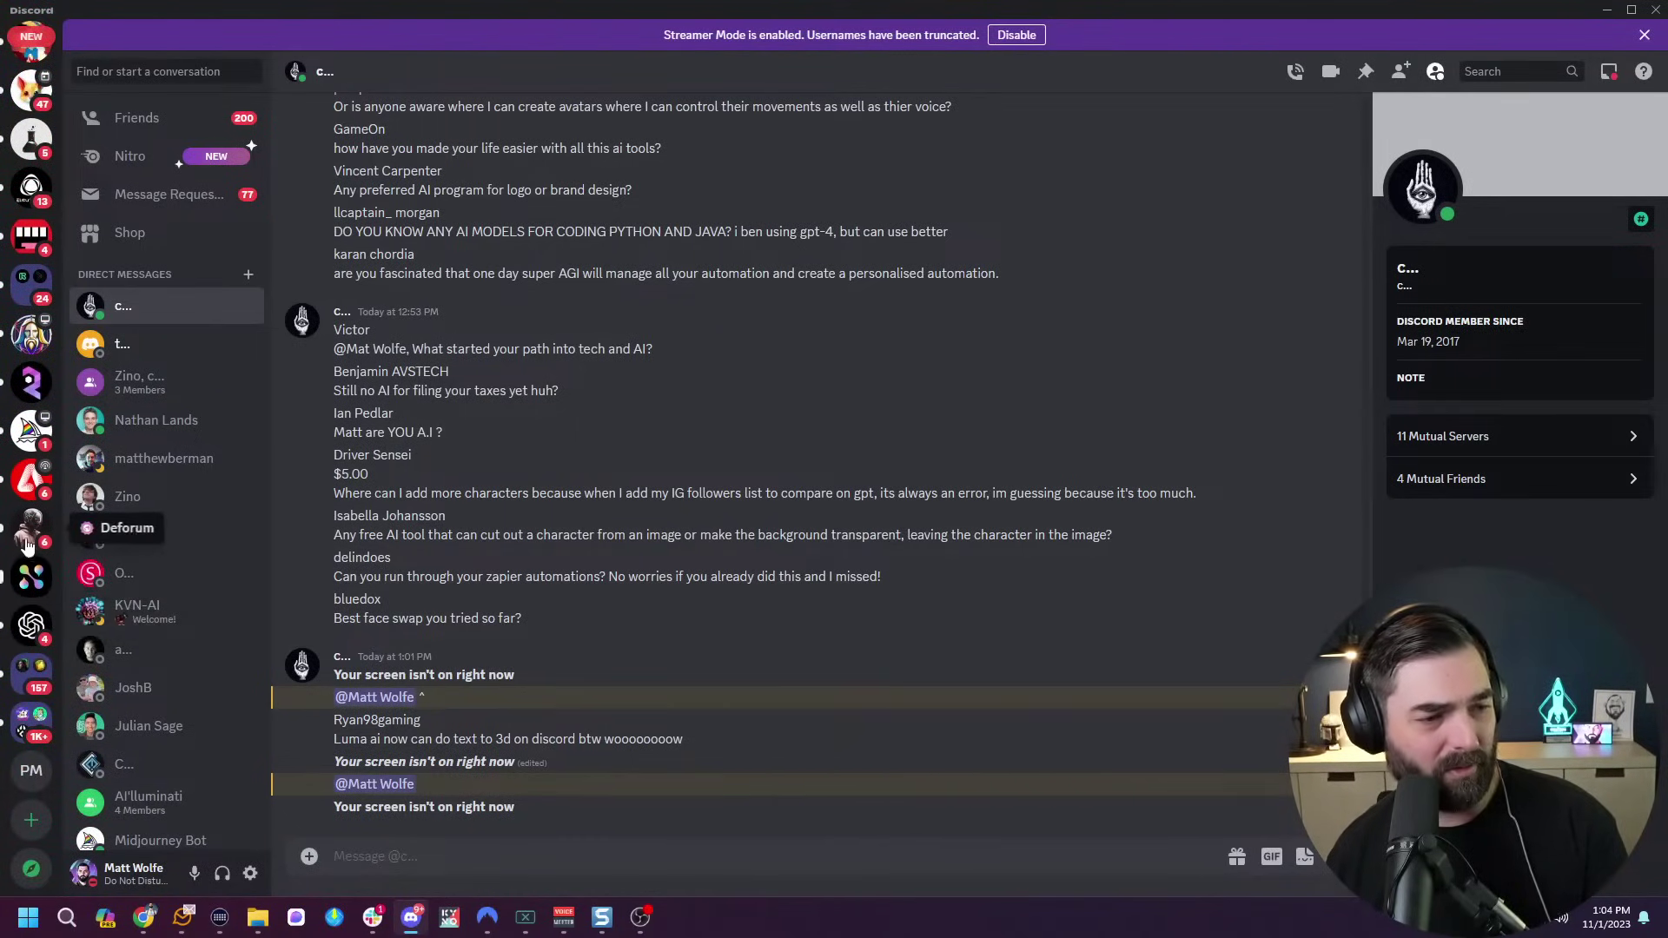
pyautogui.scroll(2, 30, 430)
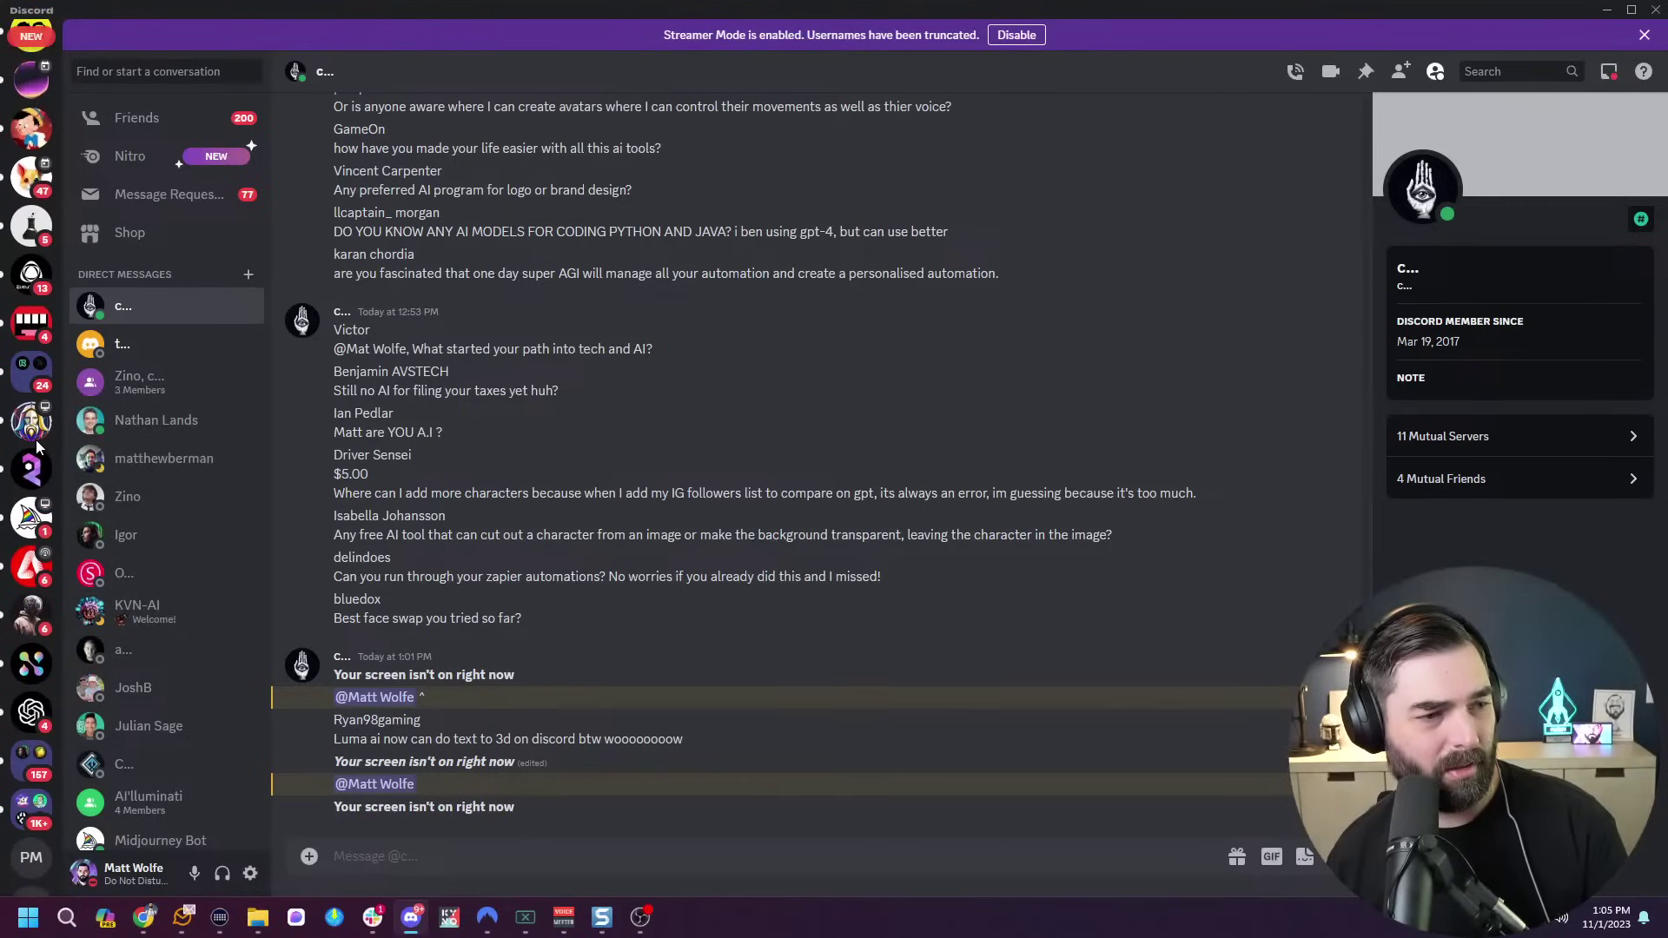
pyautogui.click(30, 369)
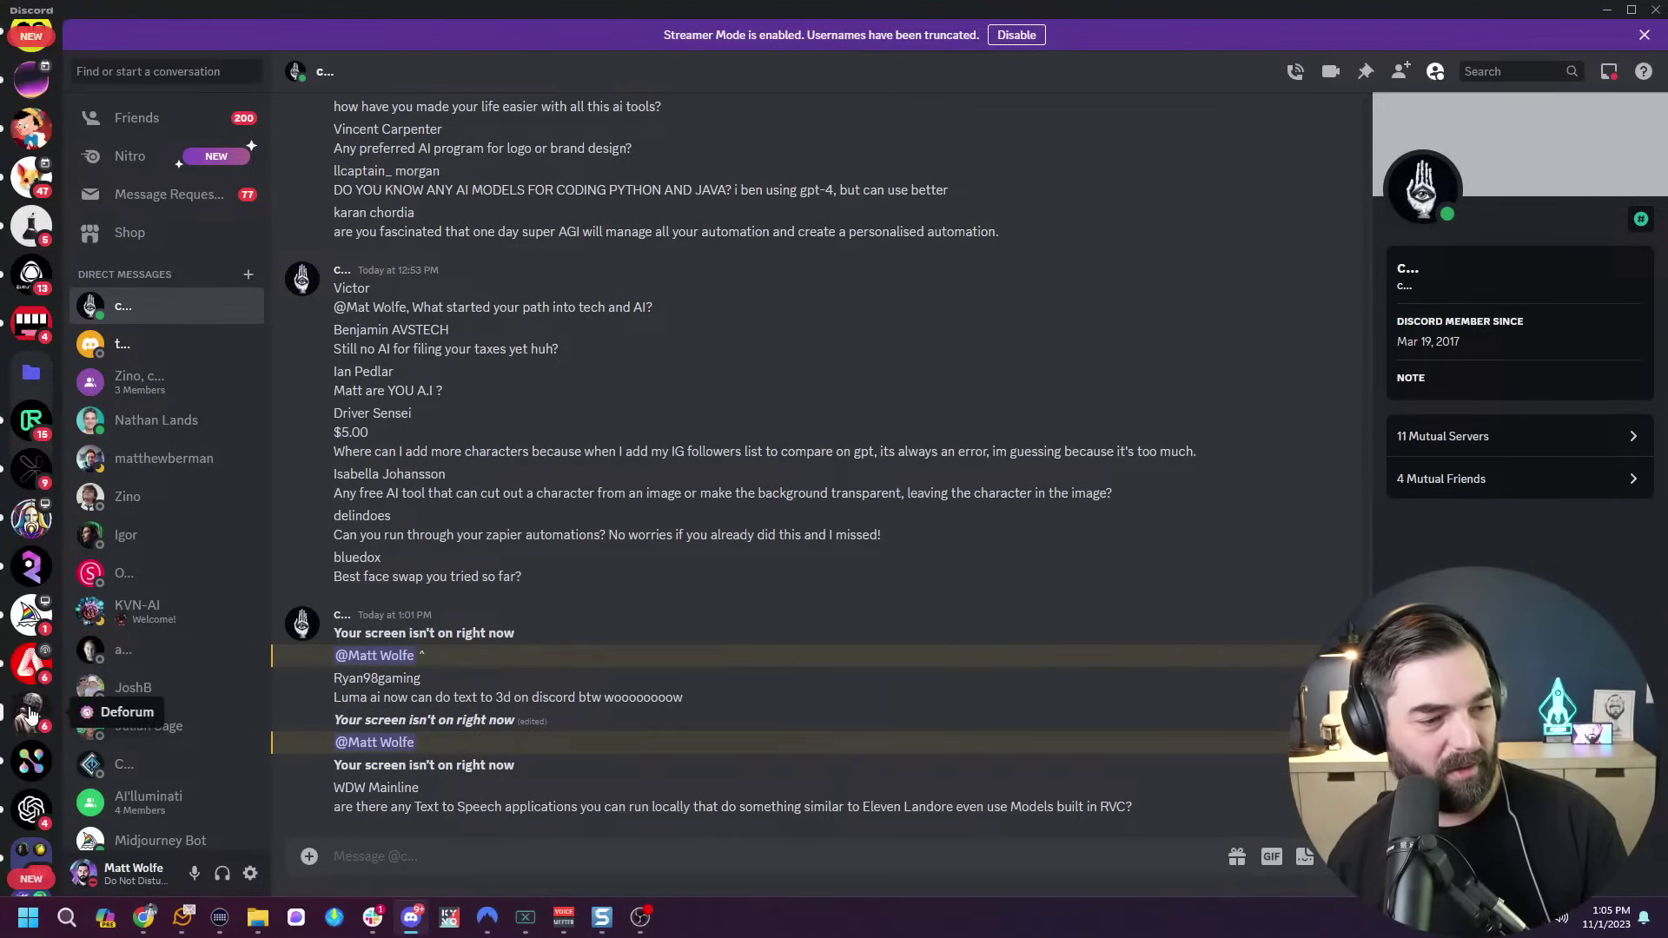
pyautogui.scroll(3, 32, 773)
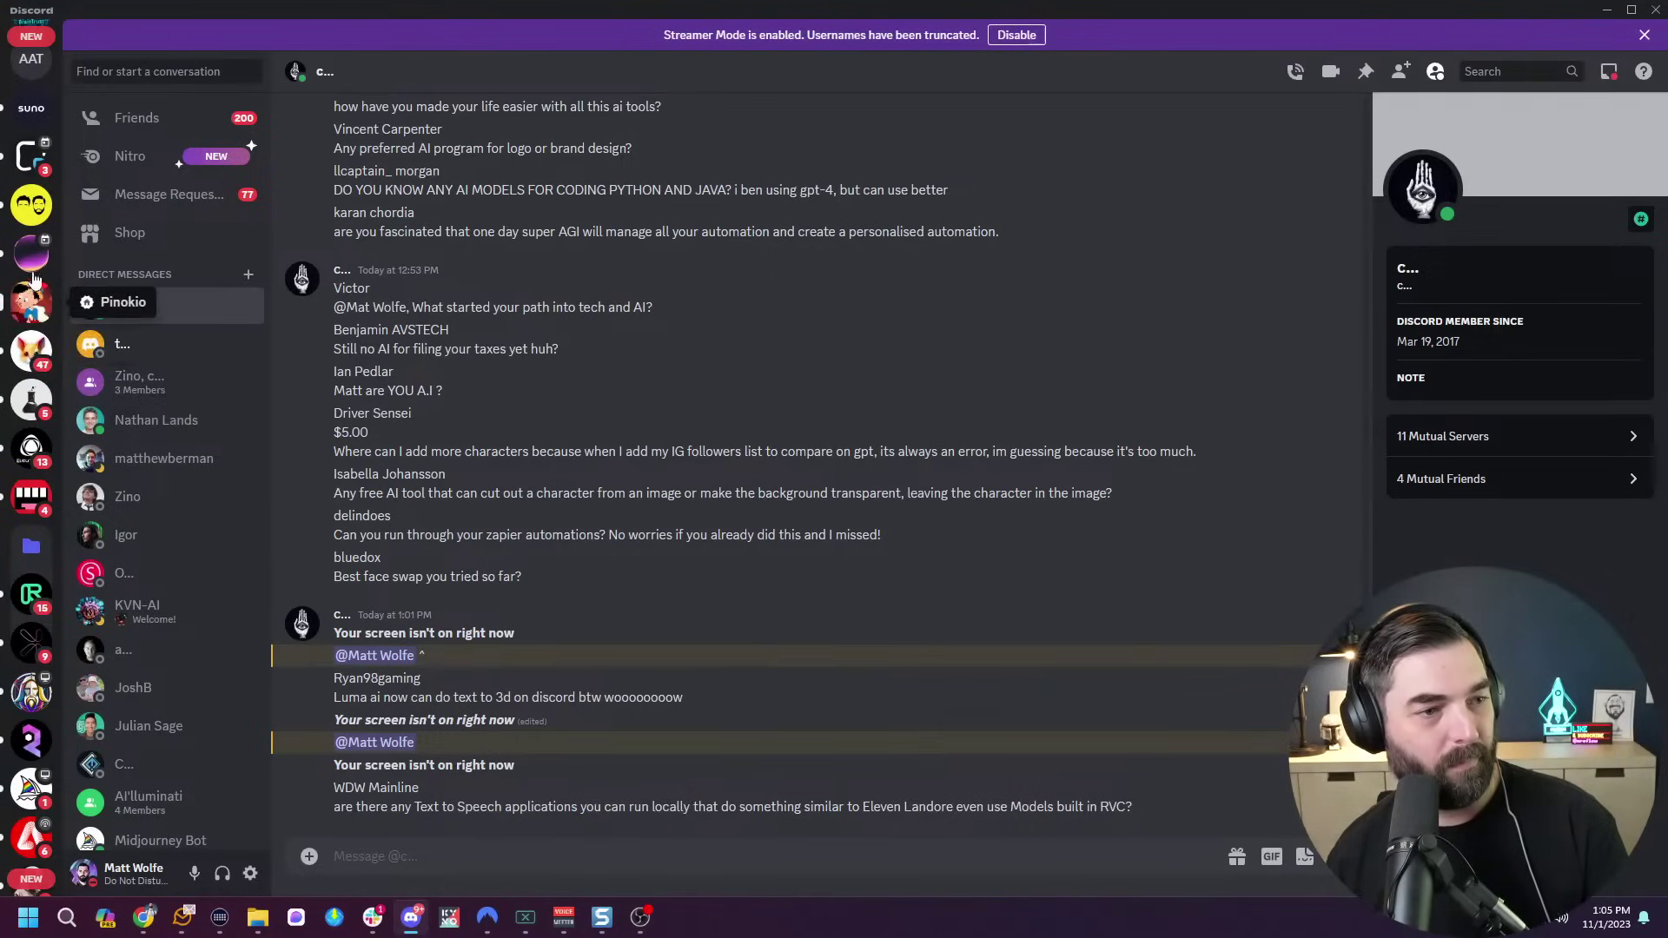
pyautogui.scroll(3, 32, 208)
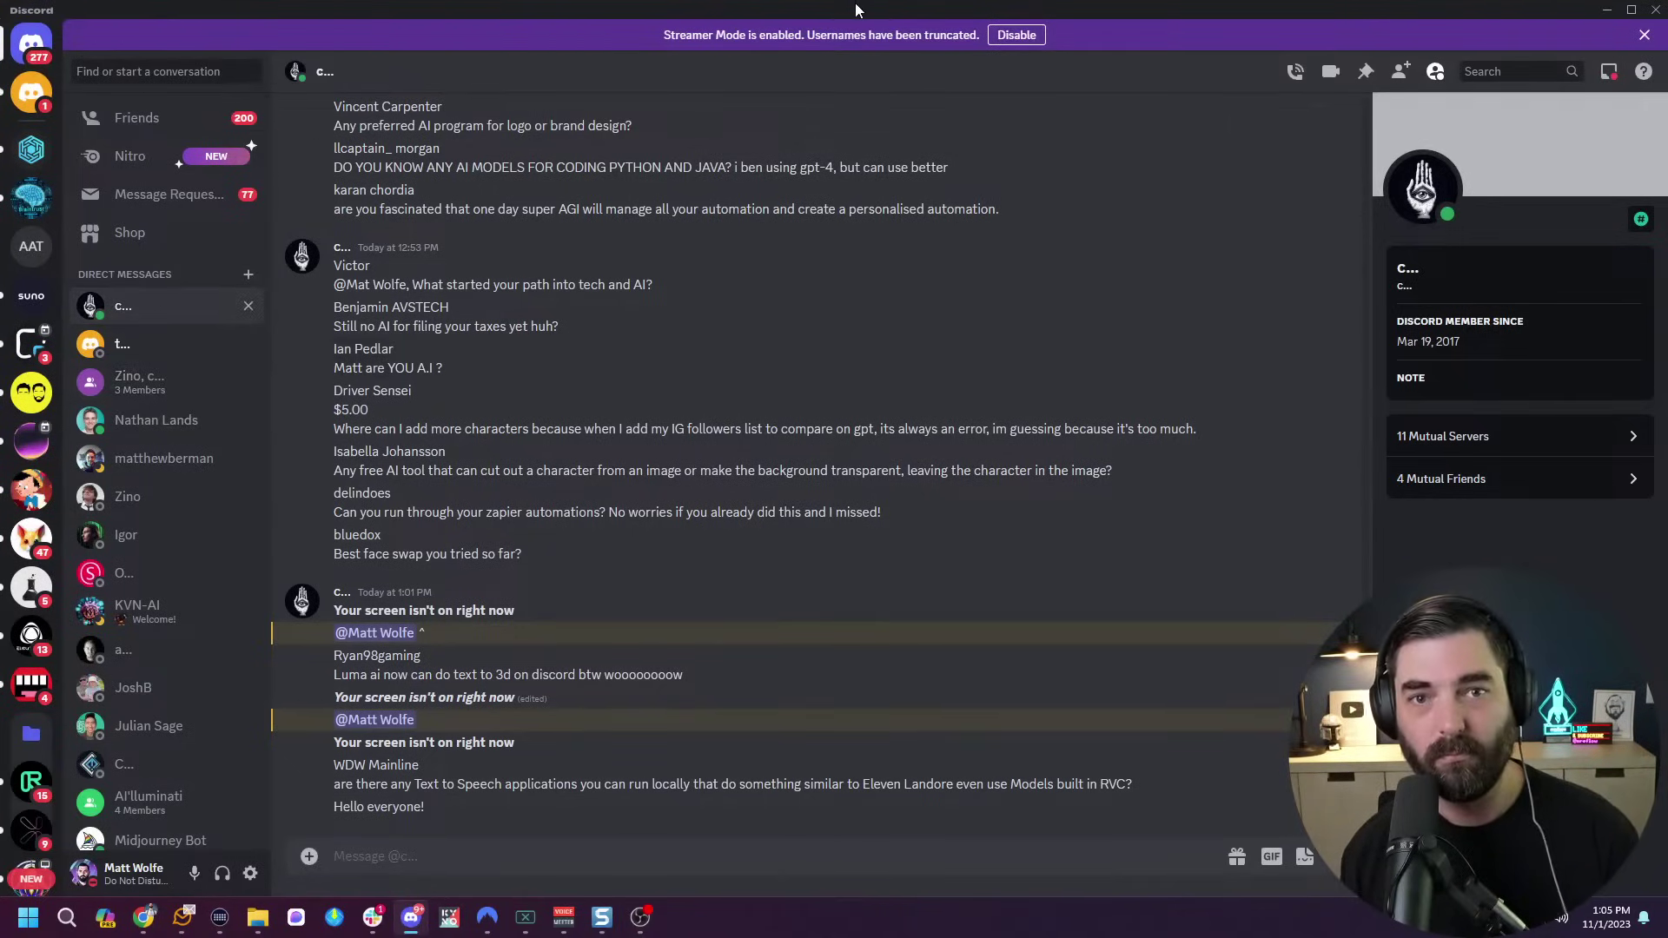
pyautogui.click(1641, 24)
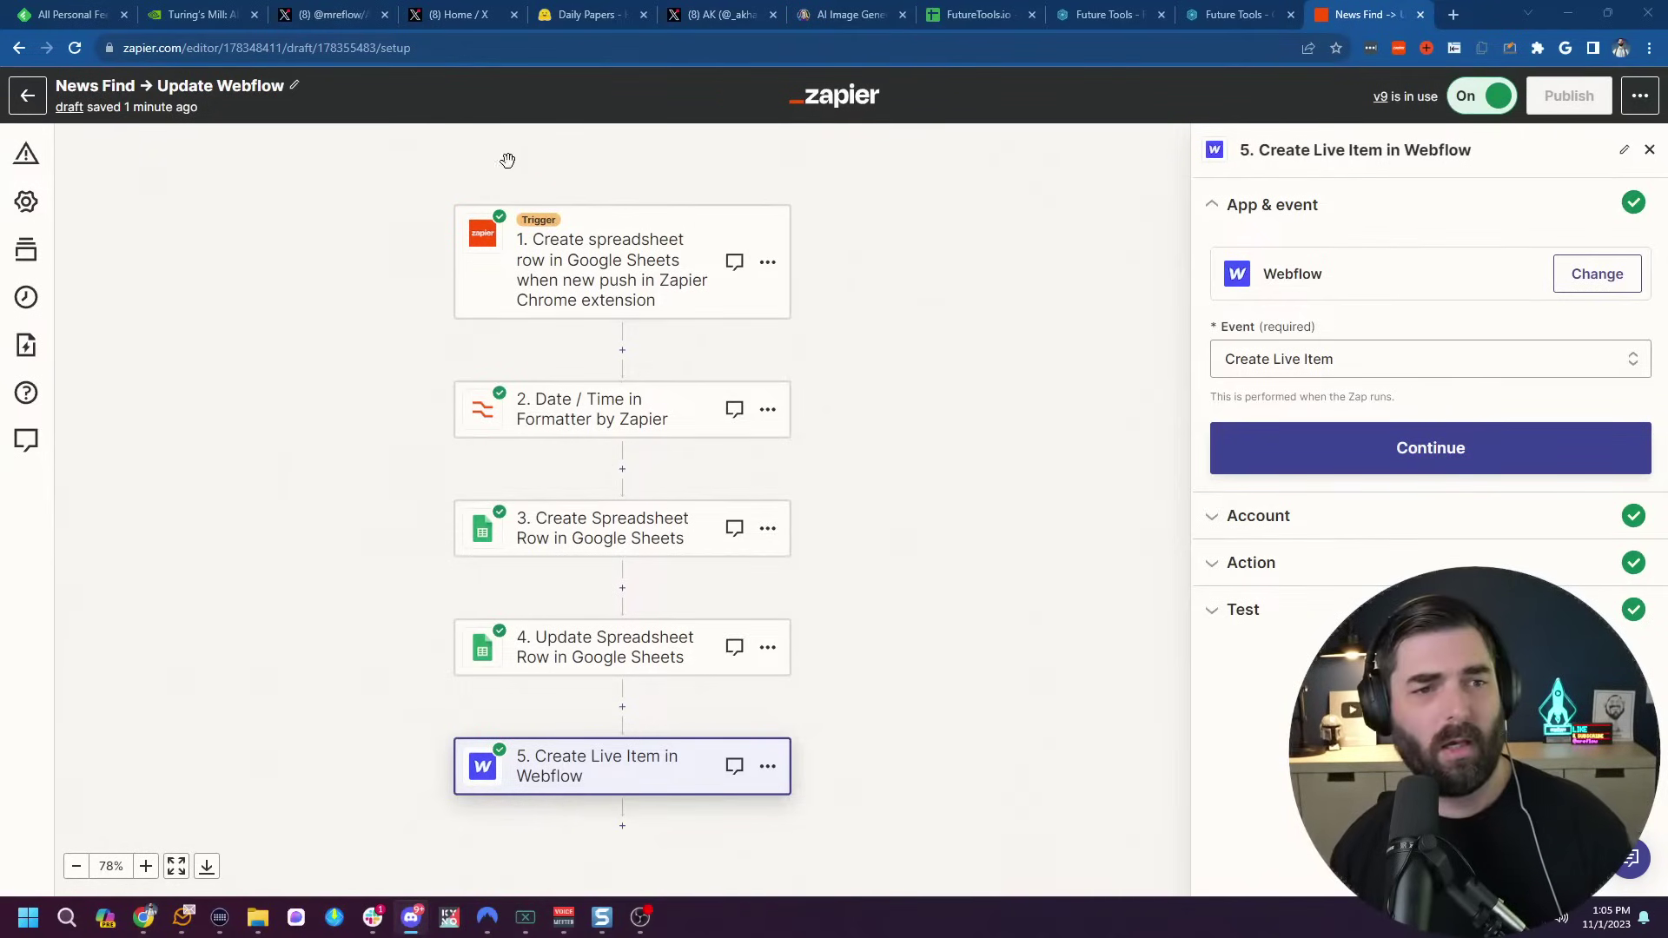
# Close the Zapier page in the browser and switch to the Leonardo.Ai image generation page.
pyautogui.click(1421, 16)
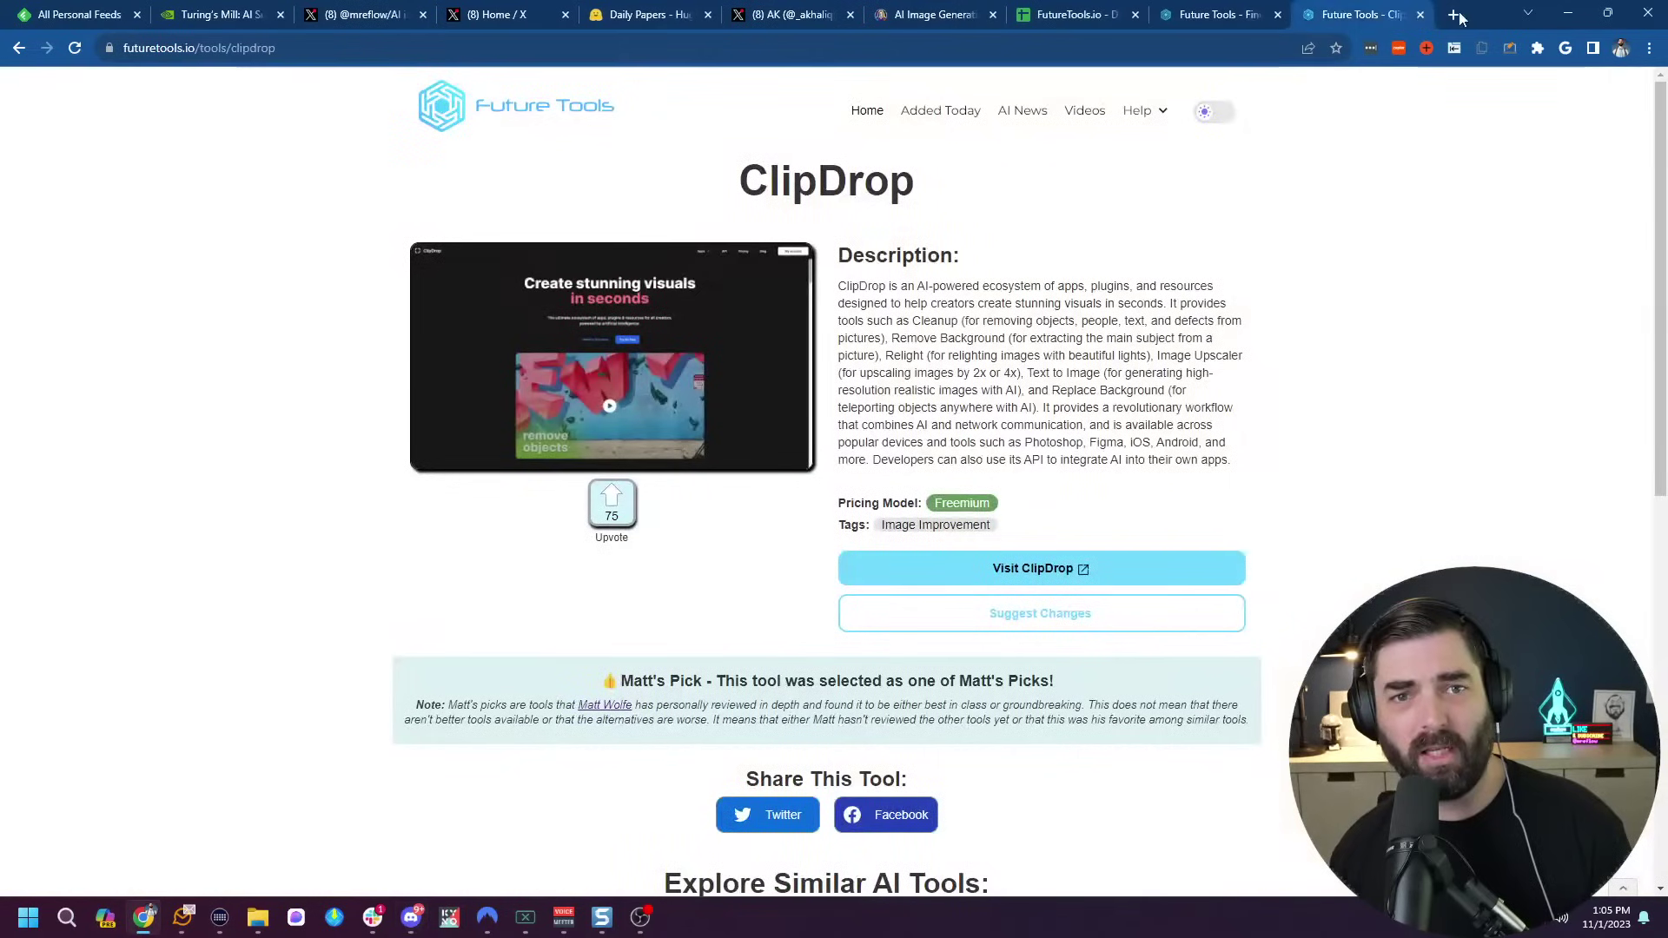
pyautogui.click(921, 15)
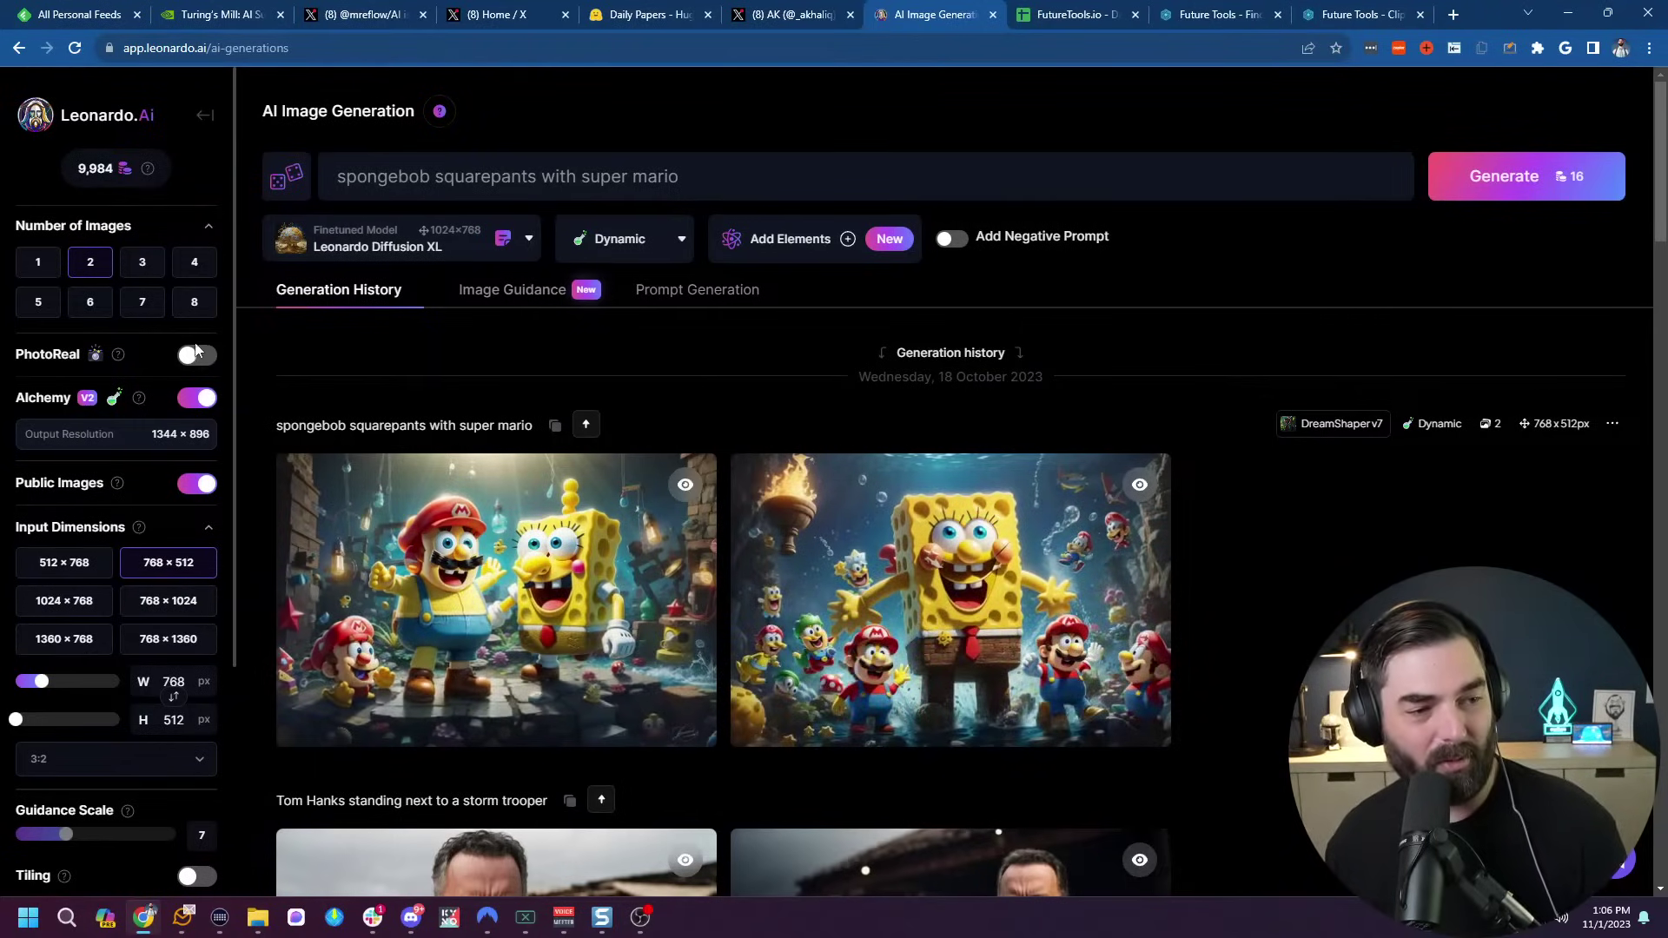
# Try PhotoReal mode, replace the existing prompt with a new random prompt, and turn PhotoReal off again.
pyautogui.click(199, 356)
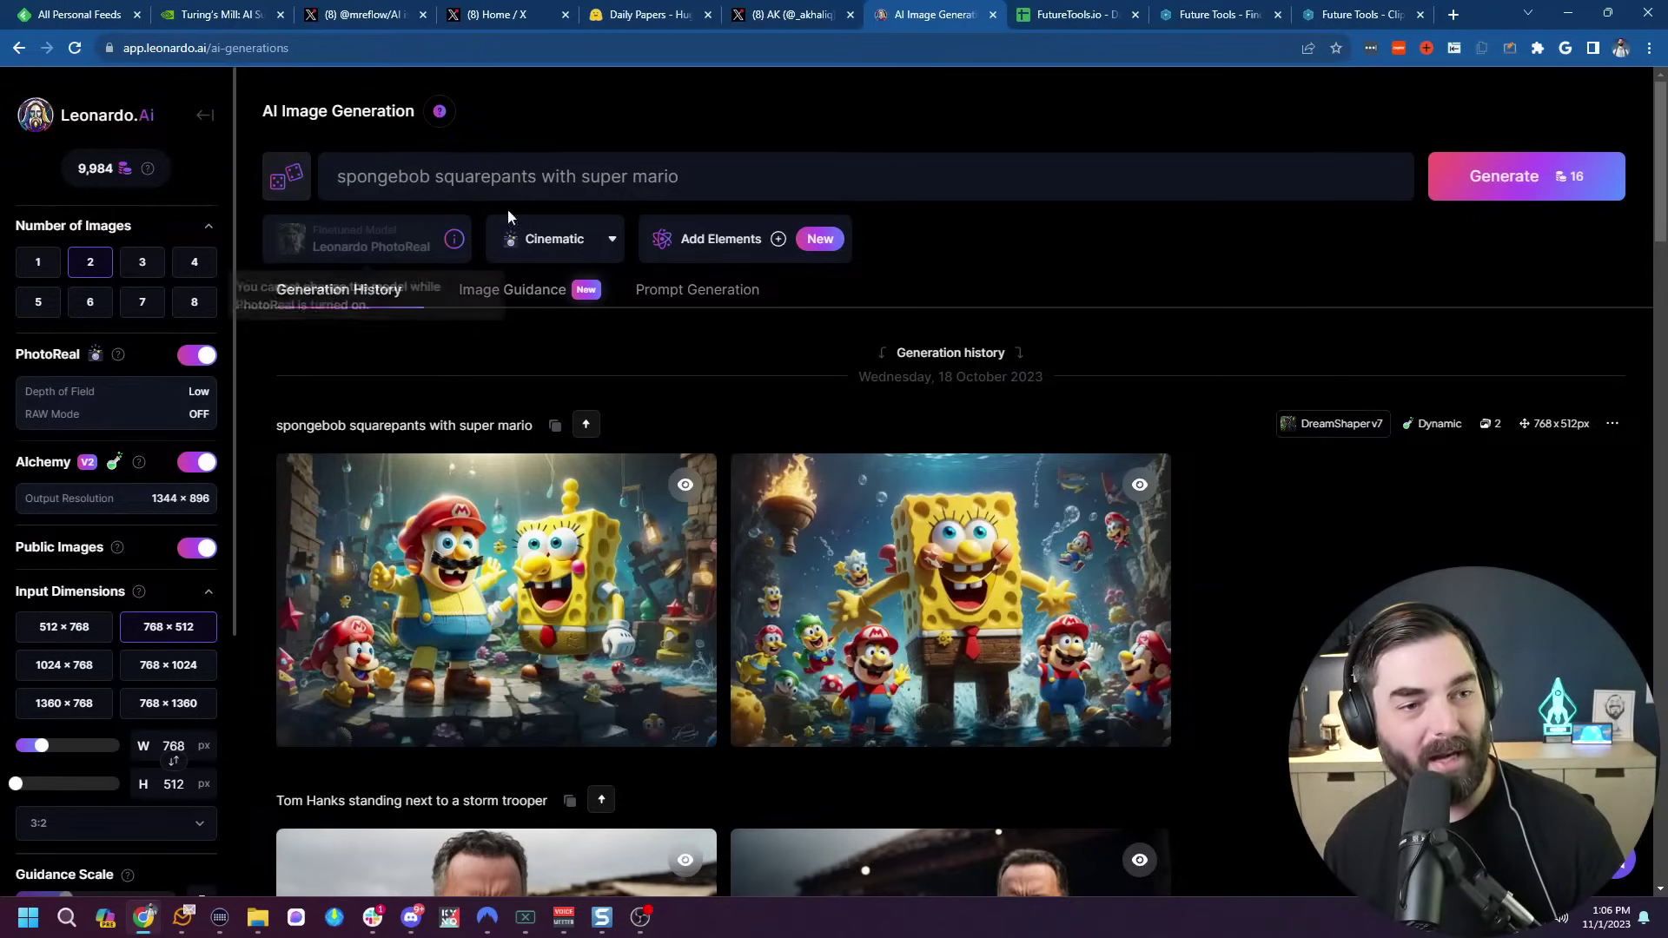
pyautogui.tripleClick(733, 176)
pyautogui.press('BackSpace')
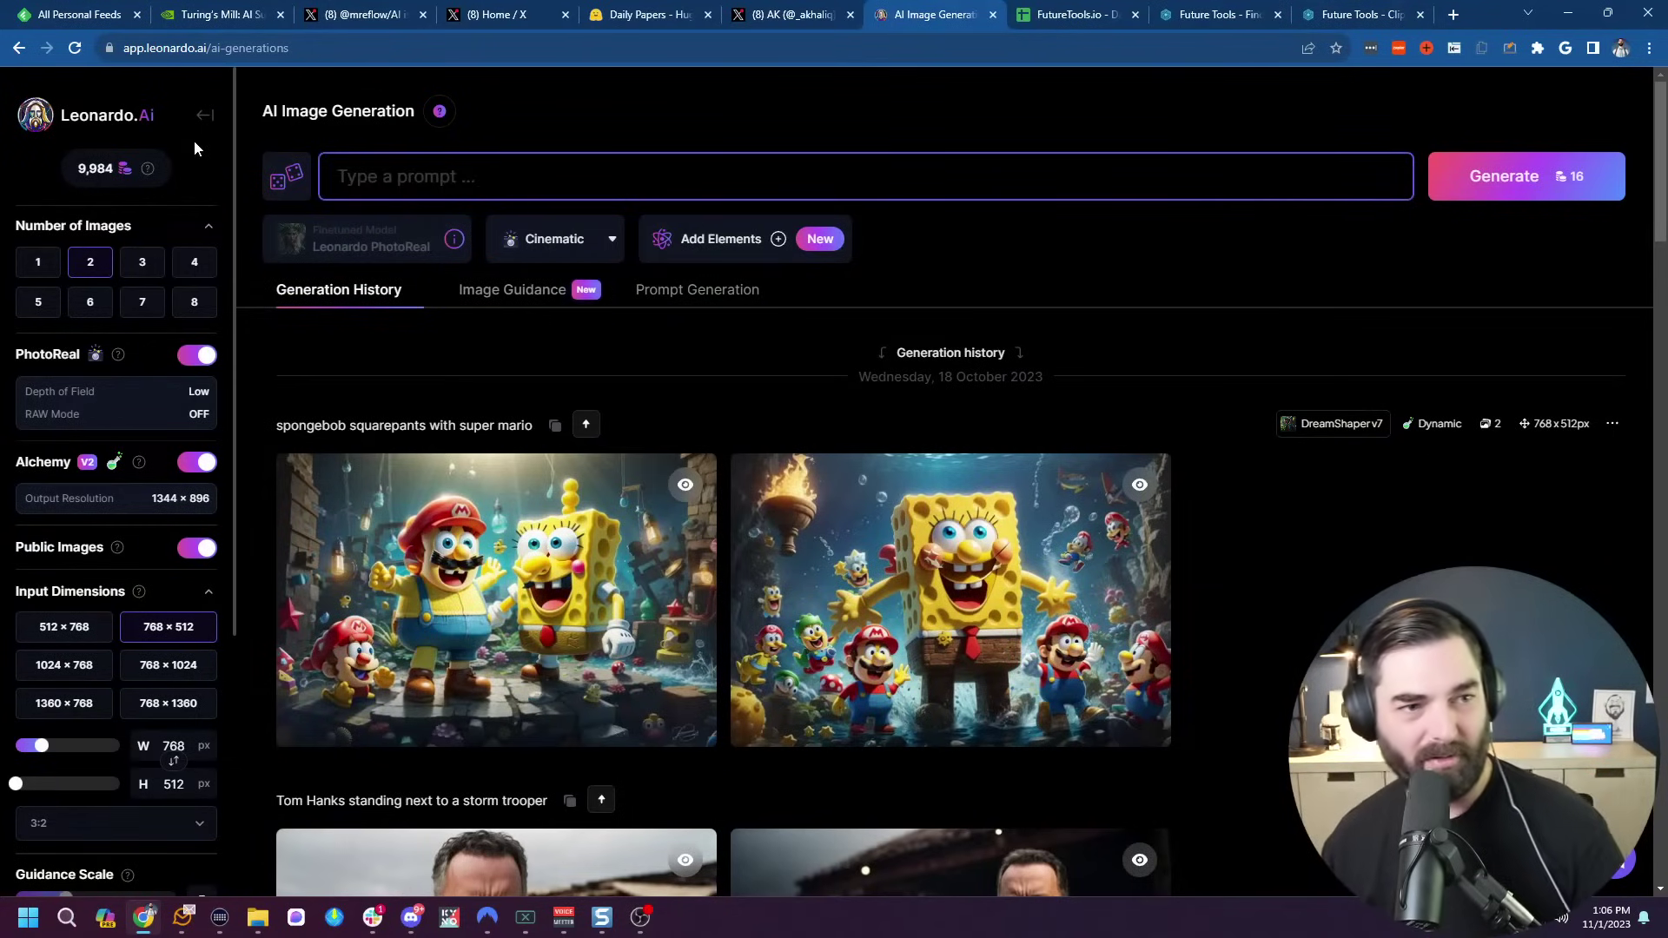
pyautogui.click(298, 185)
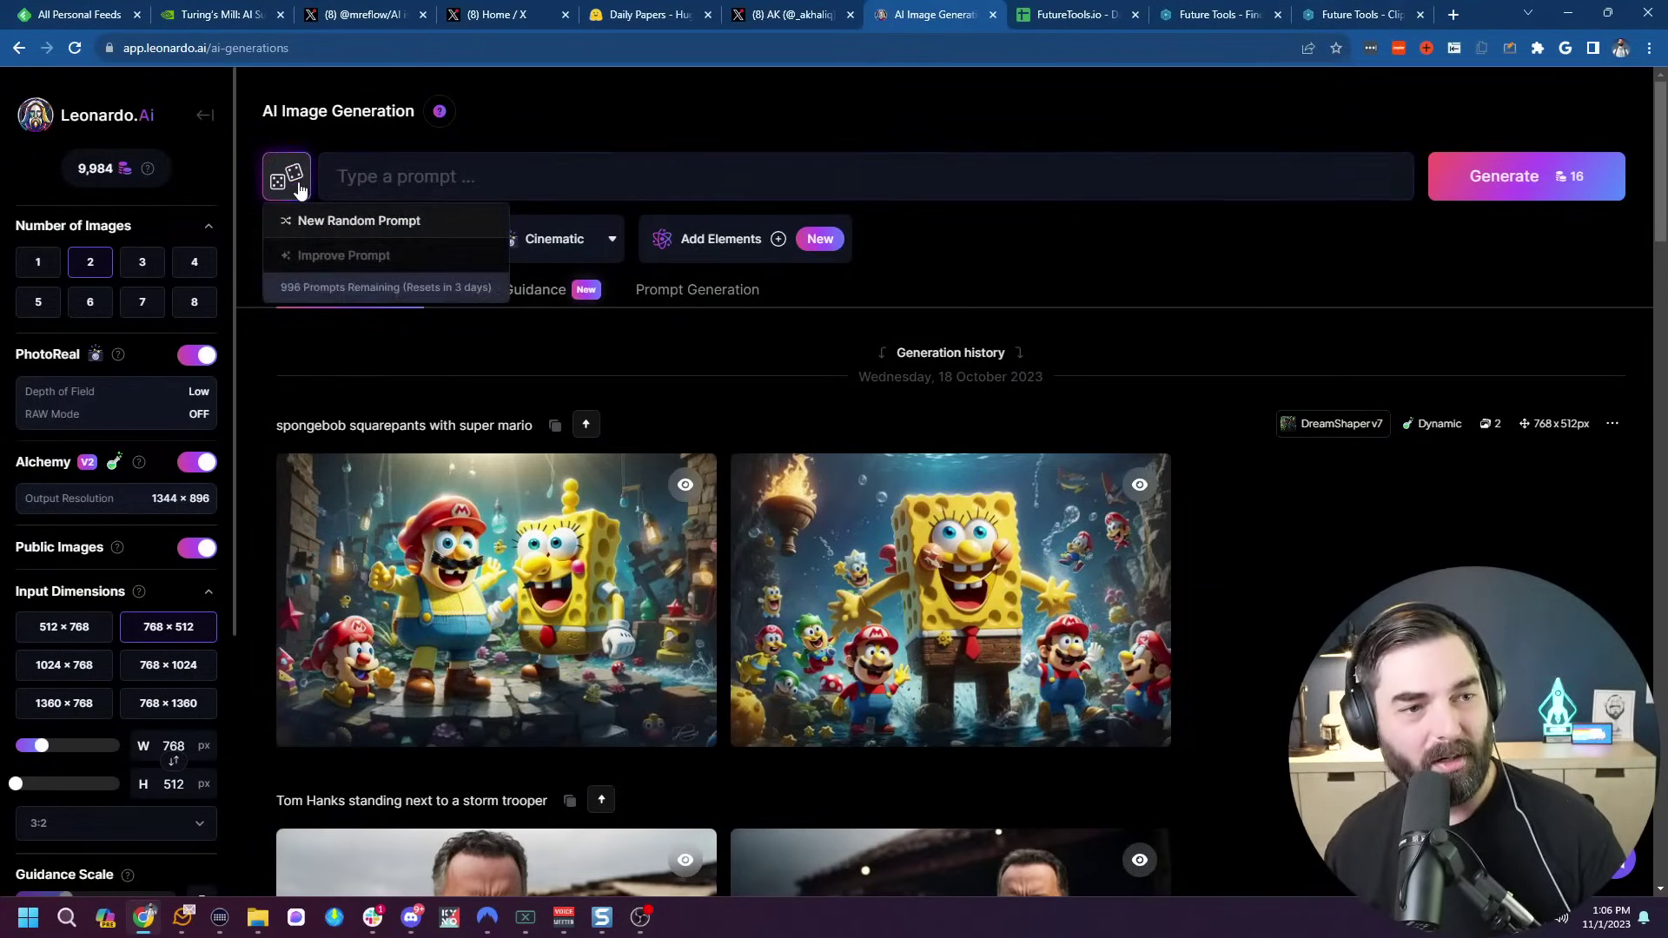
pyautogui.click(390, 221)
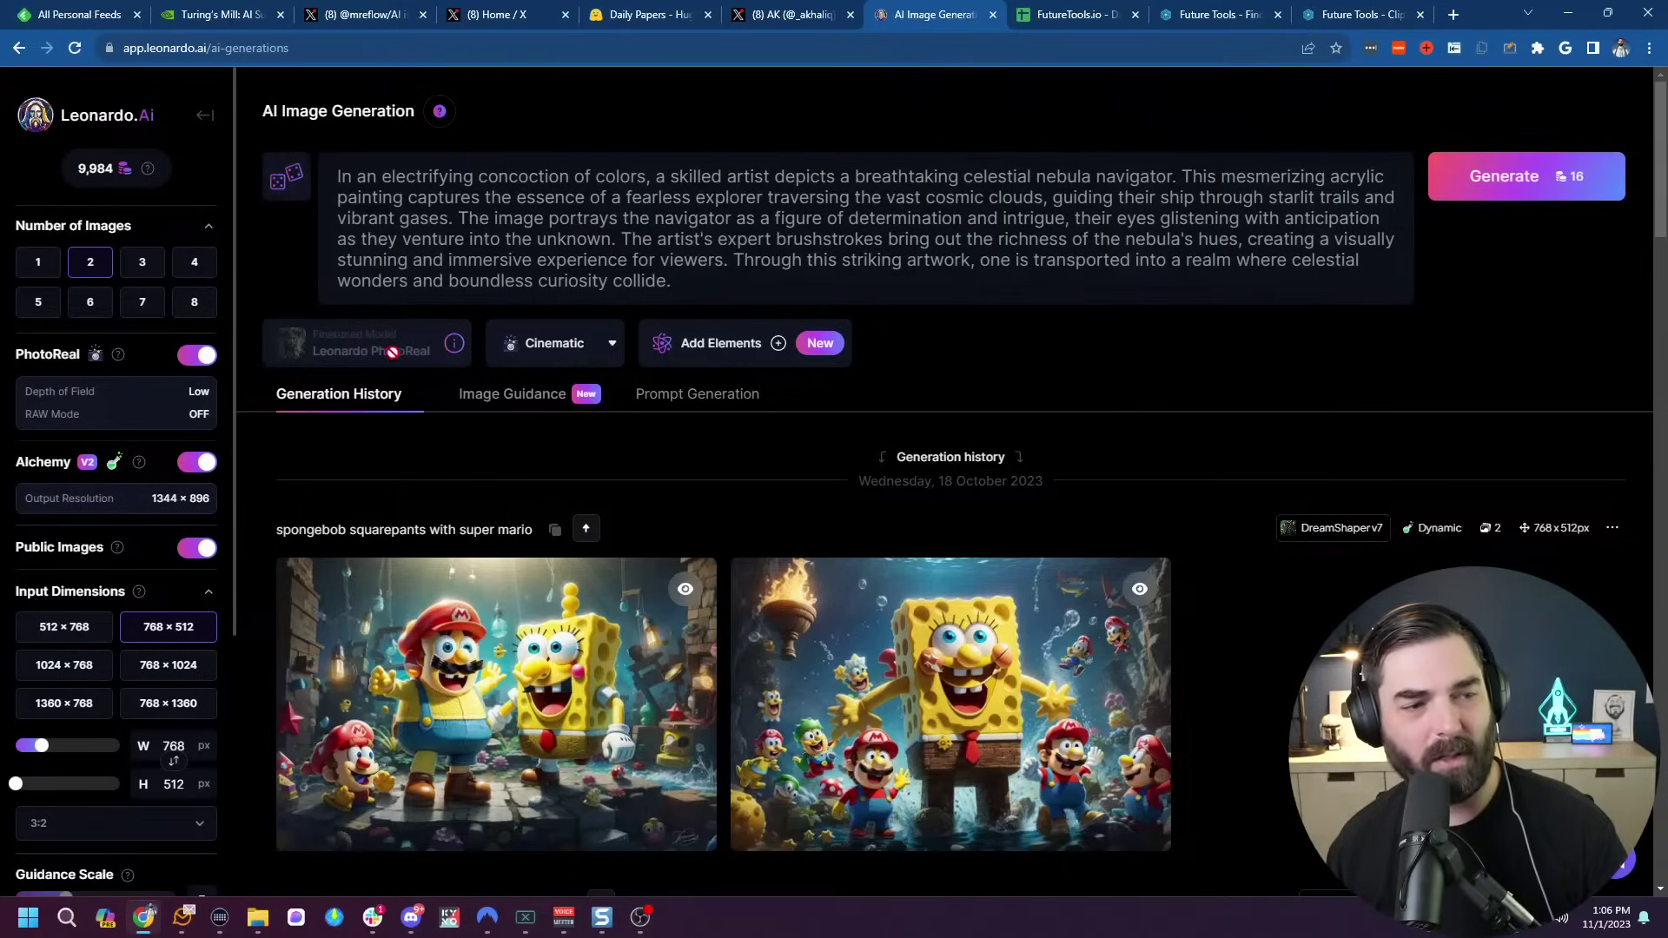
pyautogui.click(193, 357)
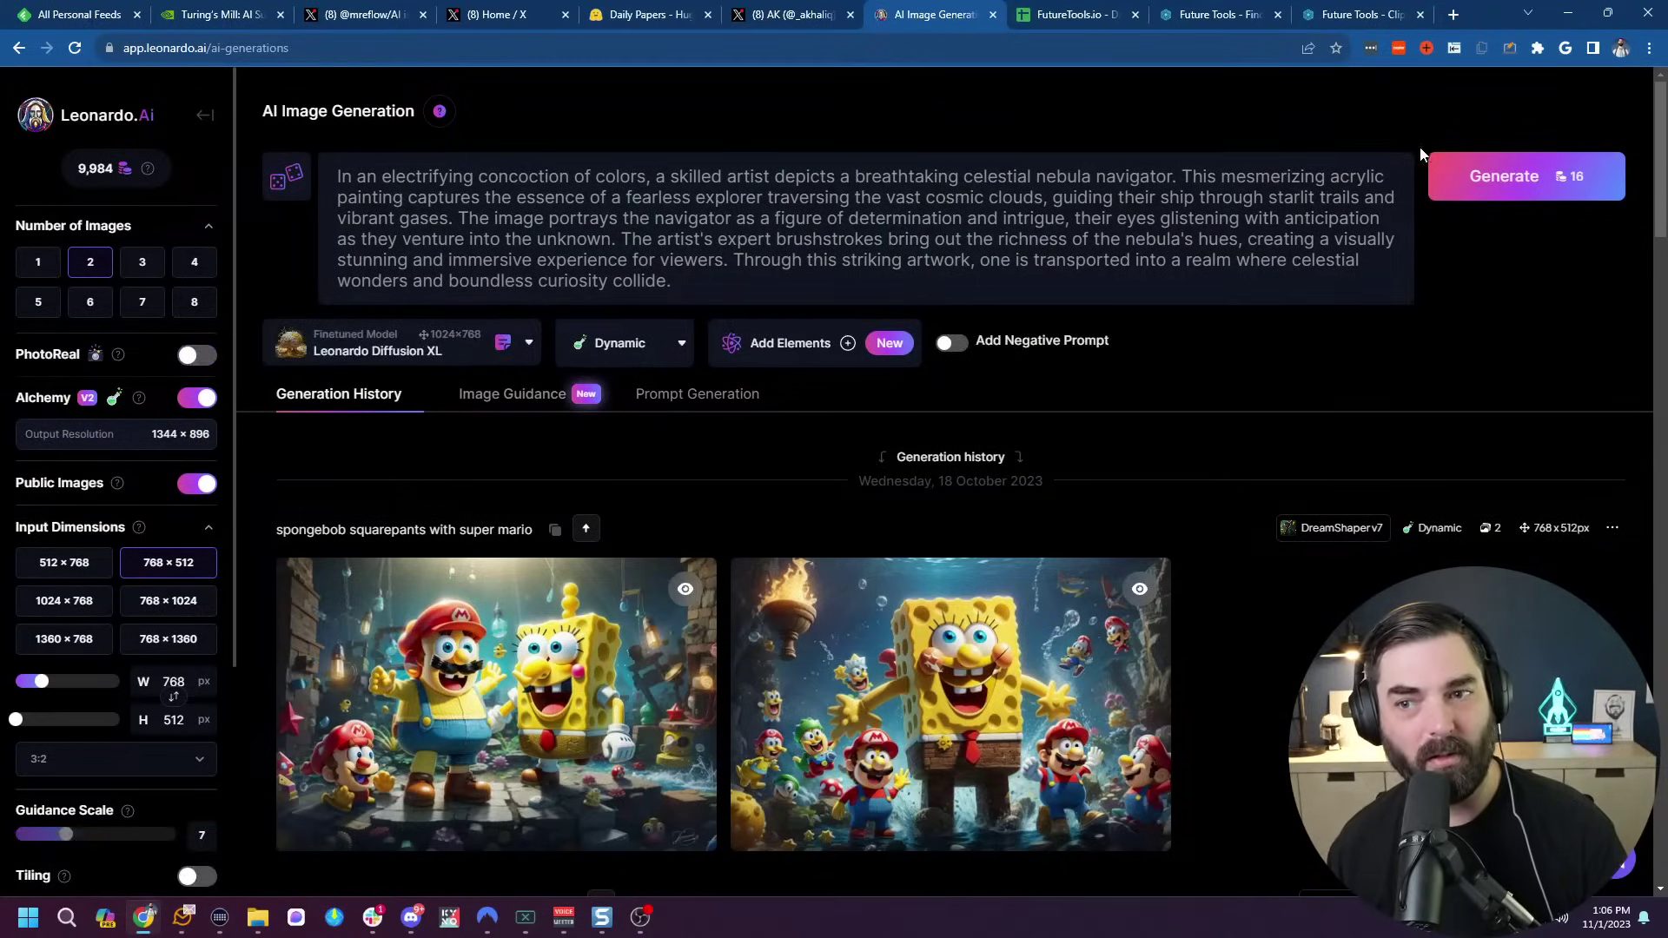
# Replace the whole prompt with "Racecar" and expand it using Improve Prompt.
pyautogui.click(347, 182)
pyautogui.hotkey('ctrl', 'a')
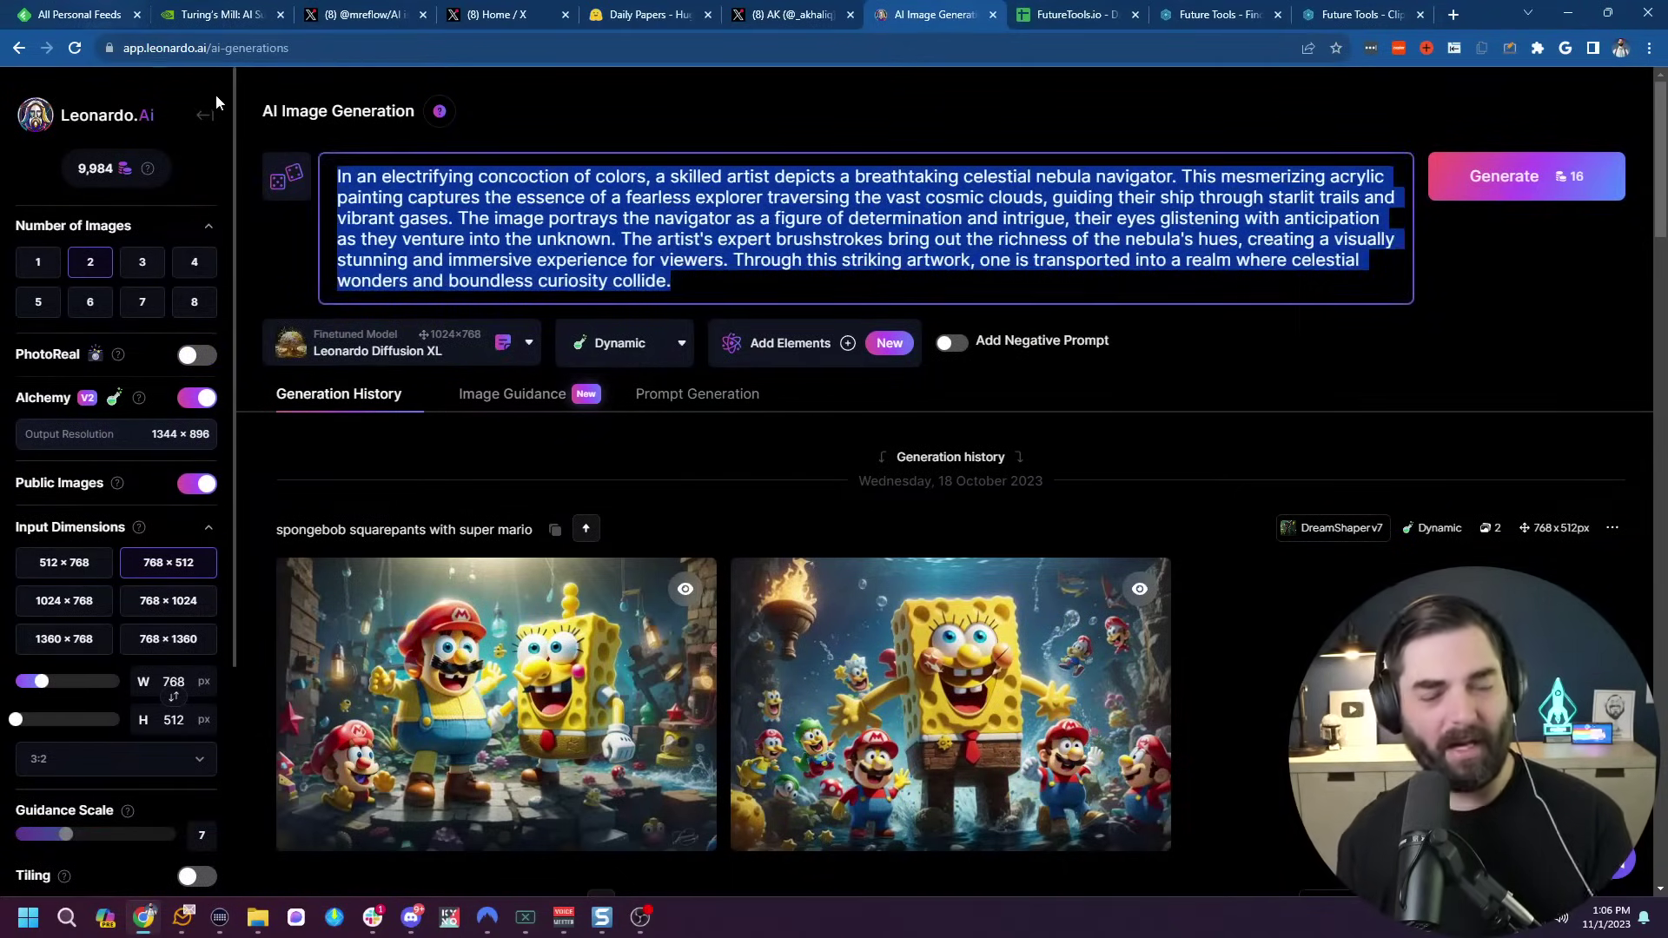
pyautogui.press('BackSpace')
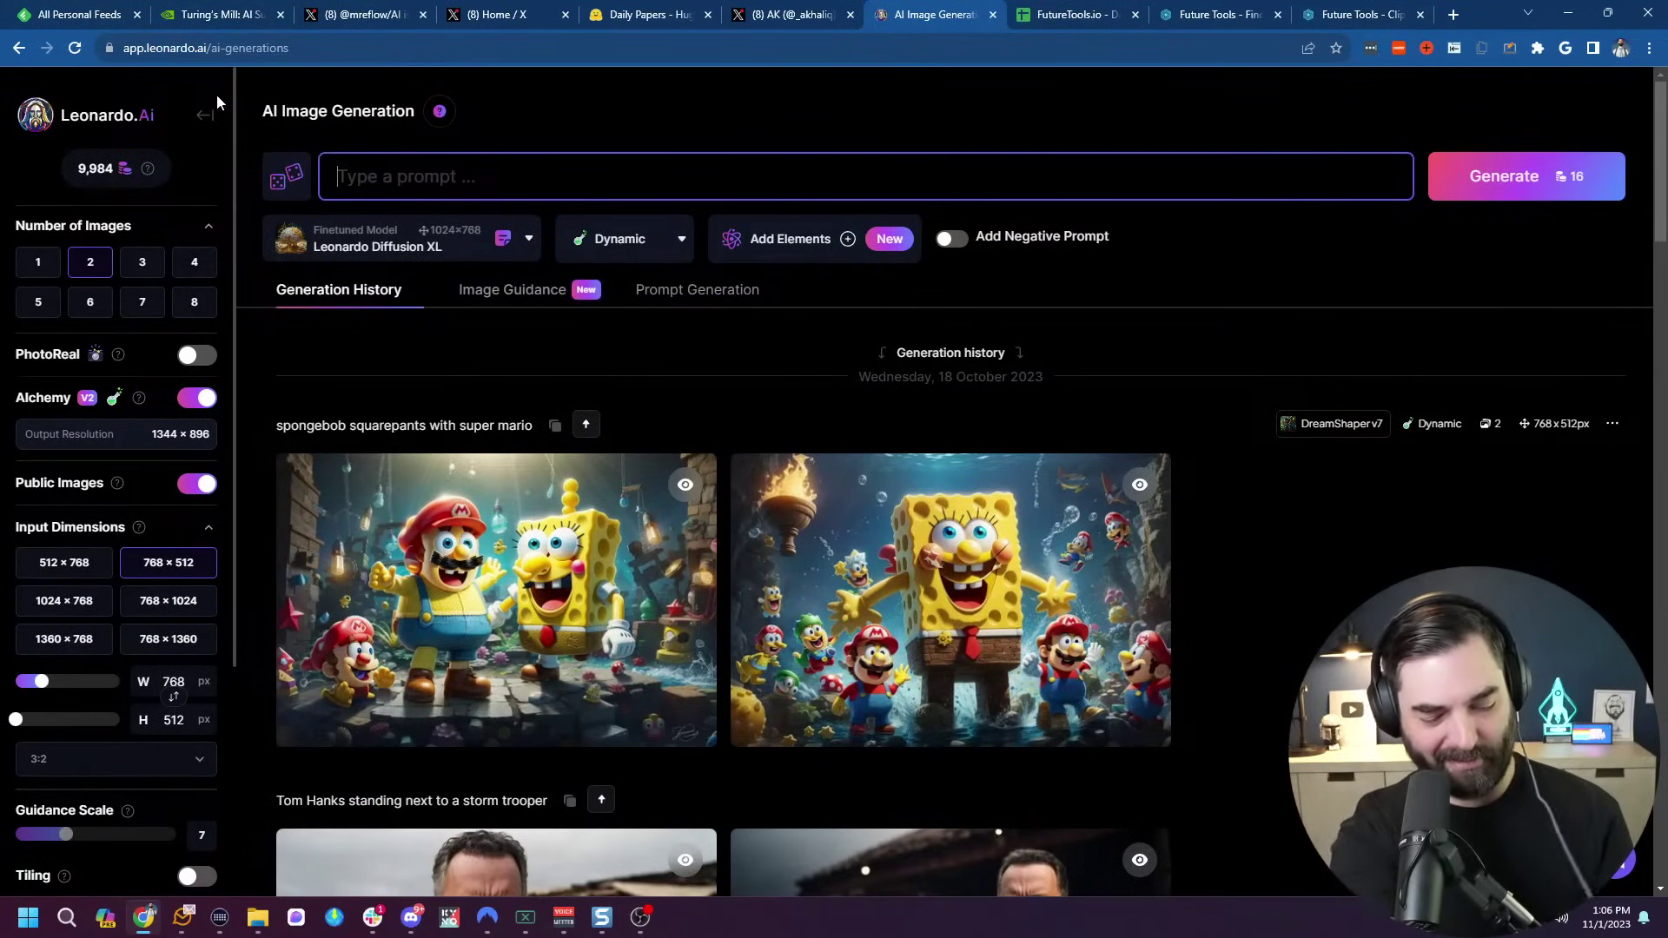
pyautogui.write('Racecar')
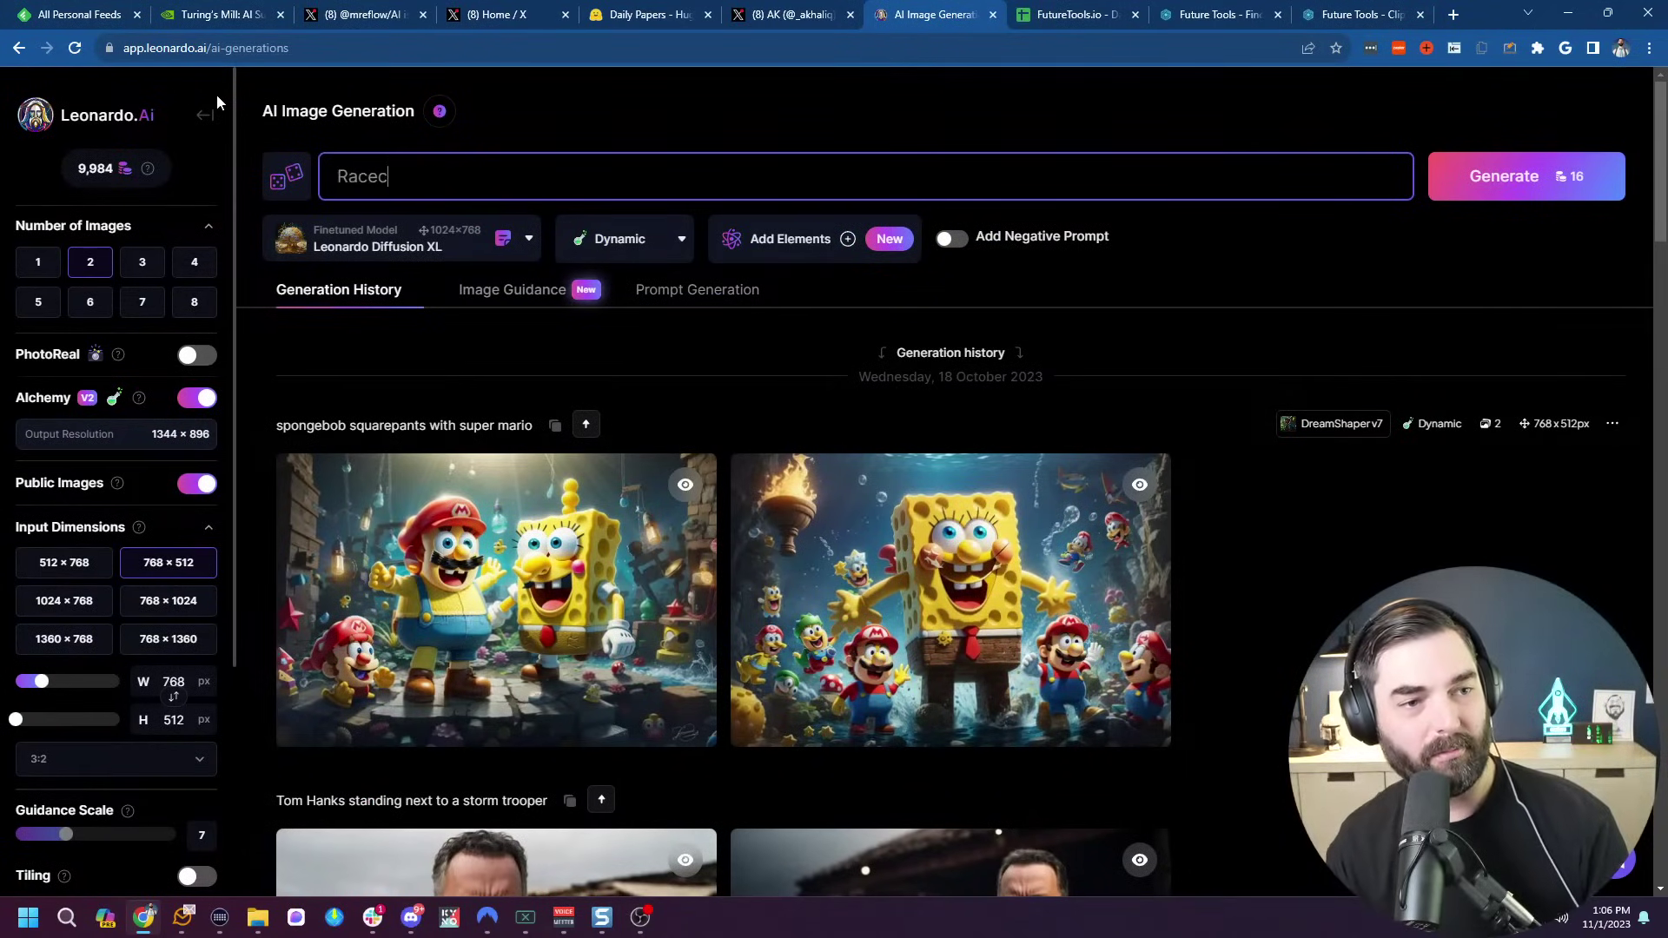
pyautogui.click(282, 182)
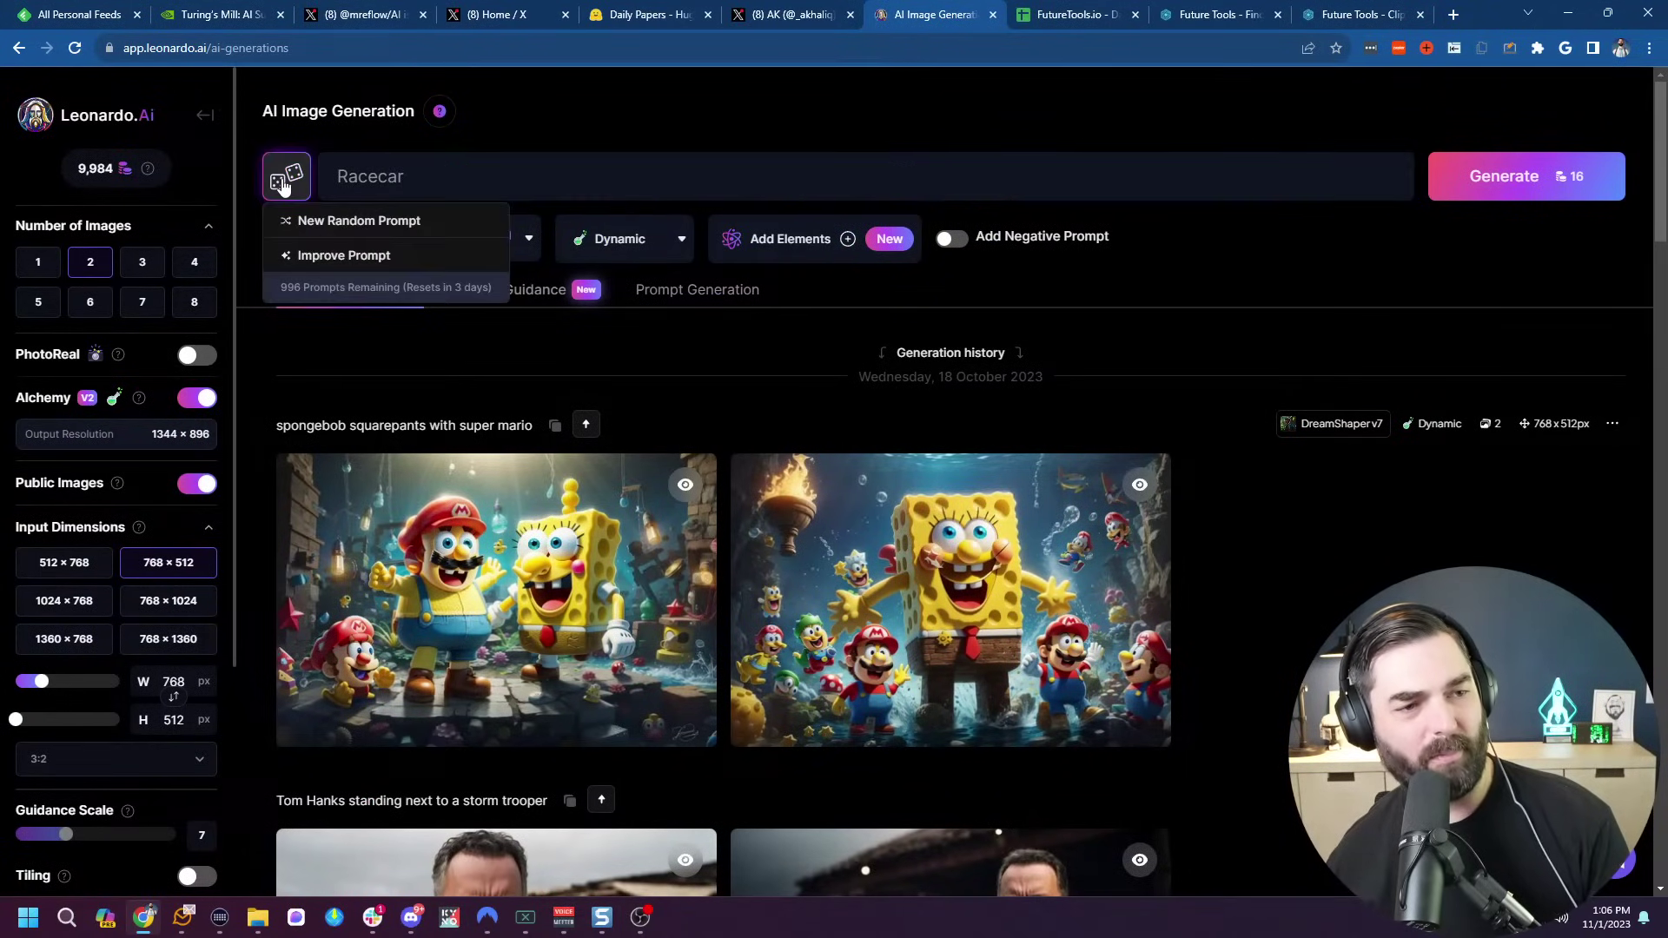
pyautogui.click(410, 265)
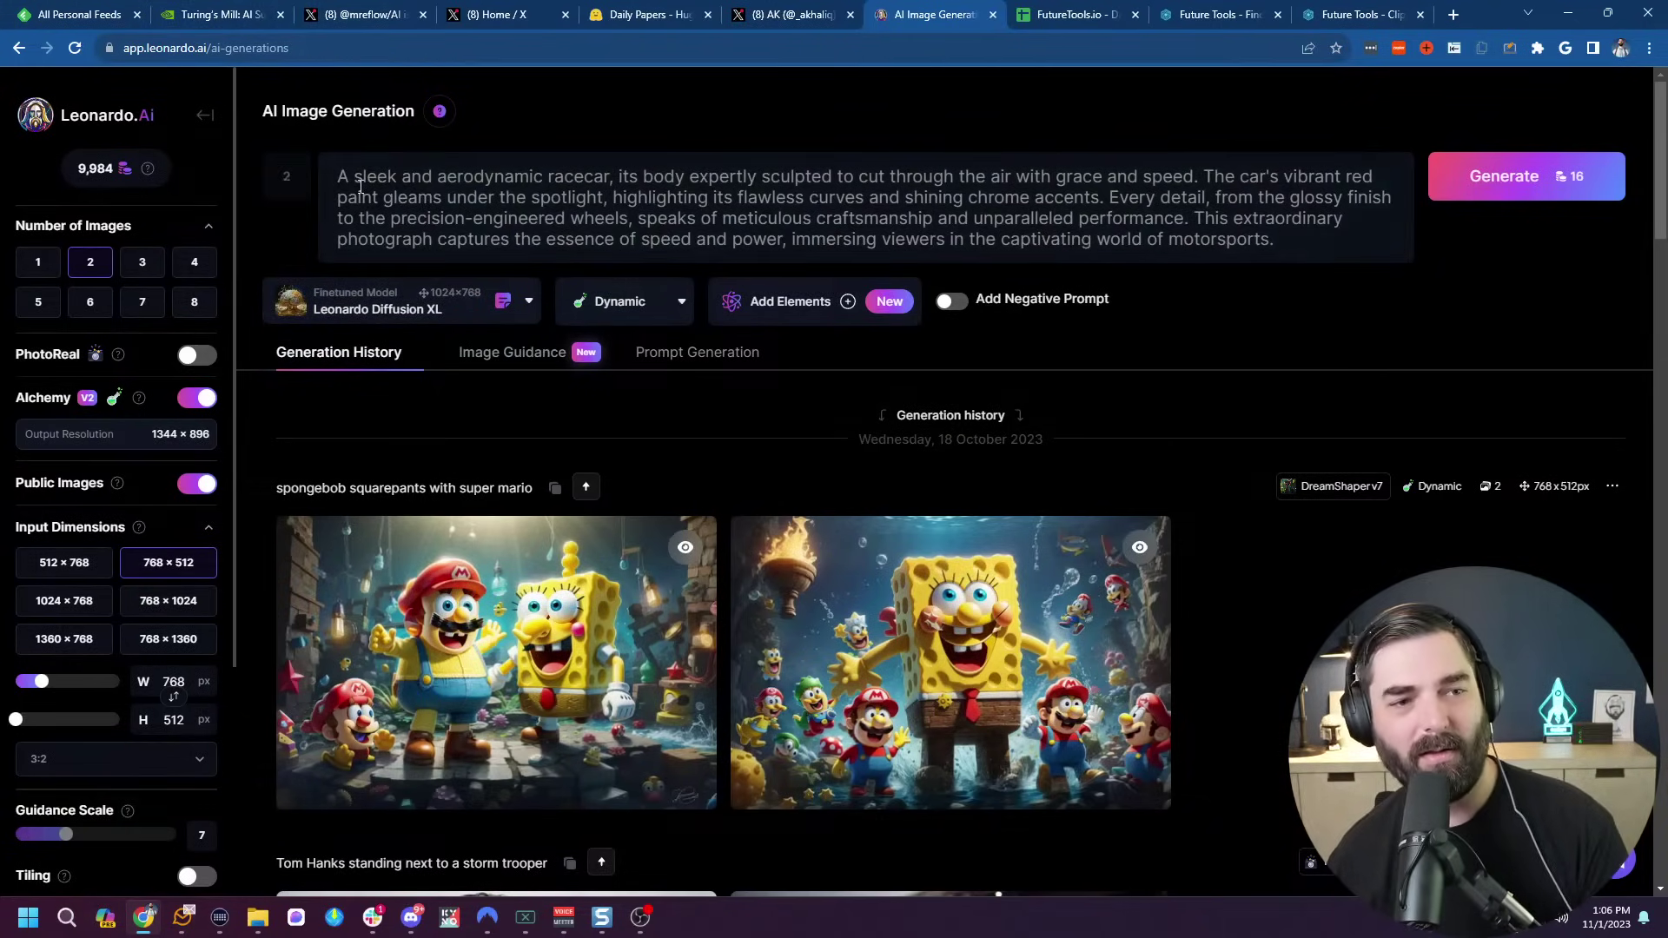
# Generate two images from the expanded racecar prompt with the Leonardo Diffusion XL model.
pyautogui.moveTo(354, 178); pyautogui.dragTo(1385, 243)
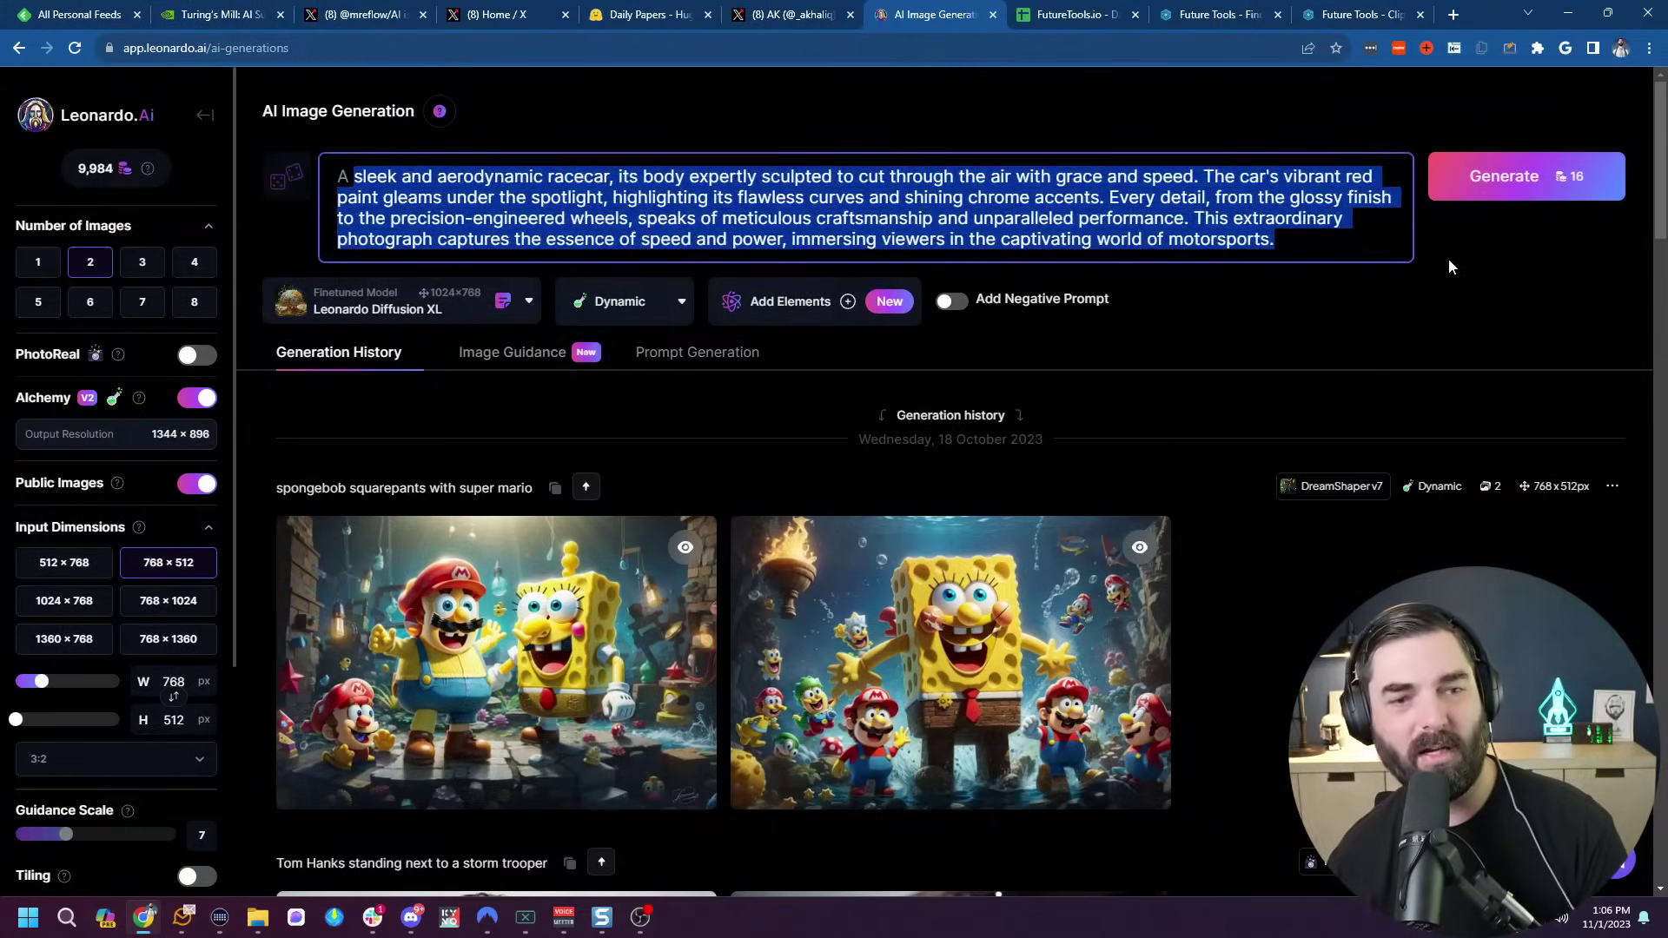
pyautogui.click(1503, 176)
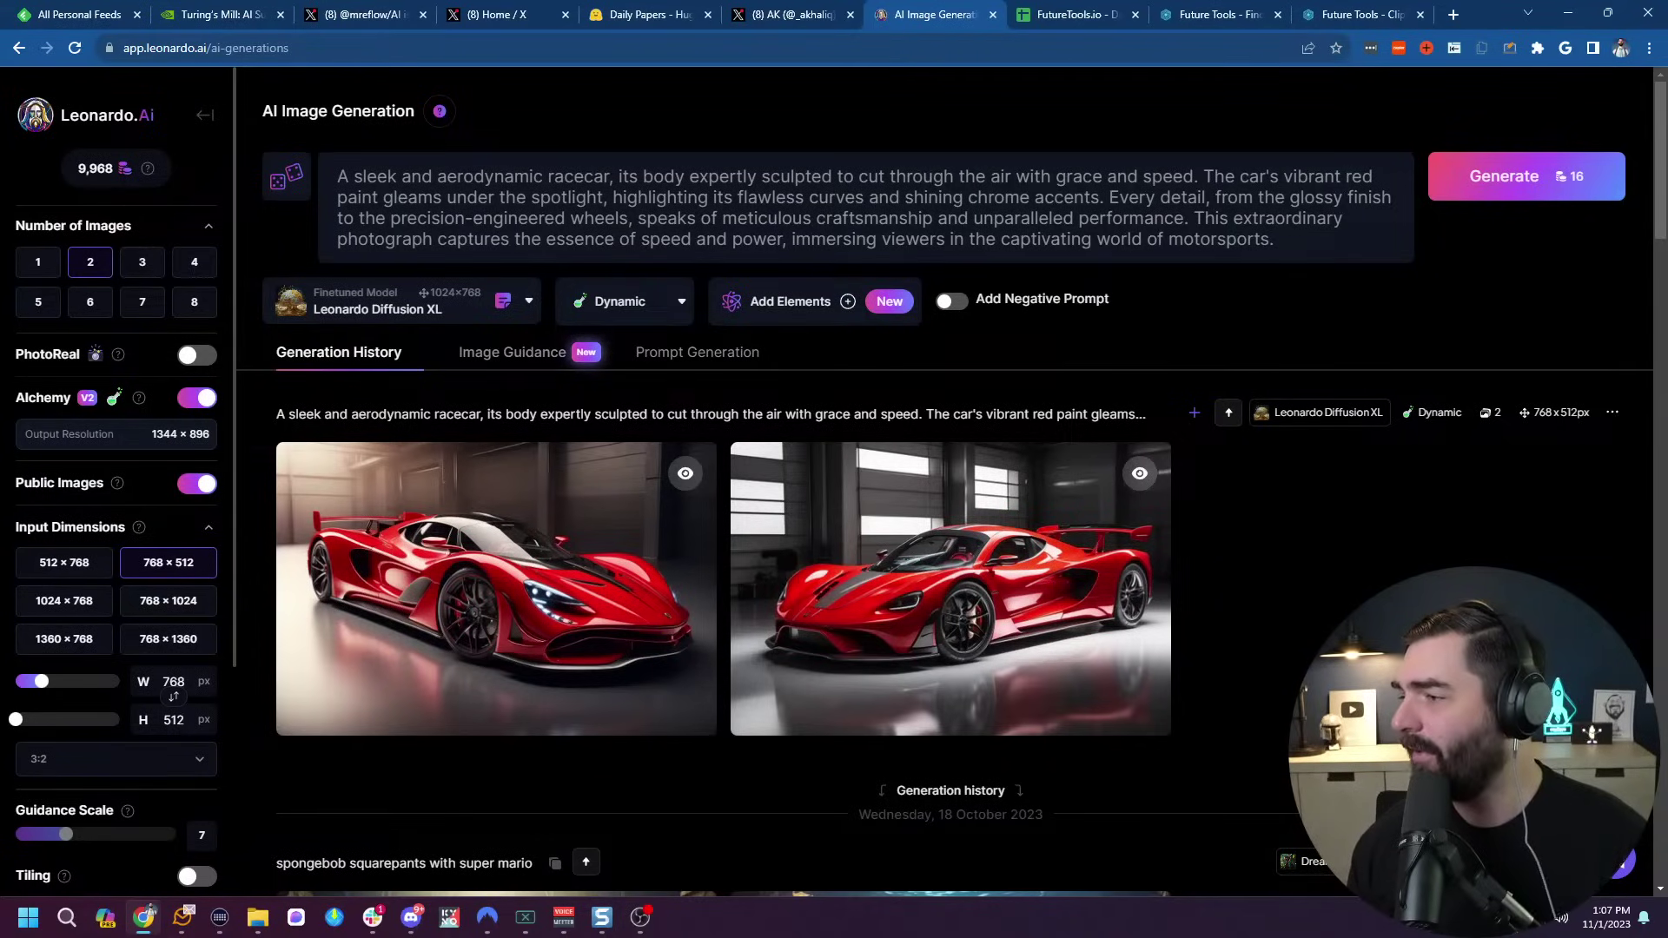
# Replace the ClipDrop page with YouTube, go to your own channel page, and look over its latest videos.
pyautogui.click(1359, 13)
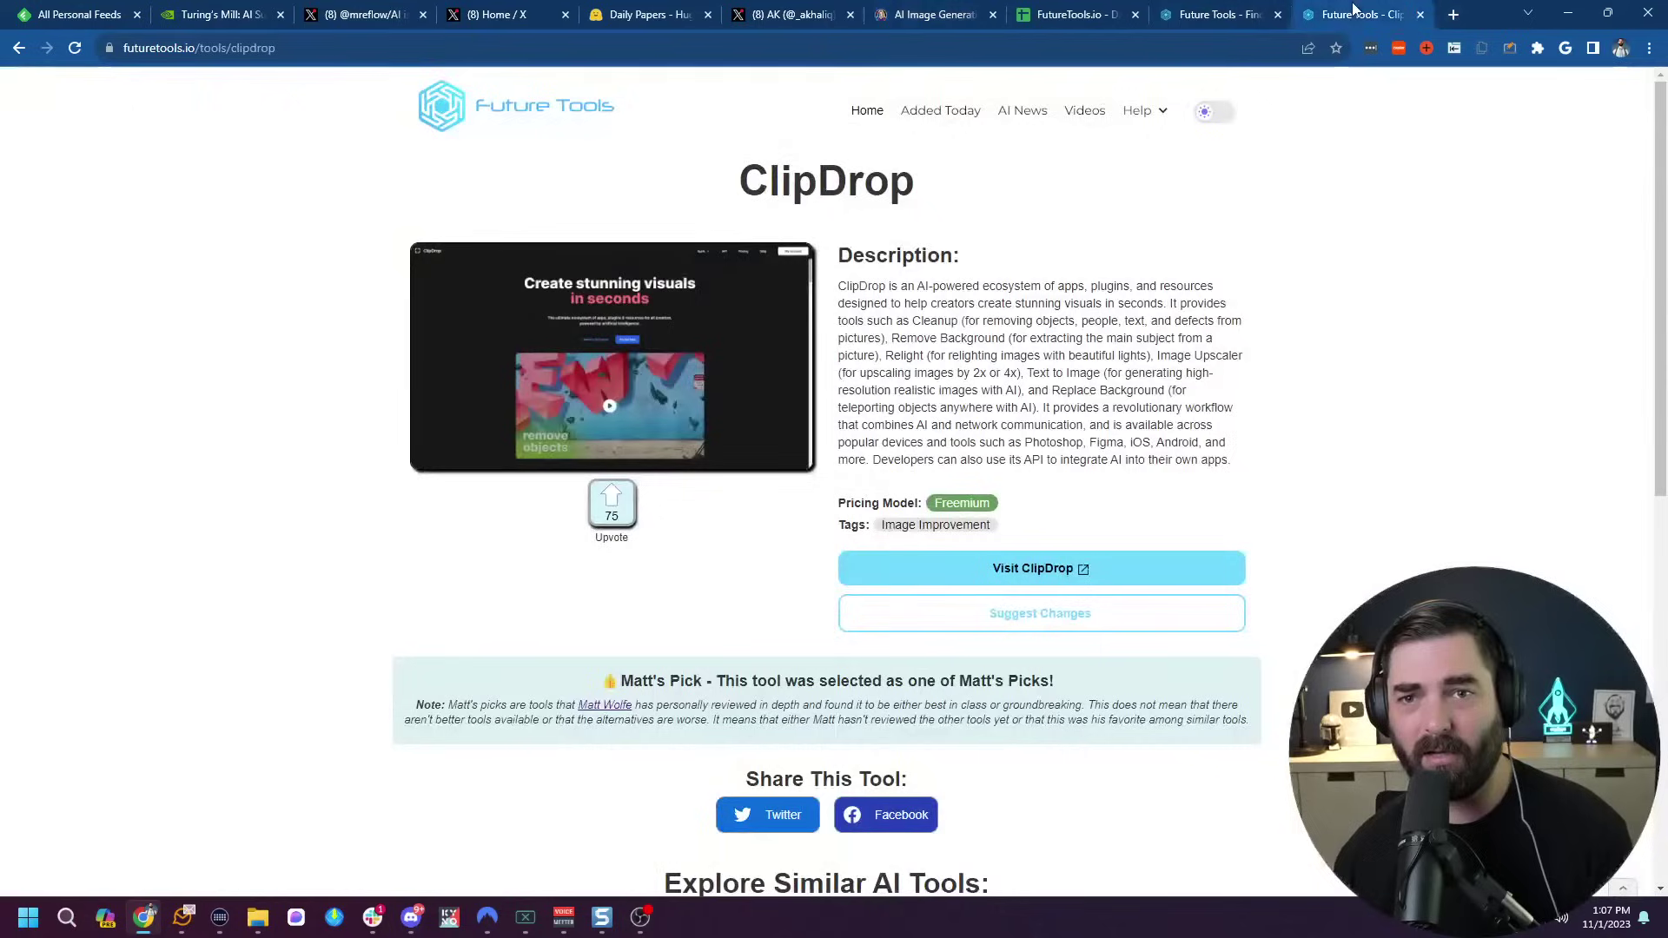
pyautogui.click(1178, 41)
pyautogui.write('yo')
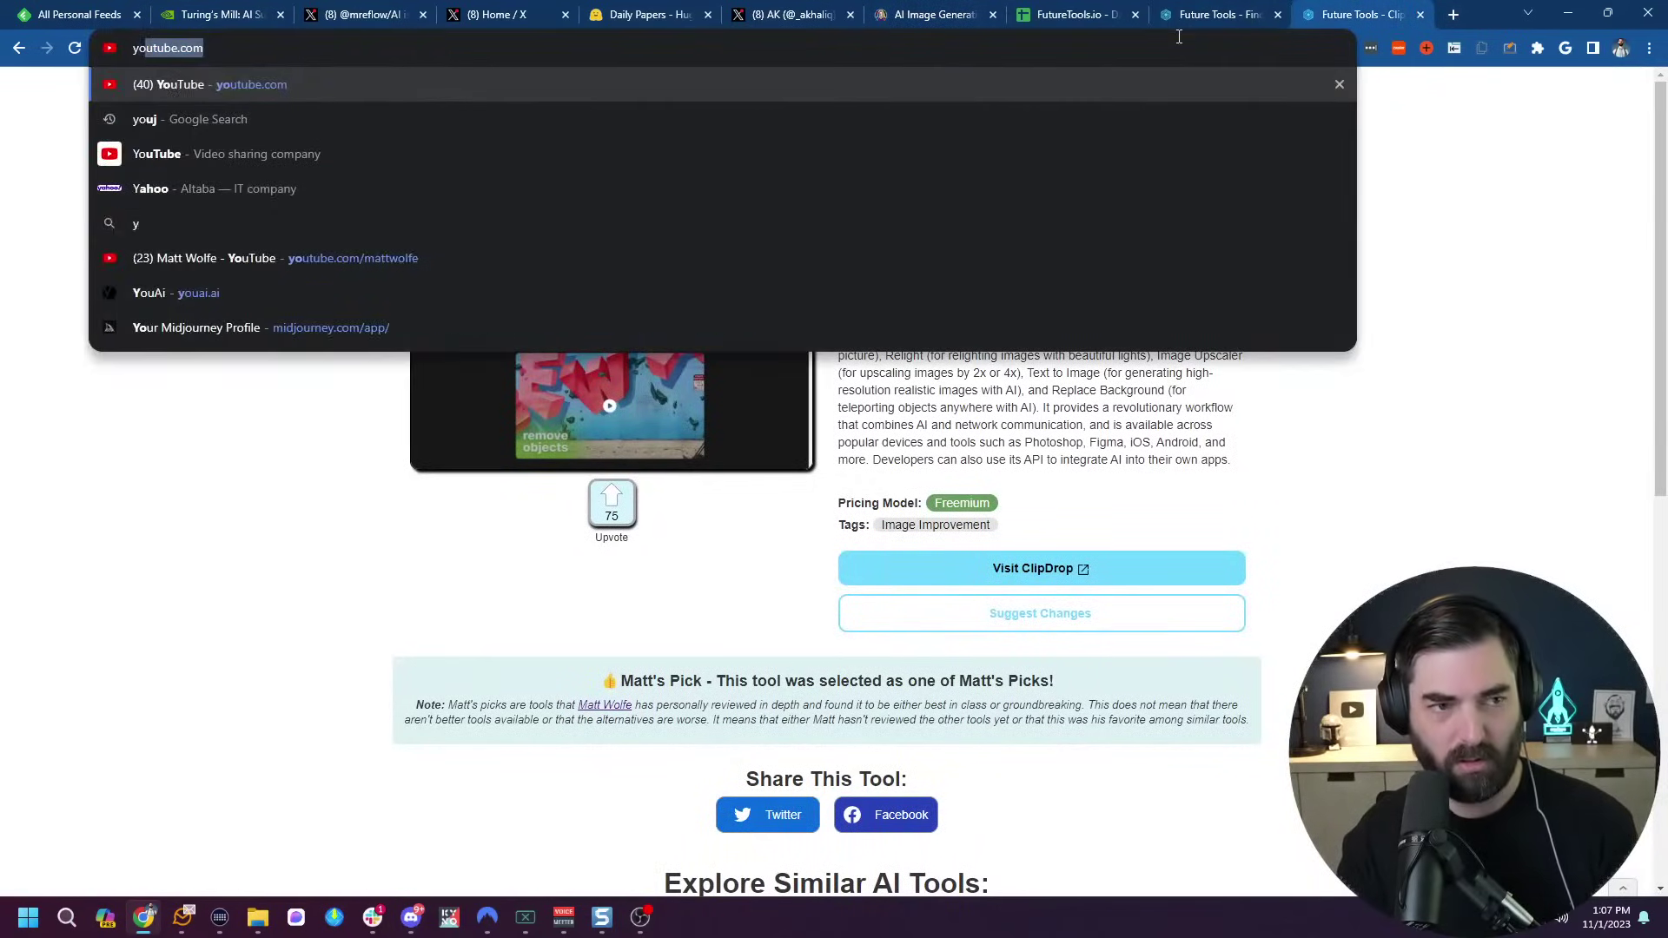
pyautogui.press('Return')
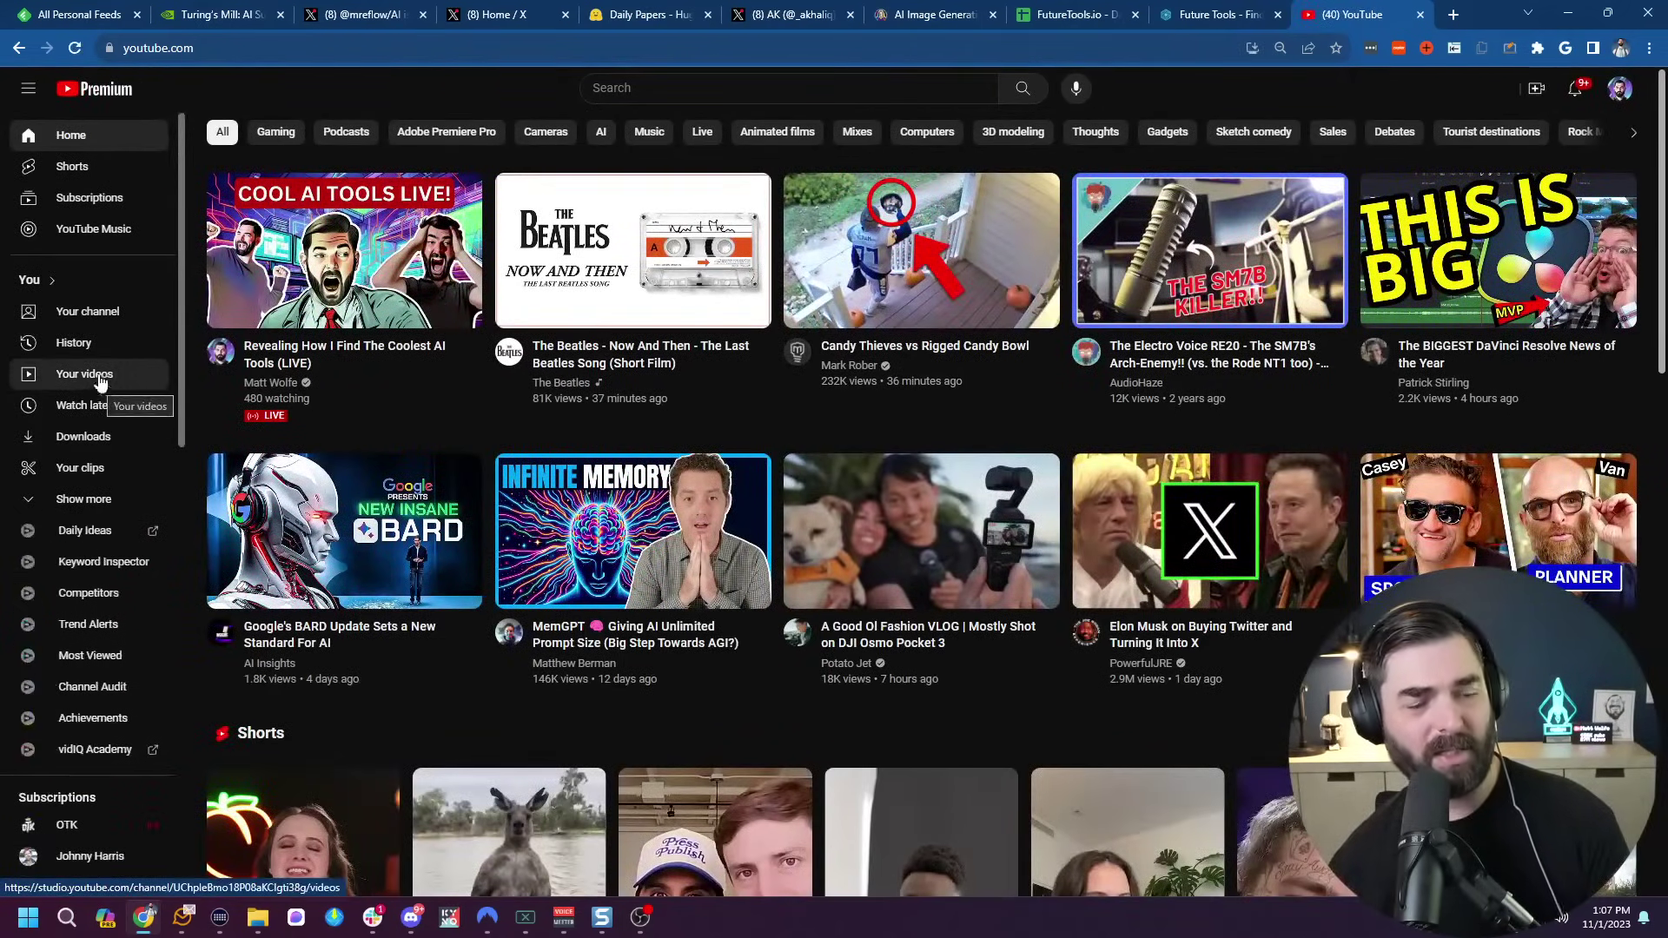
pyautogui.click(209, 50)
pyautogui.write('/mattwolfe')
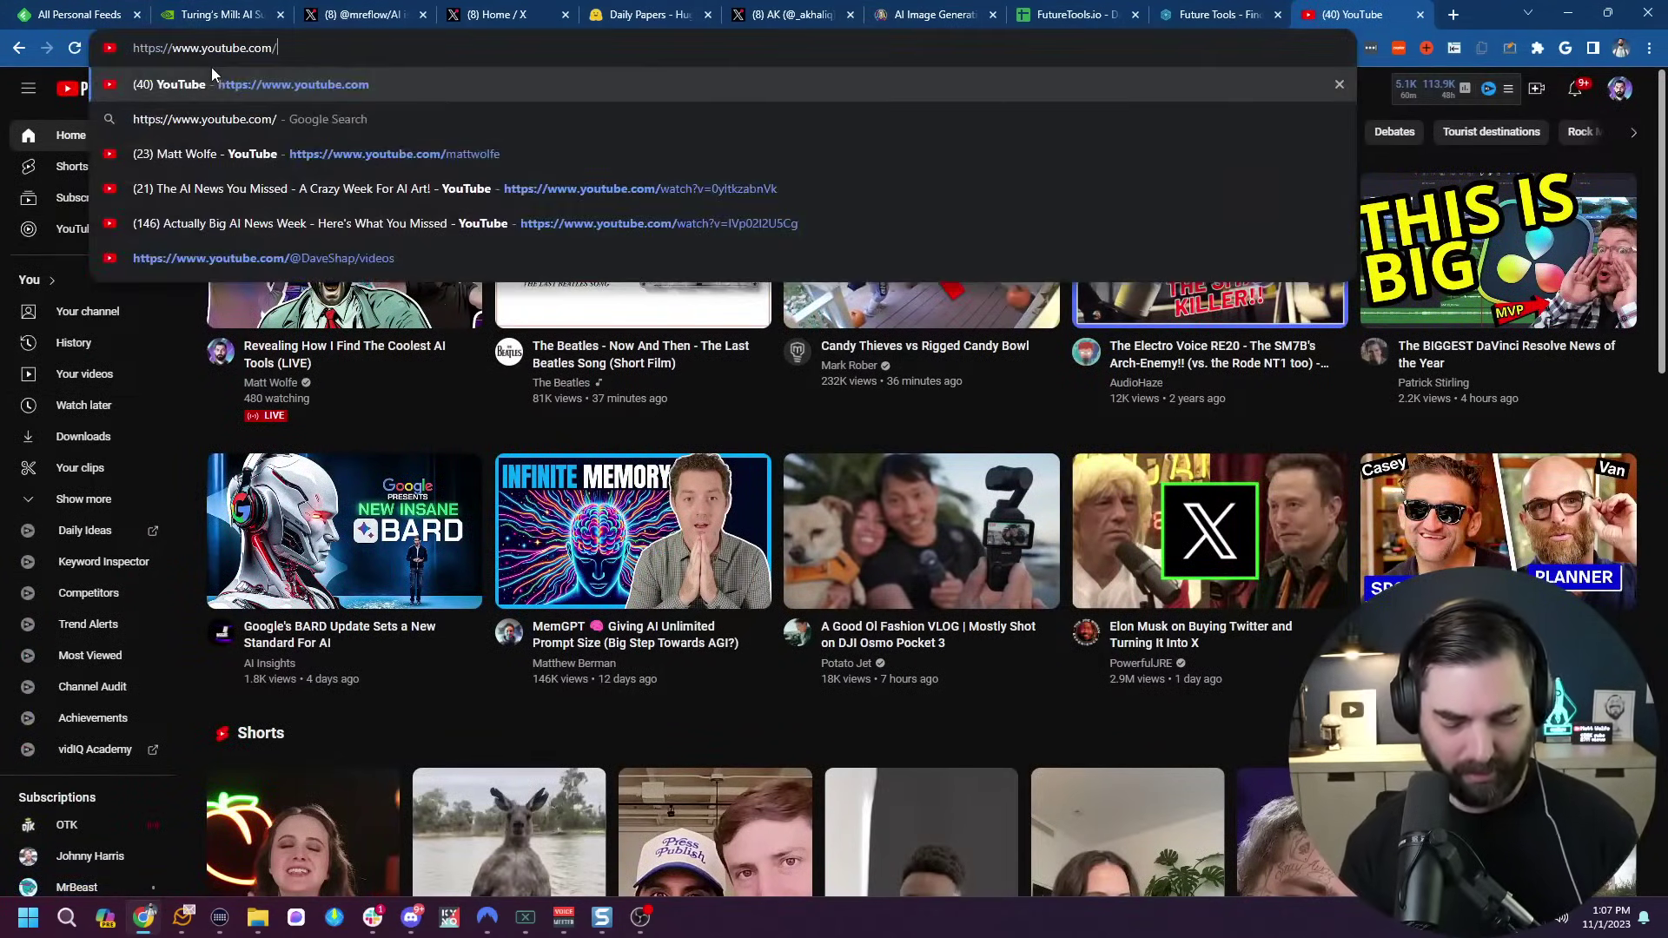
pyautogui.press('Return')
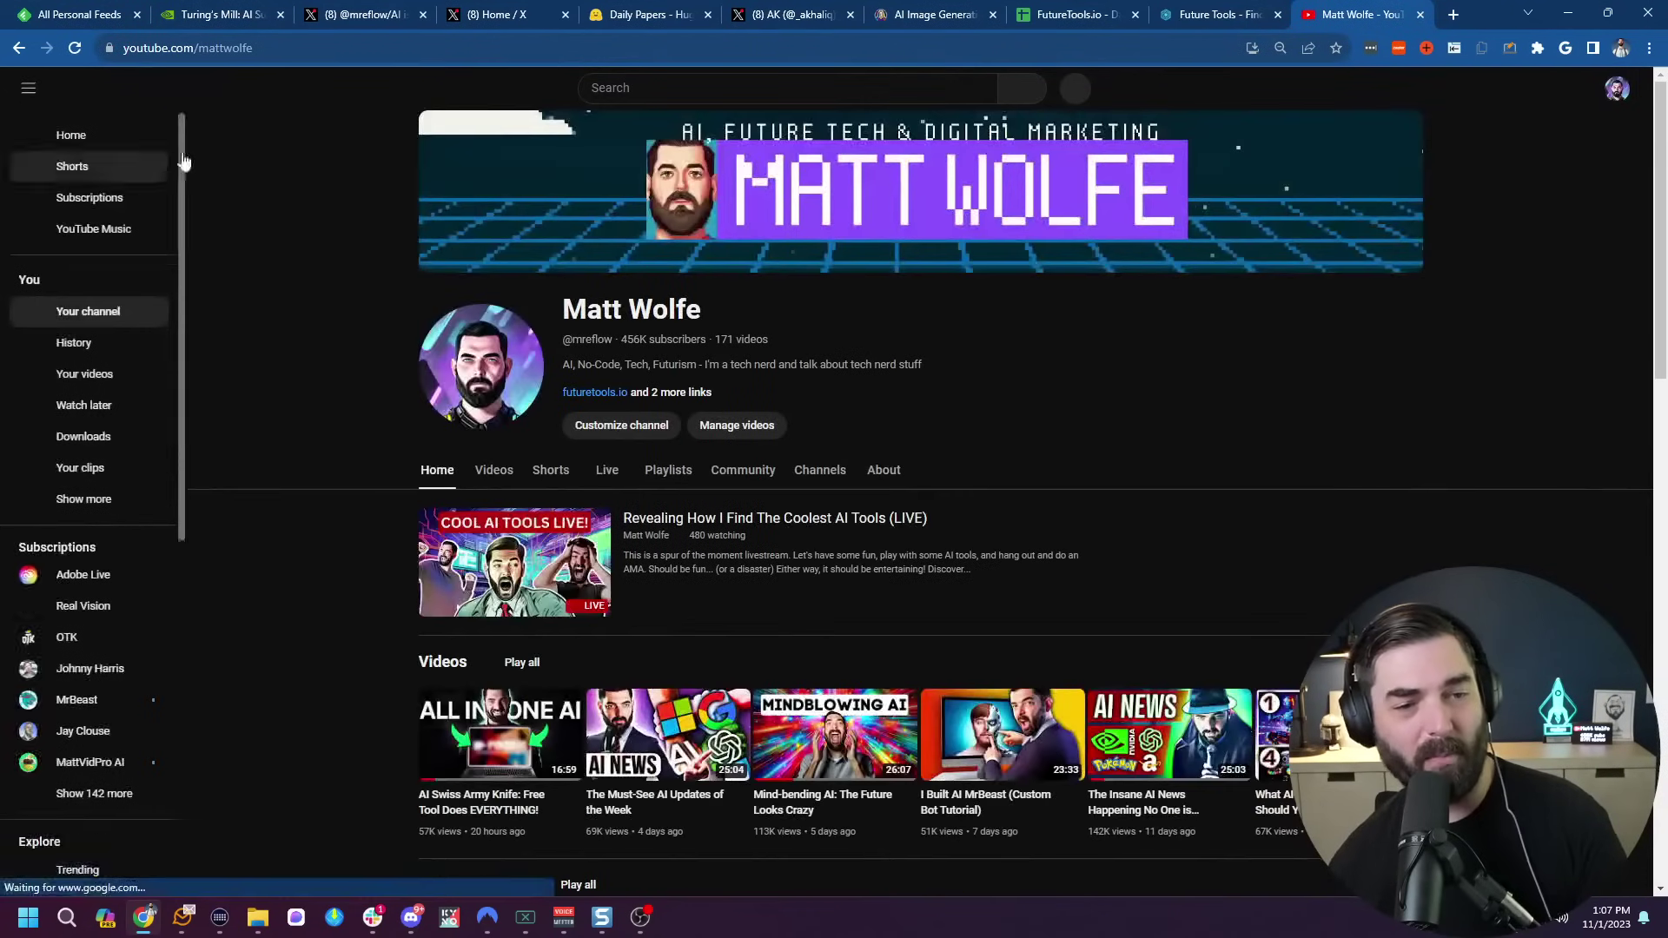
pyautogui.scroll(-2, 449, 570)
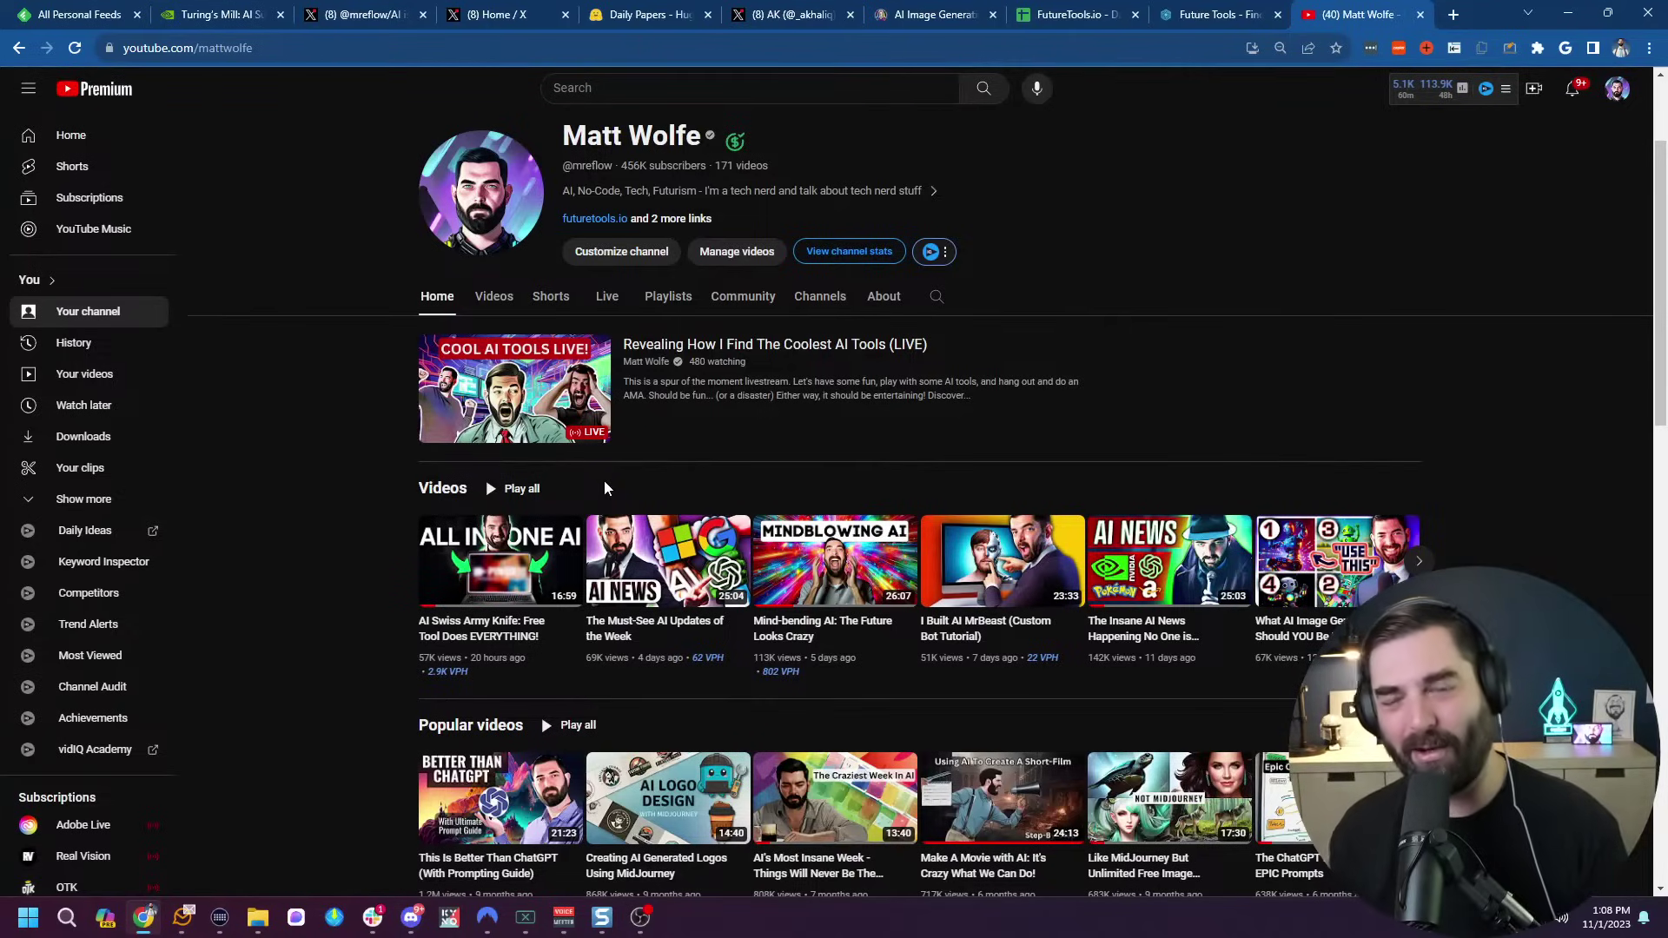
pyautogui.moveTo(557, 574)
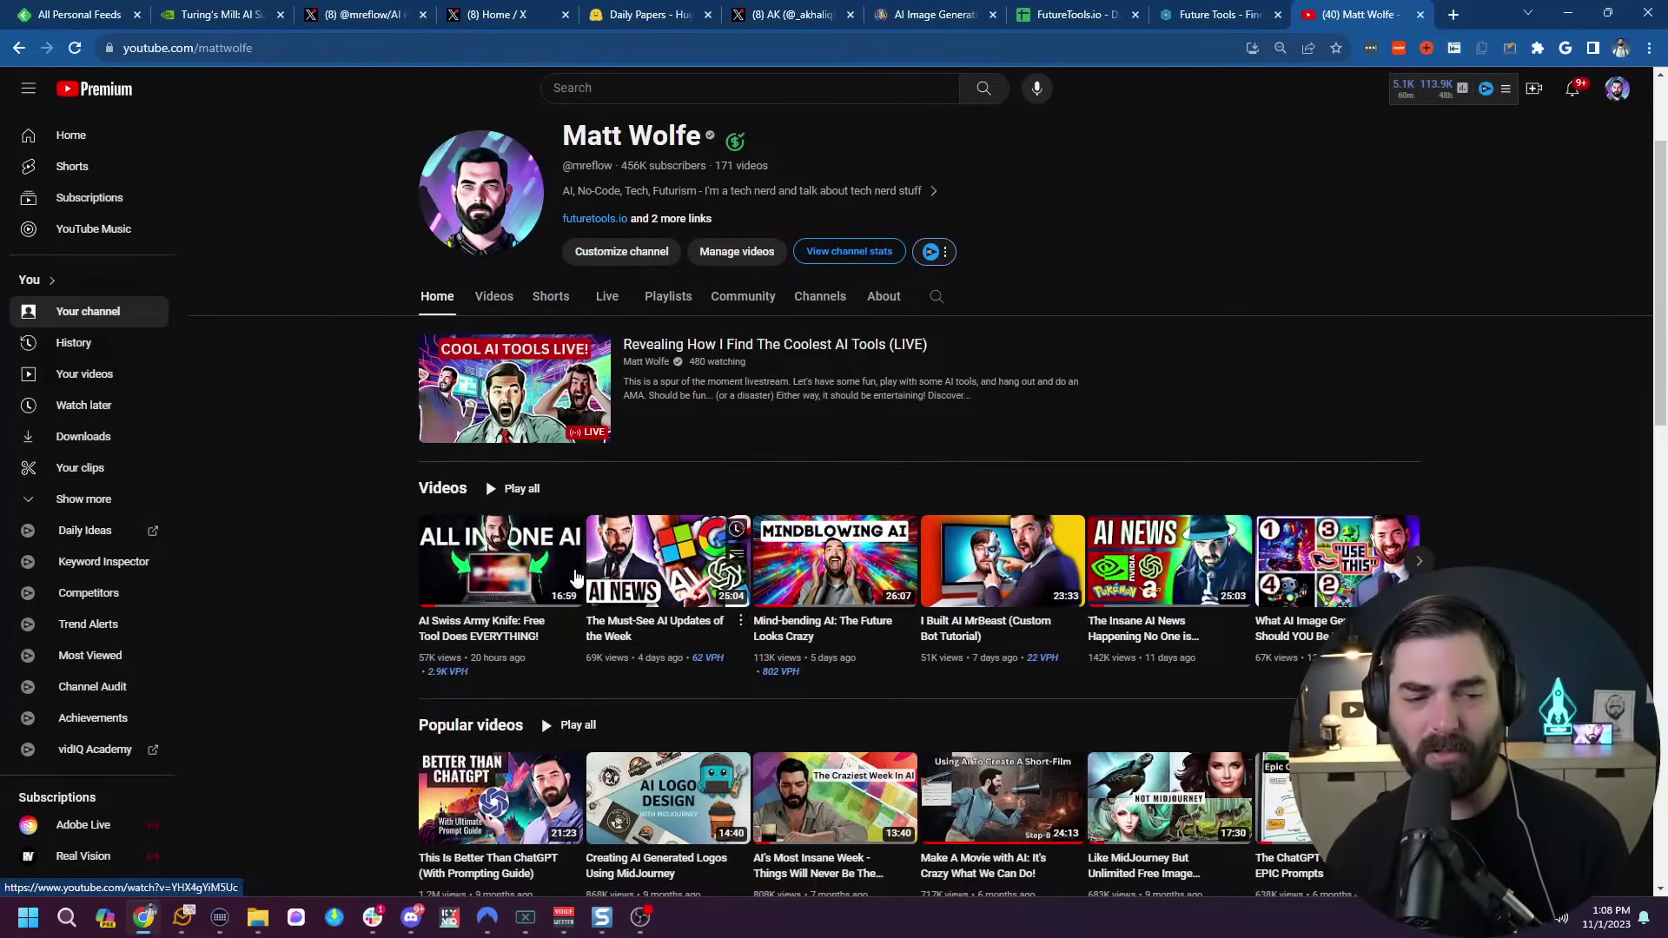
# Go to Hugging Face, search its Spaces for "bark", and look through the matching apps.
pyautogui.click(1109, 38)
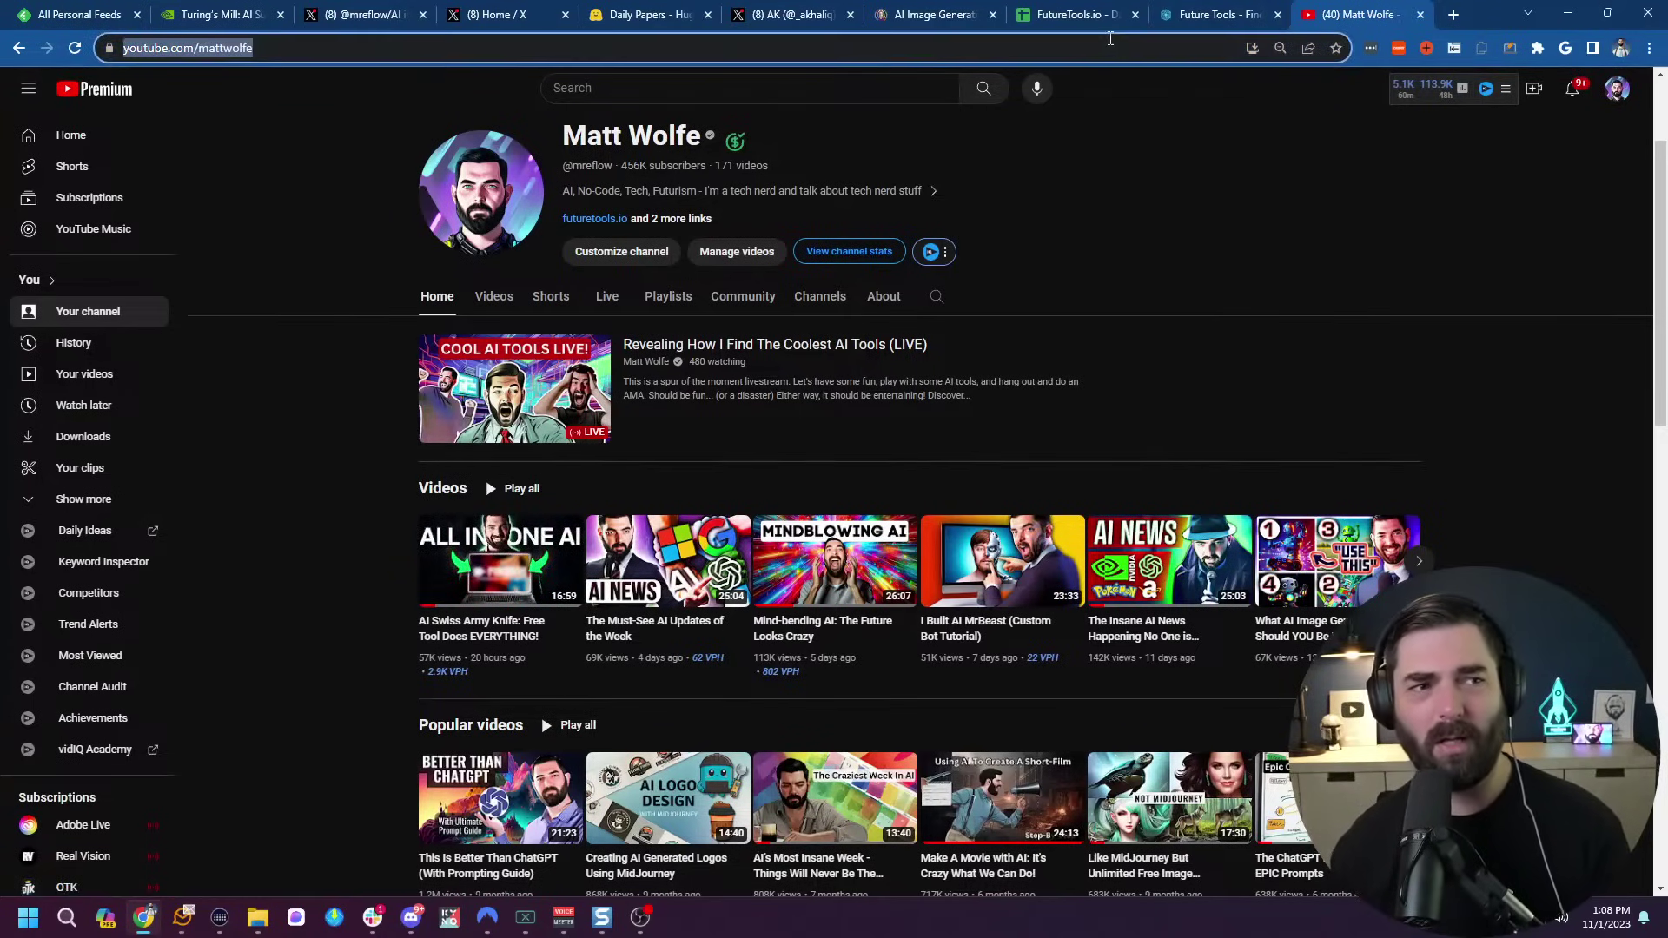
pyautogui.write('hugg')
pyautogui.press('Return')
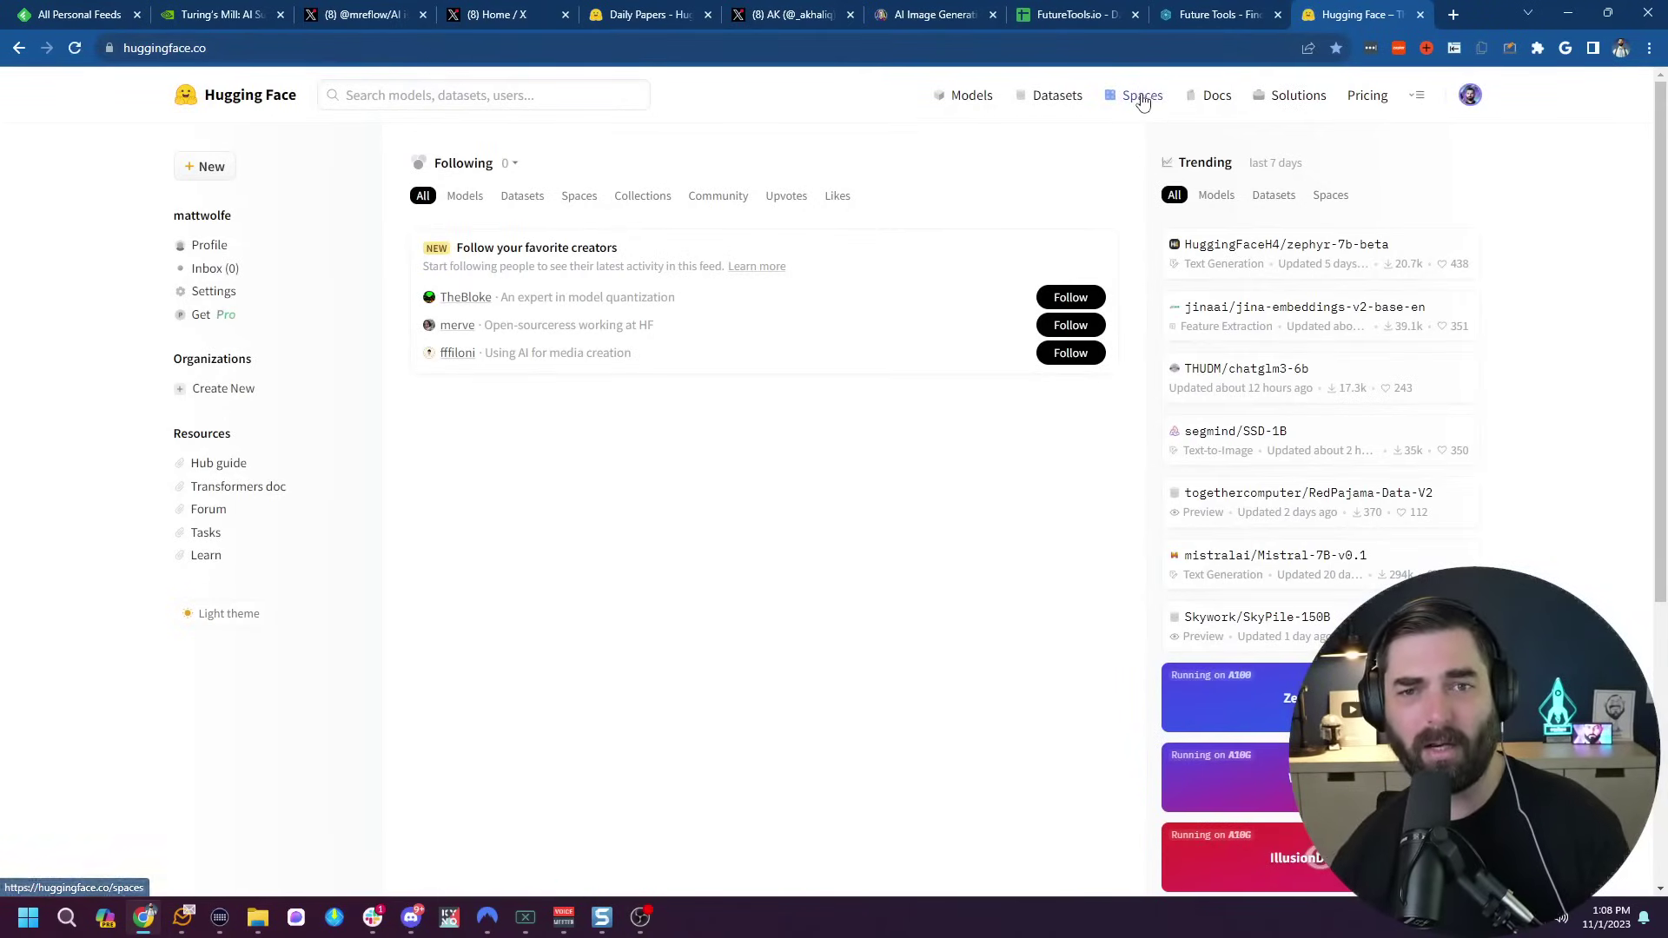
pyautogui.click(1143, 96)
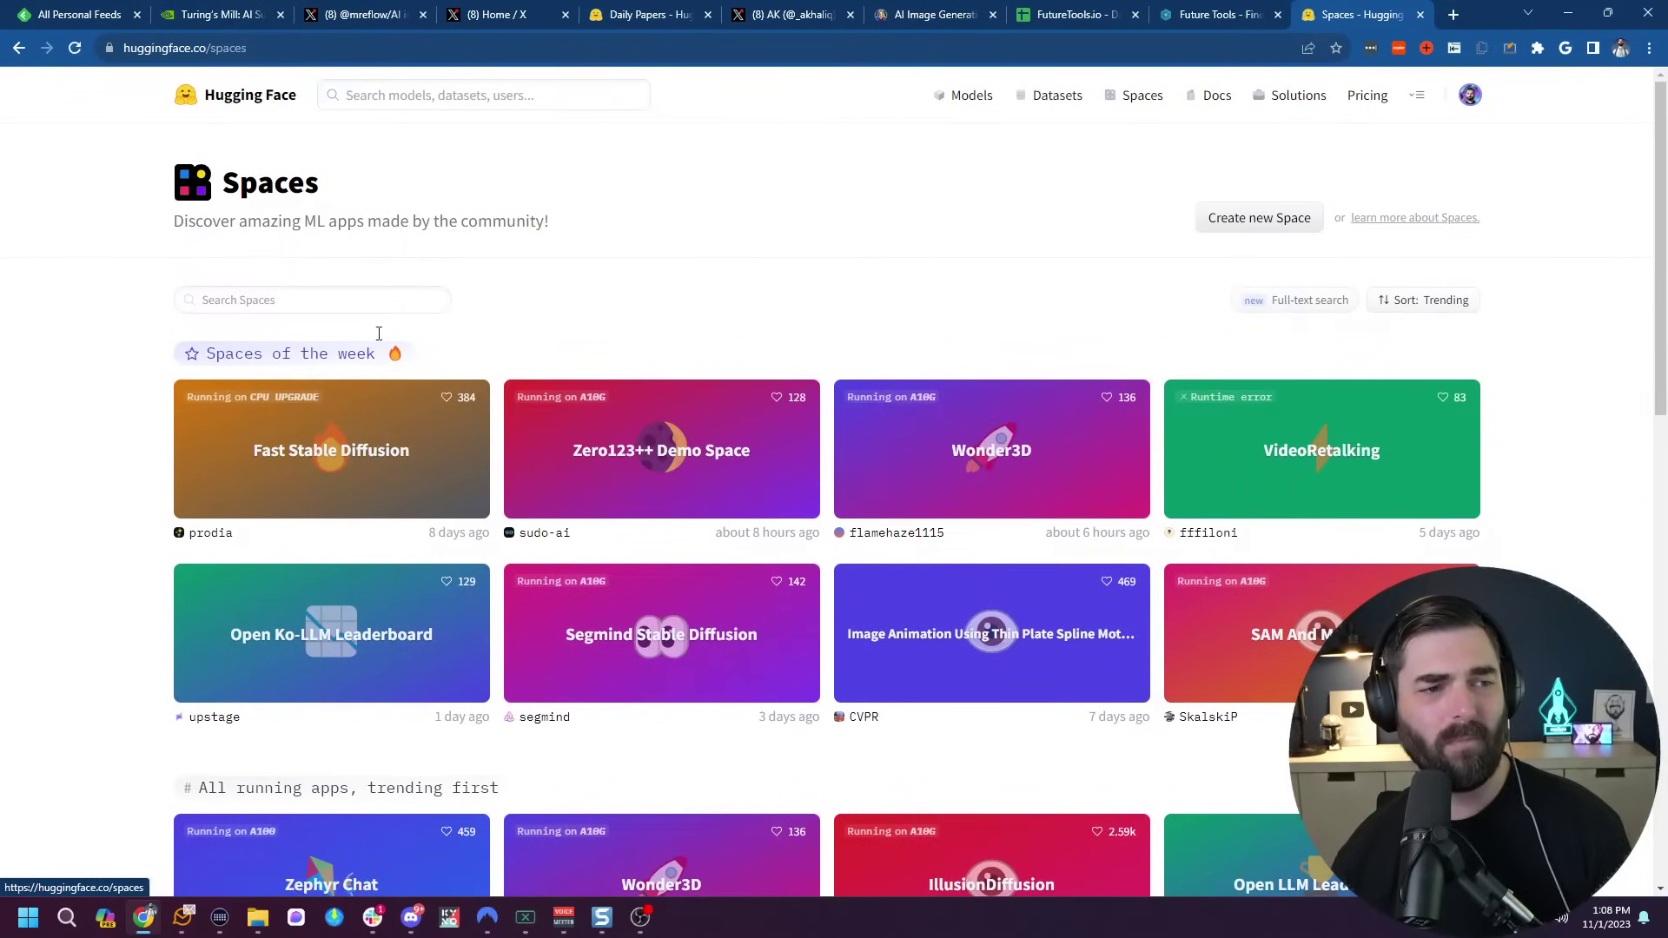
pyautogui.click(353, 302)
pyautogui.write('bark')
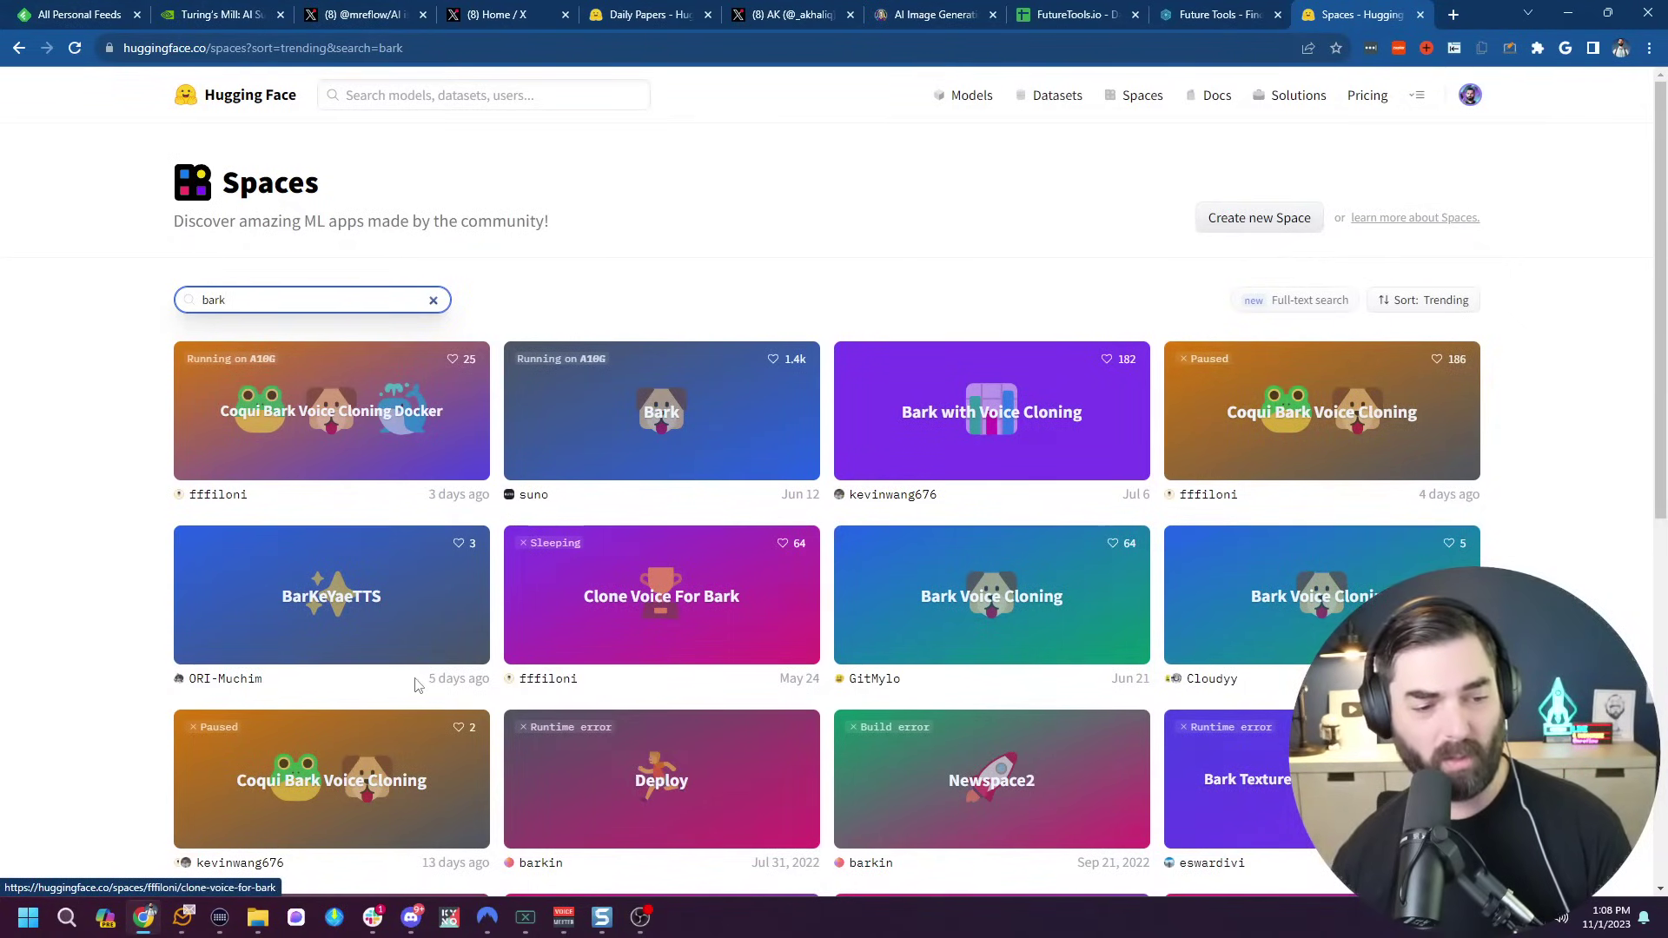
pyautogui.scroll(-5, 720, 728)
pyautogui.scroll(5, 719, 622)
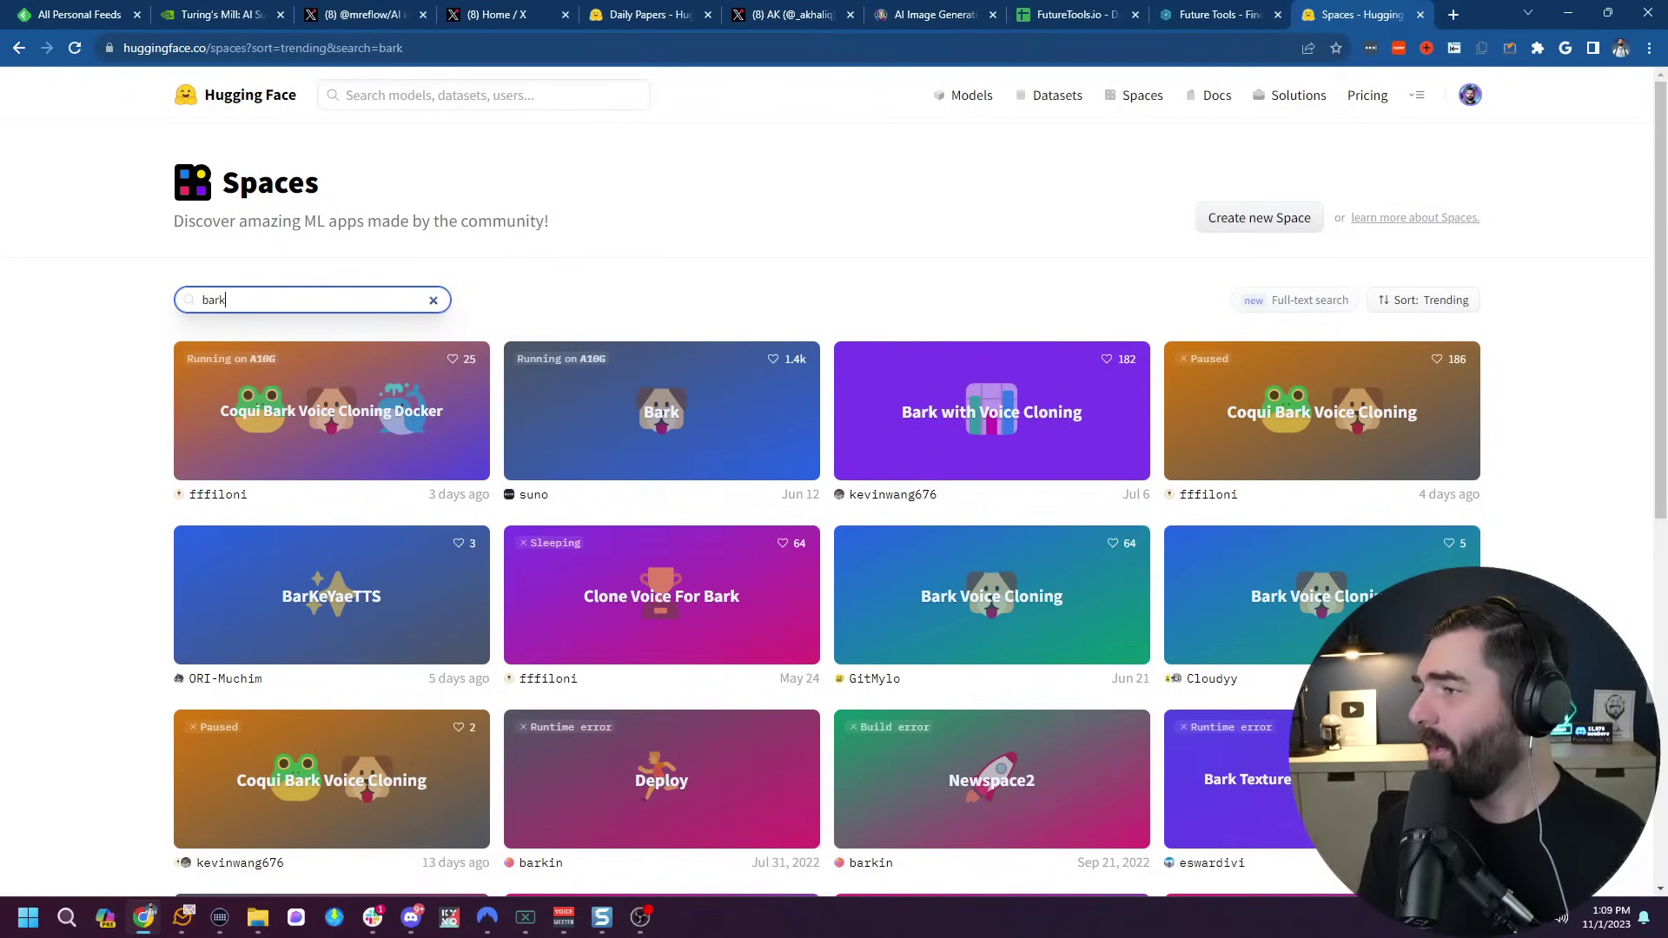
# Switch to Discord, maximize it, and open the general channel of the FutureTools AI server.
pyautogui.click(411, 916)
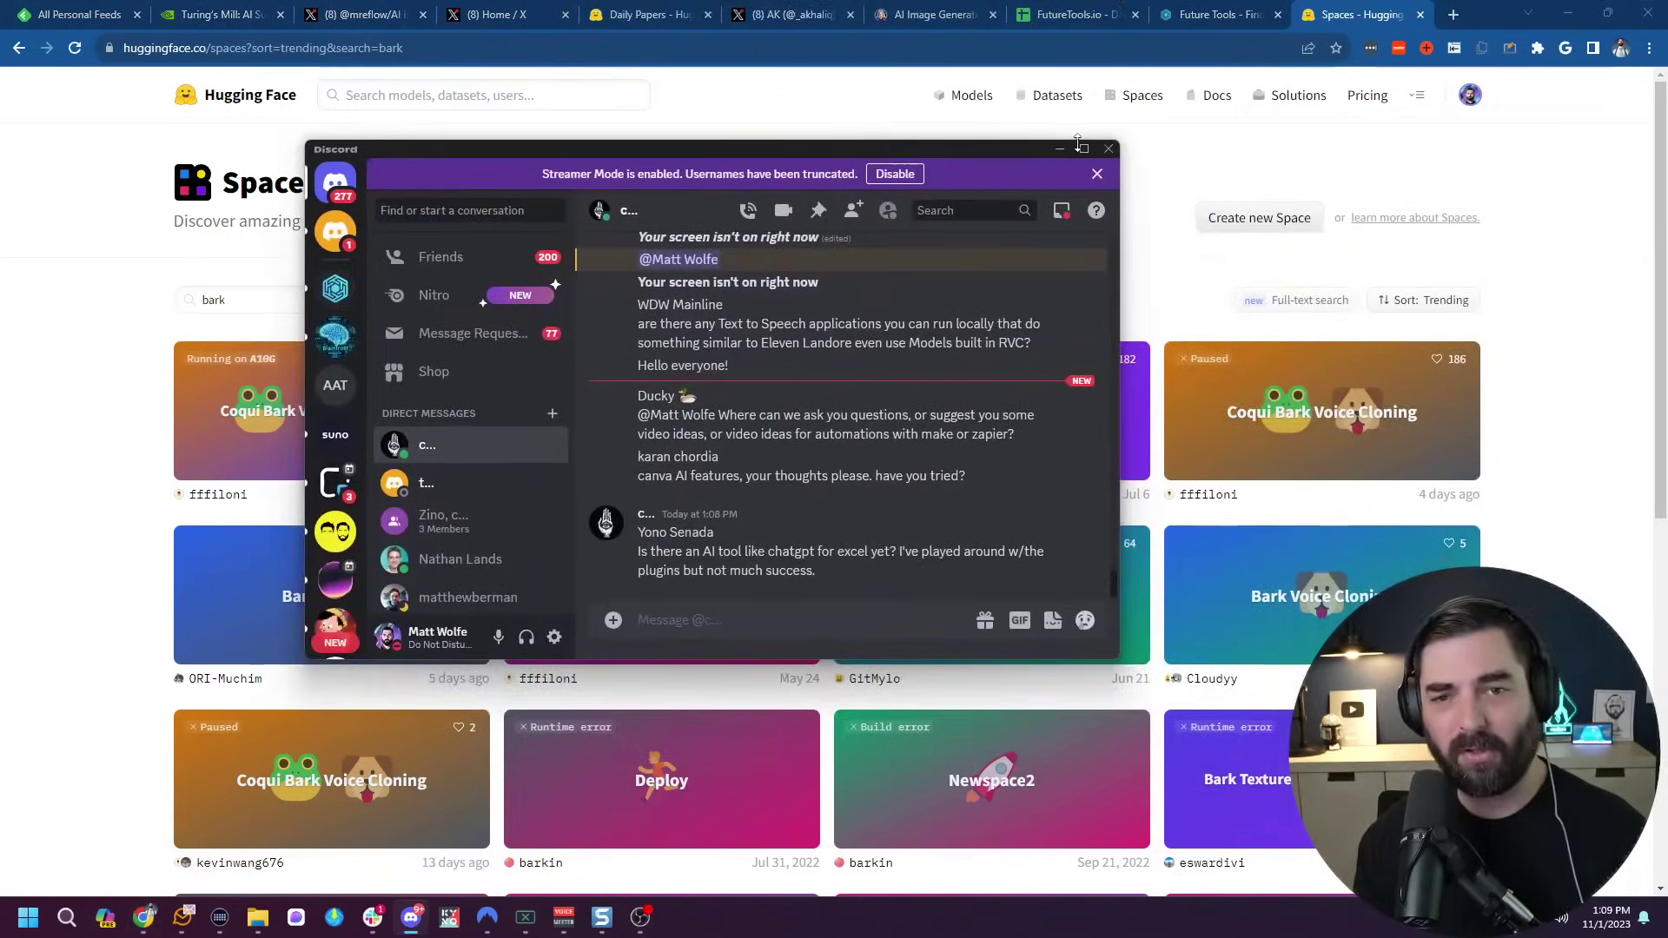
pyautogui.click(1084, 149)
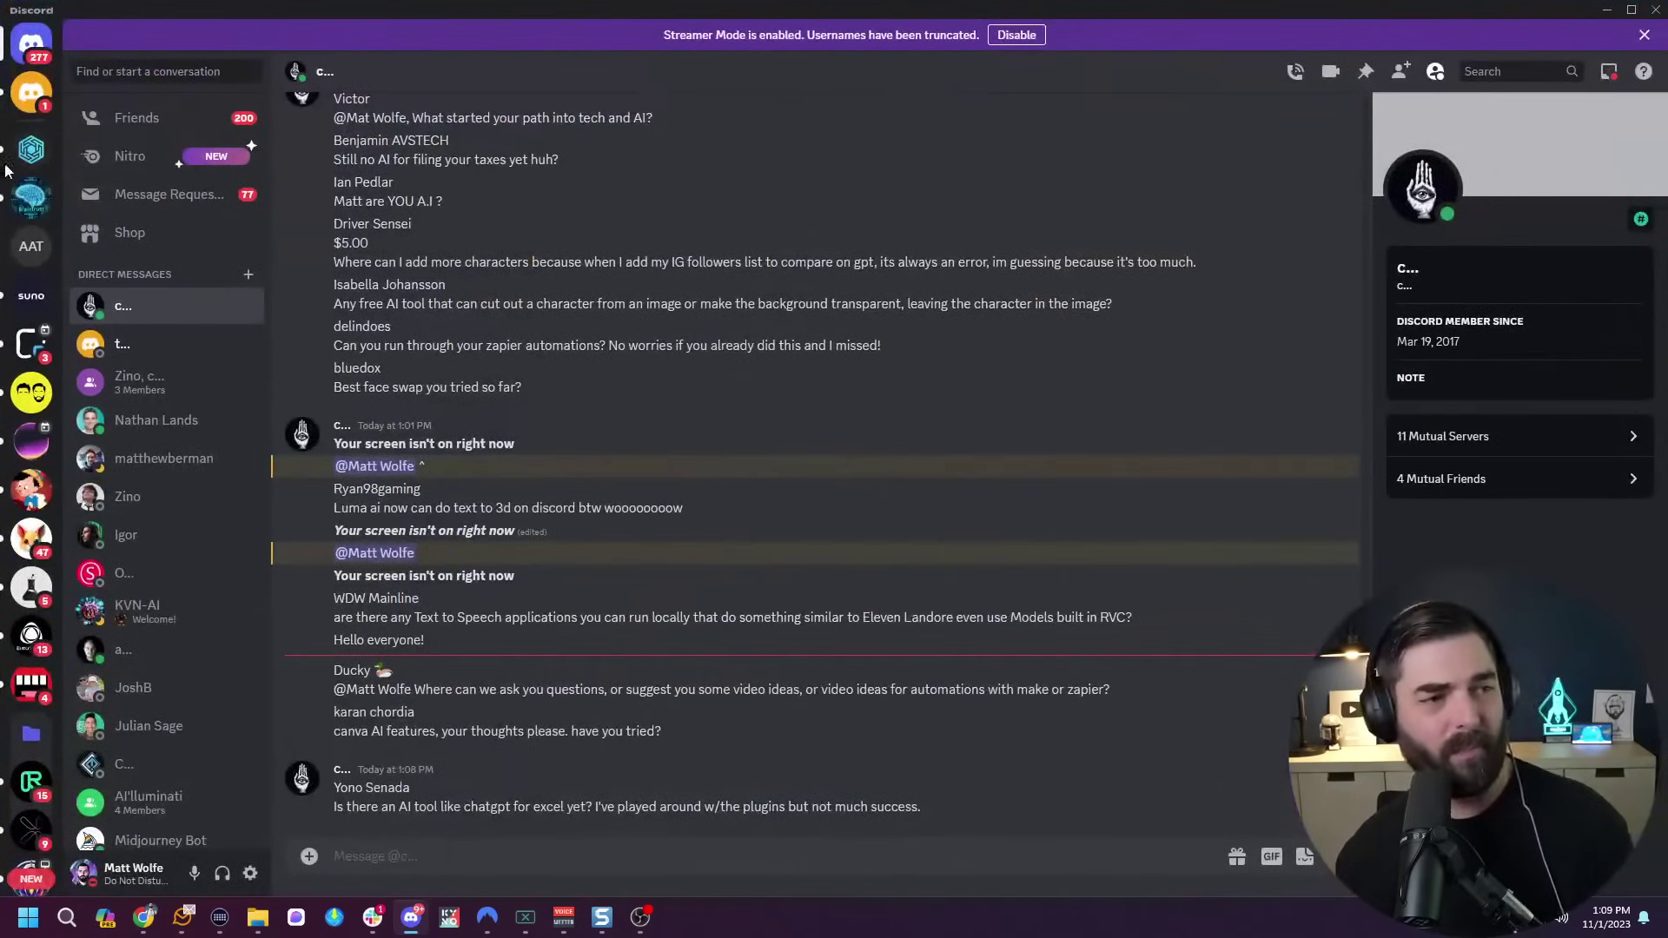
pyautogui.click(33, 152)
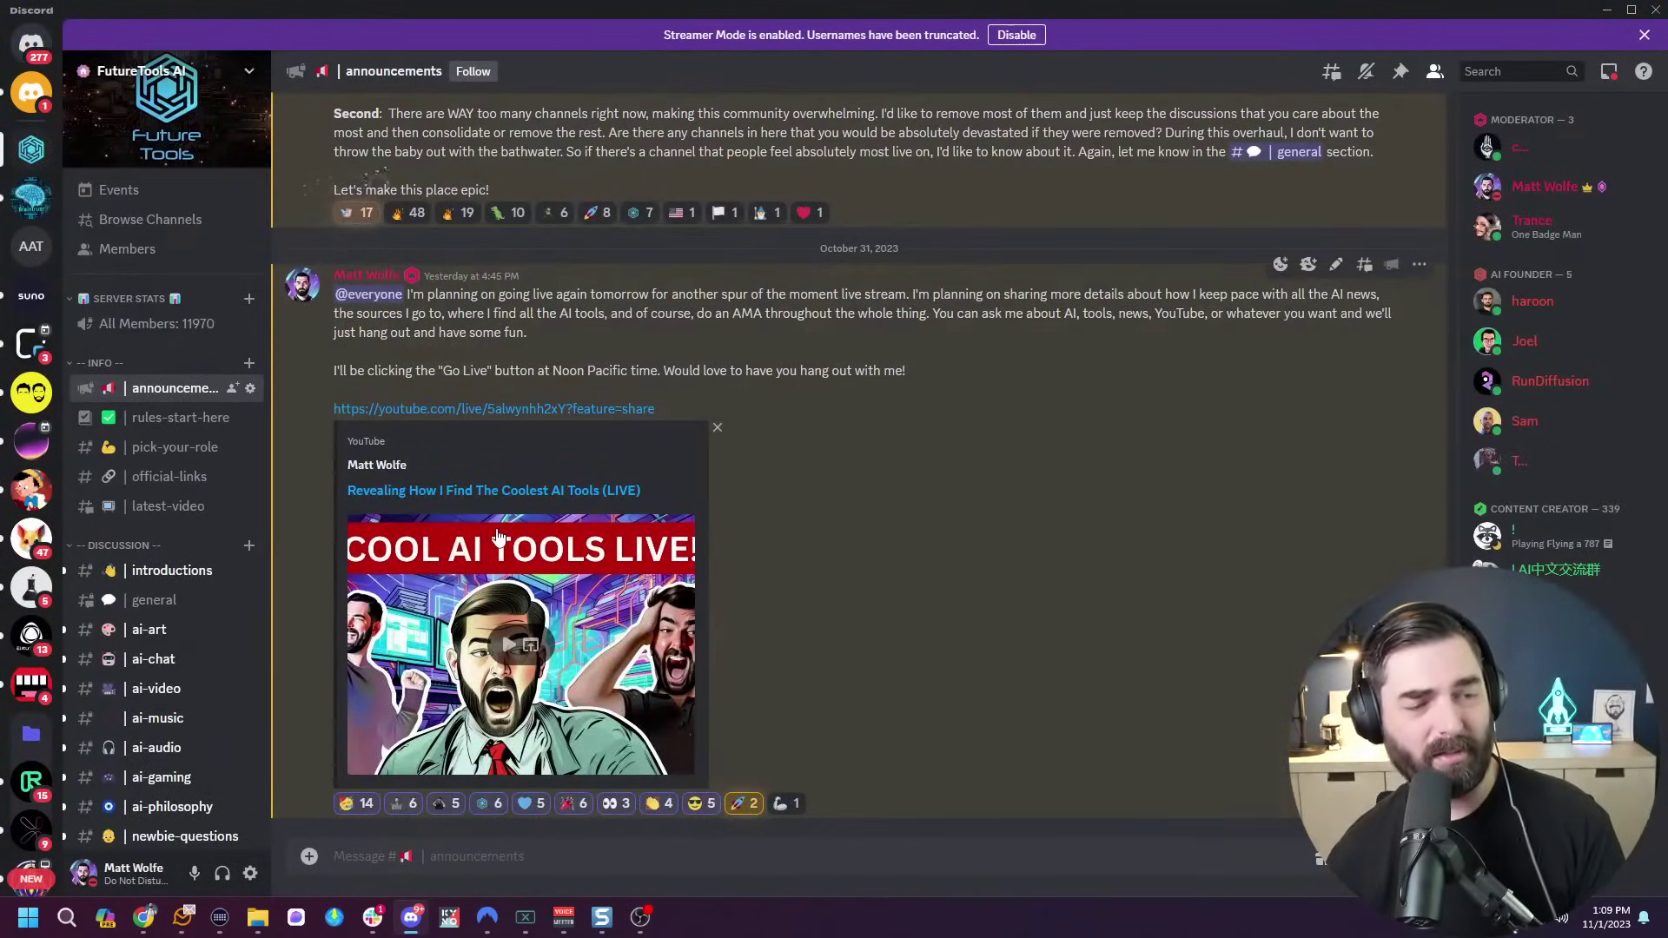
pyautogui.click(164, 608)
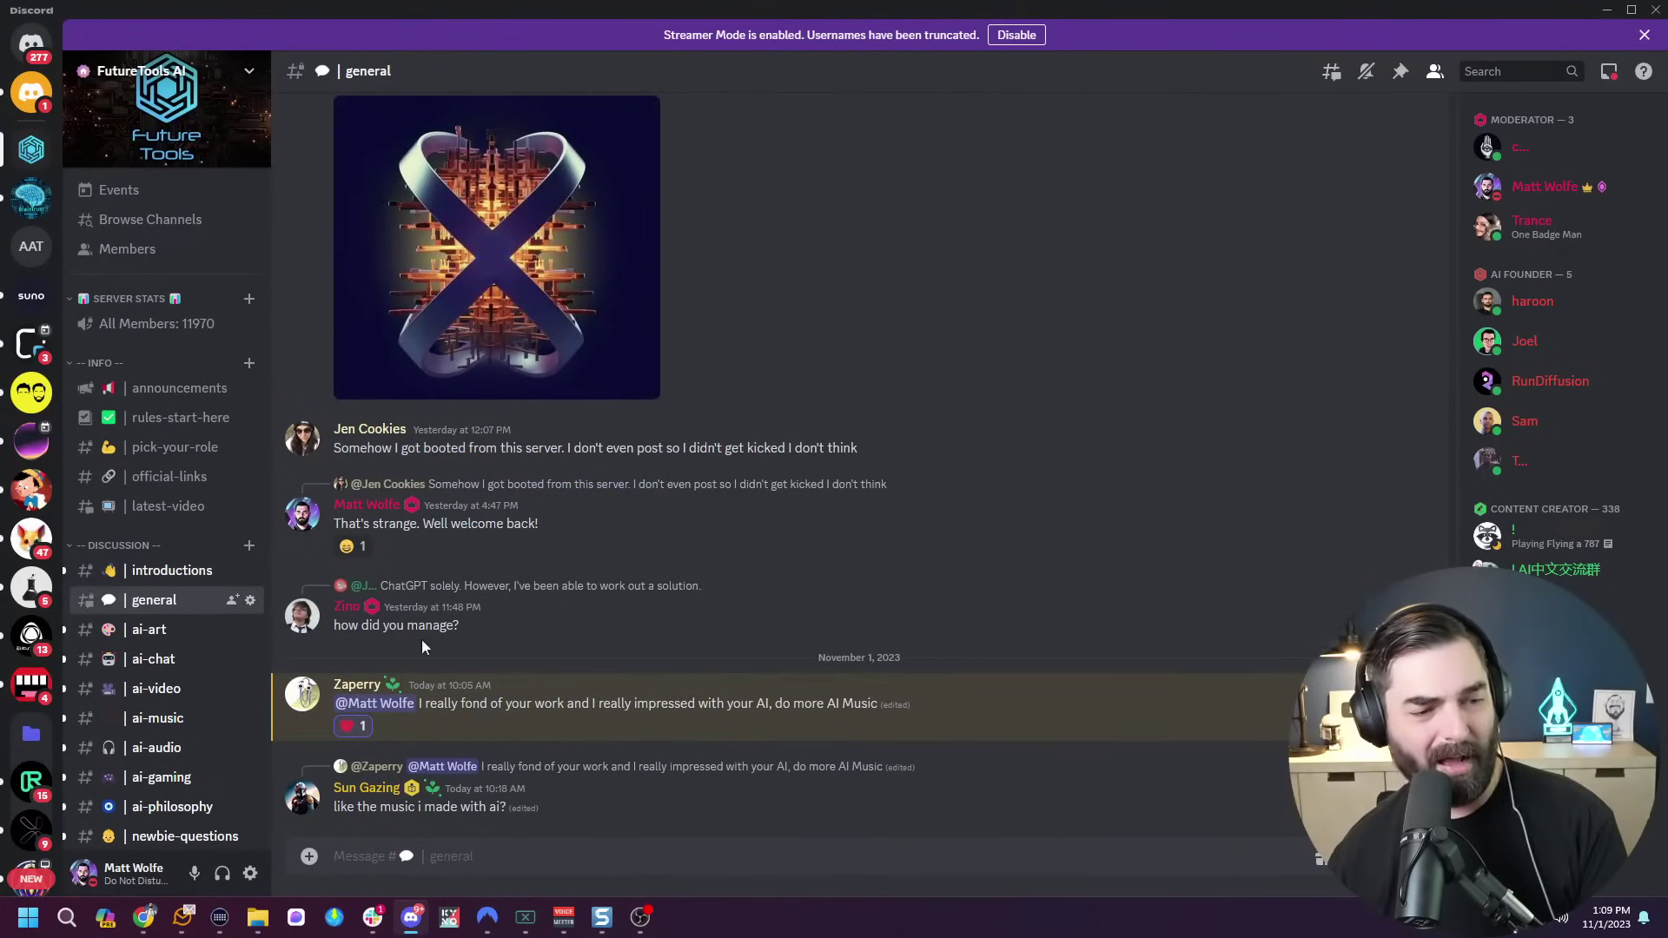
# Look through the general channel's messages and the server's channel list, and minimize Discord.
pyautogui.scroll(15, 753, 694)
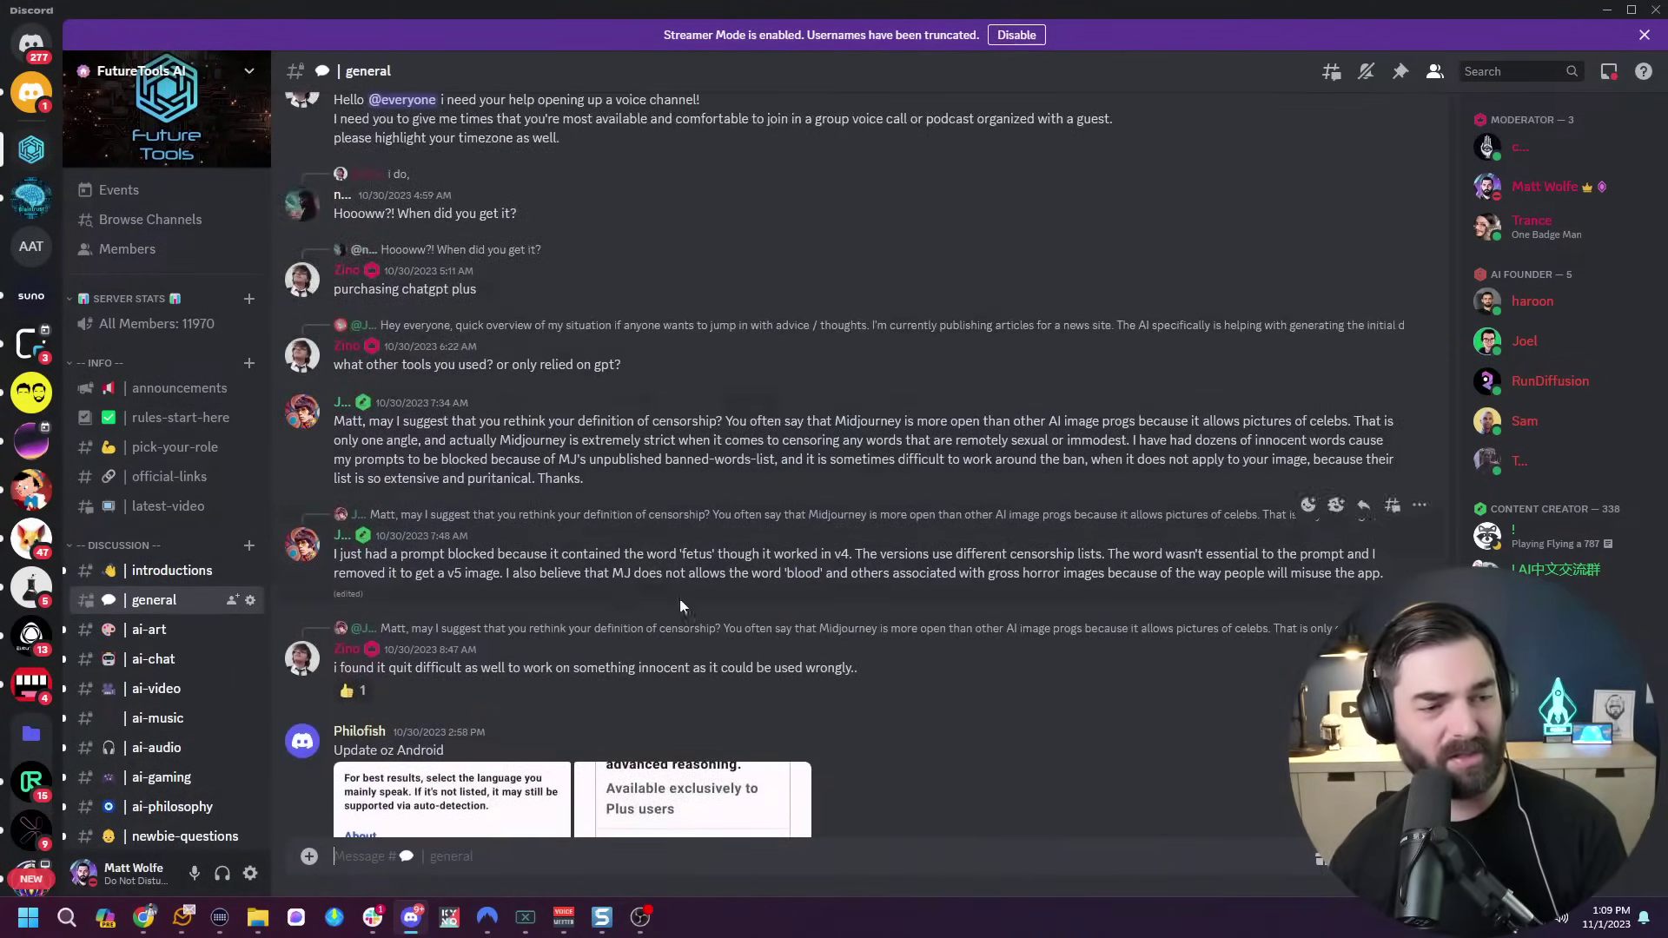
pyautogui.scroll(-15, 752, 727)
pyautogui.scroll(-7, 144, 643)
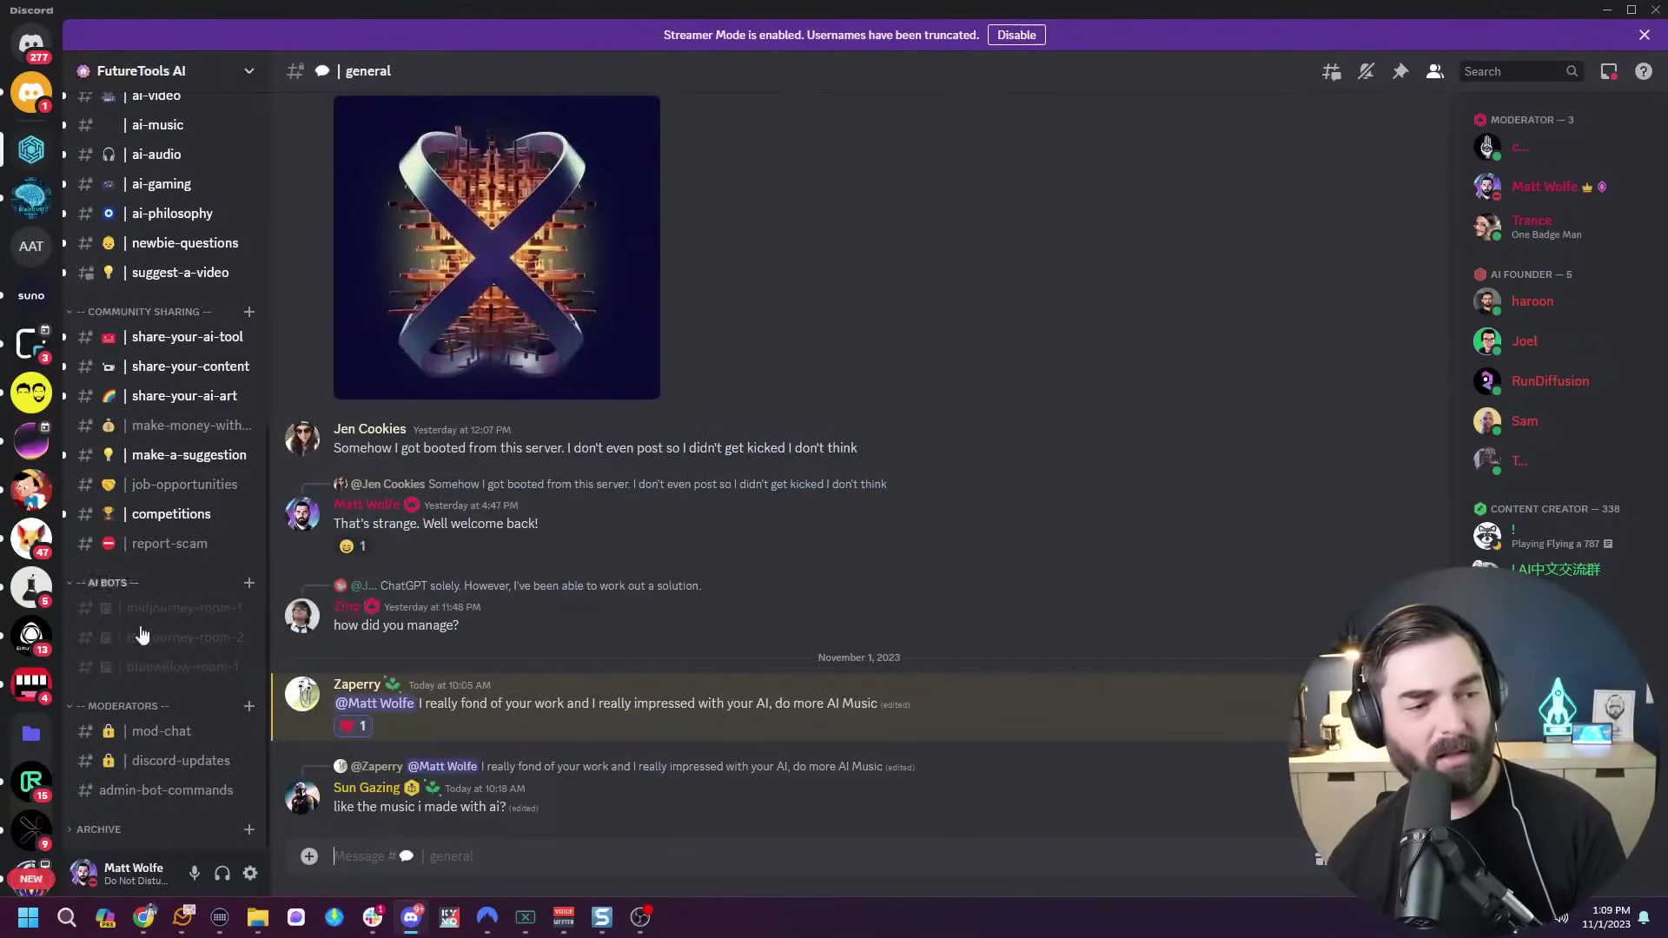
pyautogui.scroll(4, 147, 694)
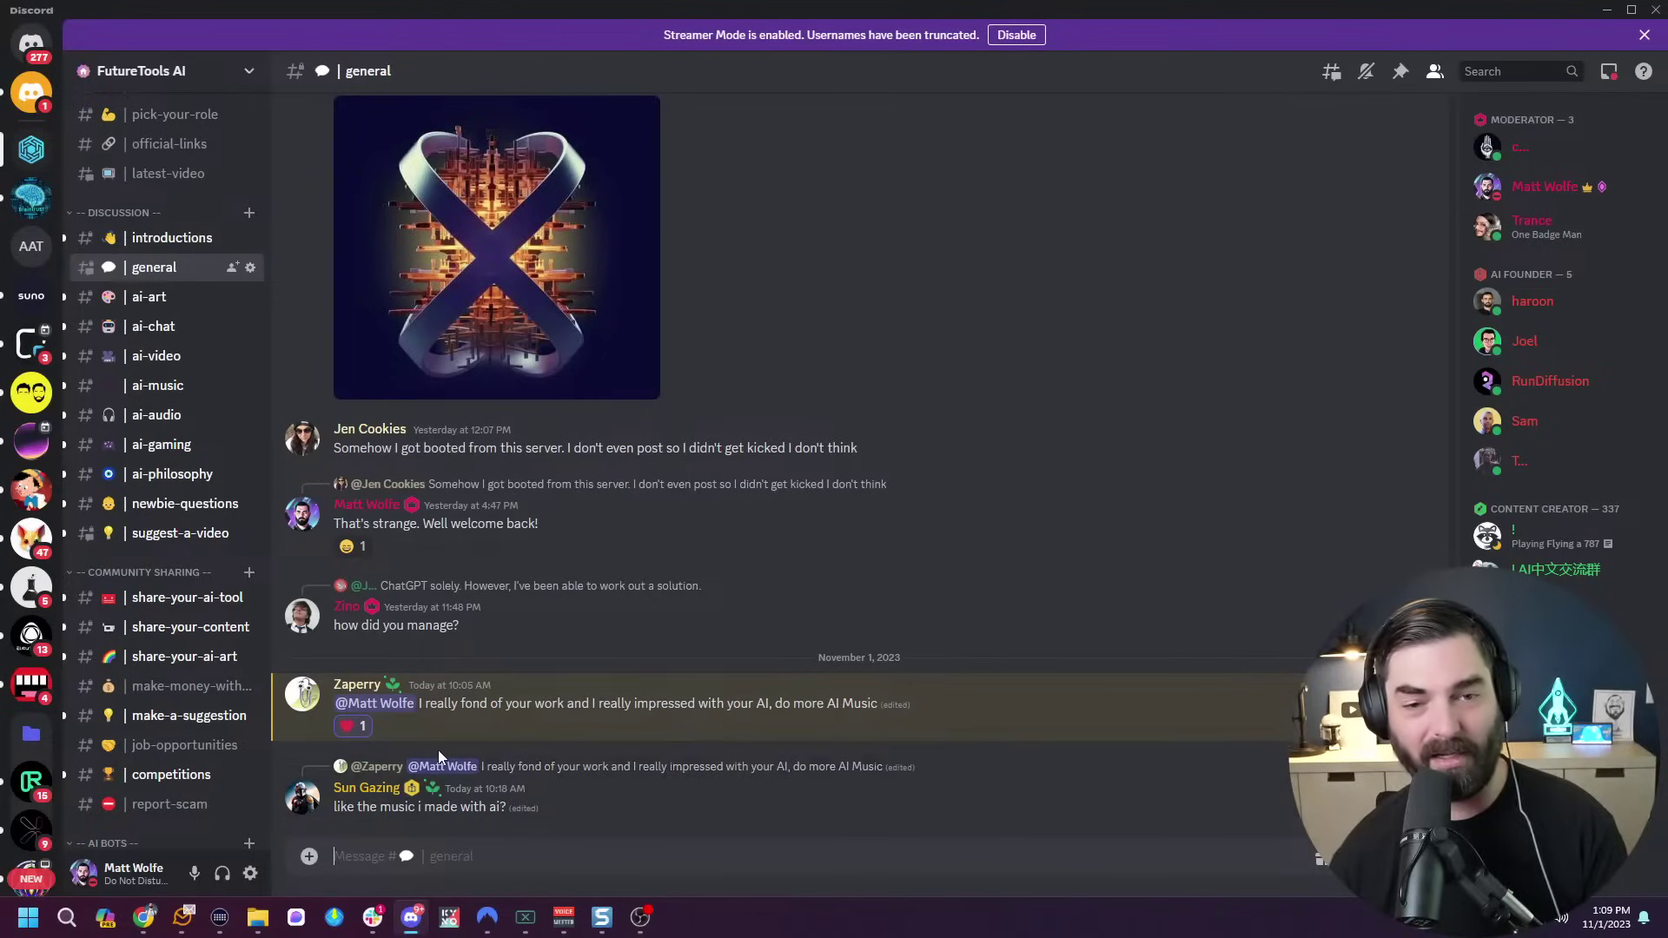
pyautogui.scroll(-4, 174, 619)
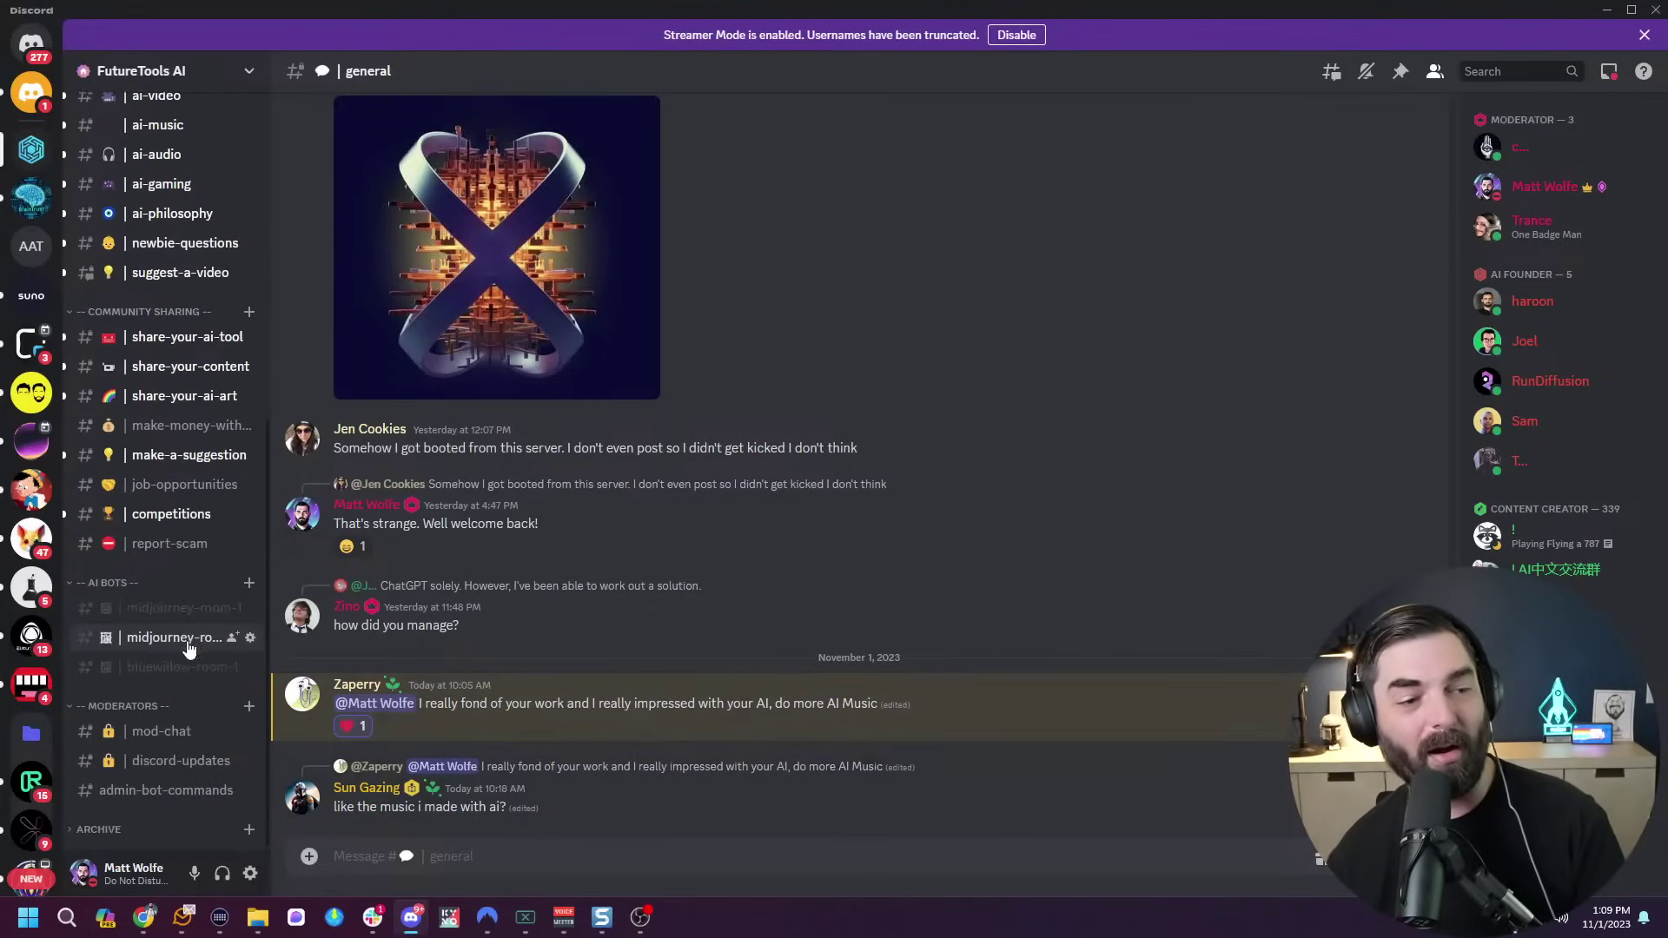
pyautogui.scroll(8, 174, 643)
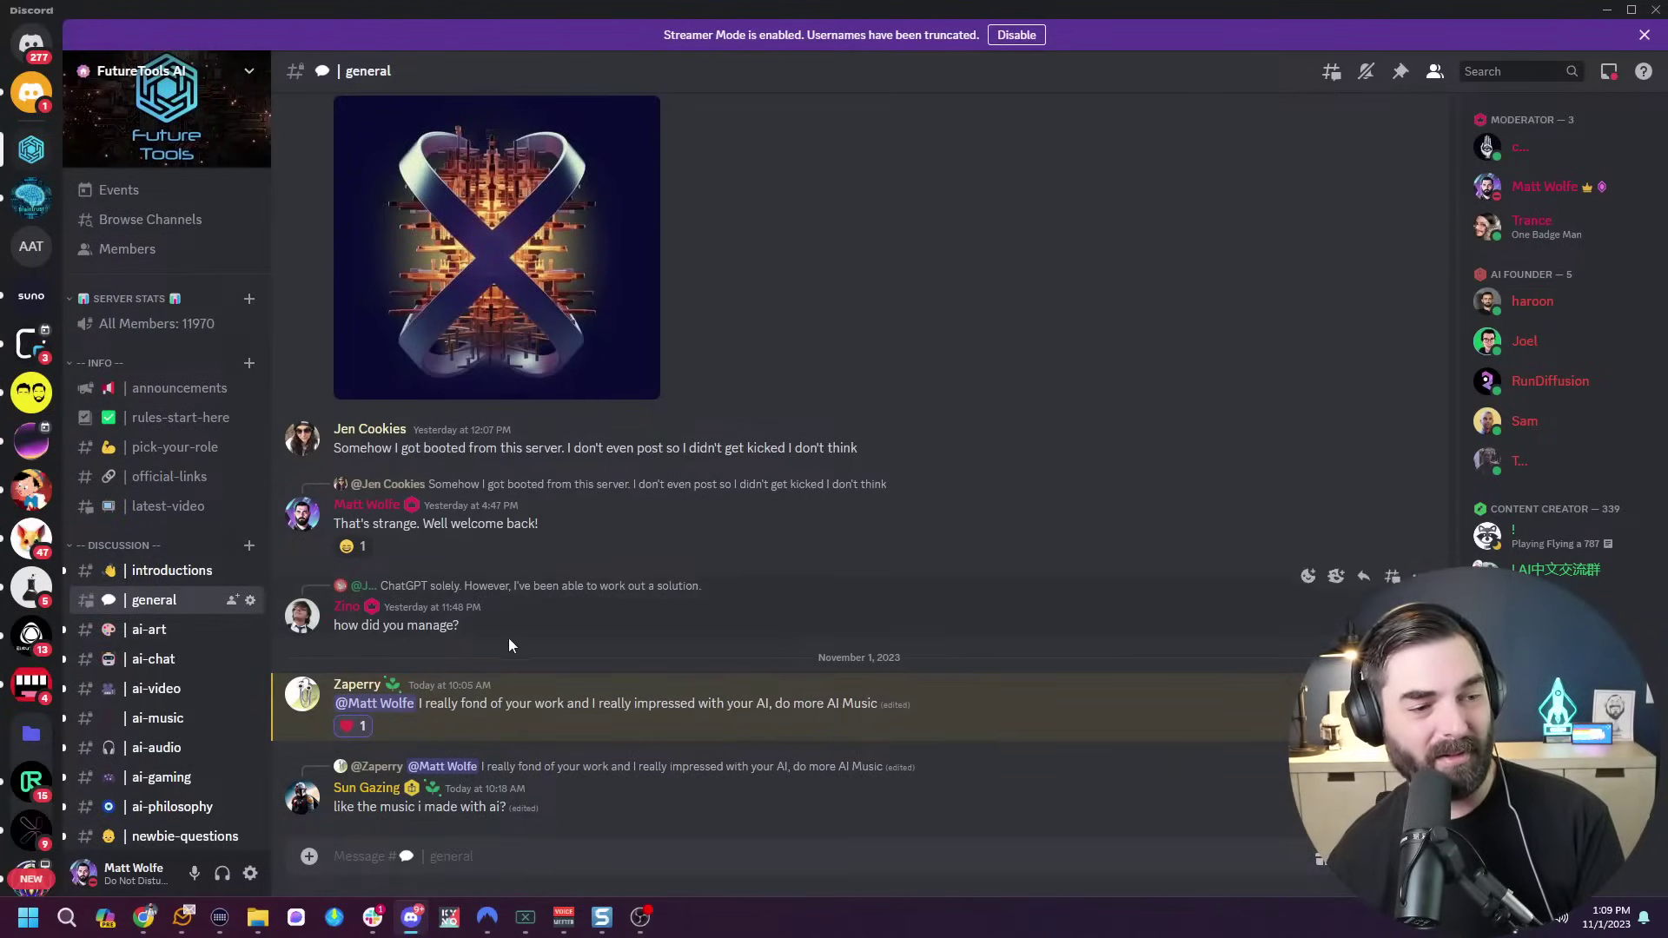
pyautogui.scroll(-4, 174, 625)
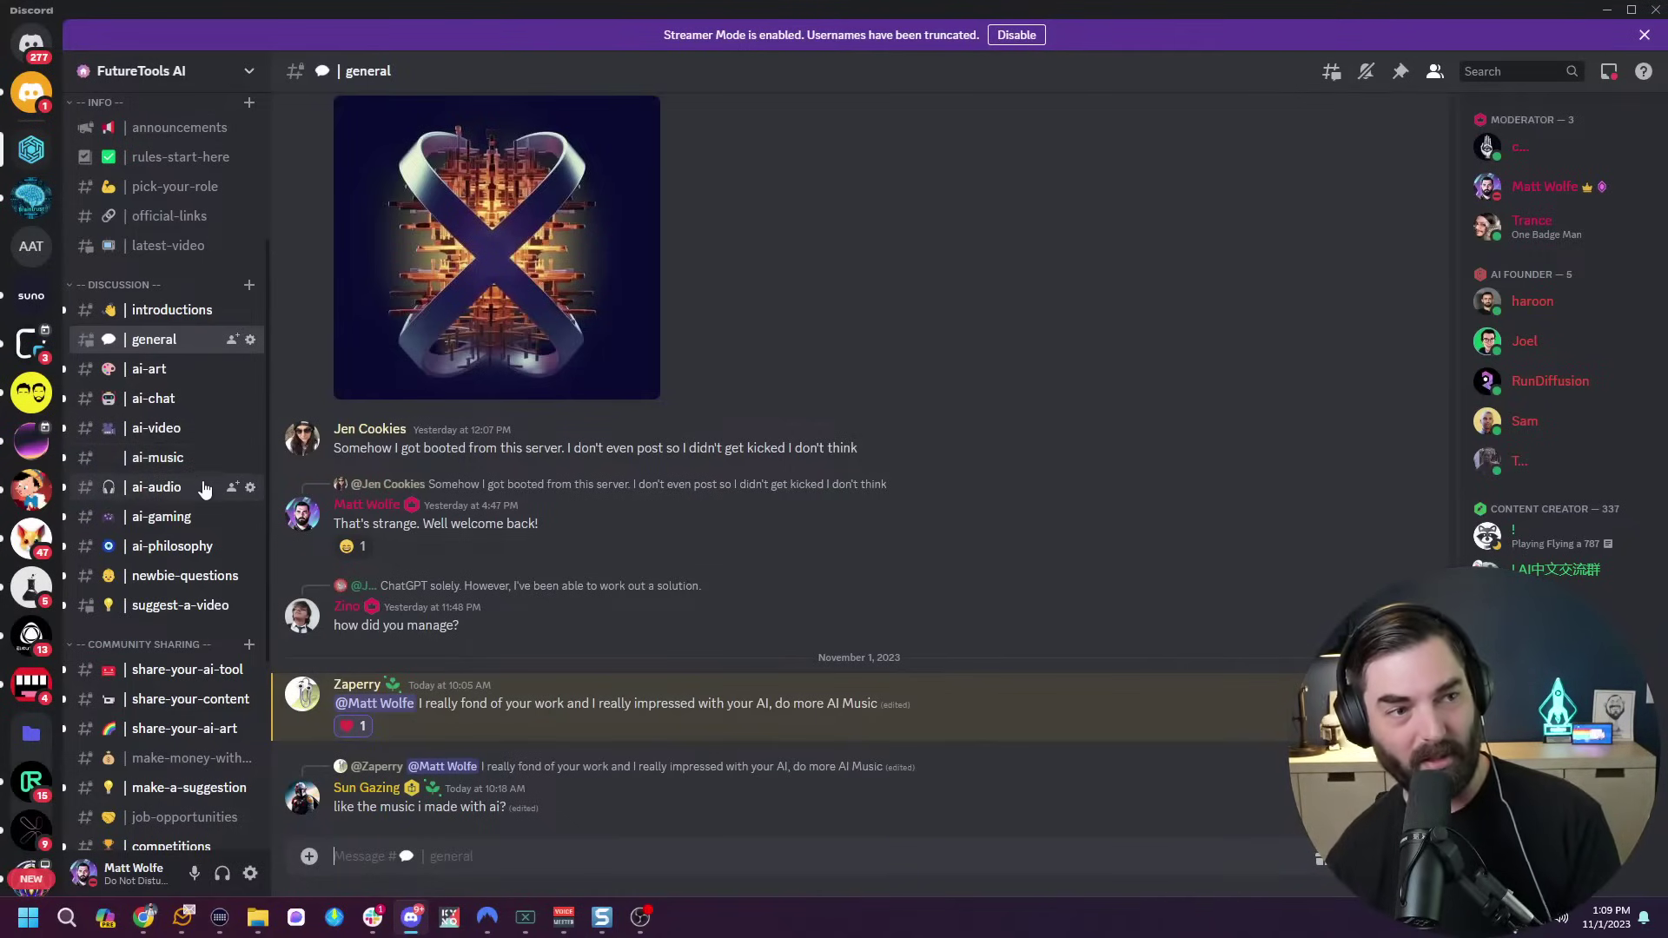
pyautogui.scroll(3, 204, 489)
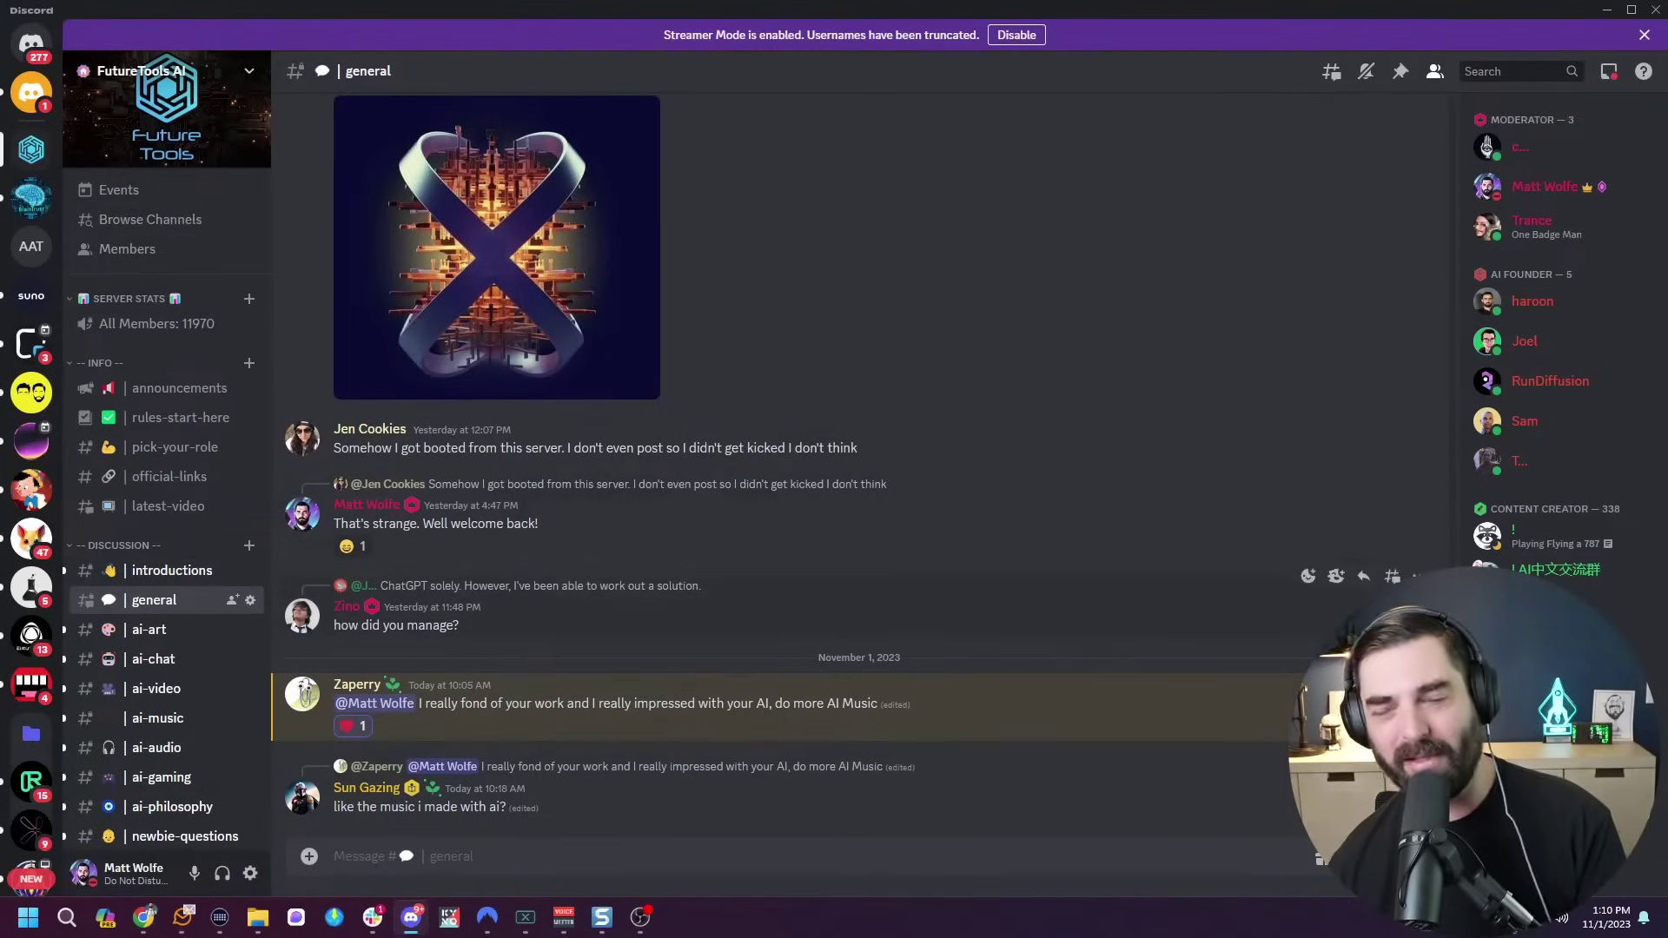
pyautogui.click(1611, 10)
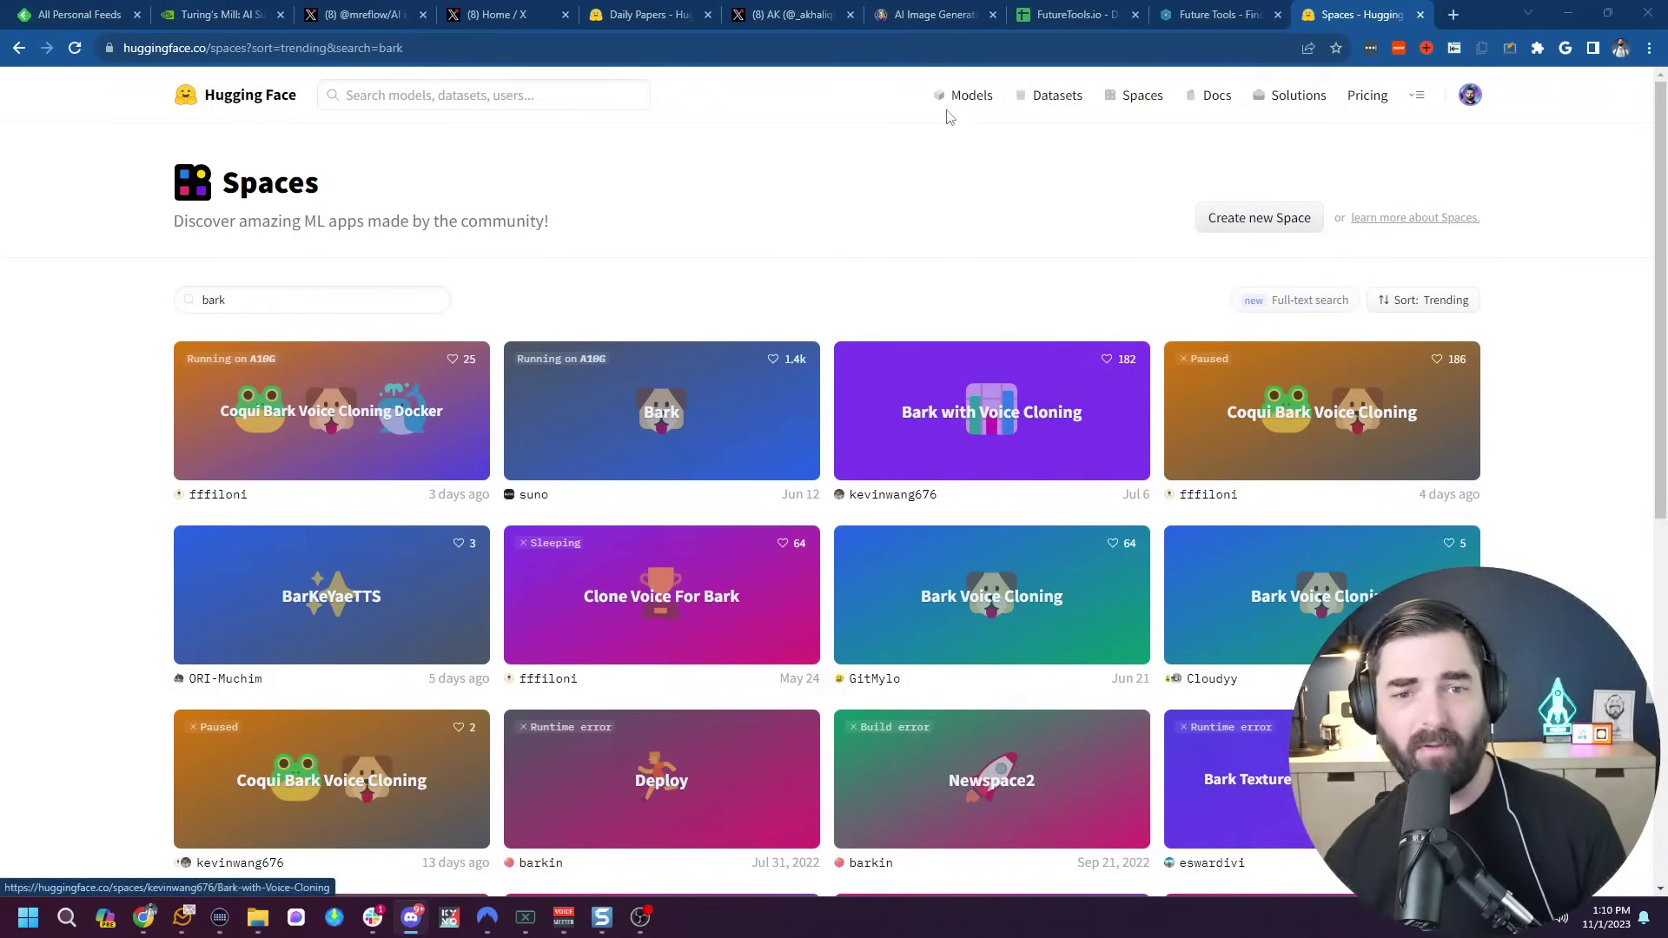
# Replace the Hugging Face page with Canva and look through the newest features and recent designs on its home page.
pyautogui.click(940, 44)
pyautogui.write('canva')
pyautogui.press('Return')
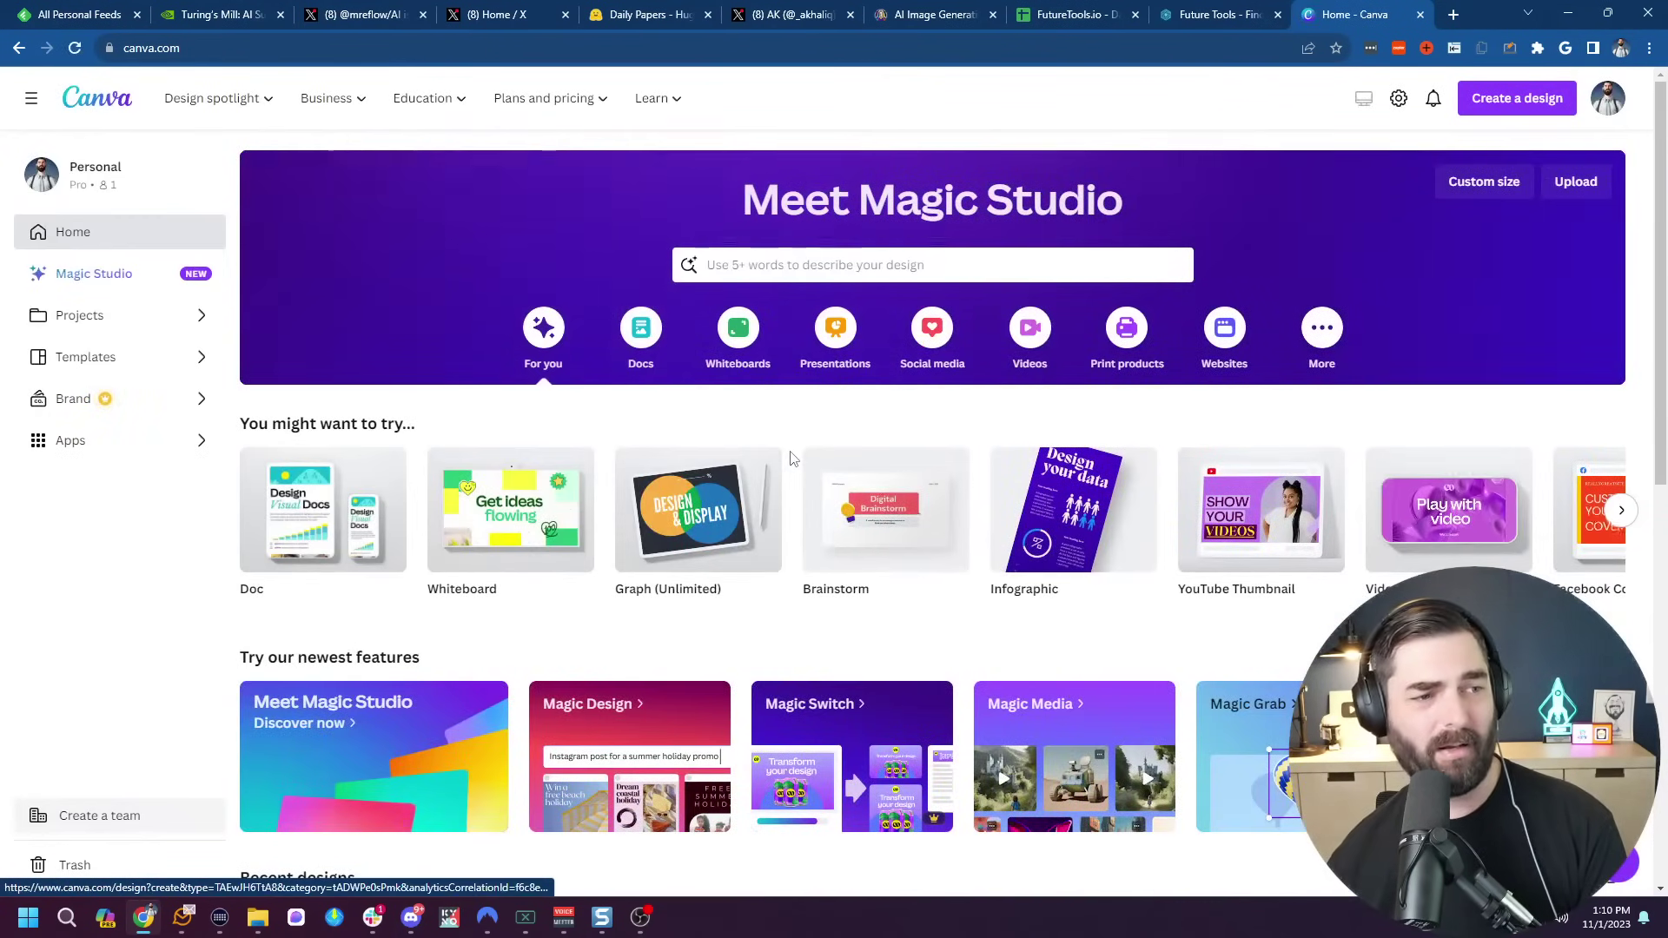
pyautogui.scroll(-6, 758, 546)
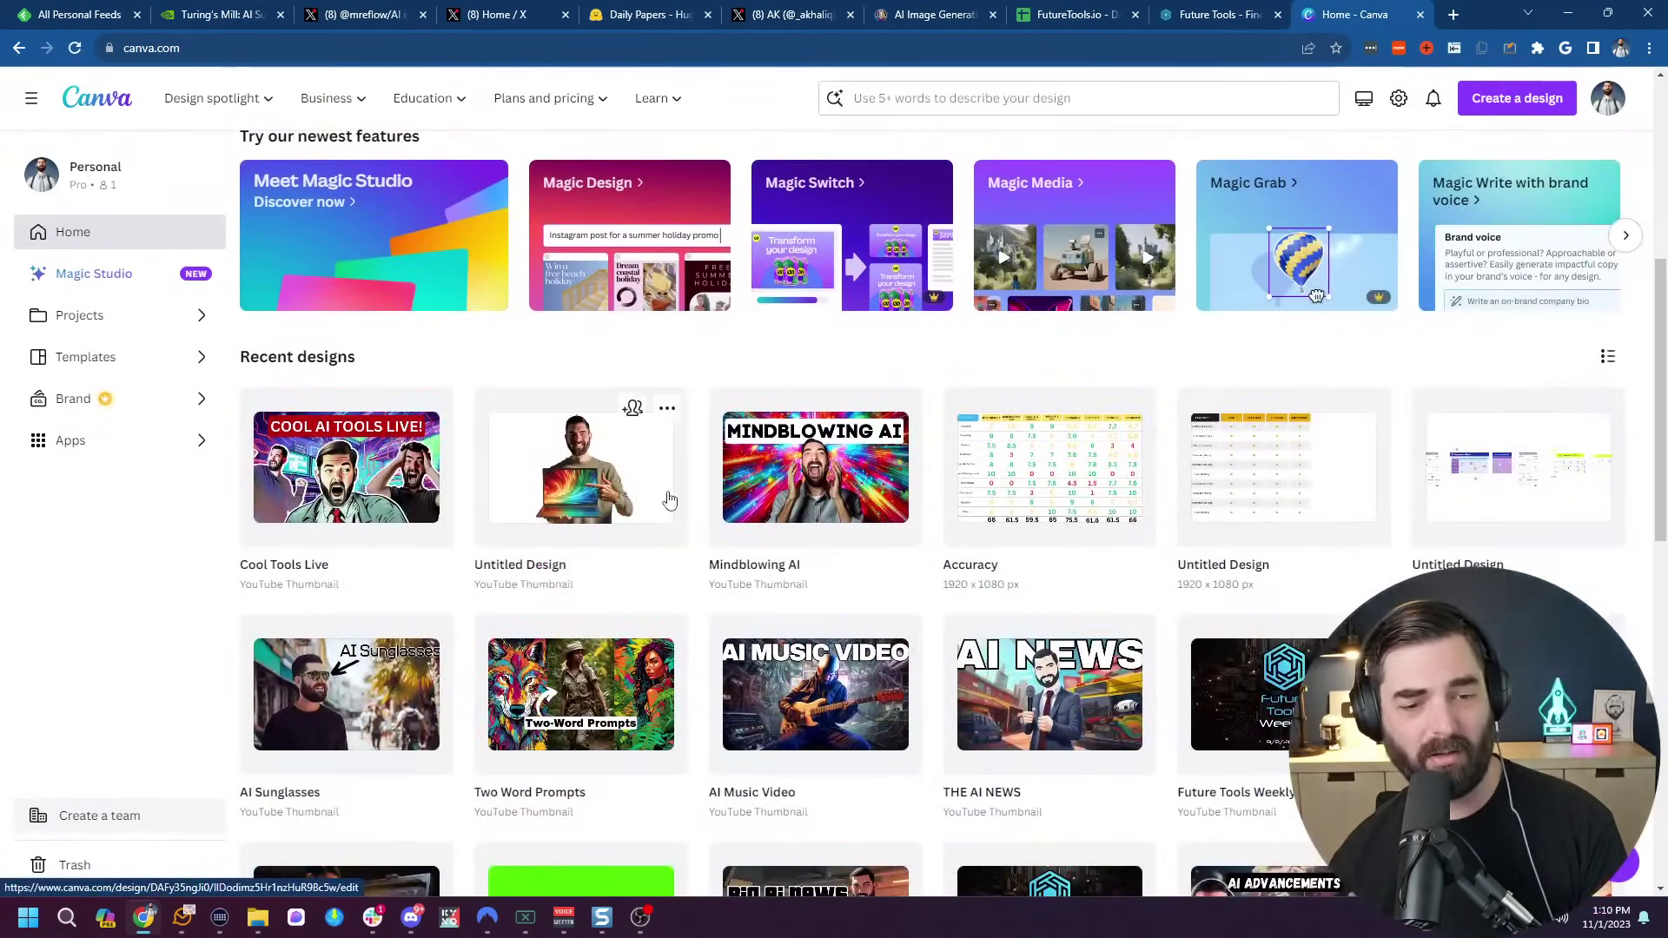
pyautogui.scroll(-8, 1063, 670)
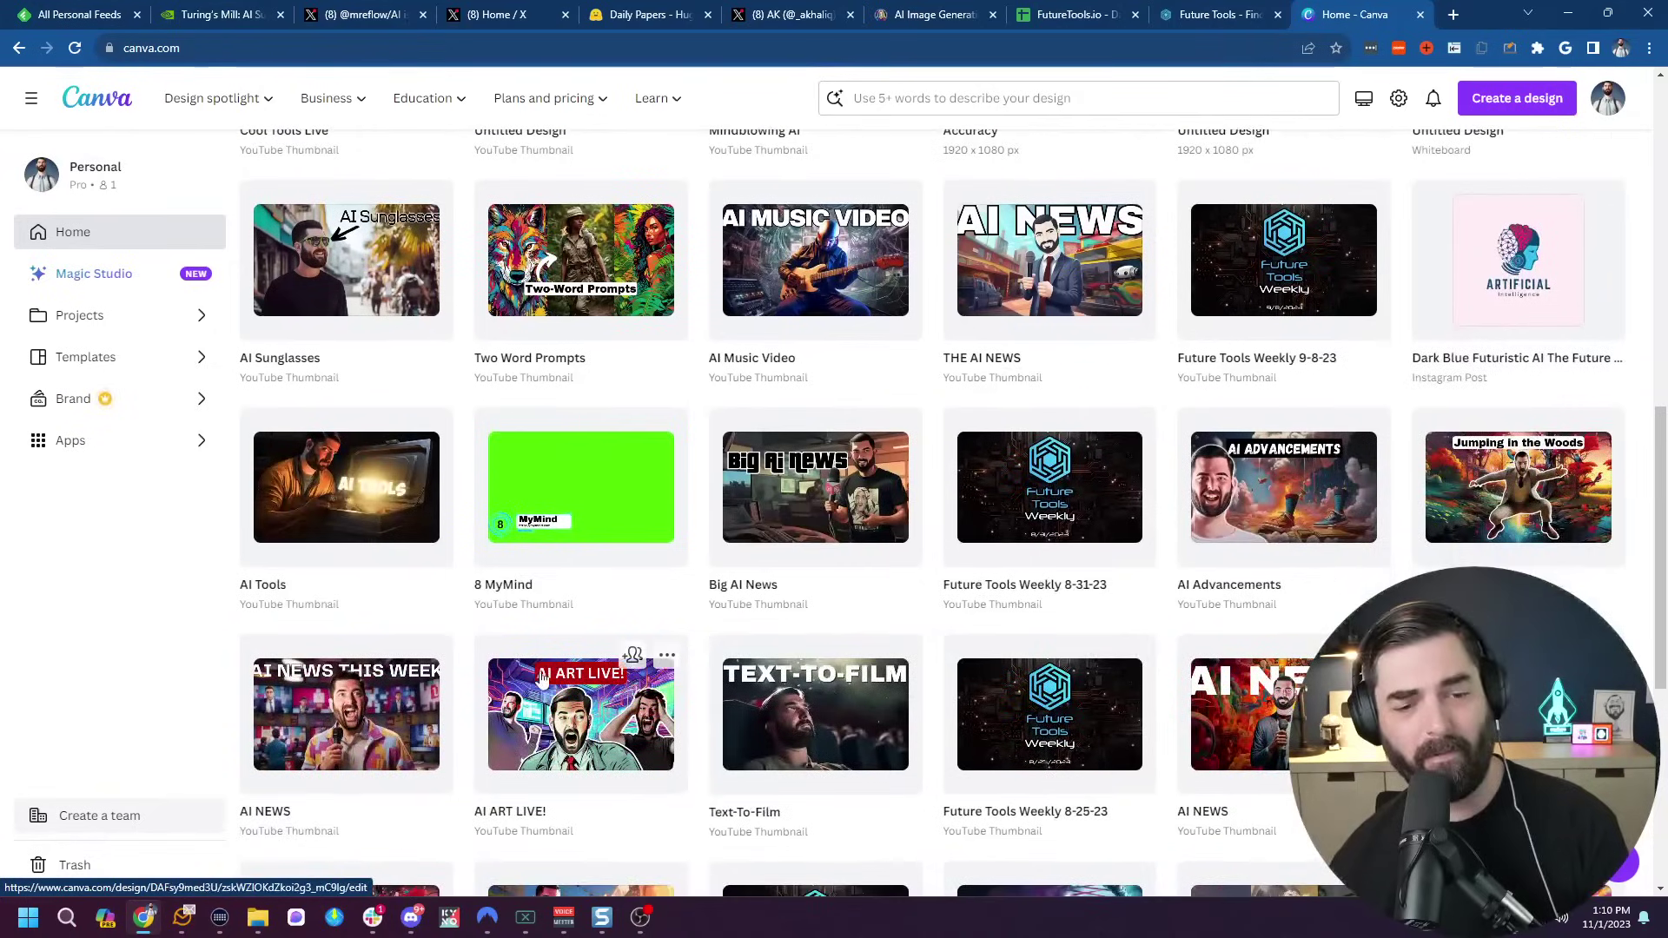
pyautogui.scroll(16, 1268, 747)
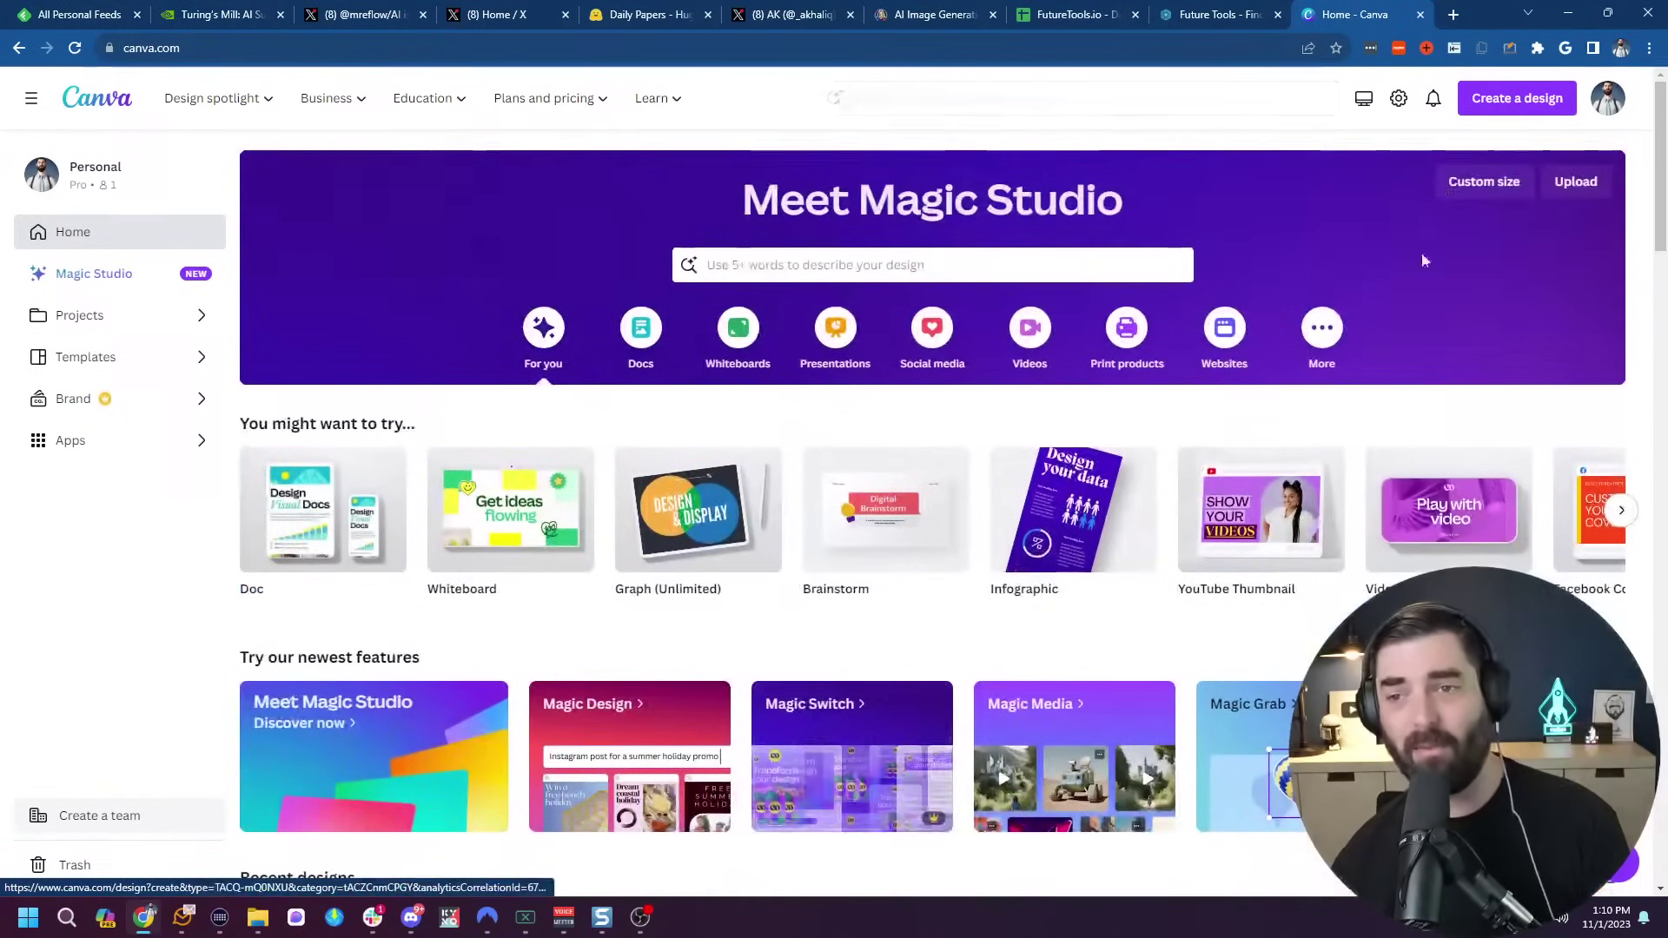
# Create a blank YouTube Thumbnail design and look at its available elements, templates and Canva apps.
pyautogui.click(1525, 98)
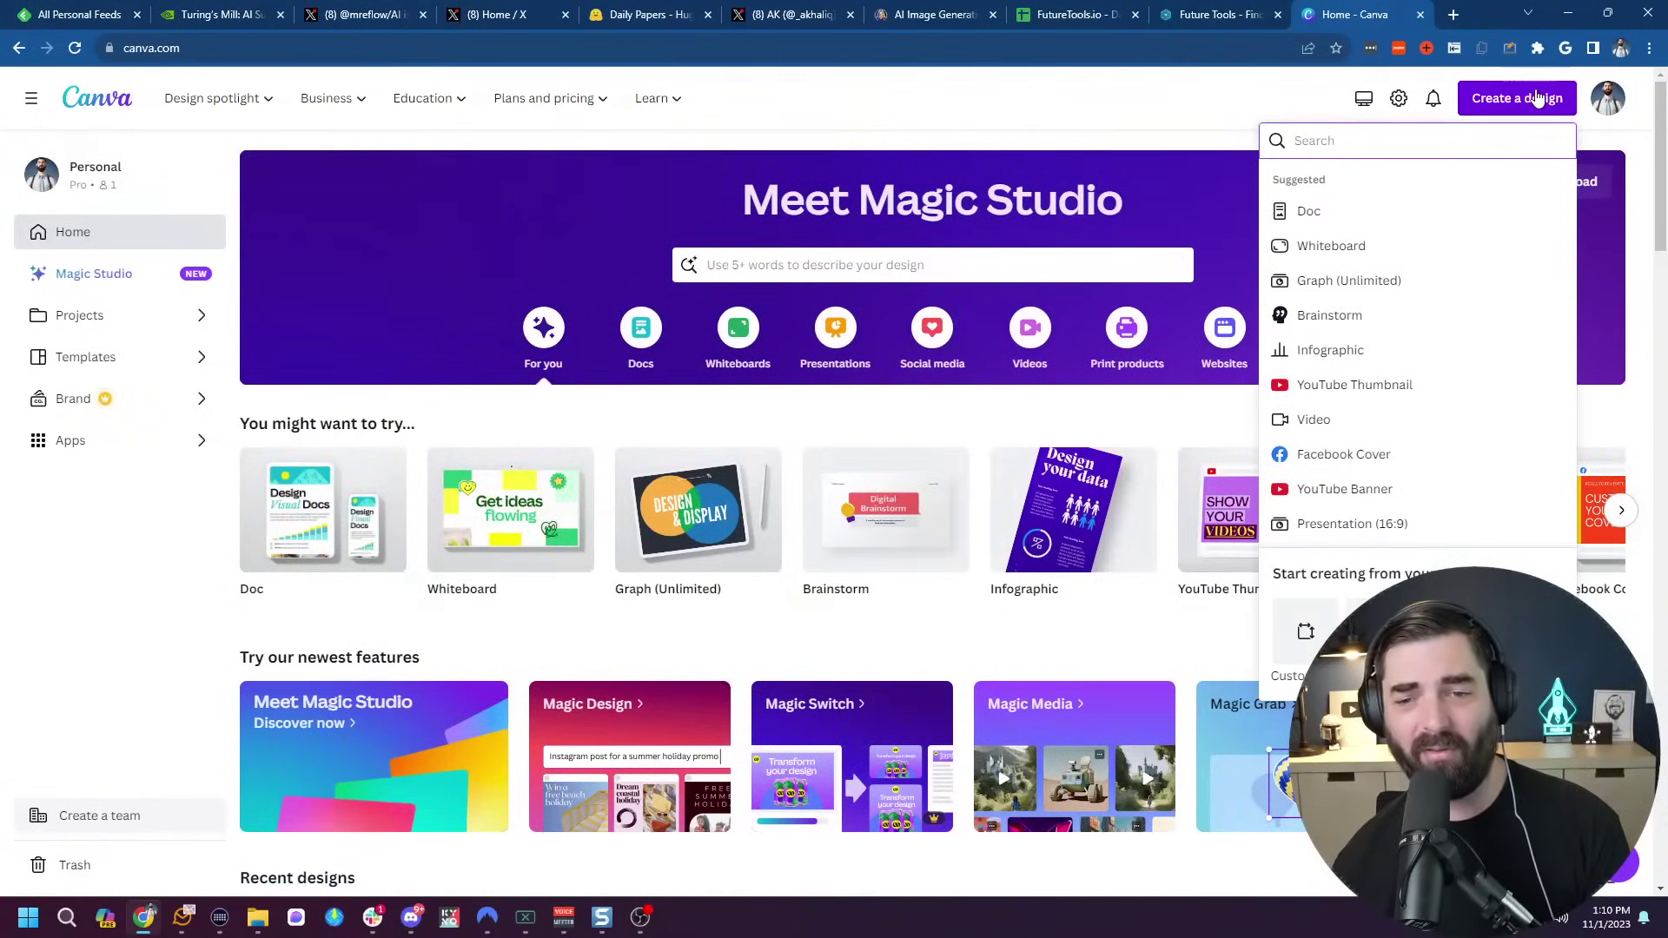
pyautogui.click(1368, 384)
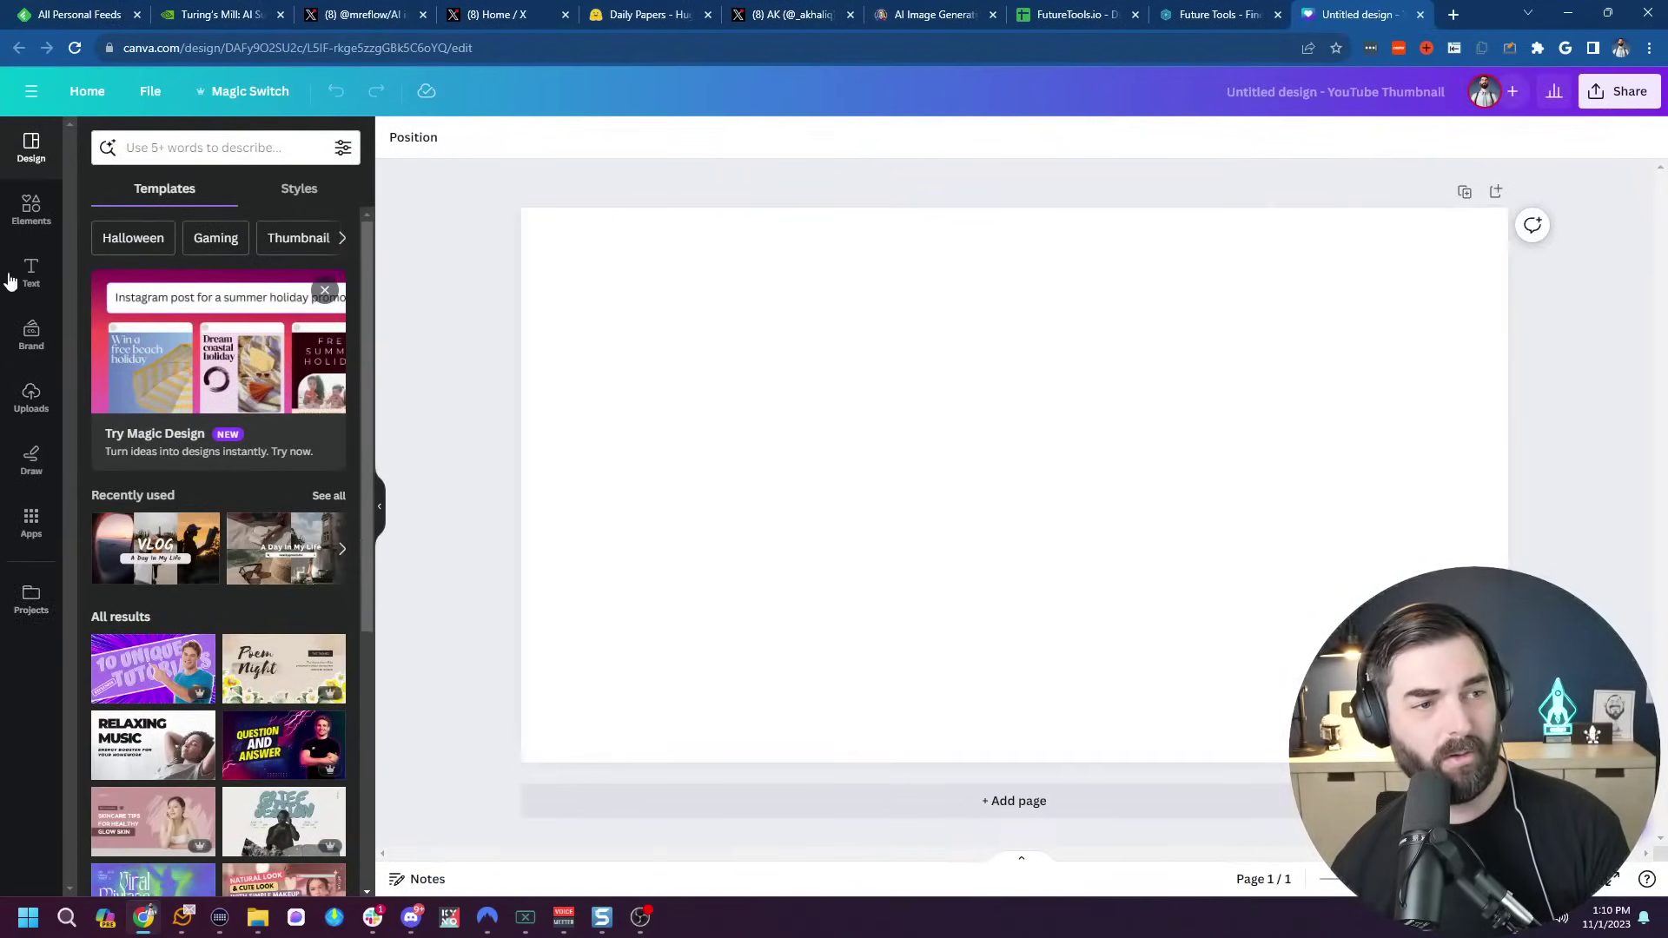
pyautogui.click(32, 198)
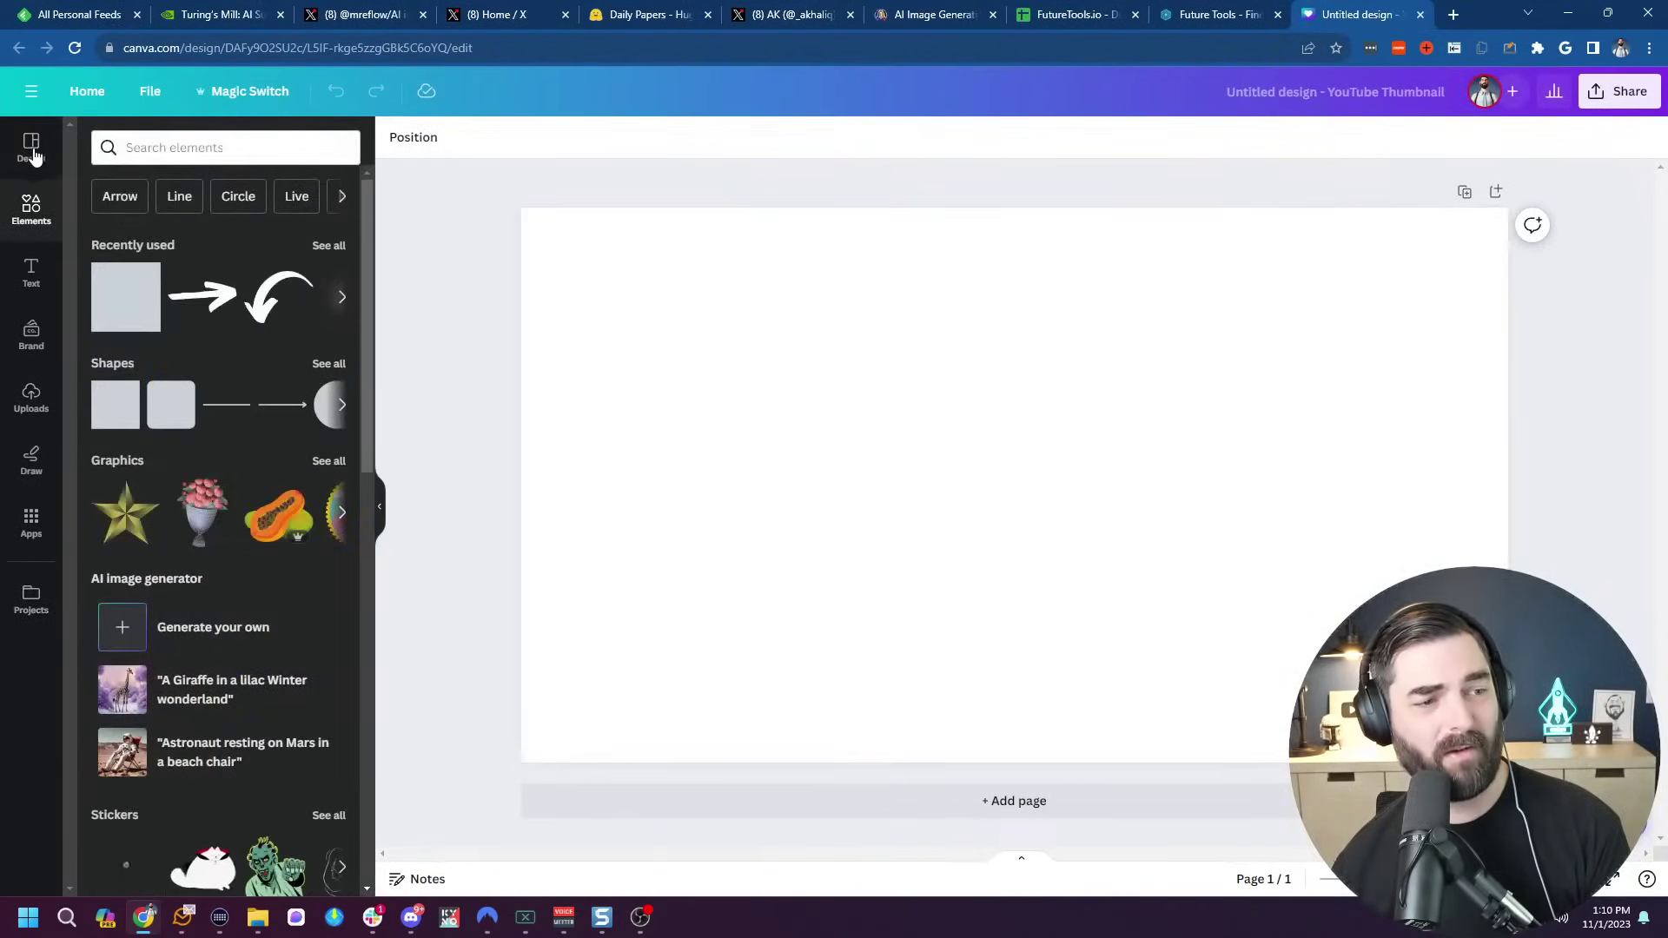
pyautogui.click(31, 150)
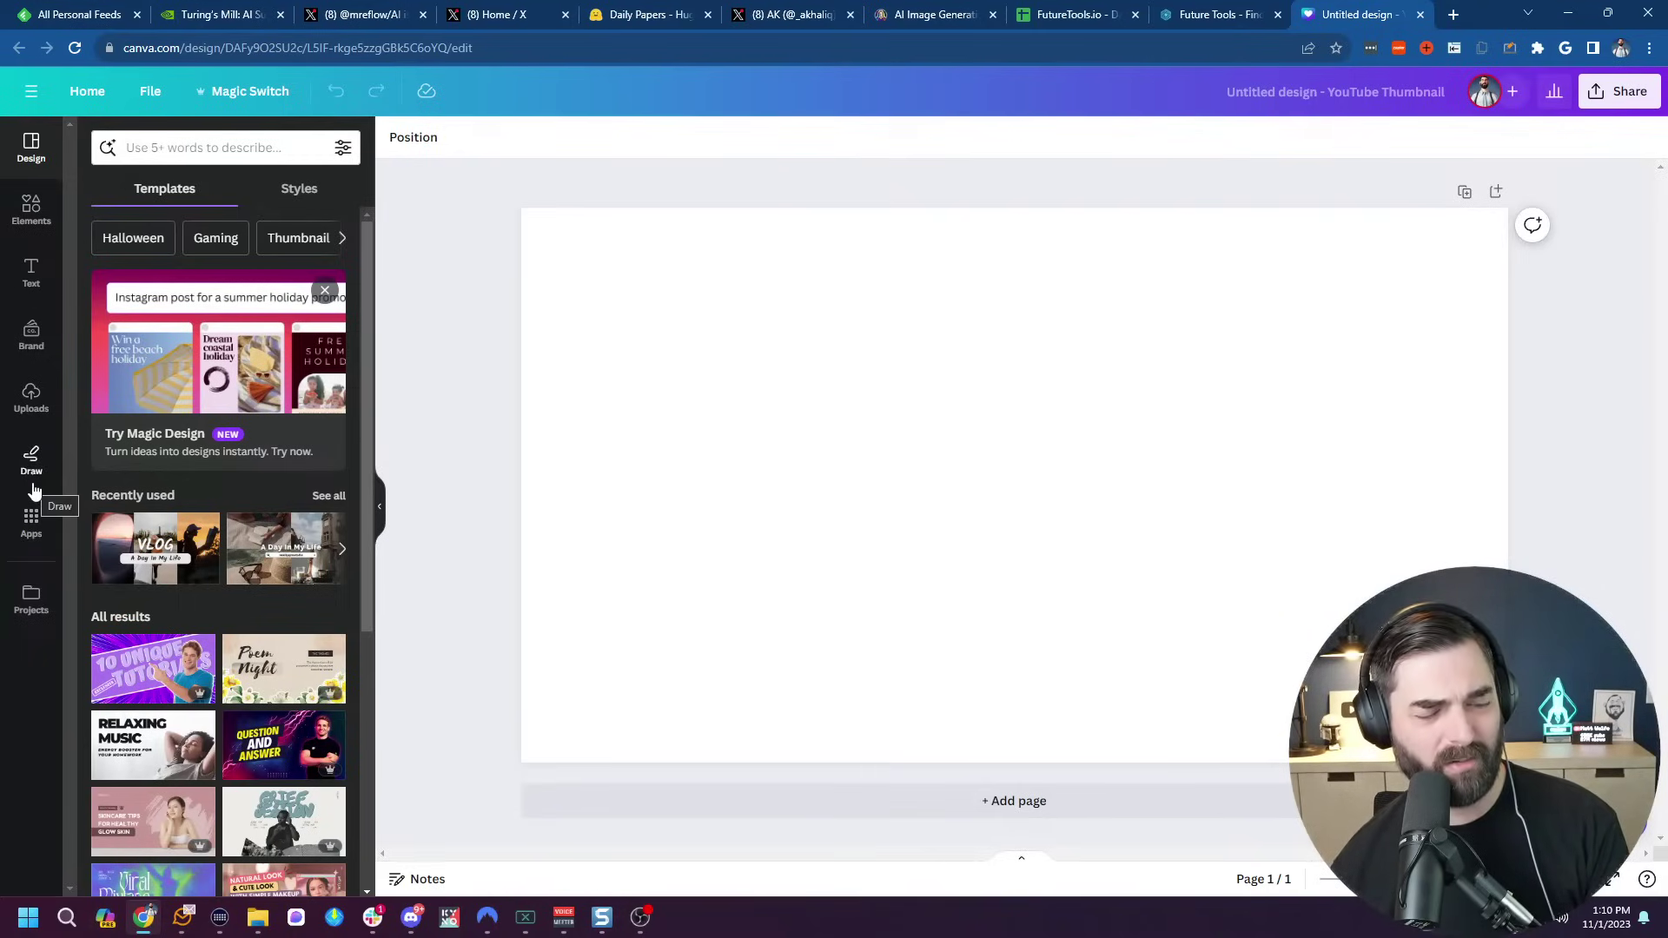
pyautogui.click(31, 526)
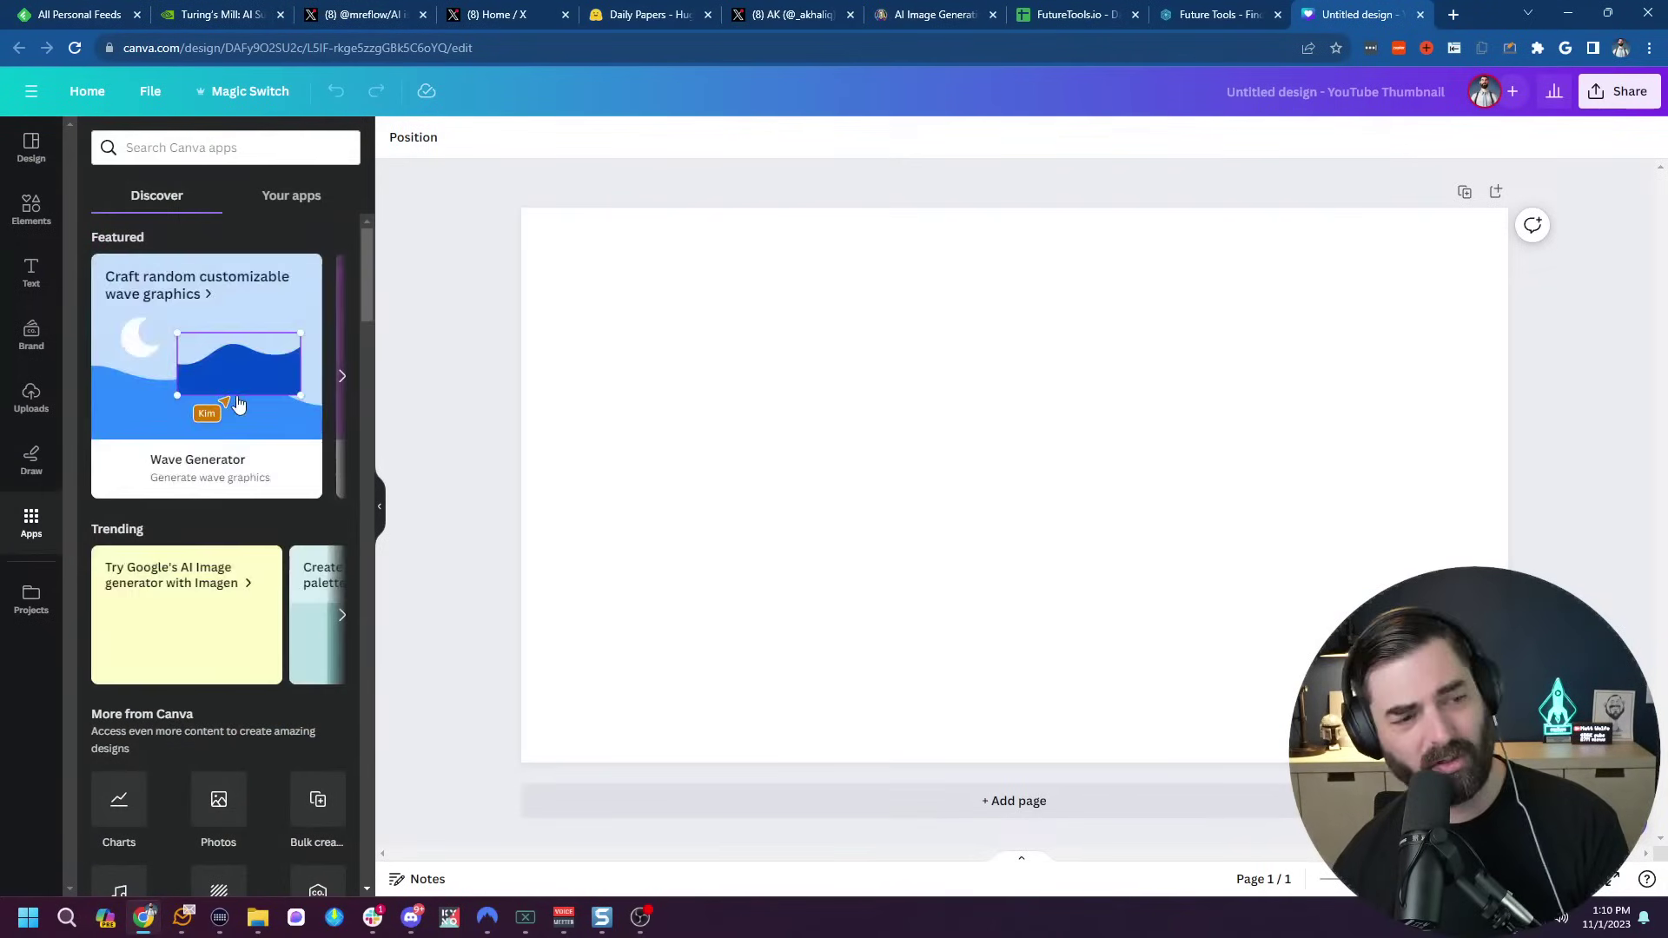
# Look through Canva's trending, popular and AI-powered apps, including the details of the Enhancer upscaling app.
pyautogui.scroll(-2, 239, 408)
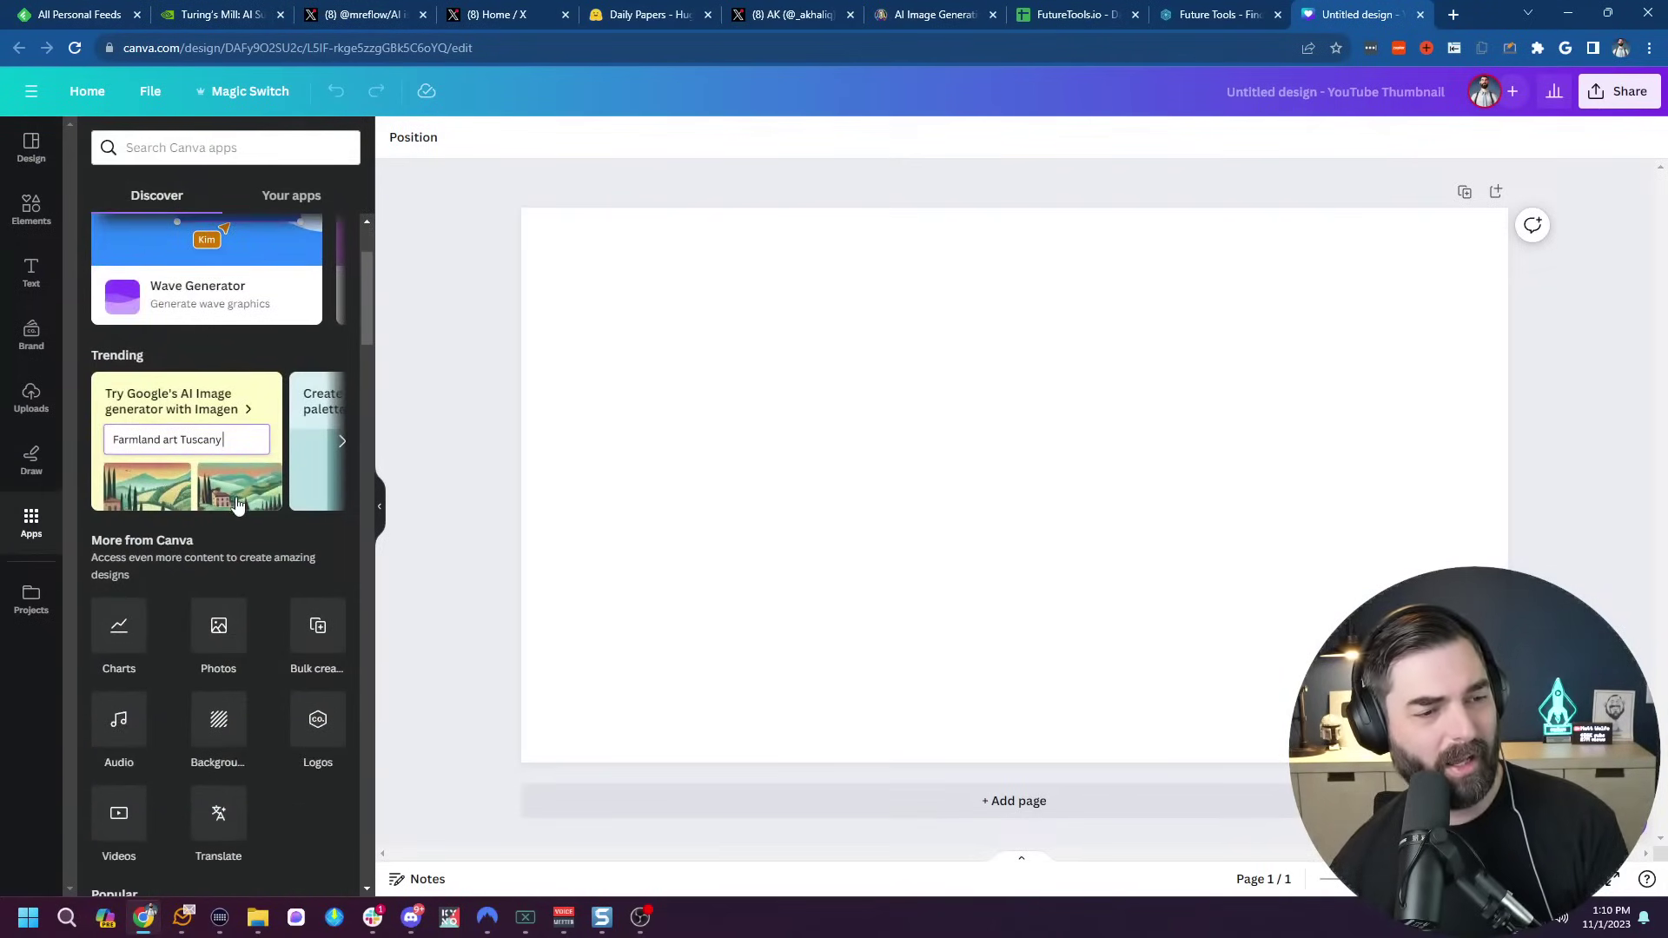
pyautogui.click(341, 442)
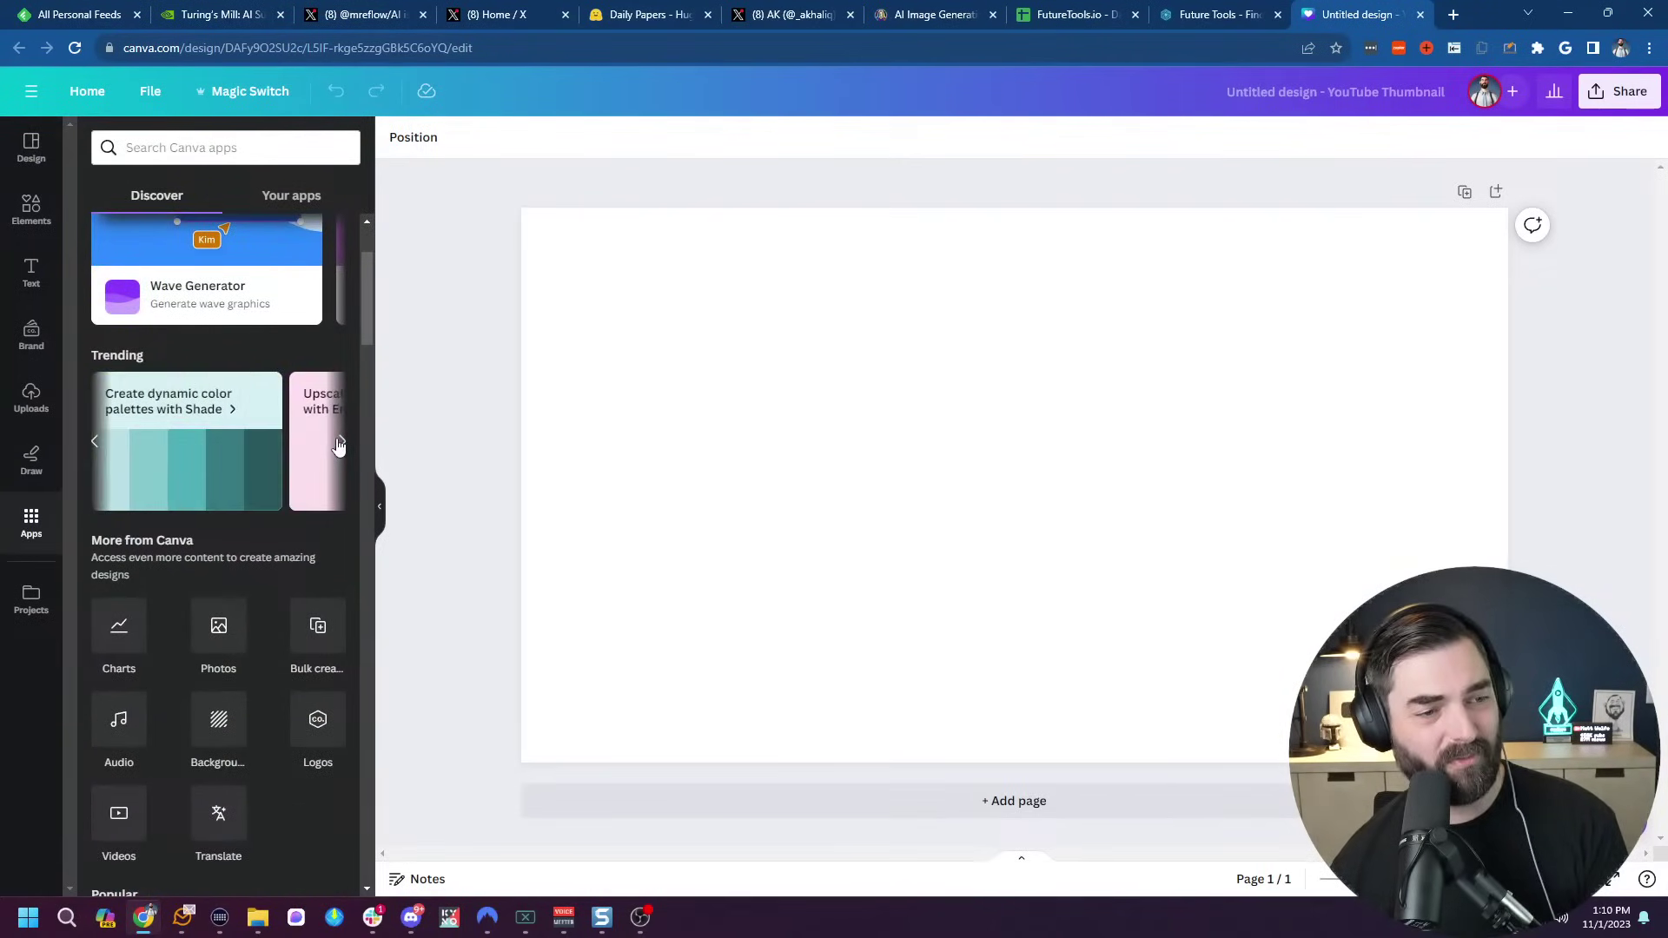
pyautogui.click(339, 443)
pyautogui.click(341, 441)
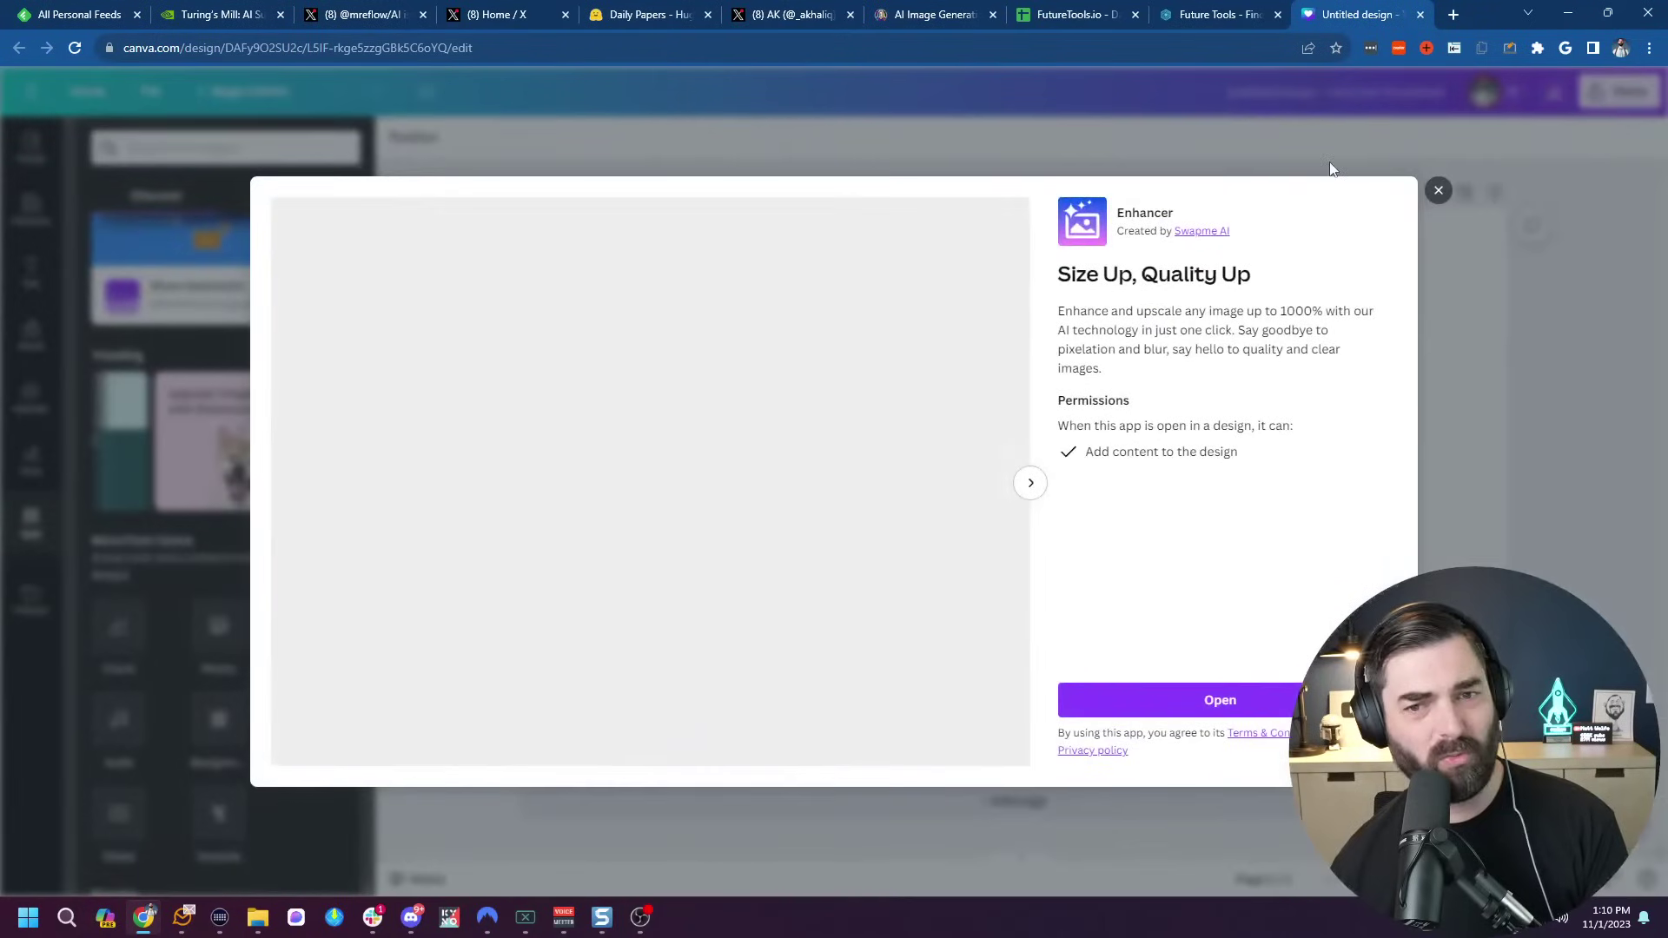
pyautogui.click(1334, 164)
pyautogui.scroll(-3, 243, 548)
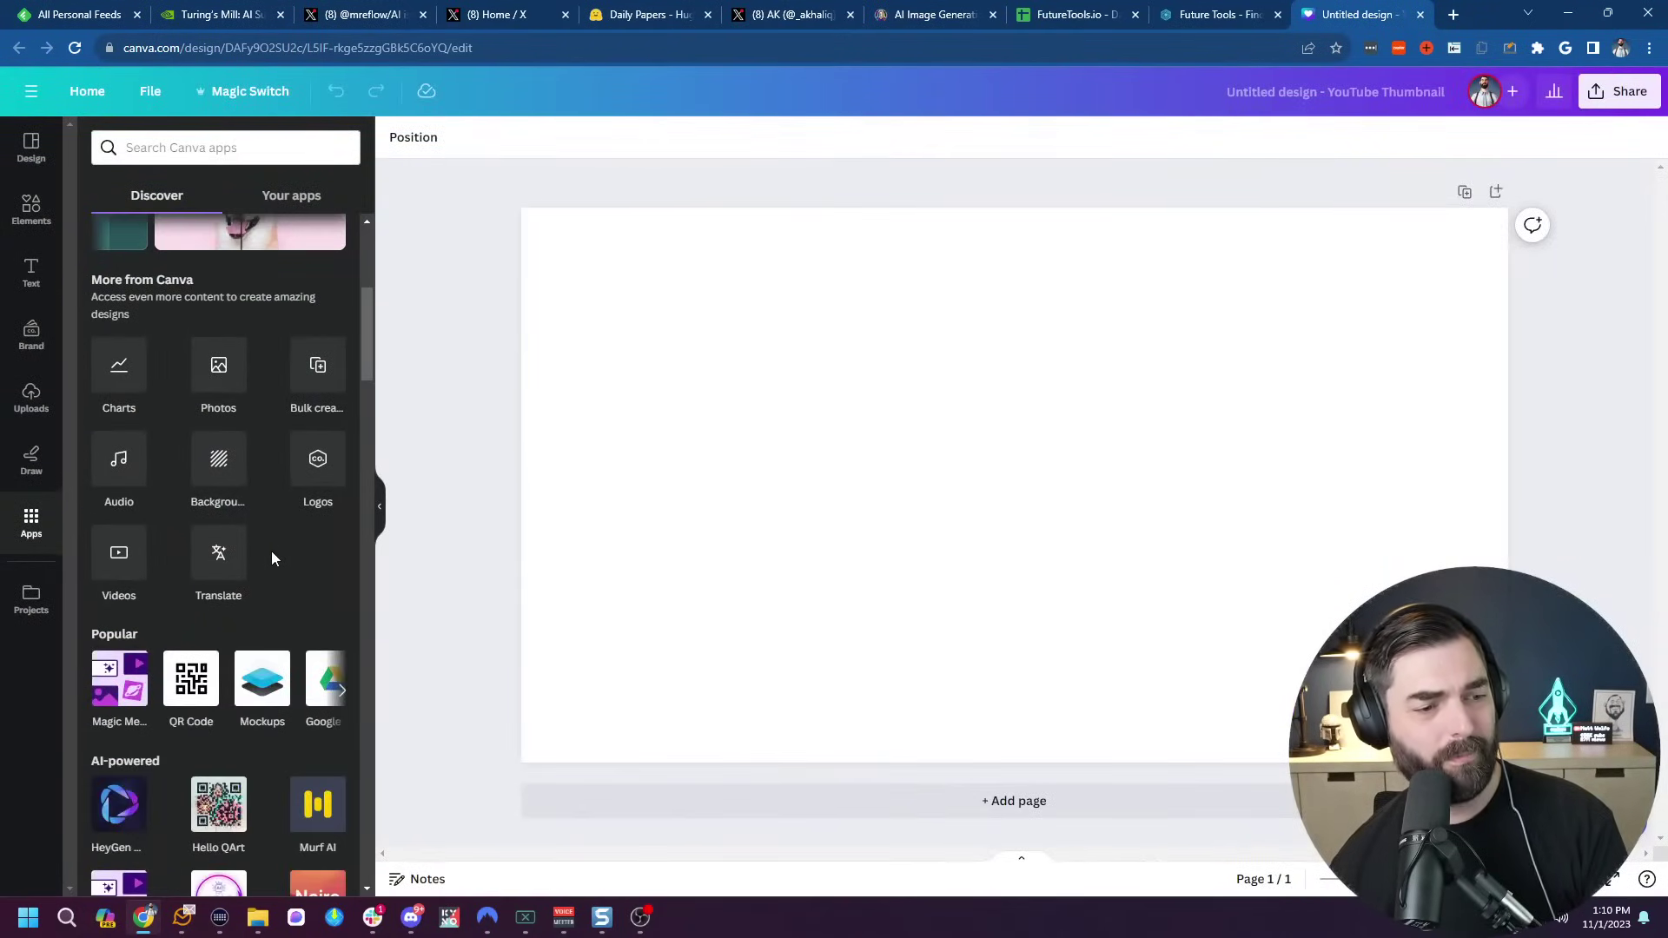
pyautogui.scroll(6, 274, 550)
pyautogui.scroll(-9, 276, 560)
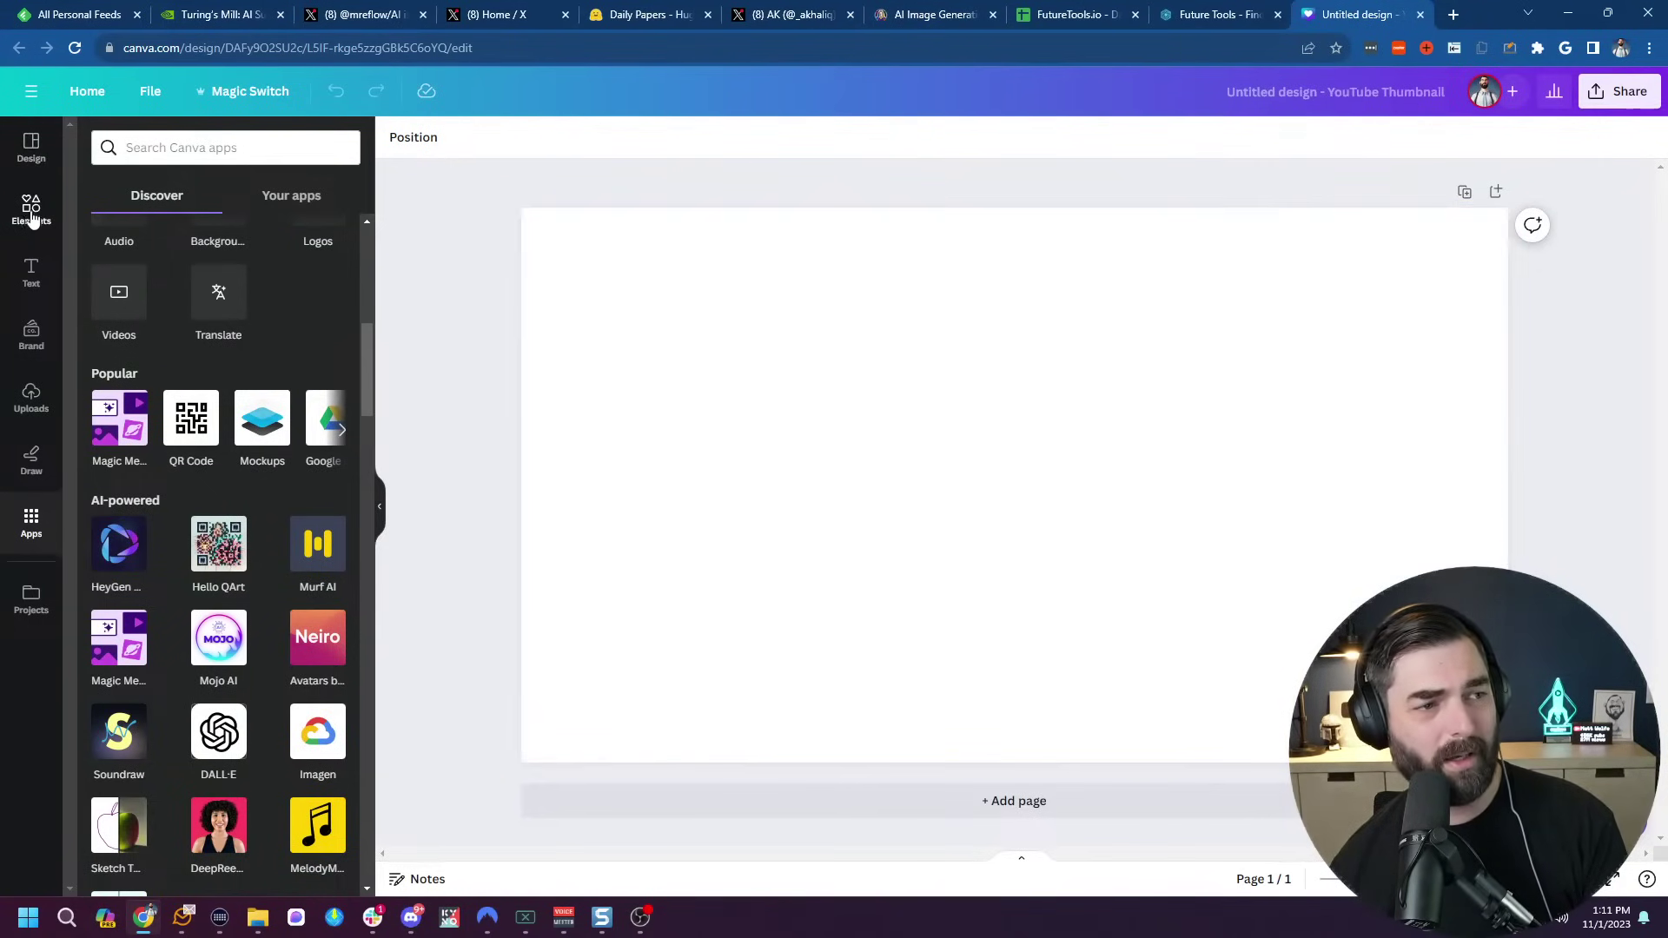
# Place the uploaded cartoon image of a suited man holding a microphone on the page and remove its background.
pyautogui.click(31, 395)
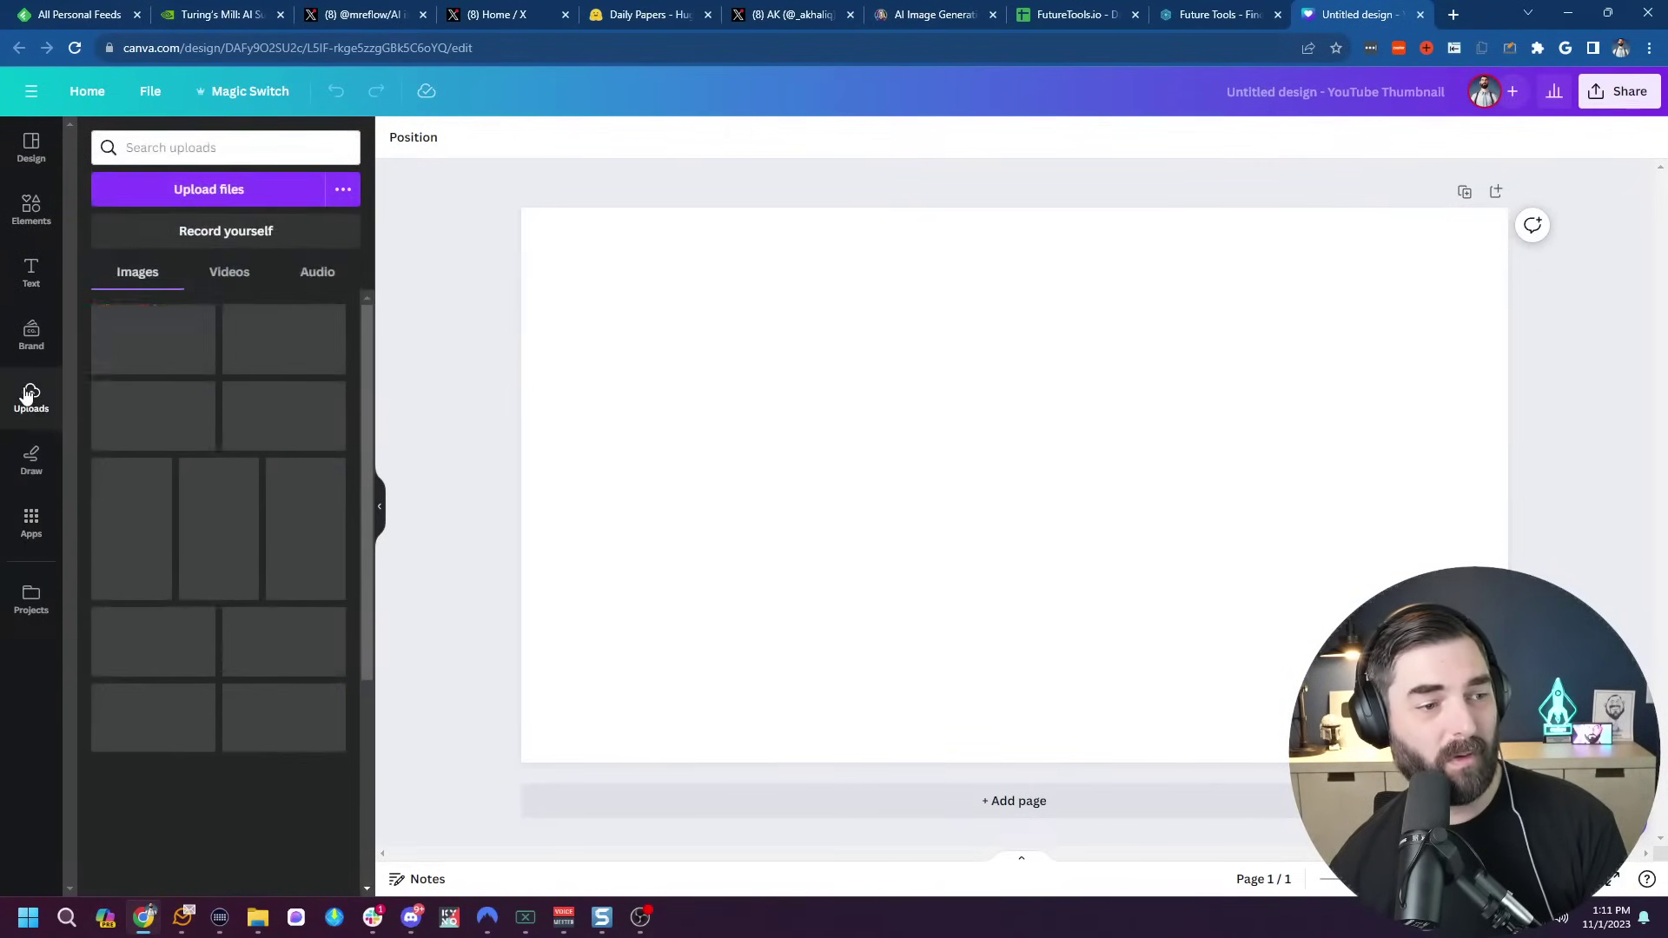
pyautogui.scroll(-4, 198, 499)
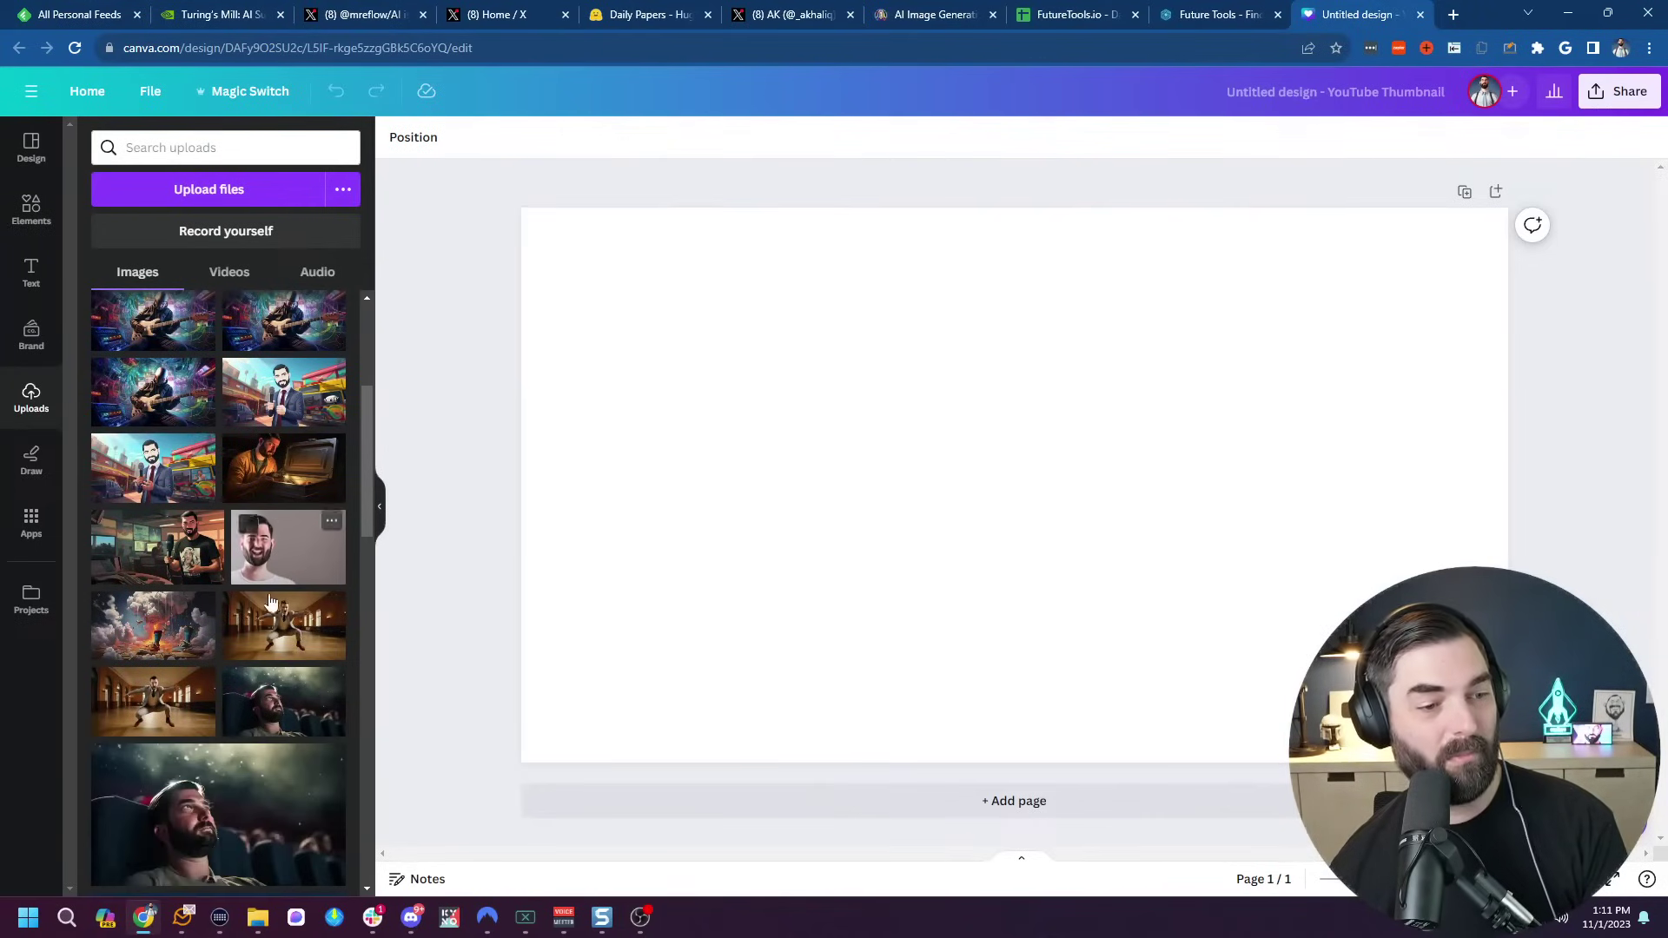
pyautogui.click(182, 479)
pyautogui.moveTo(945, 518); pyautogui.dragTo(822, 484)
pyautogui.click(422, 139)
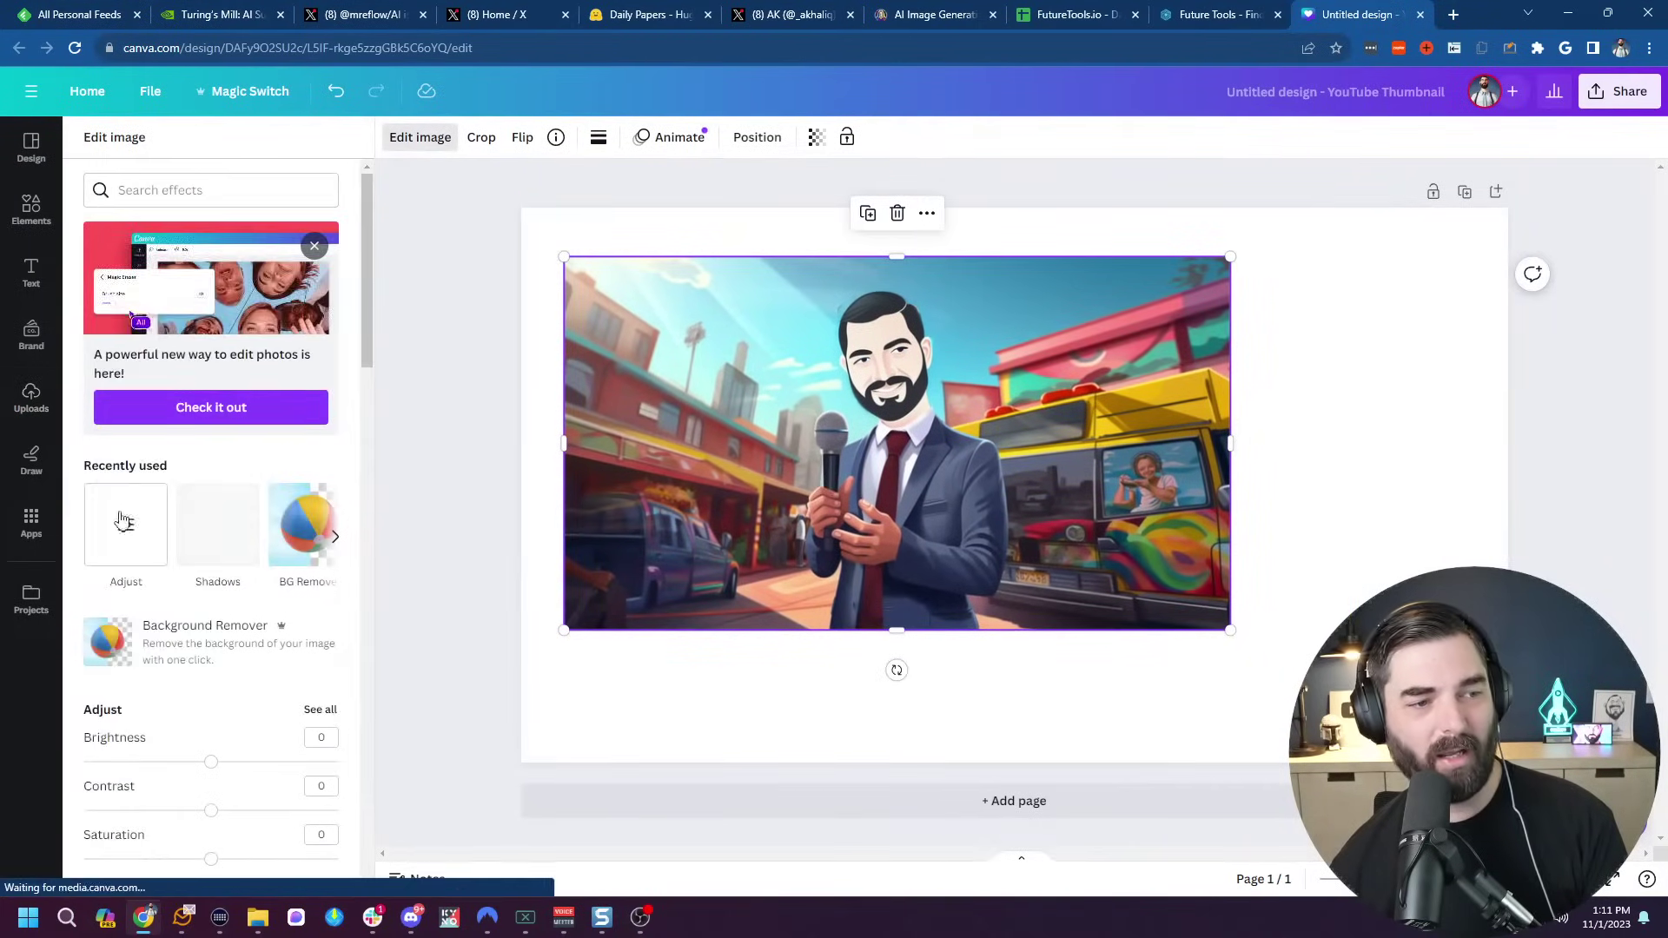
pyautogui.click(304, 526)
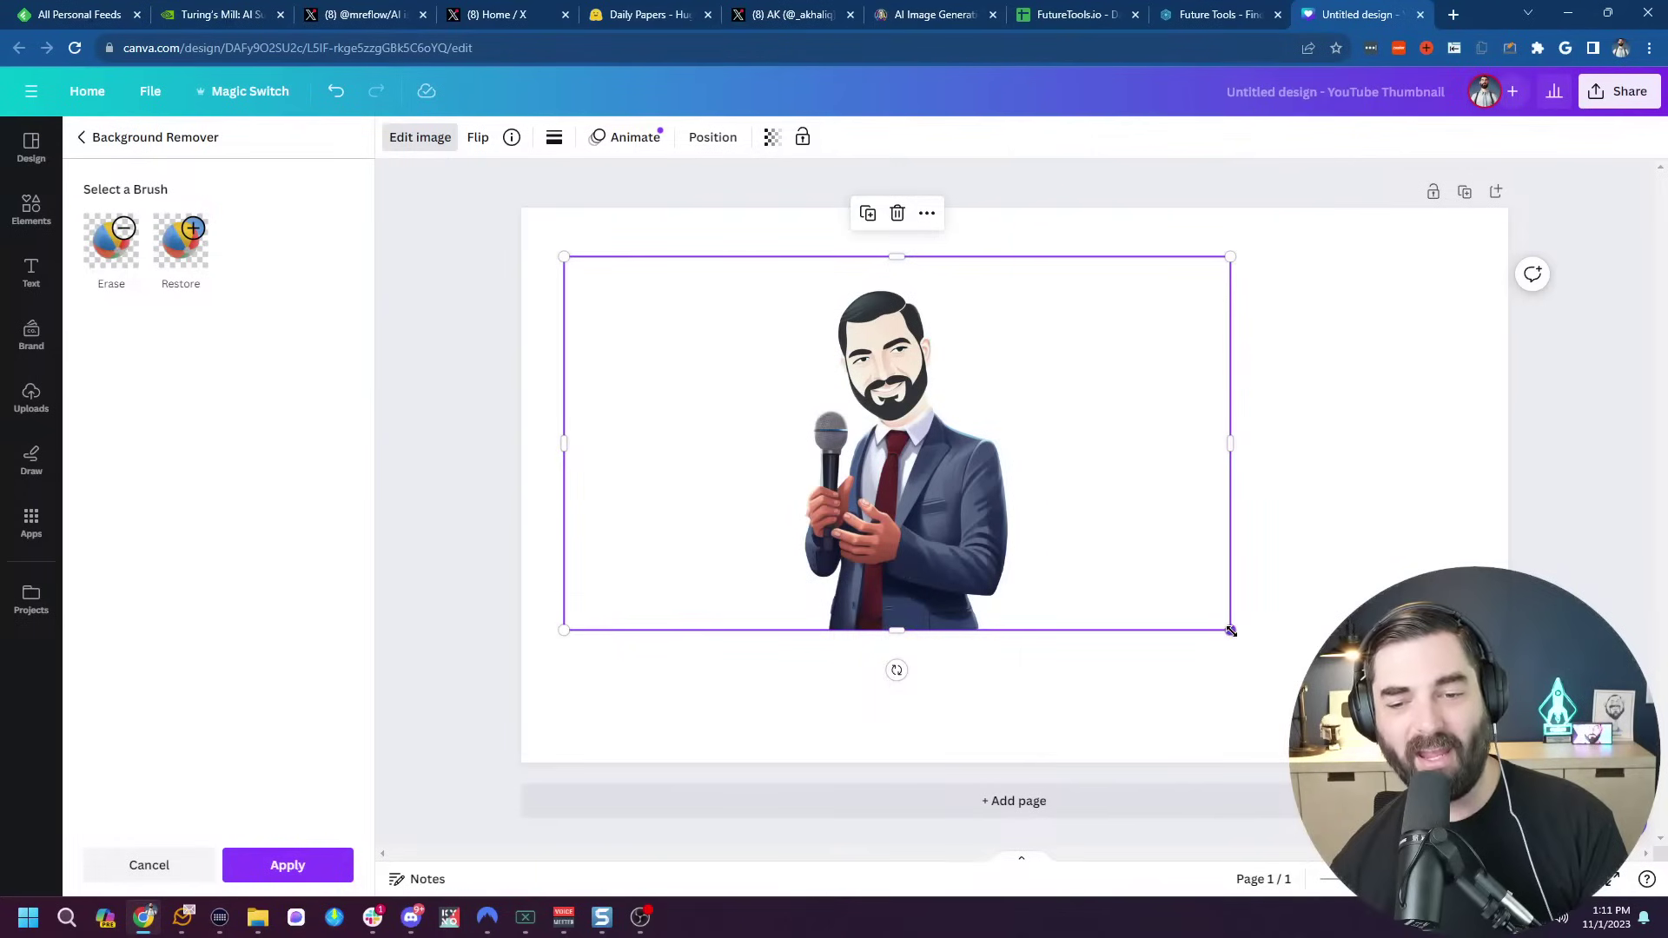
# Enlarge and reposition the cut-out image so that its frame fills the whole thumbnail page.
pyautogui.moveTo(1230, 630); pyautogui.dragTo(1496, 782)
pyautogui.moveTo(1161, 699)
pyautogui.mouseDown()
pyautogui.moveTo(1150, 673)
pyautogui.moveTo(1127, 680)
pyautogui.moveTo(1142, 679)
pyautogui.mouseUp()
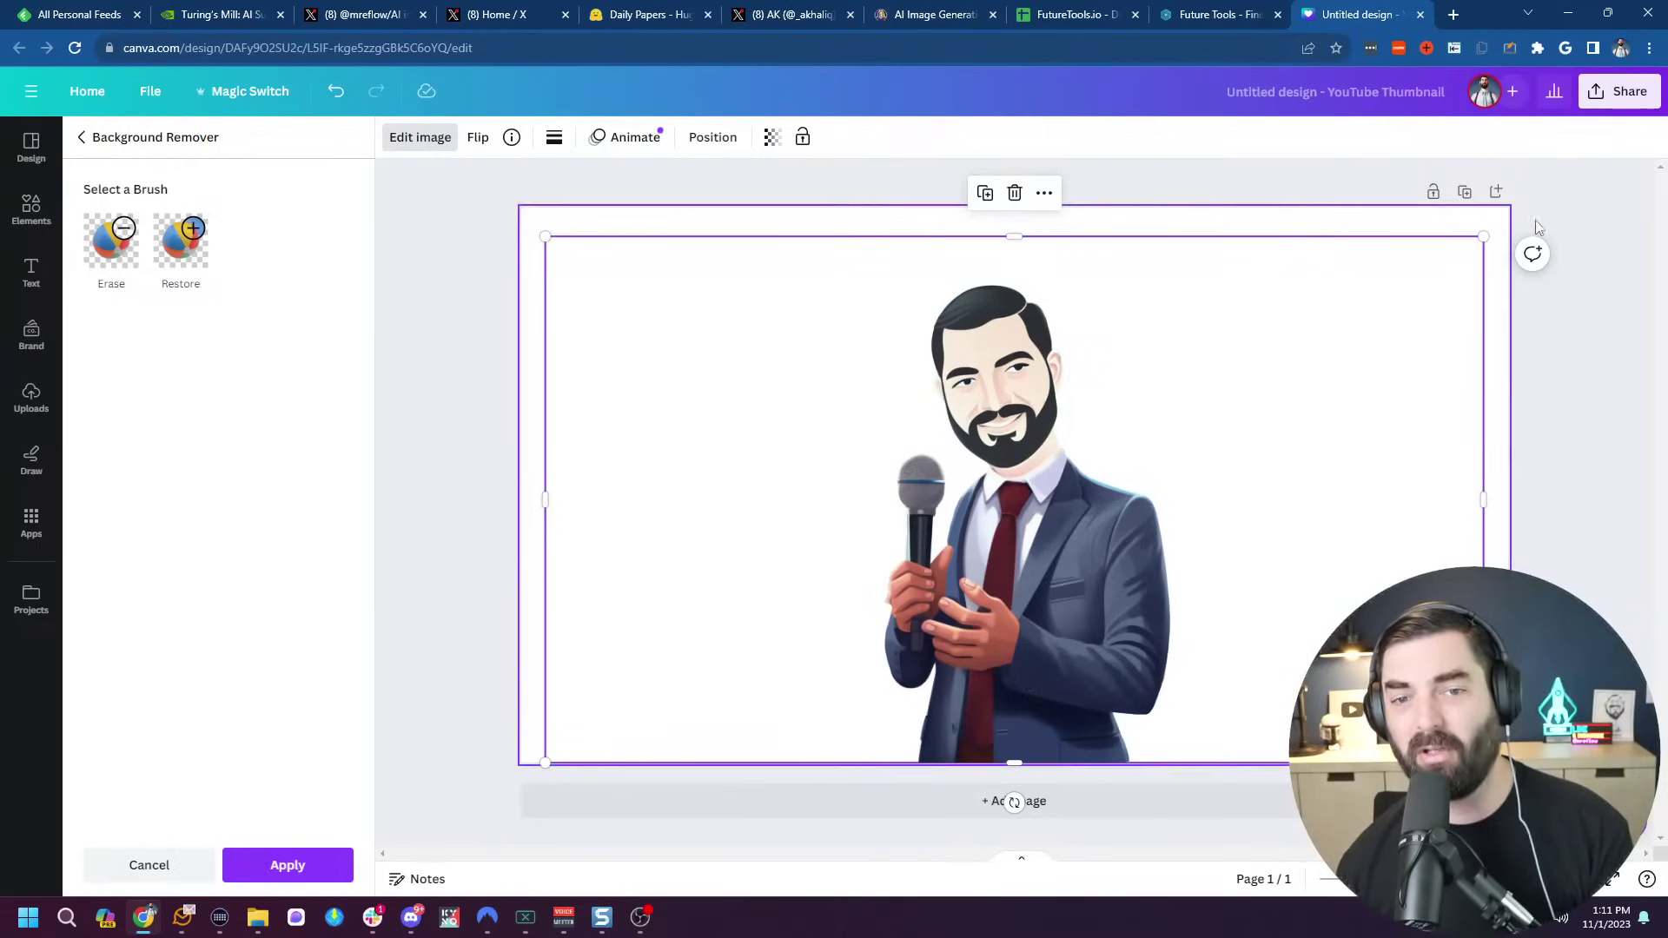
pyautogui.moveTo(1482, 238); pyautogui.dragTo(1508, 223)
pyautogui.moveTo(545, 225); pyautogui.dragTo(512, 211)
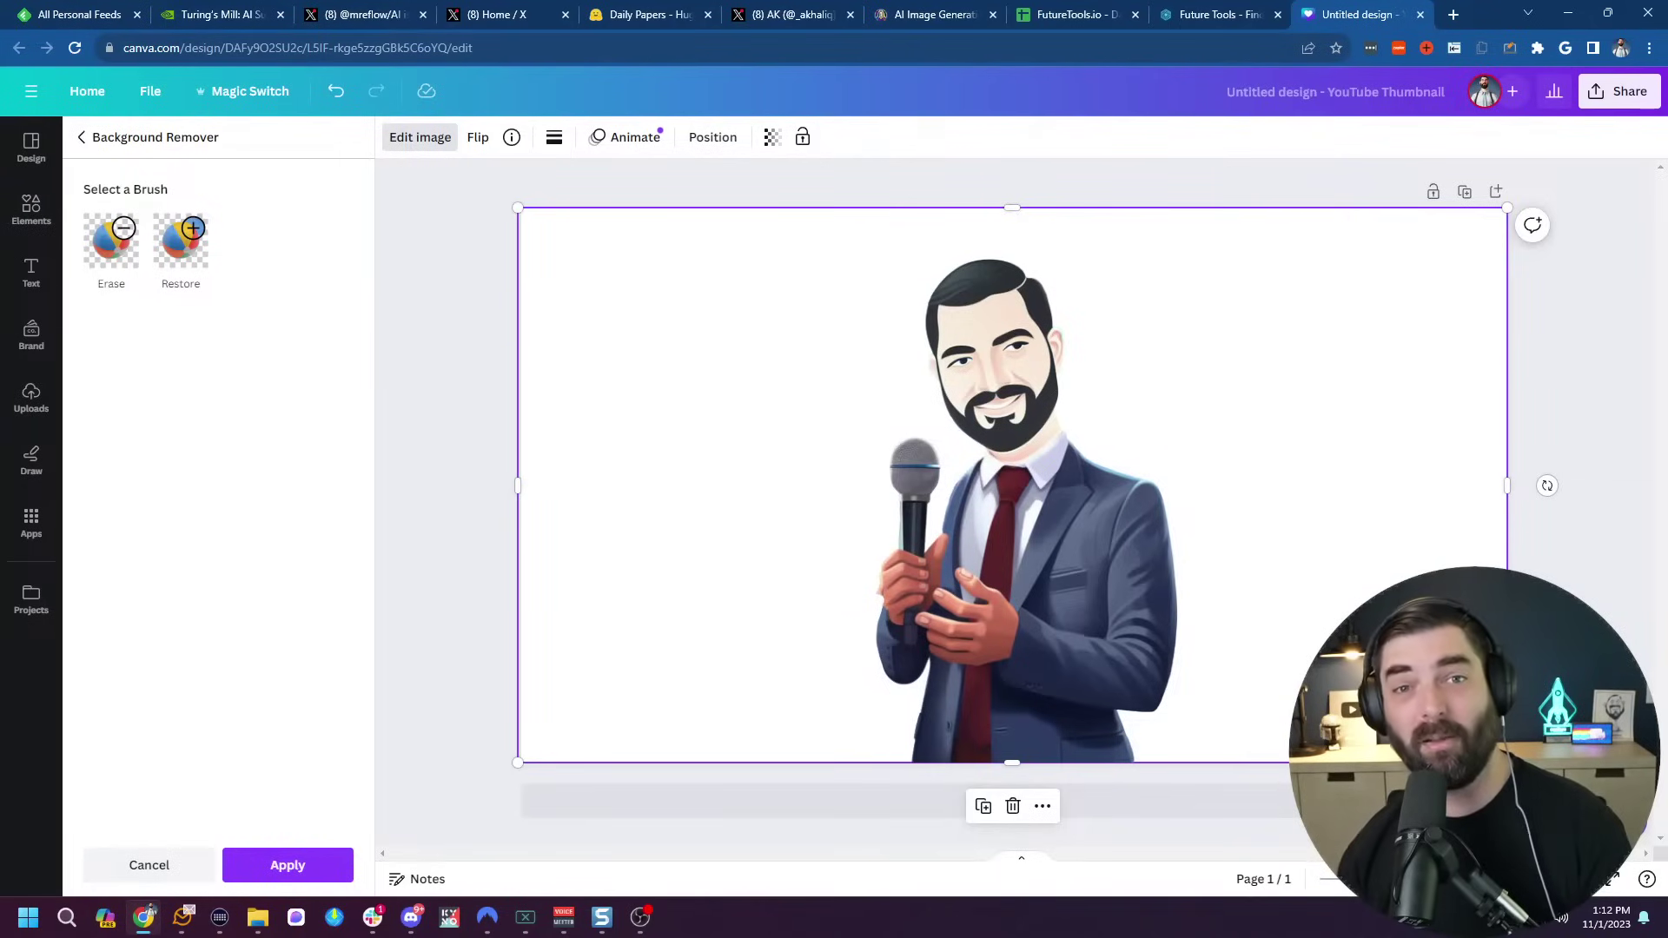
# Switch to the Leonardo.Ai image generation page and select the entire racecar prompt.
pyautogui.click(411, 918)
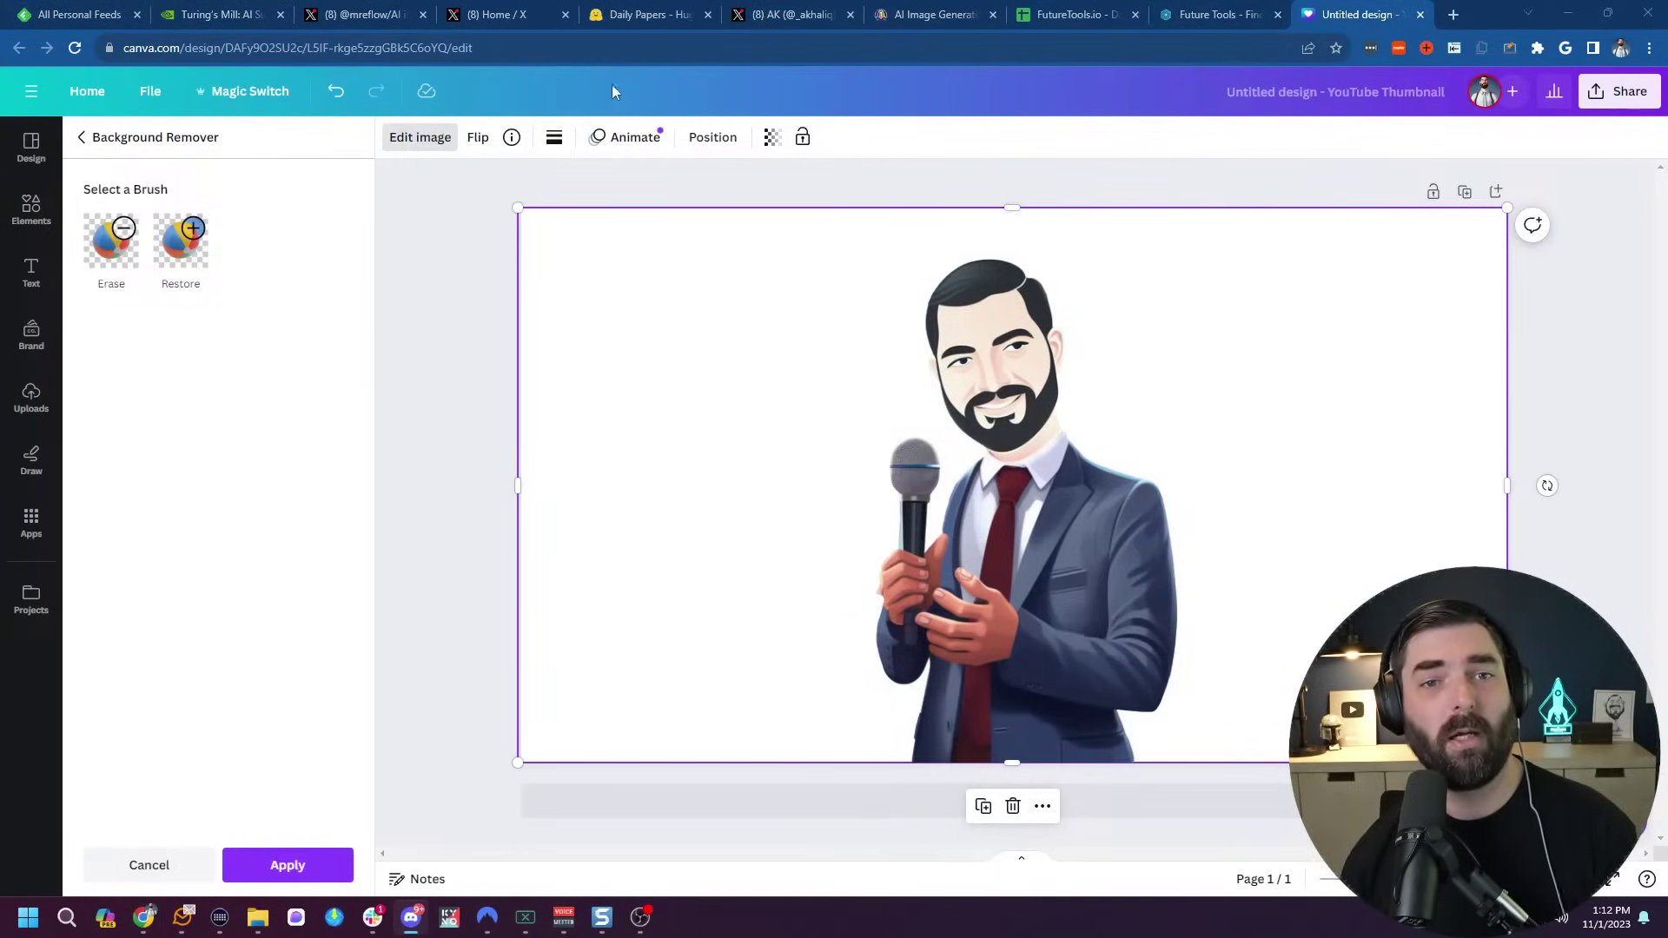
pyautogui.click(913, 15)
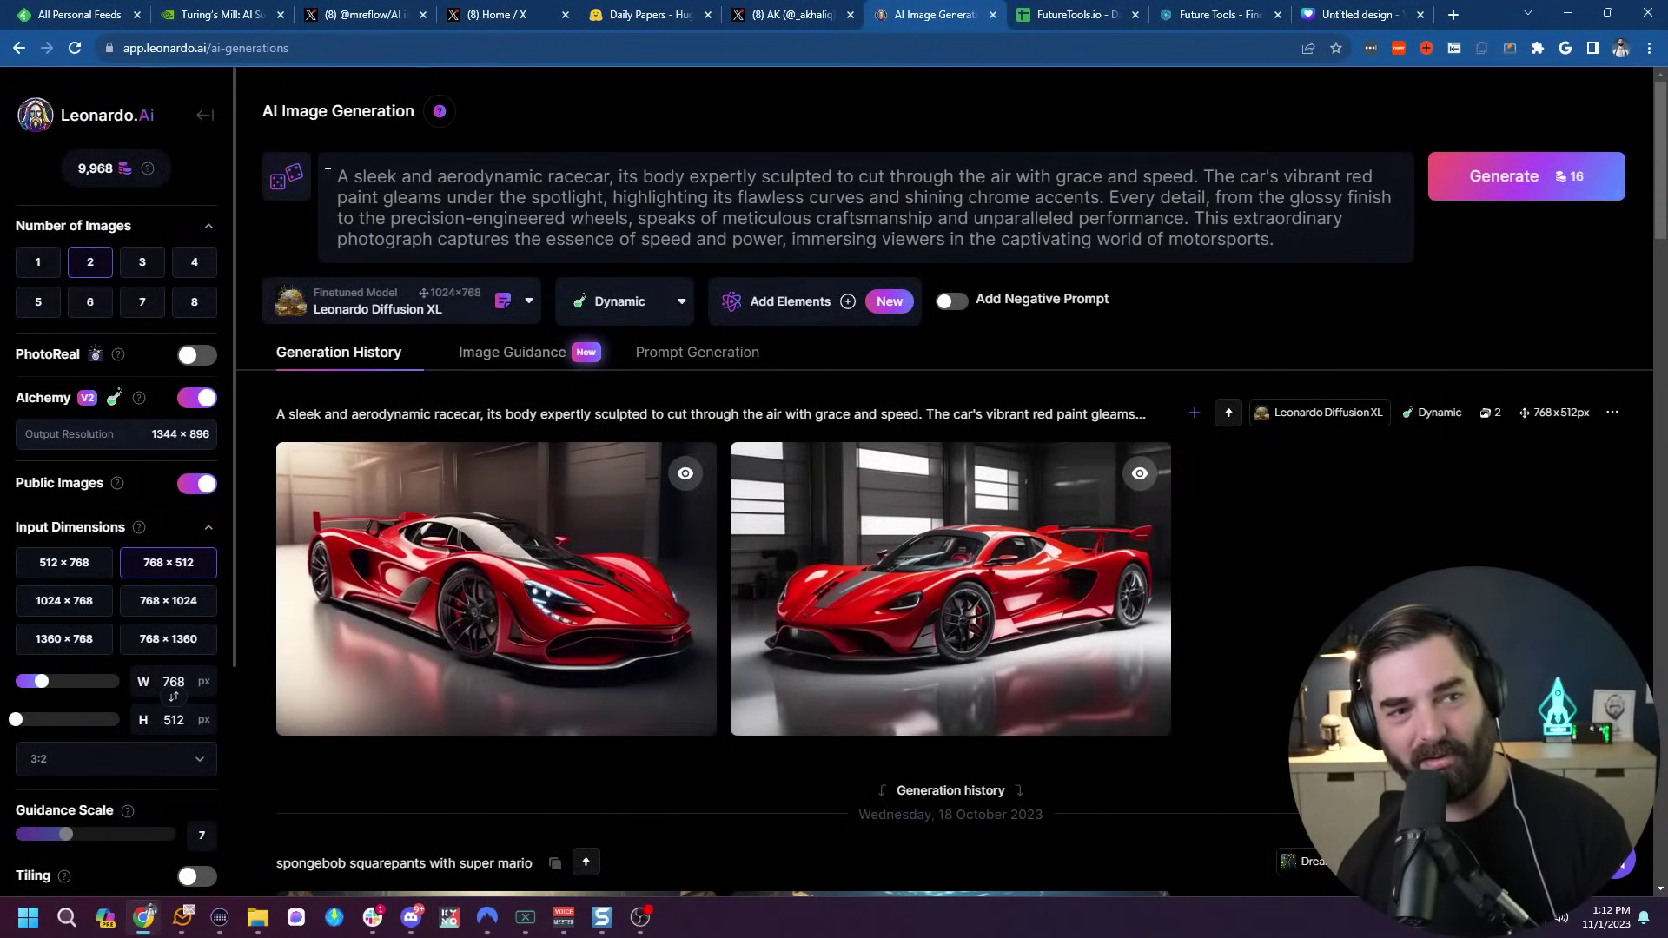
pyautogui.moveTo(335, 175); pyautogui.dragTo(1382, 251)
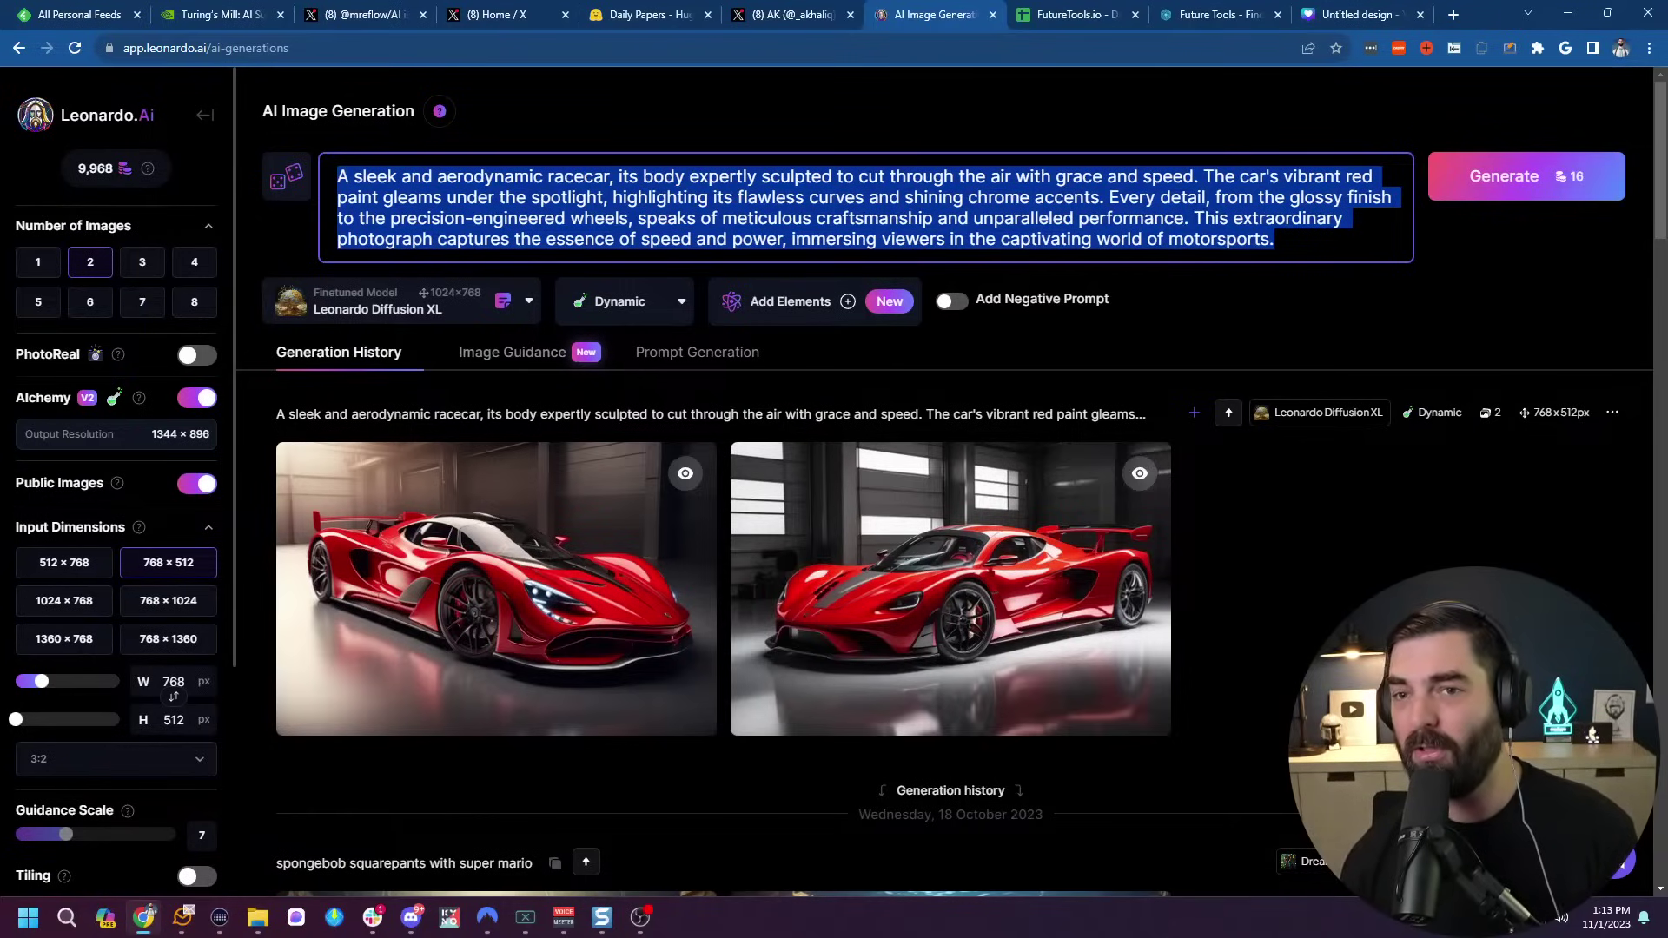
# Open Hugging Face in a new tab, search for "xtts", and open the coqui/XTTS-v1 model page.
pyautogui.click(1449, 15)
pyautogui.write('hu')
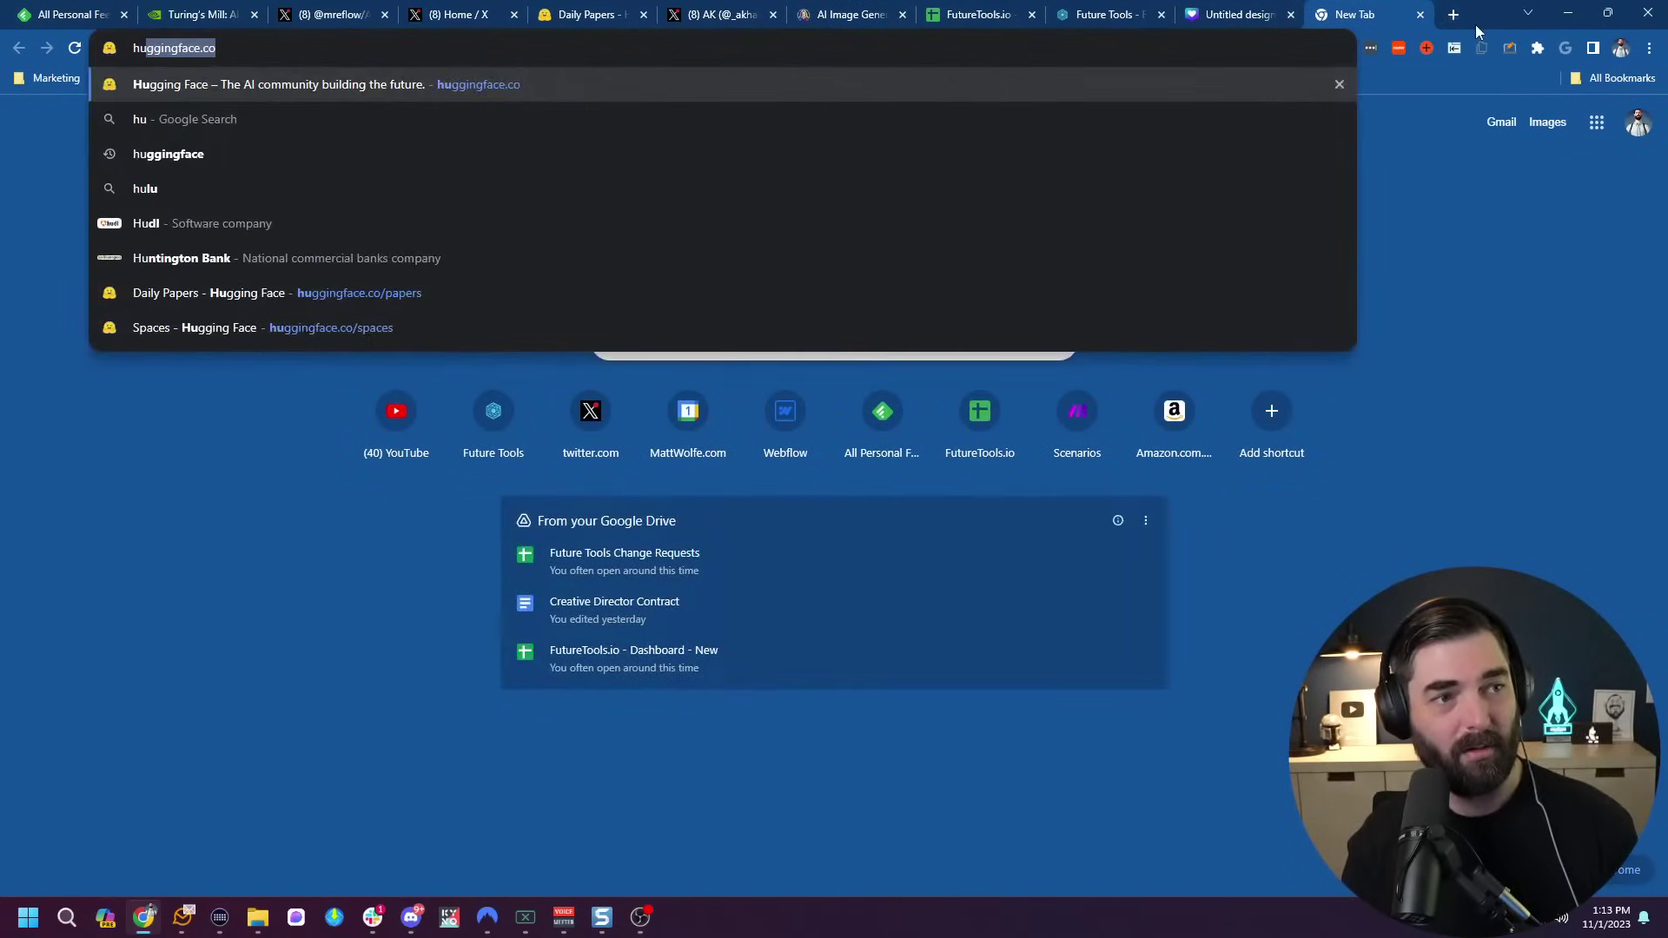
pyautogui.press('Return')
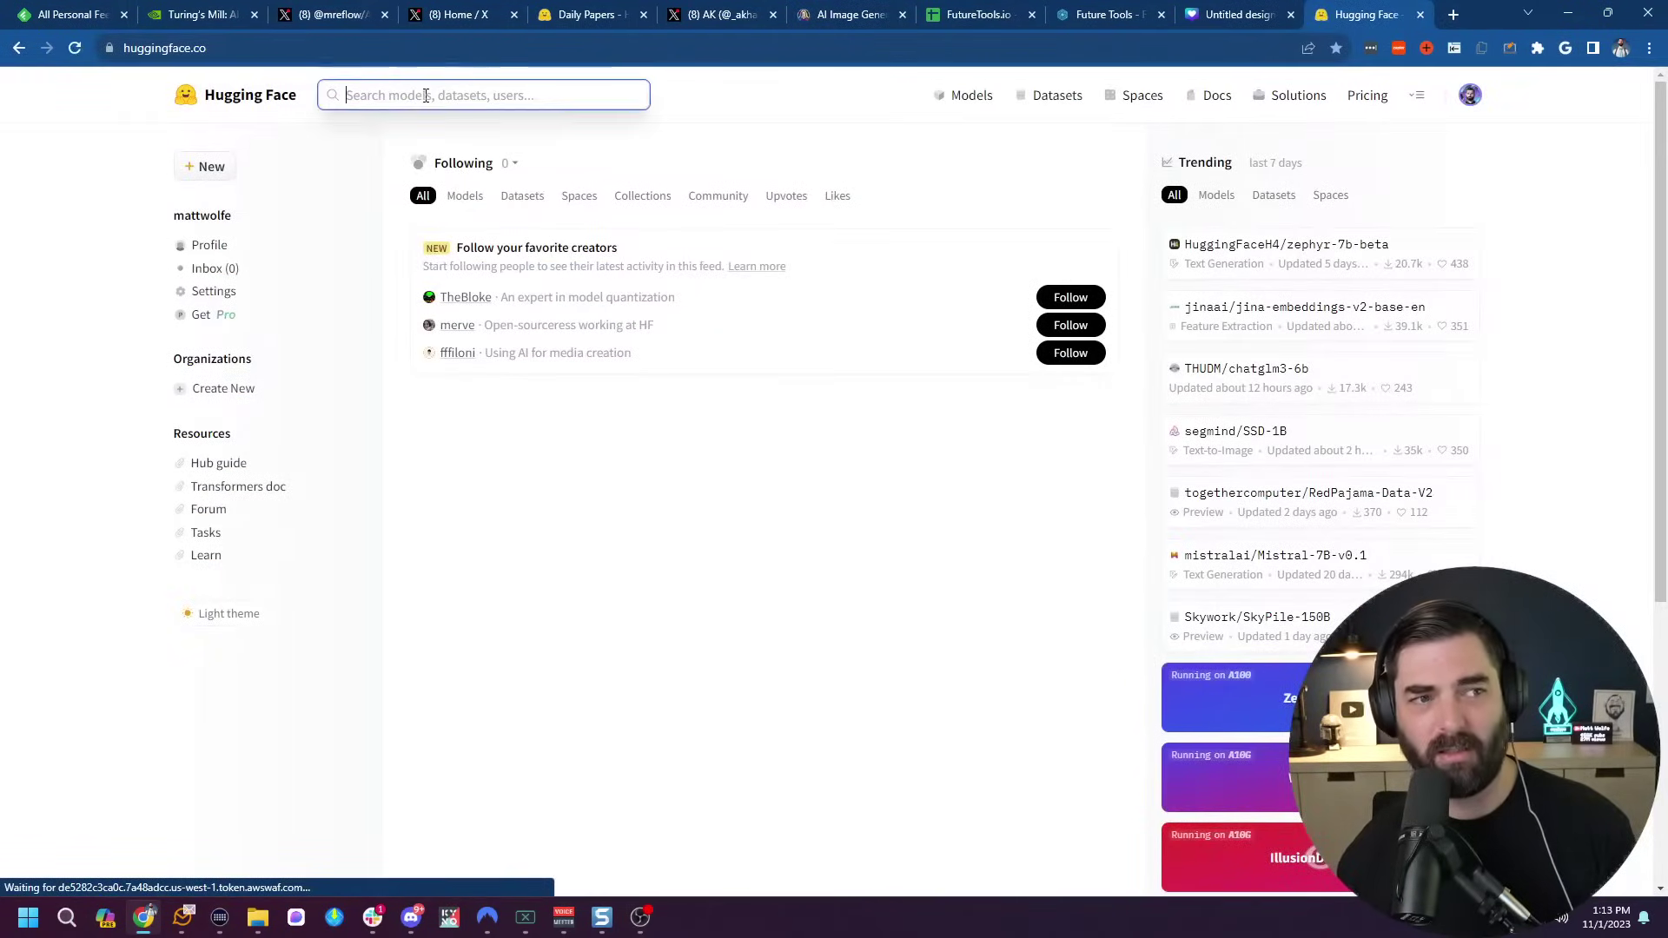
pyautogui.write('xtts')
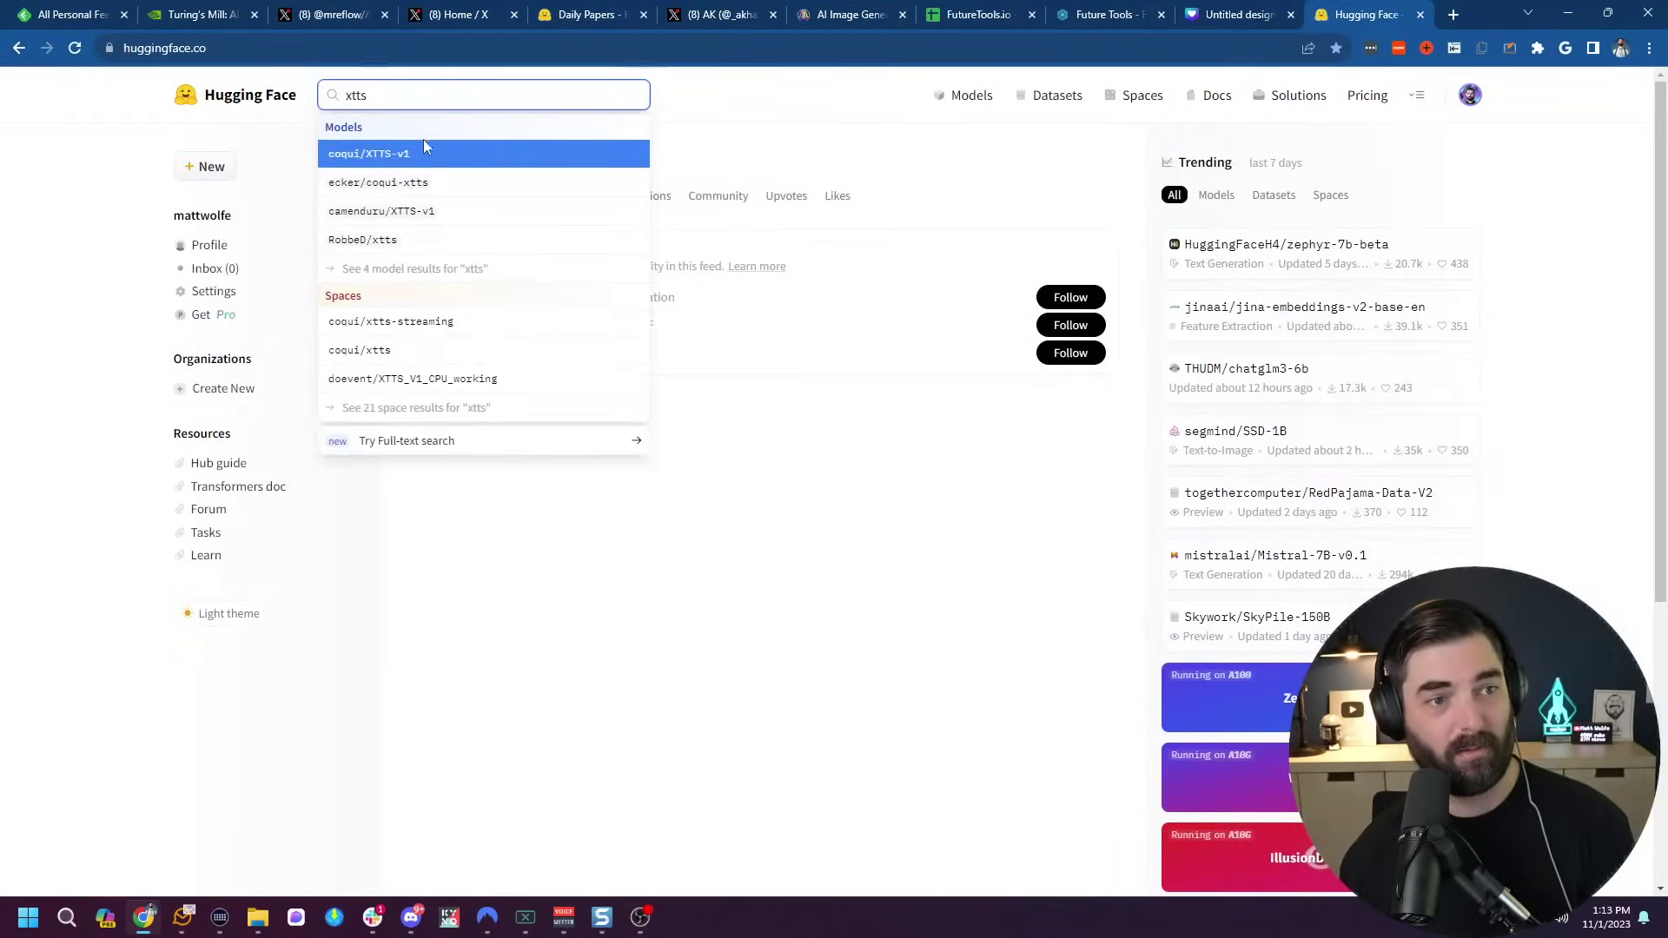
pyautogui.click(423, 148)
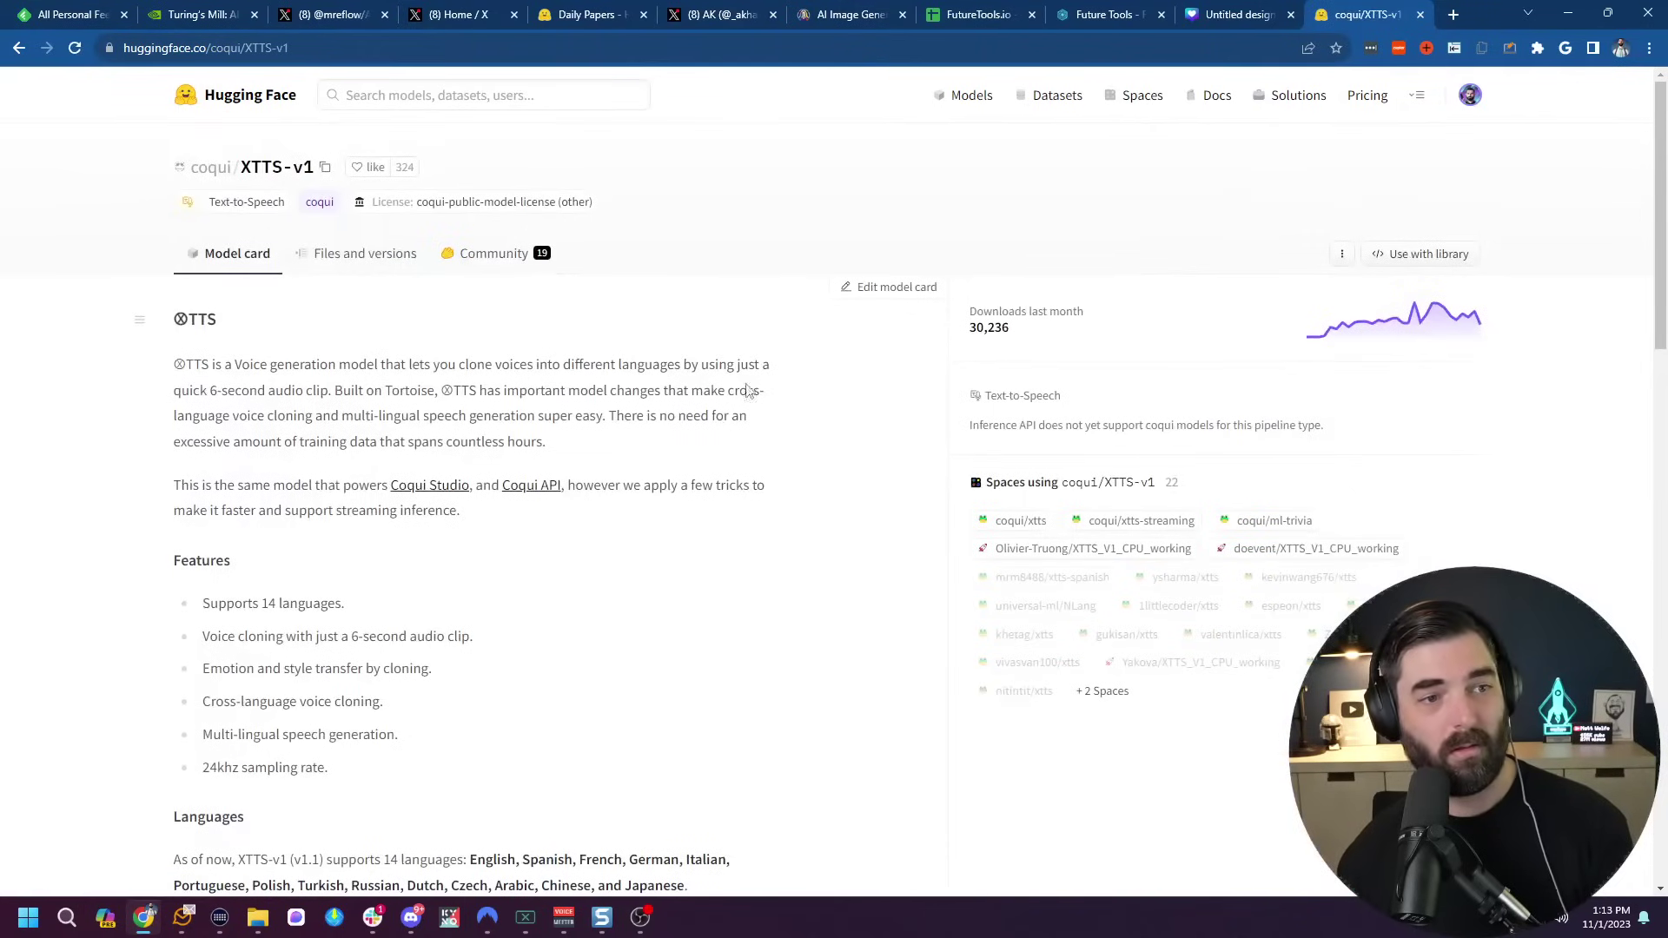
# Look over the XTTS-v1 model card, open its coqui/xtts Space, and examine the voice-cloning form and example prompts.
pyautogui.scroll(-5, 1005, 559)
pyautogui.scroll(5, 994, 599)
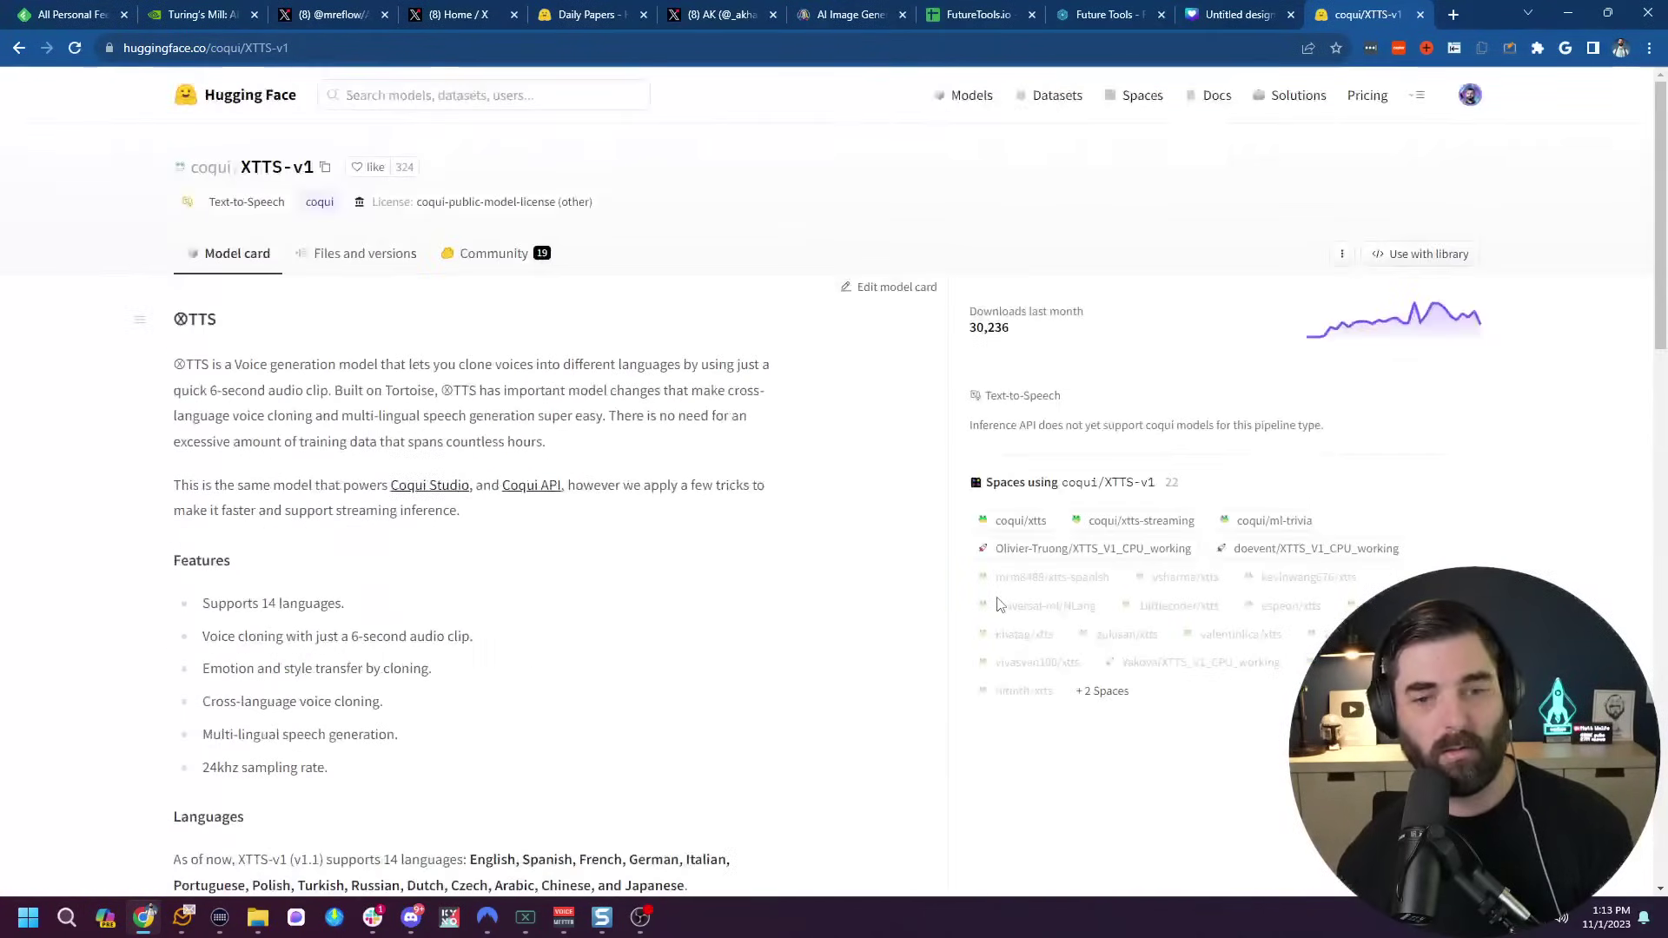
pyautogui.click(1014, 522)
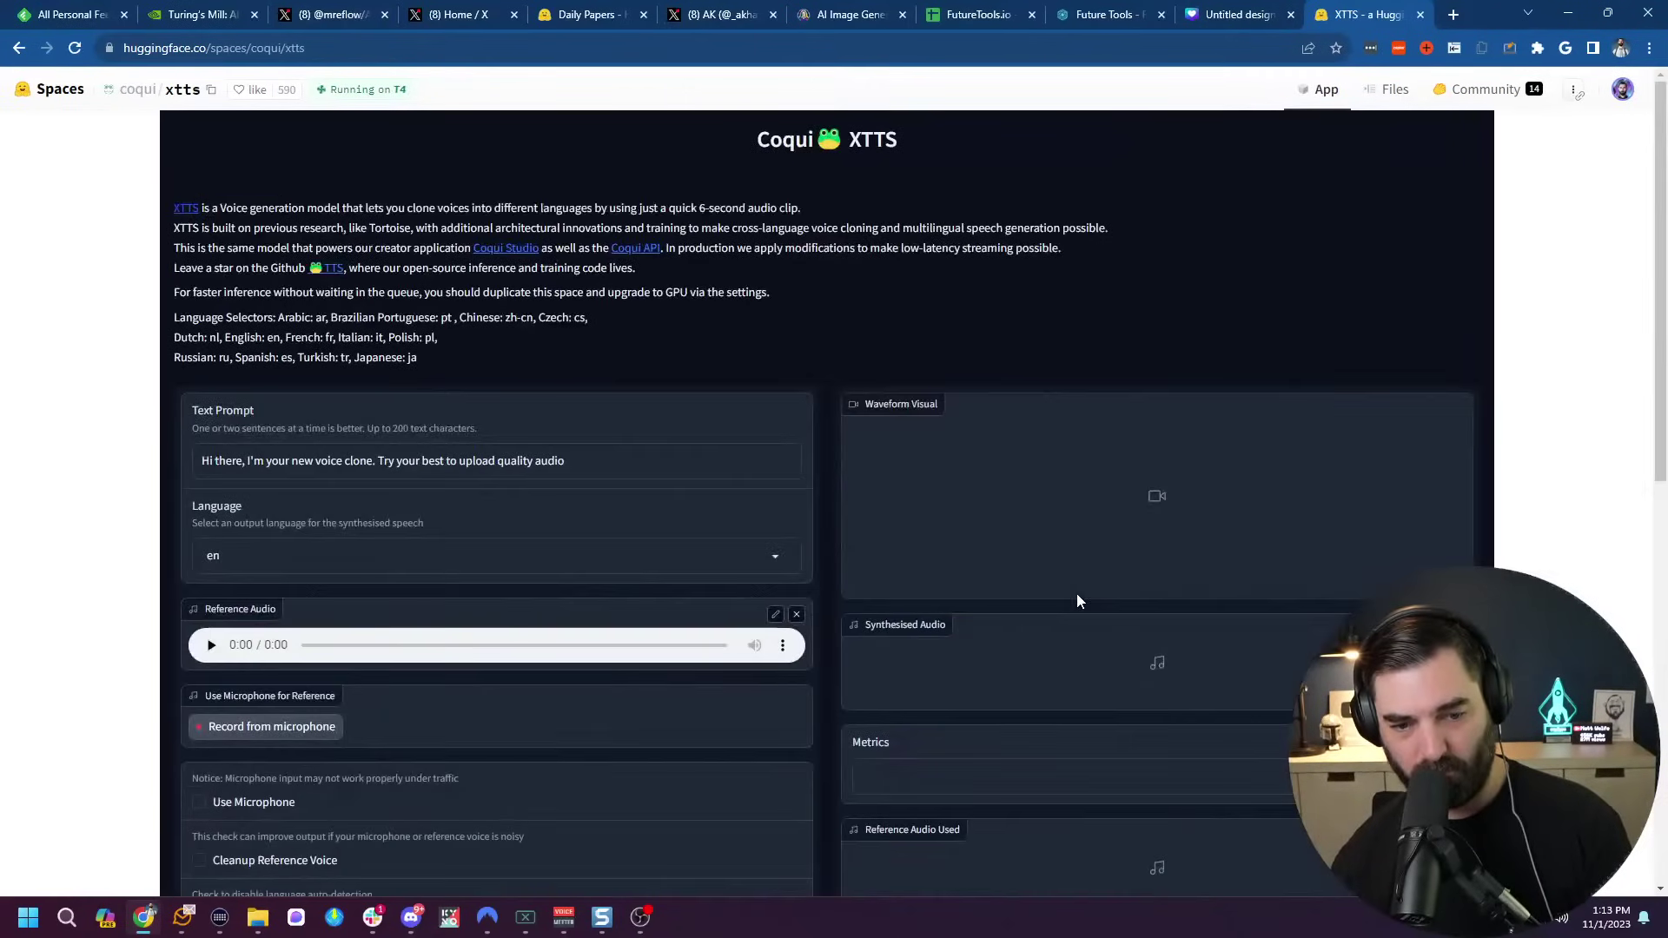
pyautogui.scroll(-2, 1190, 633)
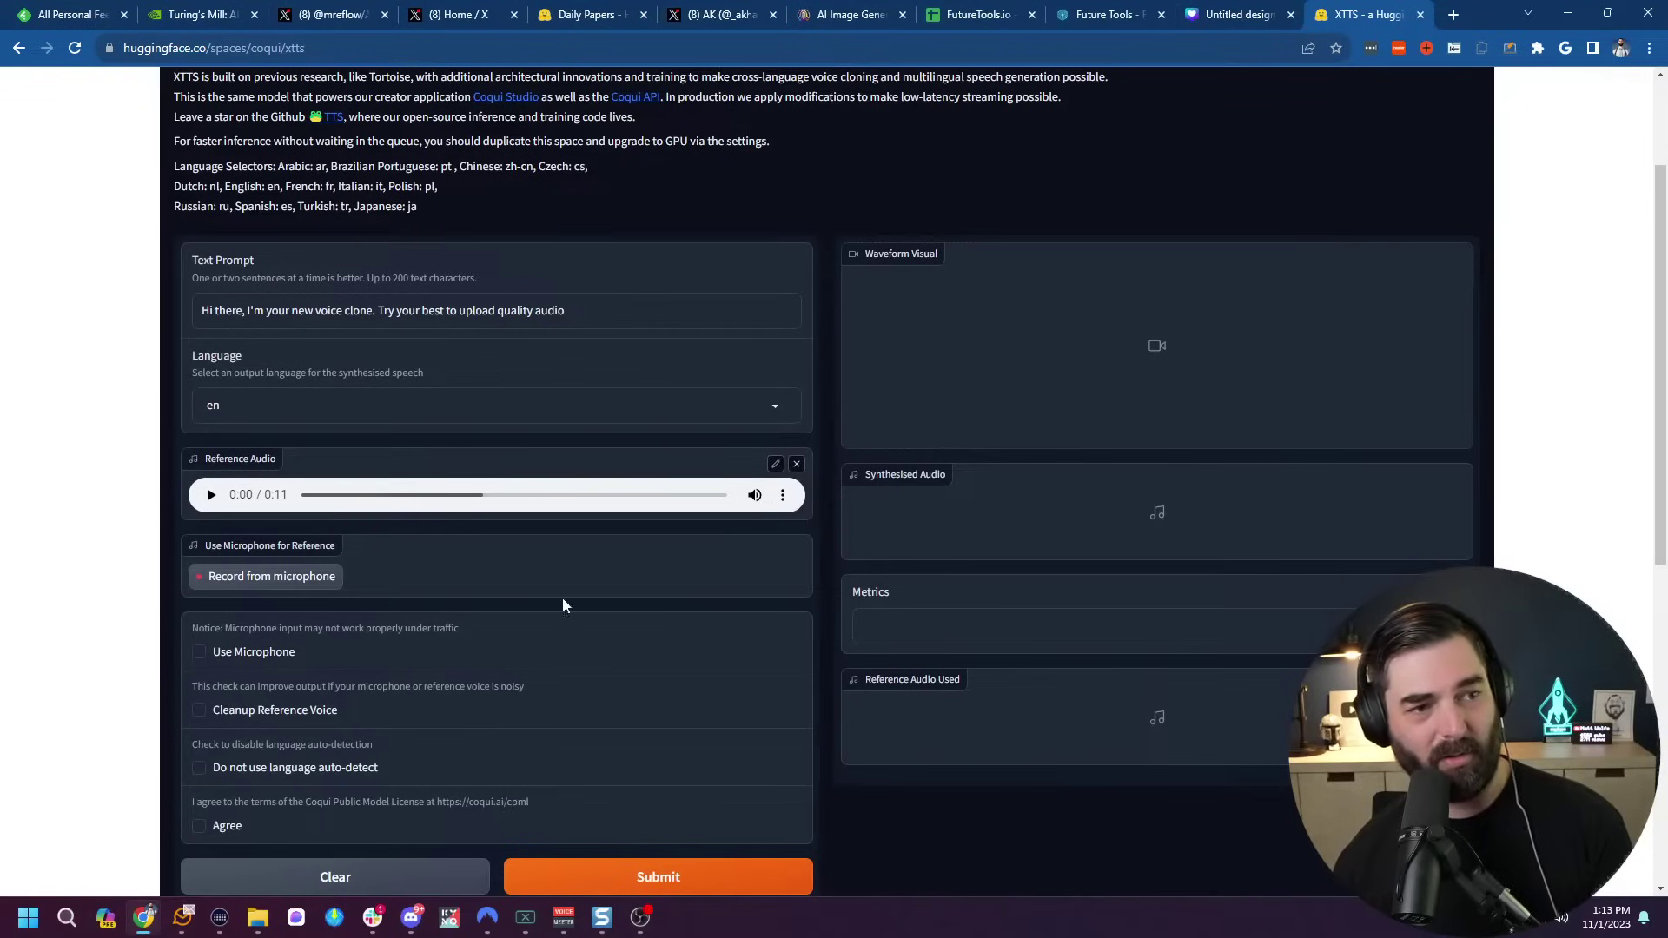
pyautogui.scroll(2, 563, 605)
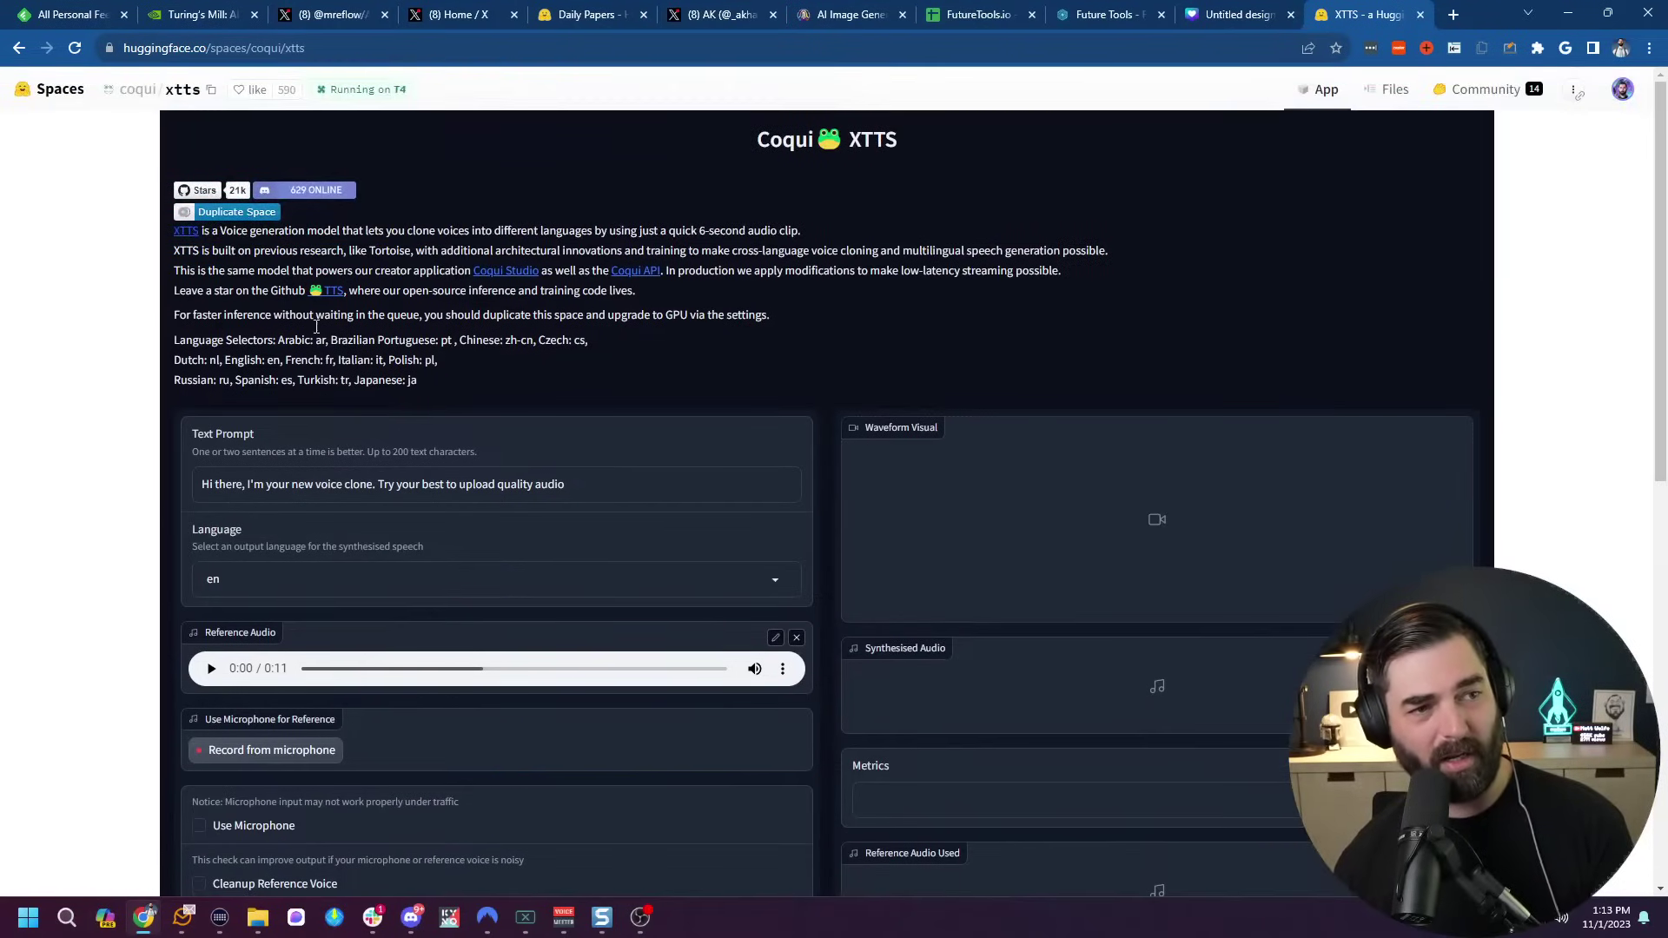
pyautogui.doubleClick(858, 144)
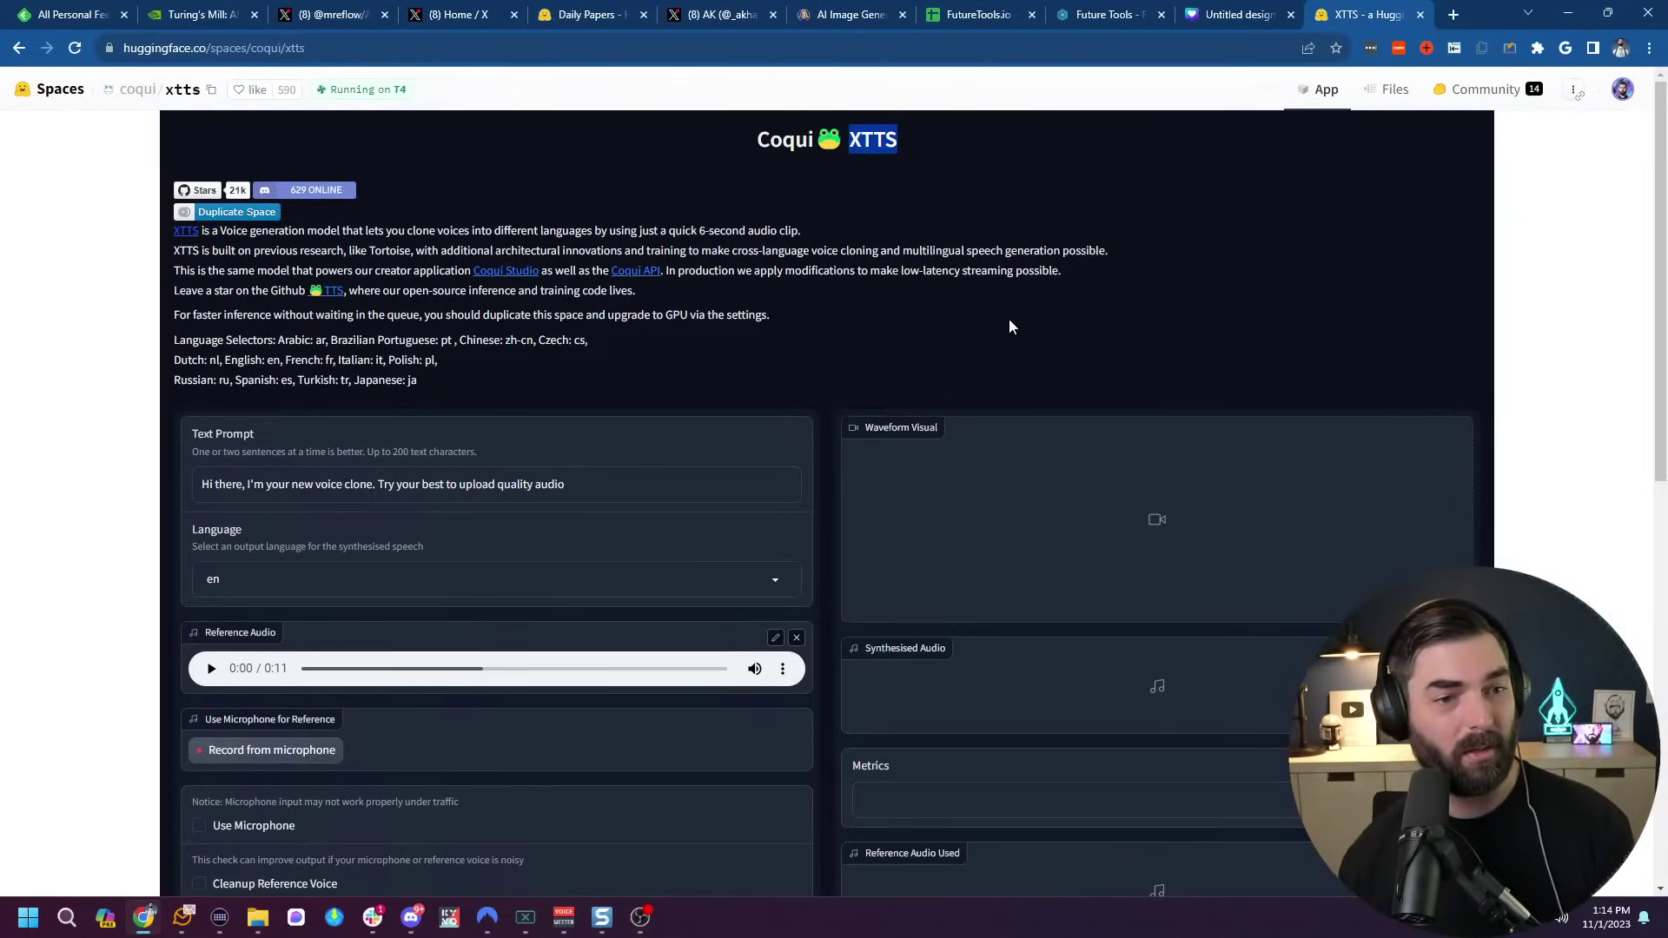
pyautogui.scroll(-10, 1010, 320)
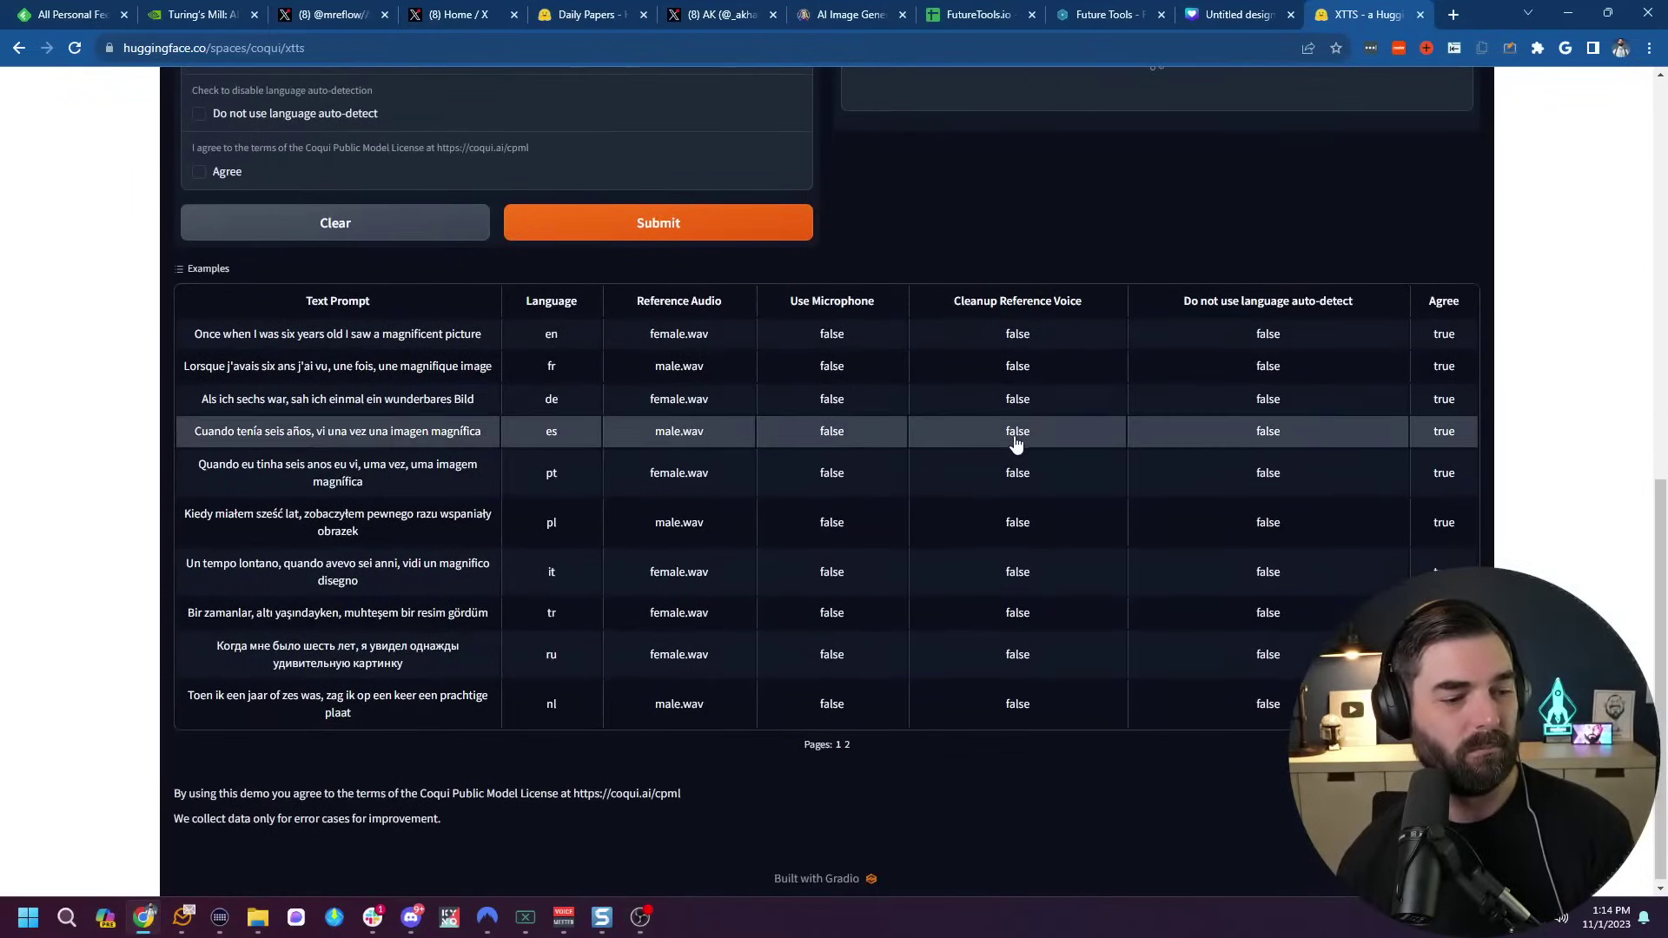
pyautogui.scroll(15, 1016, 443)
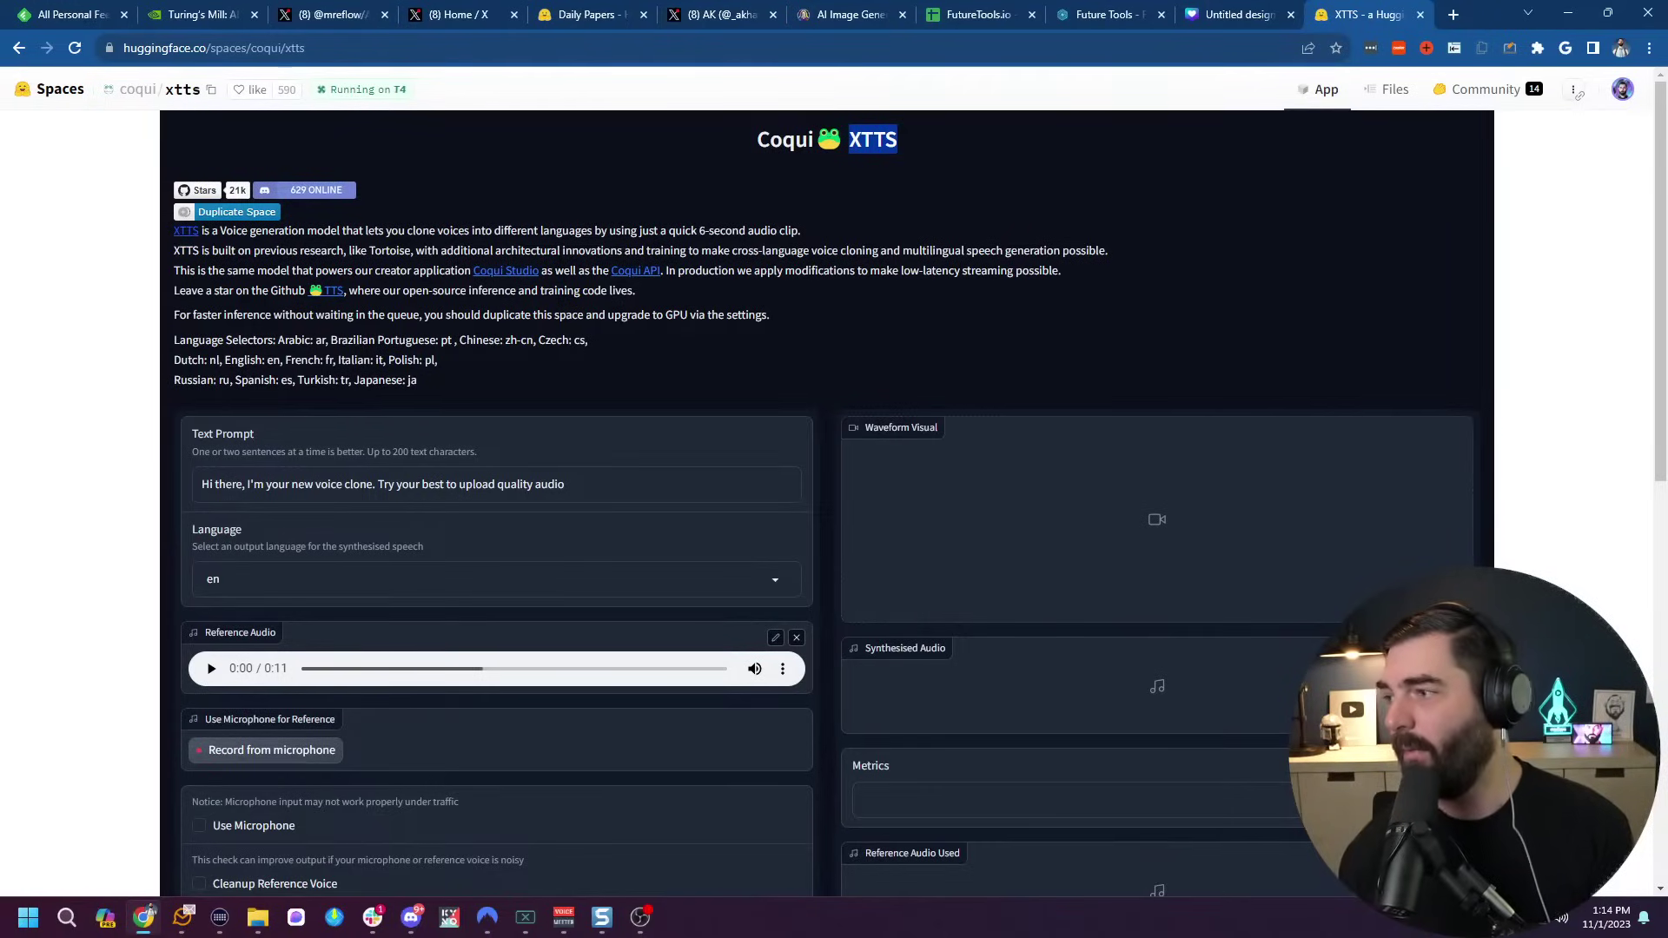
# Switch to the Future Tools site and replace the "remove background" search with "faceswap".
pyautogui.hotkey('alt', 'Tab')
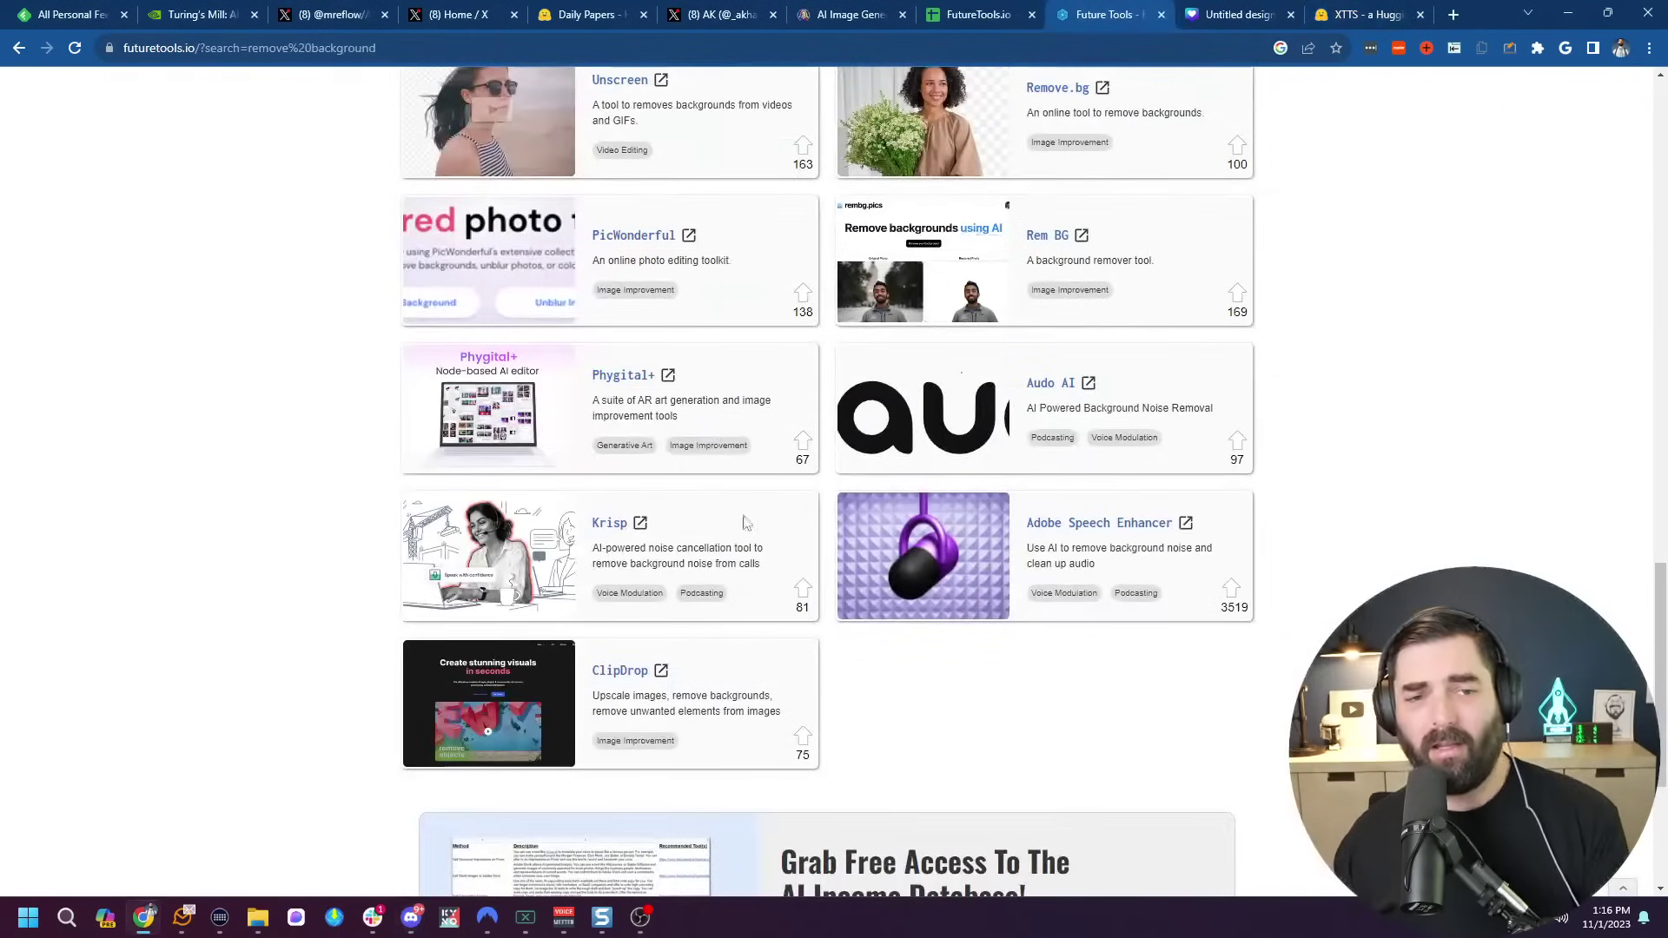
pyautogui.press('Home')
pyautogui.moveTo(539, 294); pyautogui.dragTo(167, 290)
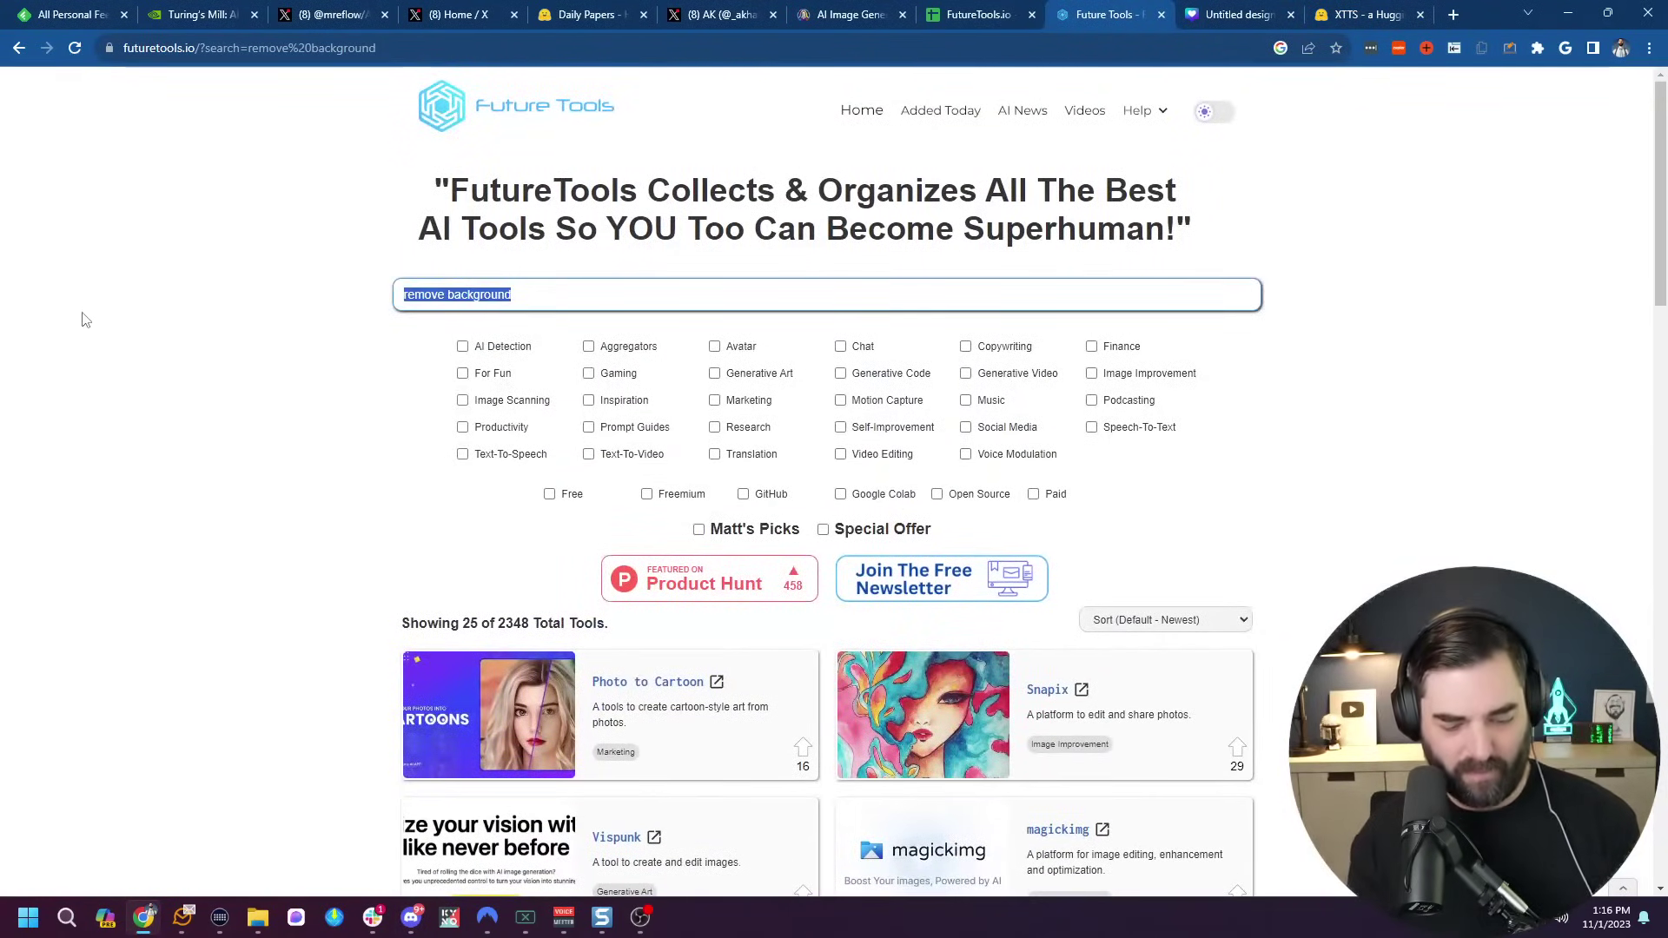
pyautogui.write('faceswap')
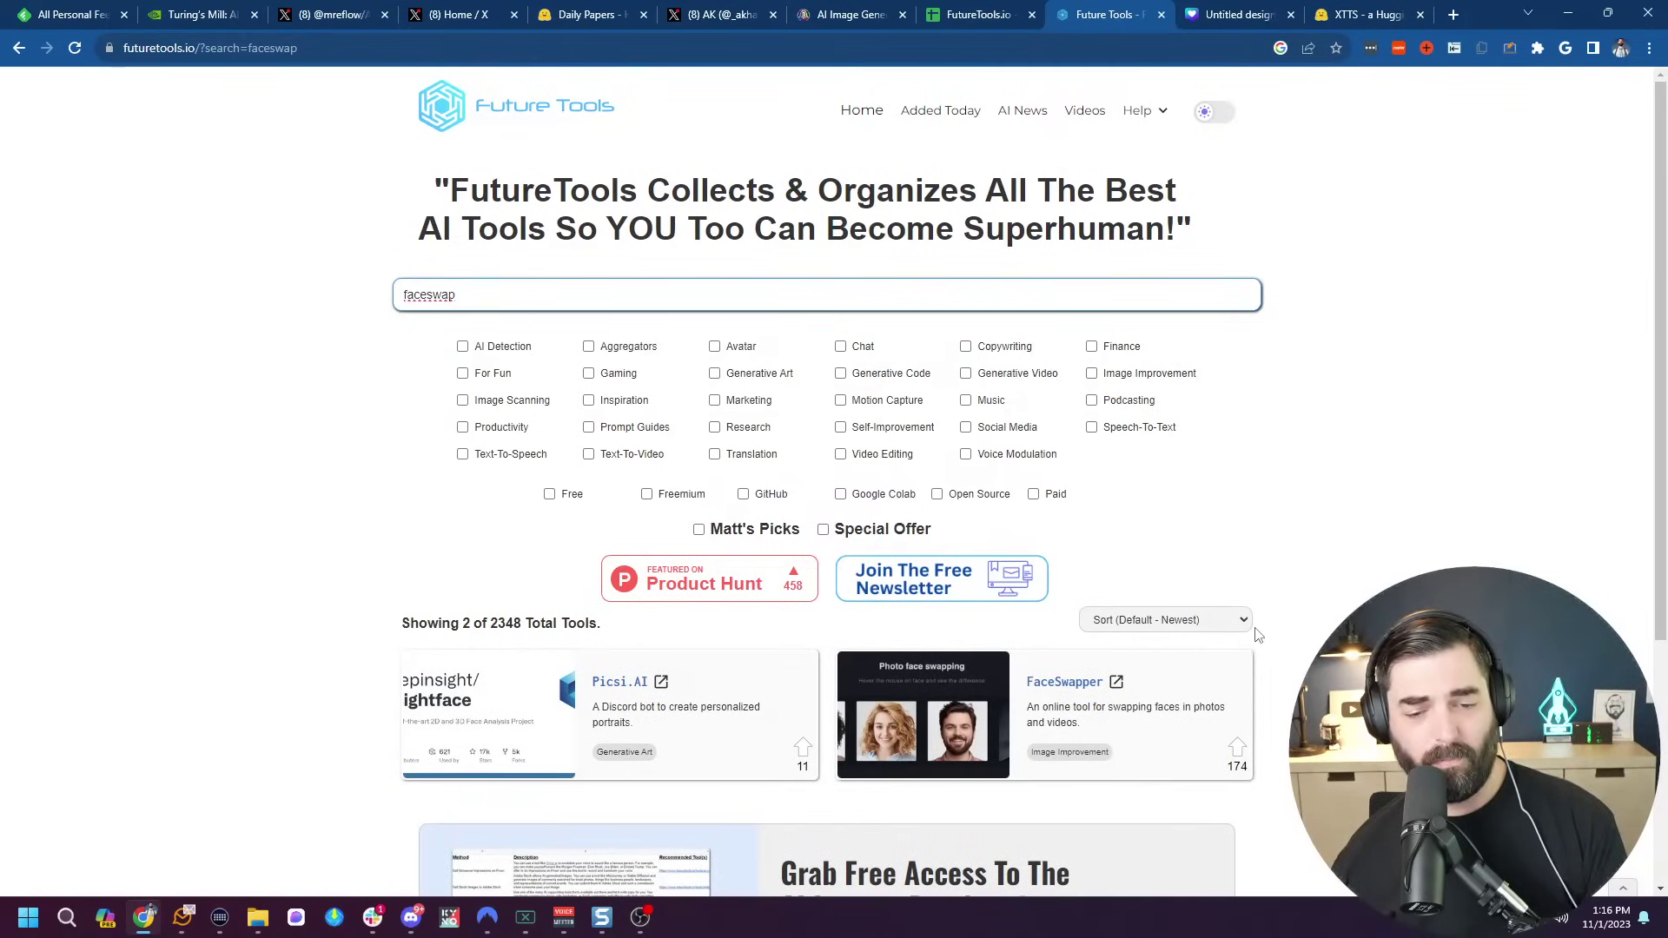
# Open the FaceSwapper listing in a new tab, view and close its website, and look through the listing's similar AI tools.
pyautogui.middleClick(1068, 705)
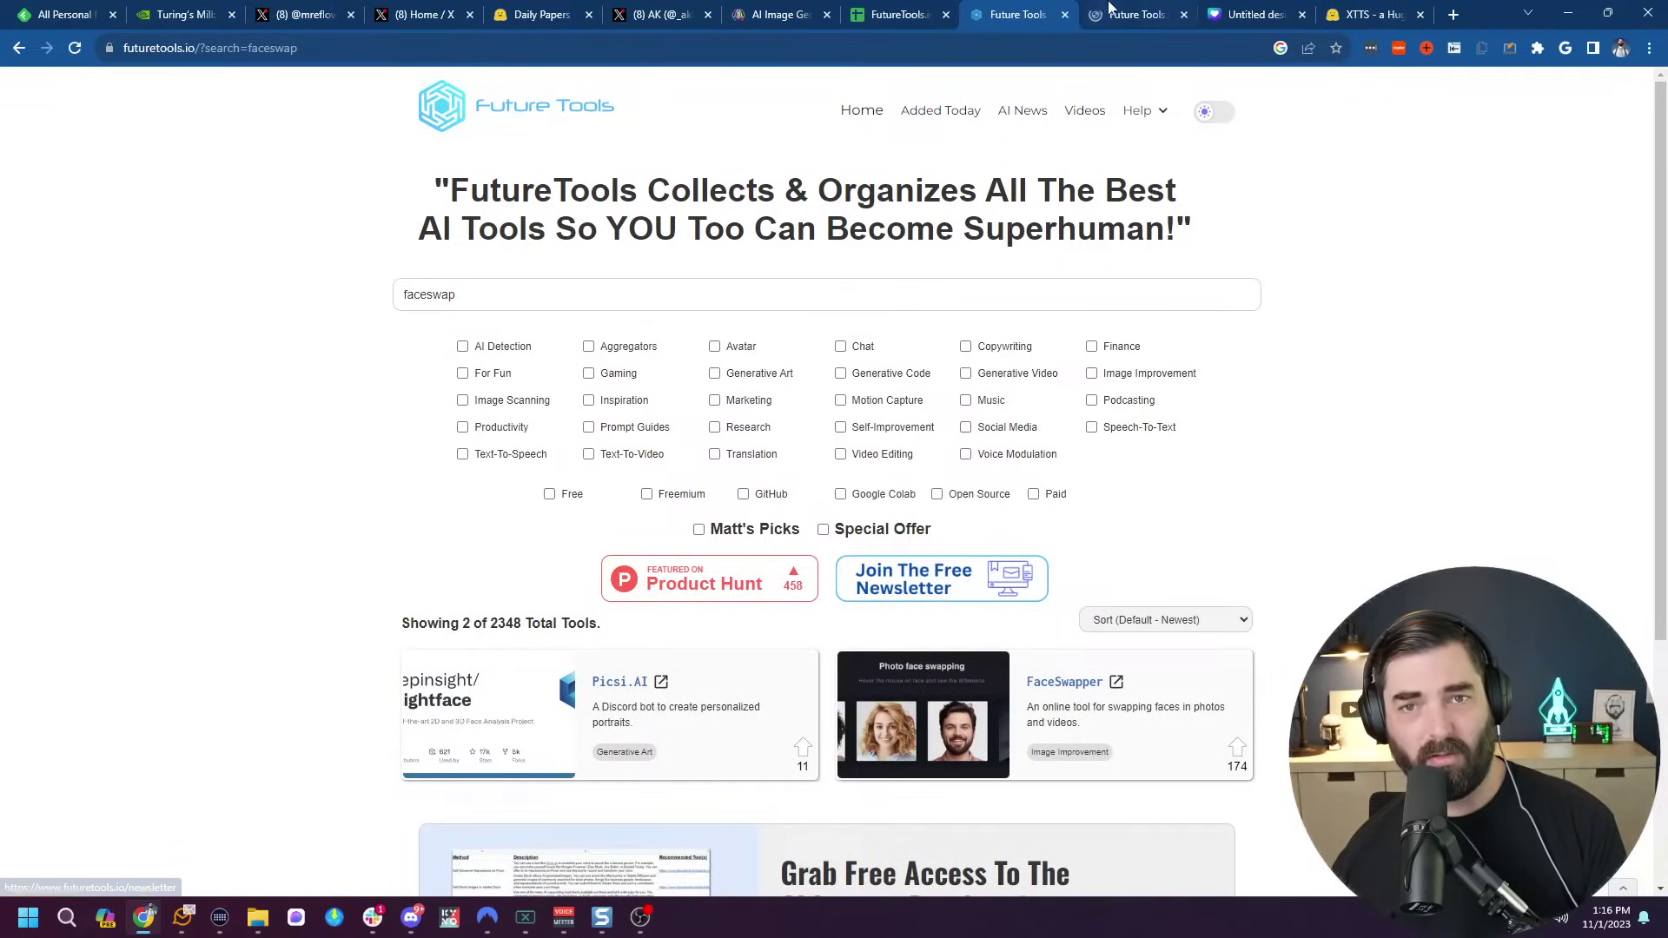
pyautogui.click(1136, 14)
pyautogui.click(1019, 445)
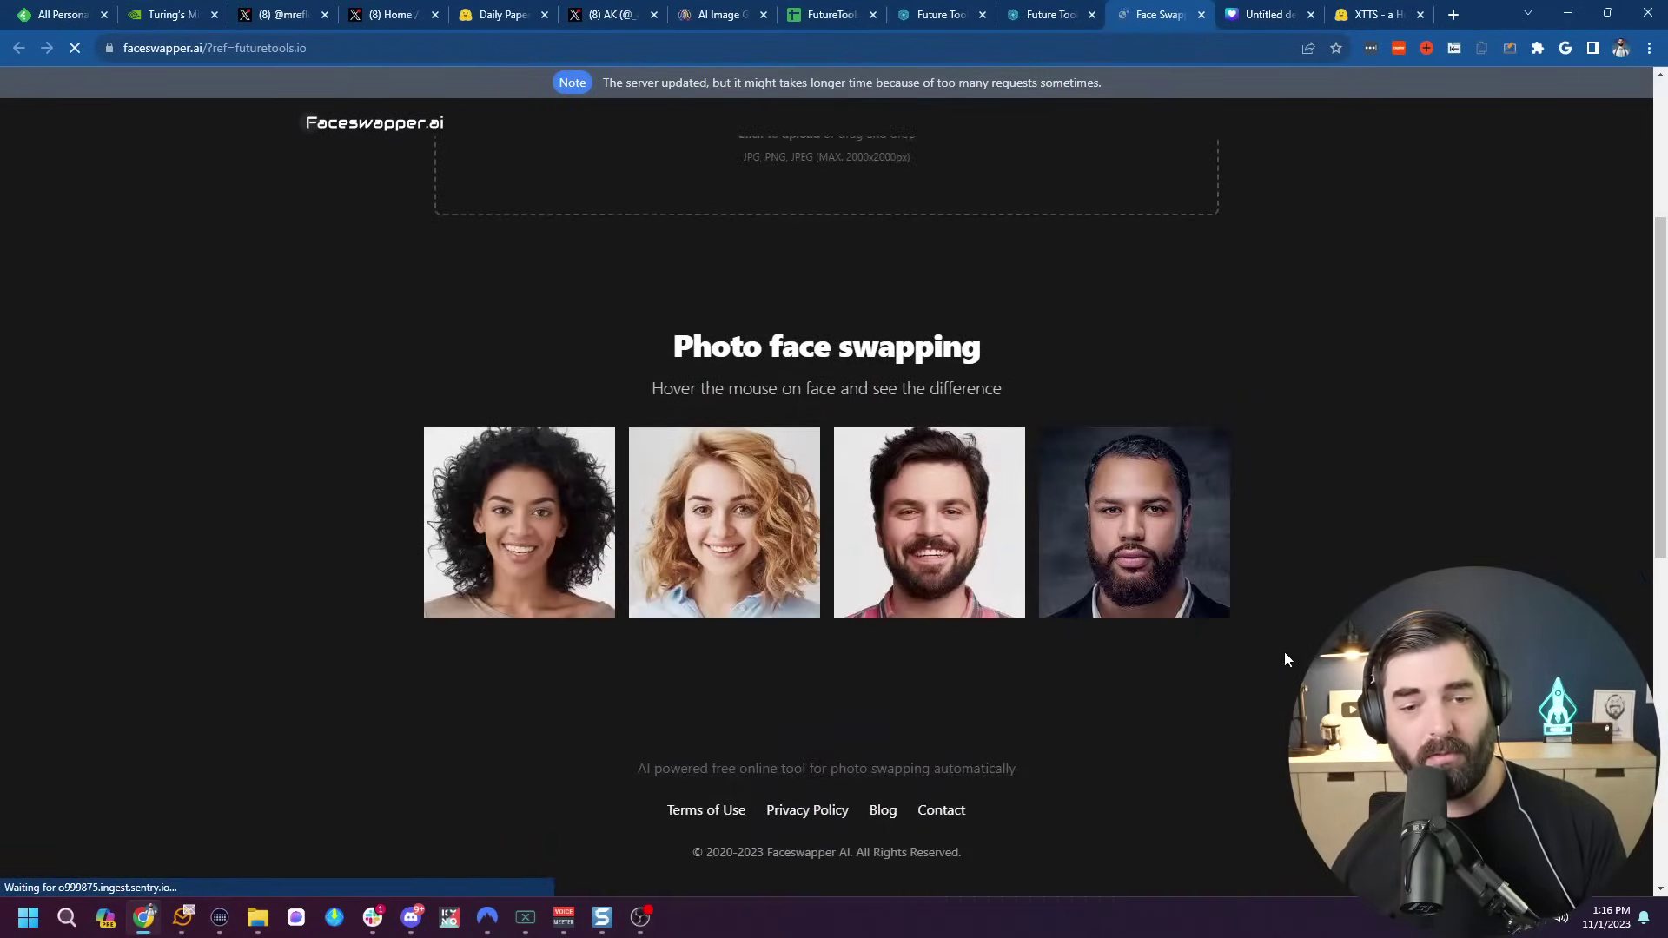
pyautogui.click(1199, 14)
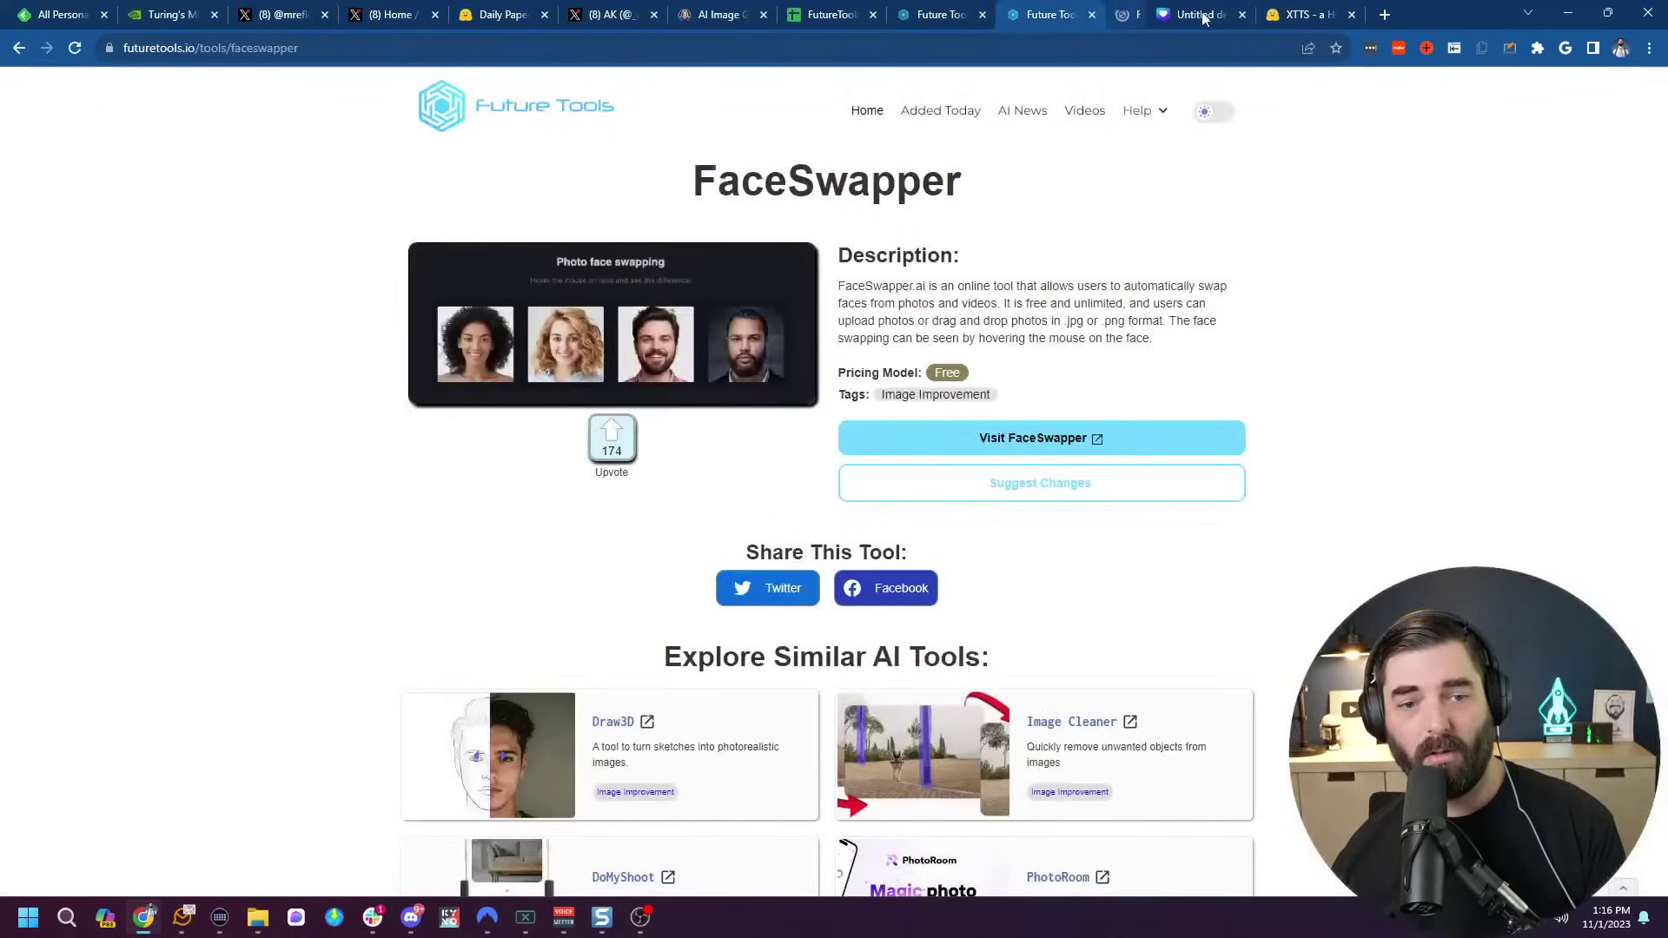
pyautogui.scroll(-5, 734, 627)
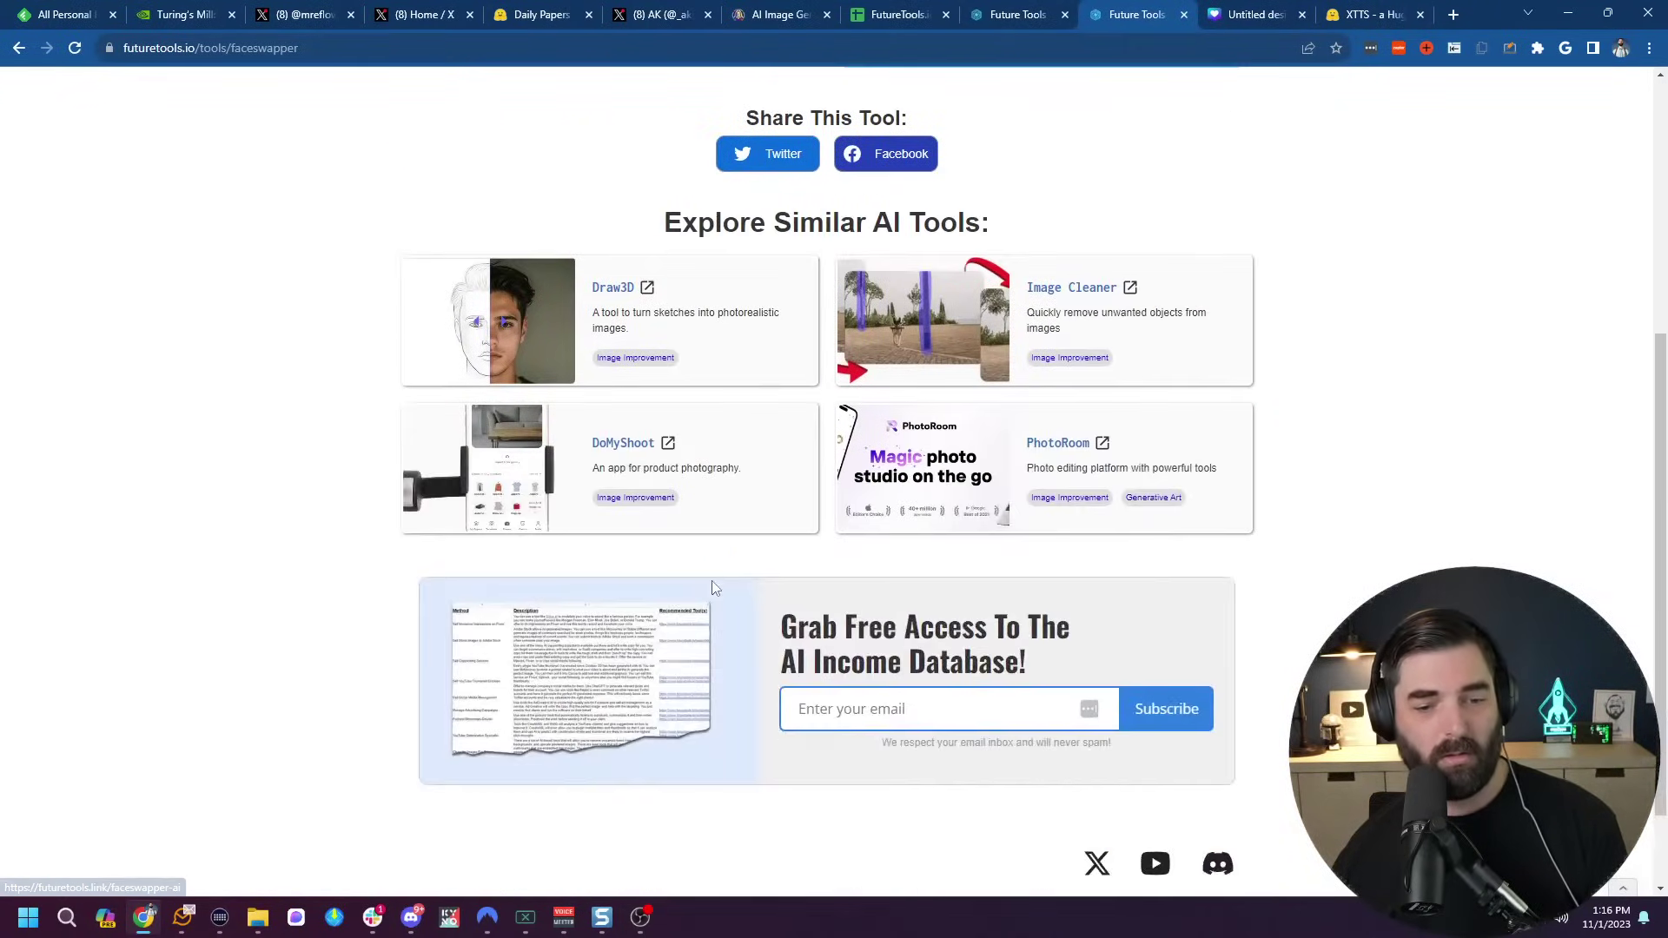
pyautogui.scroll(4, 734, 627)
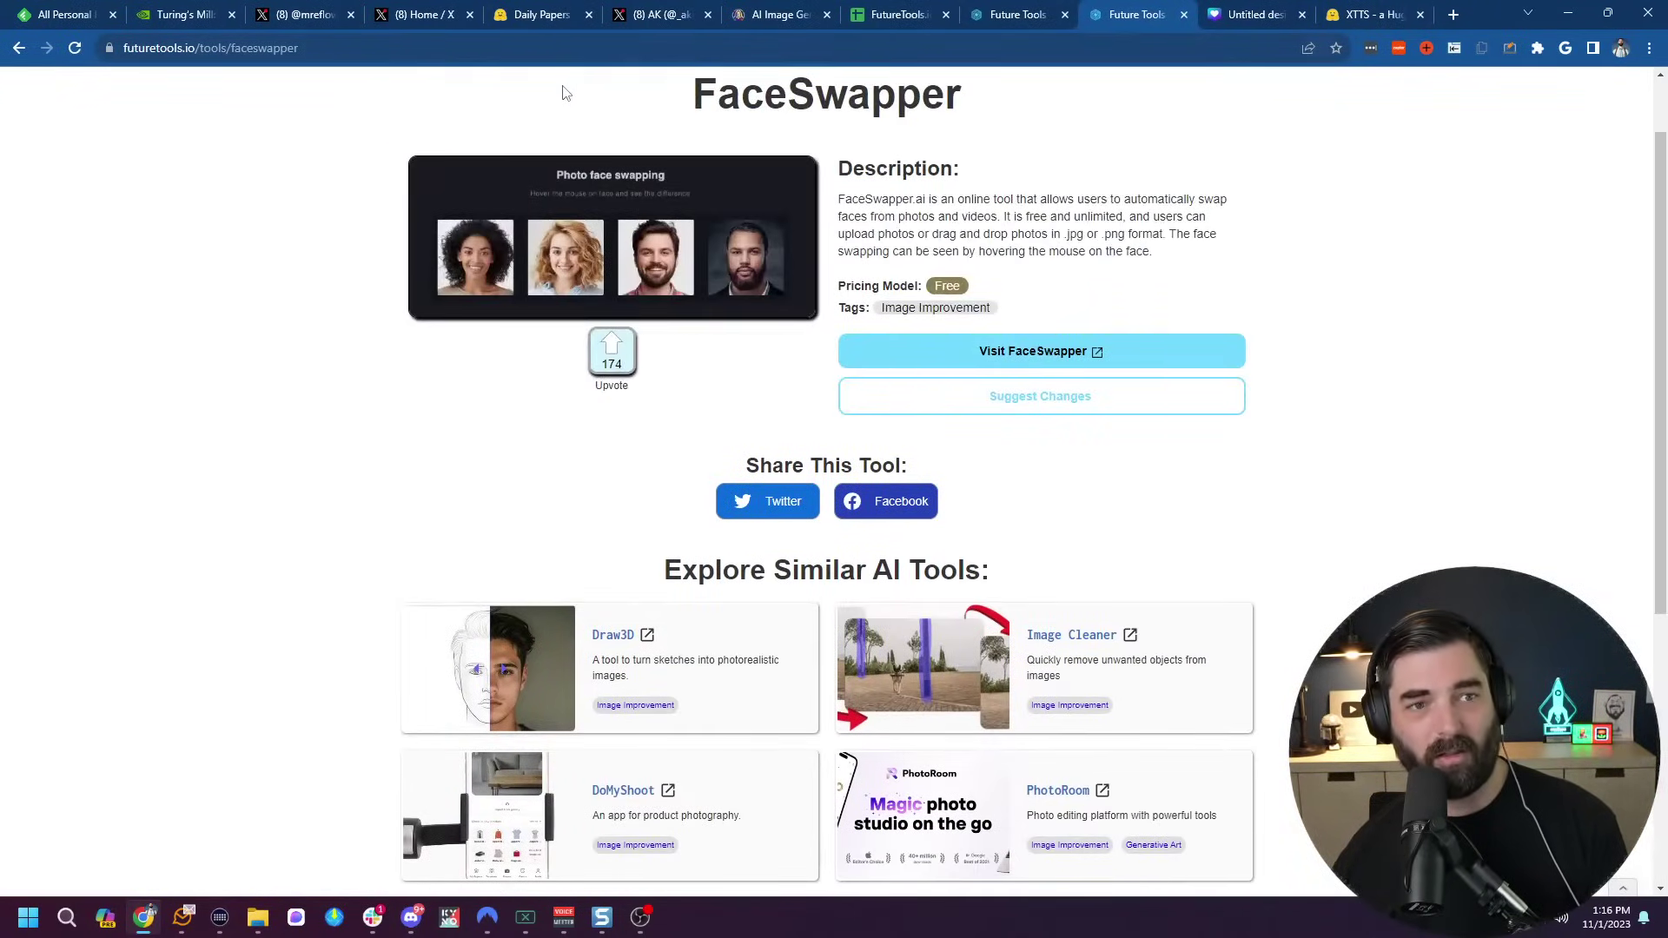
# Return to the Future Tools home page, search the tools for "swap", and look over the results.
pyautogui.scroll(2, 851, 261)
pyautogui.click(868, 119)
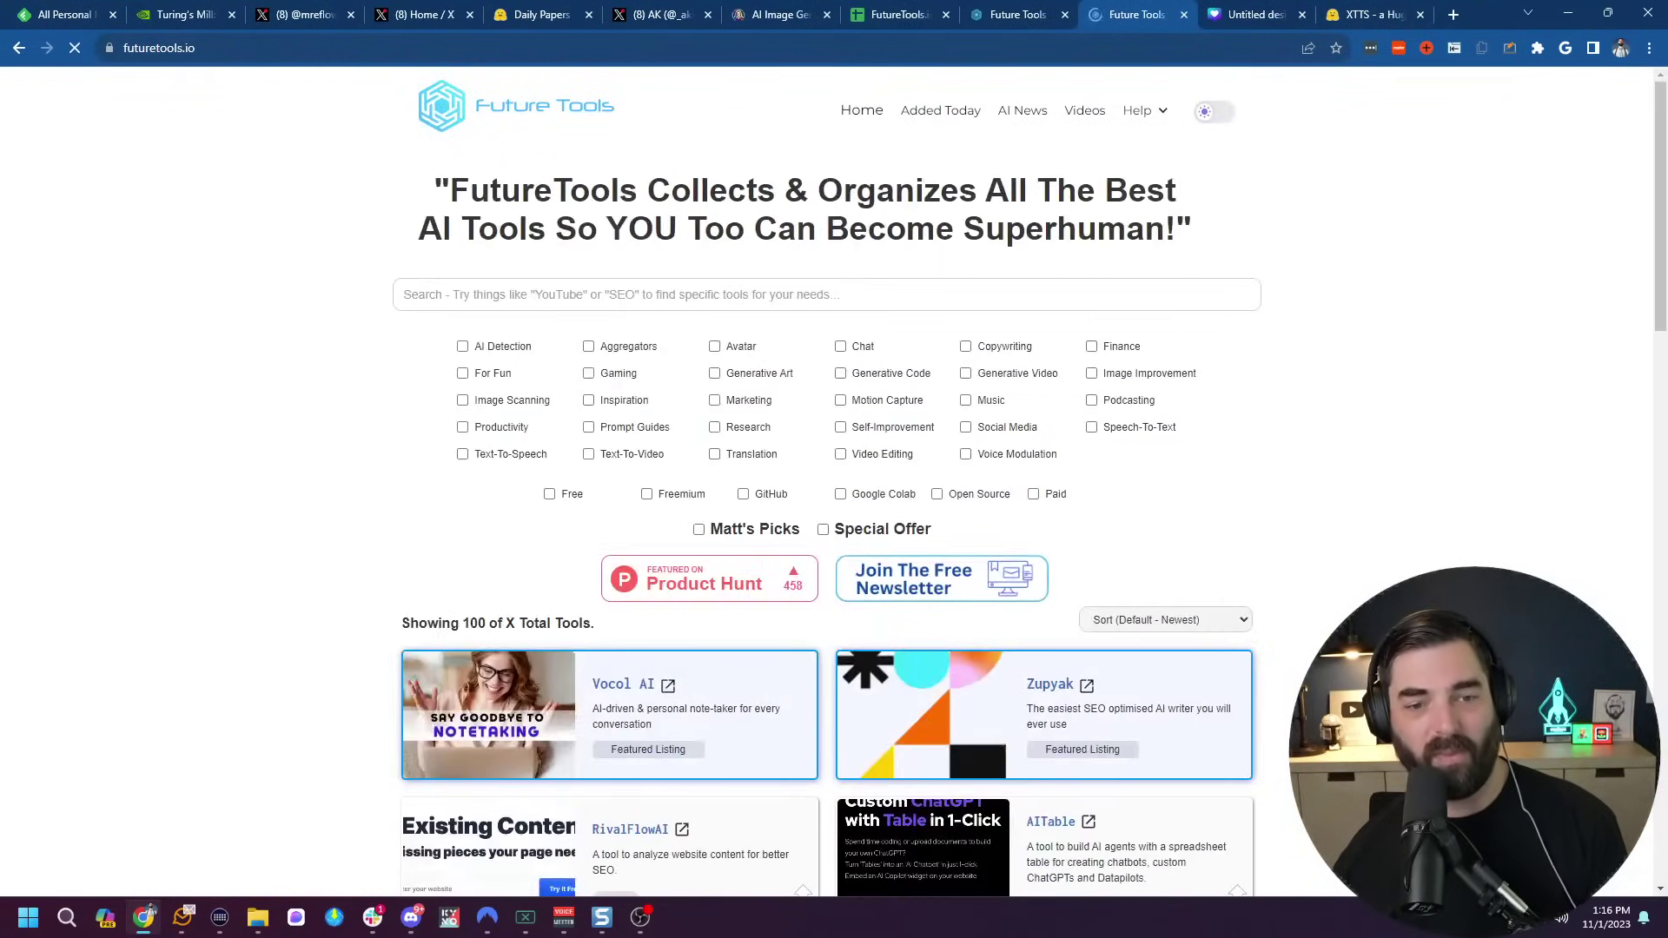
pyautogui.click(550, 295)
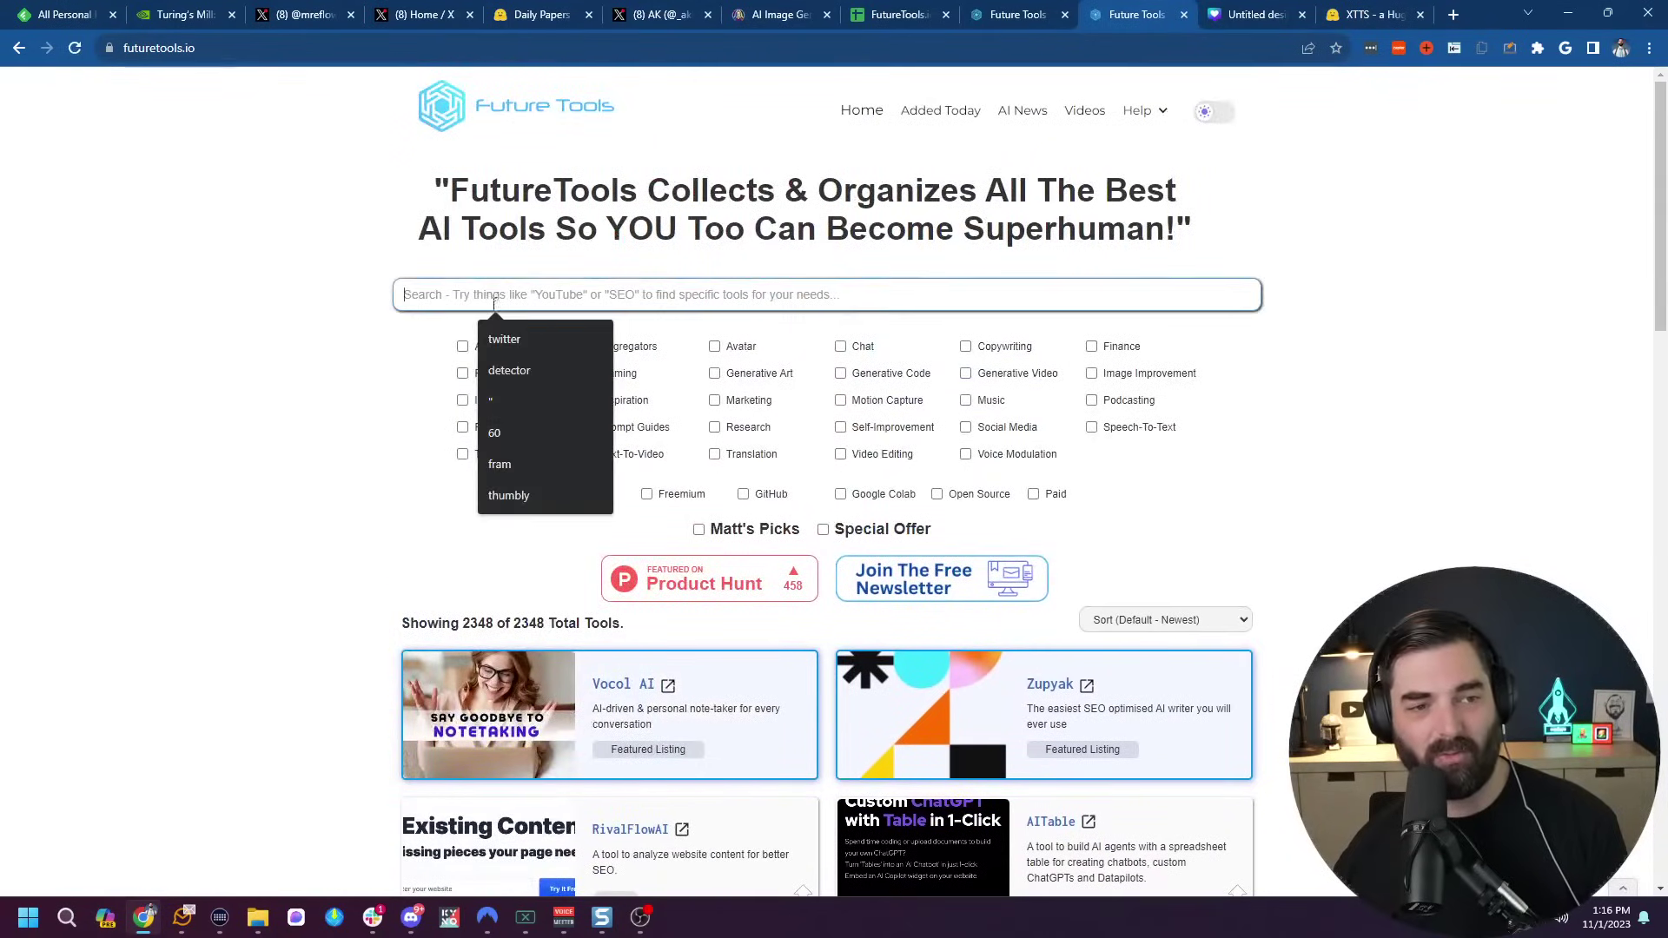
pyautogui.write('swap')
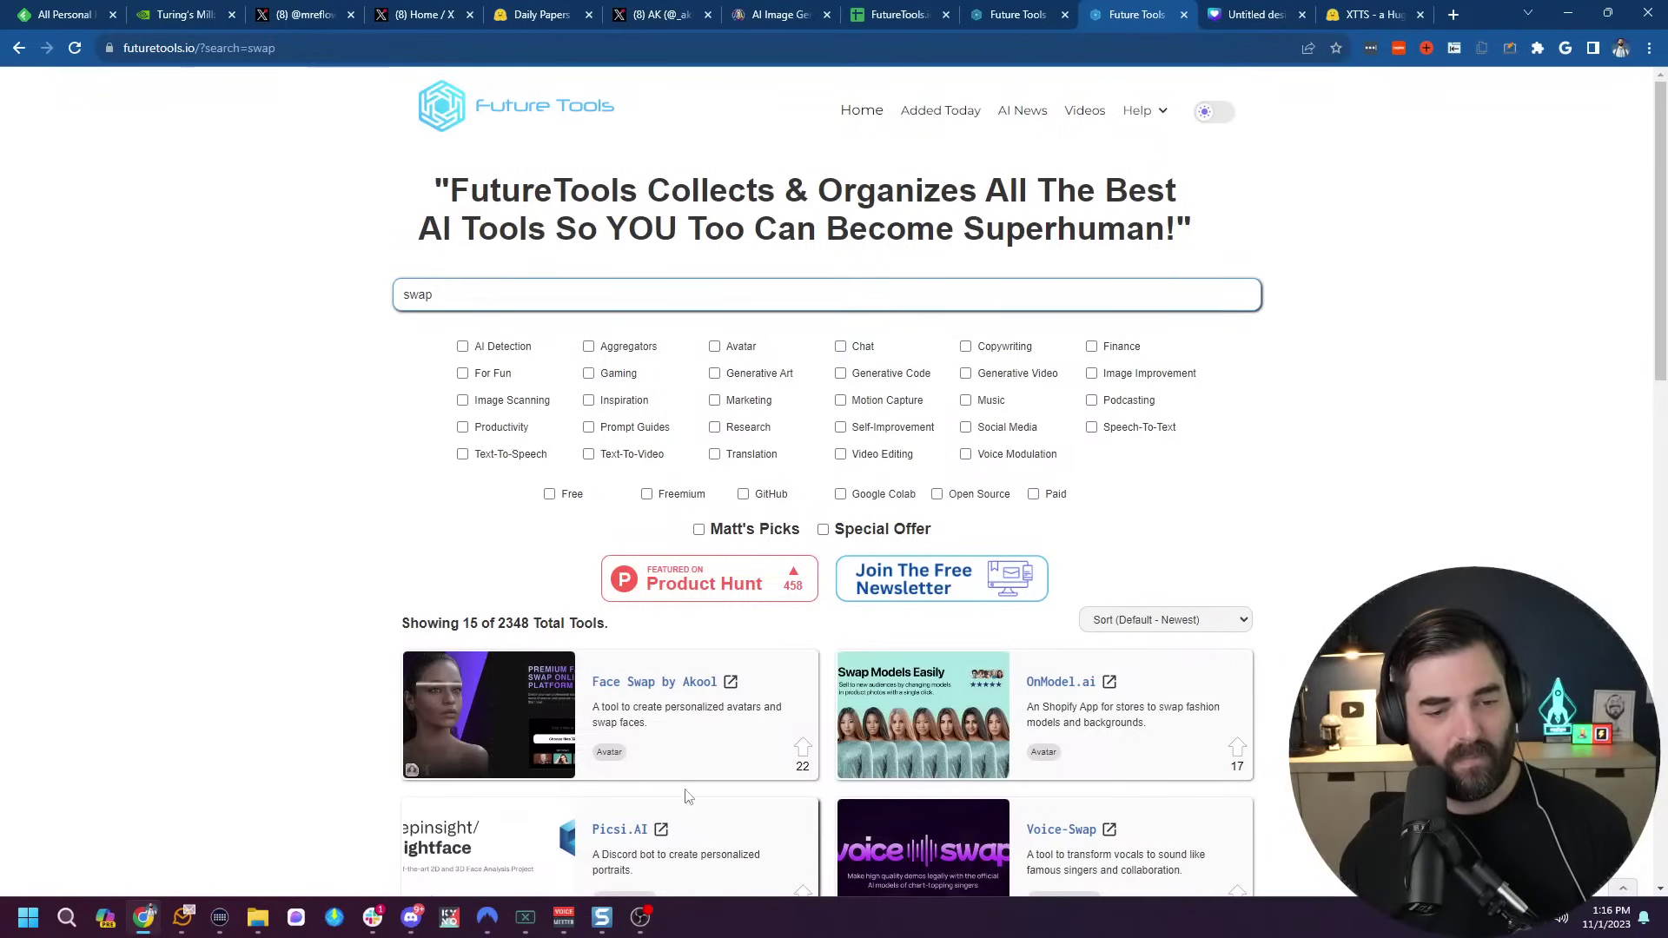
pyautogui.scroll(-2, 728, 695)
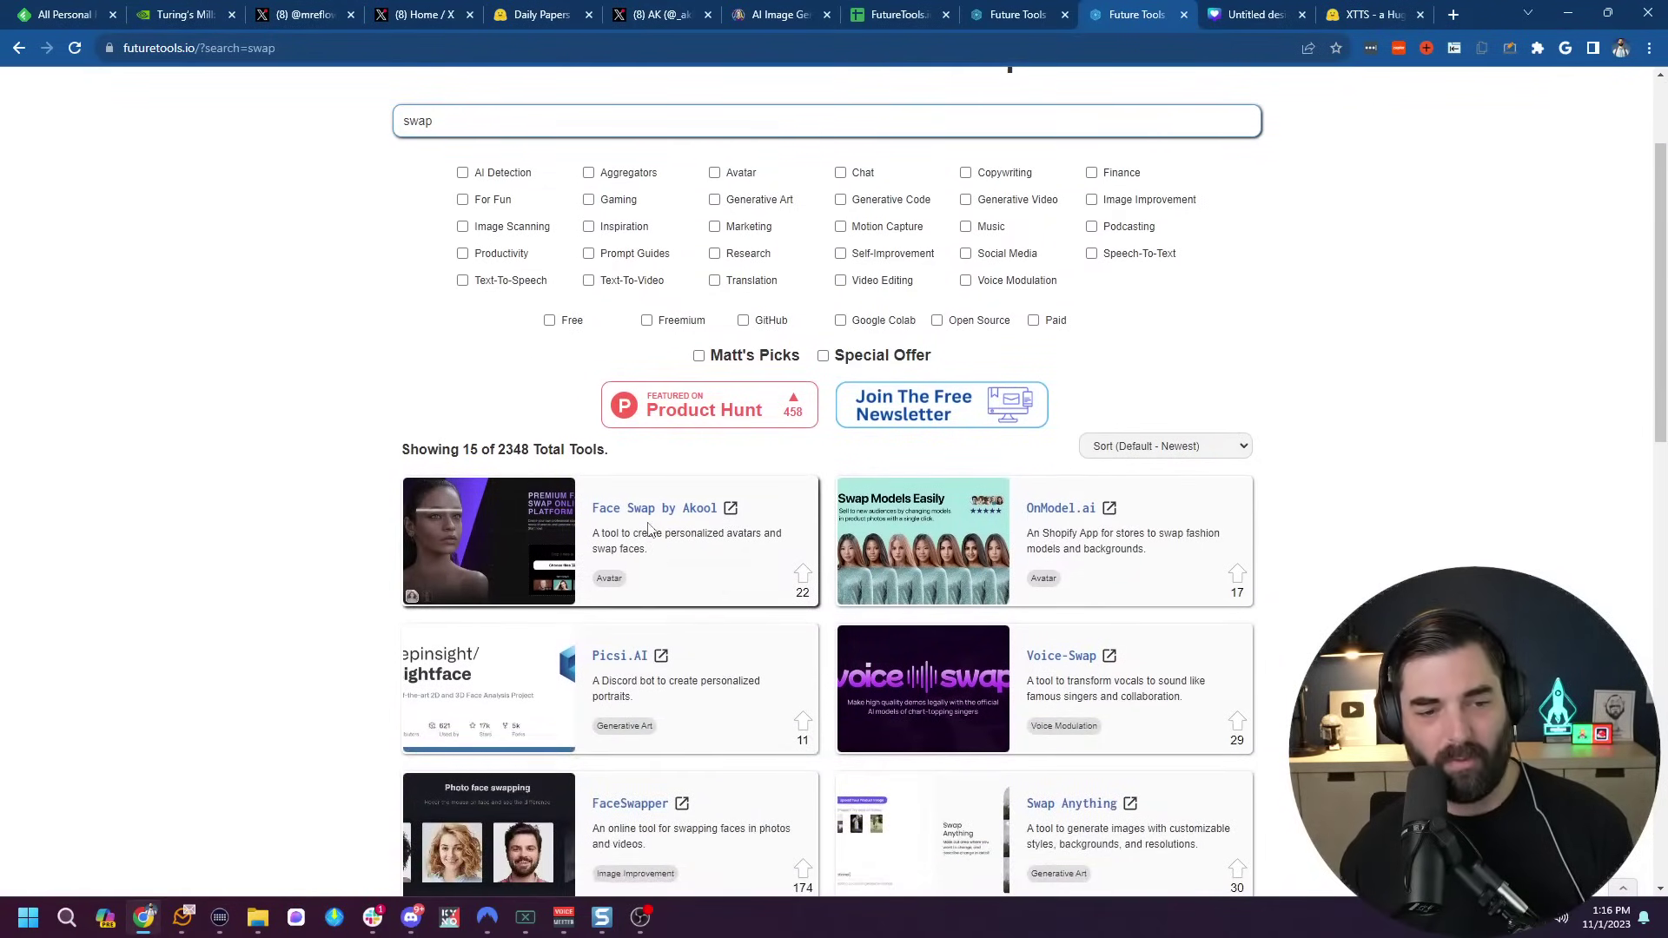
# Open the Face Swap by Akool listing in a new tab and visit the tool's website.
pyautogui.middleClick(686, 513)
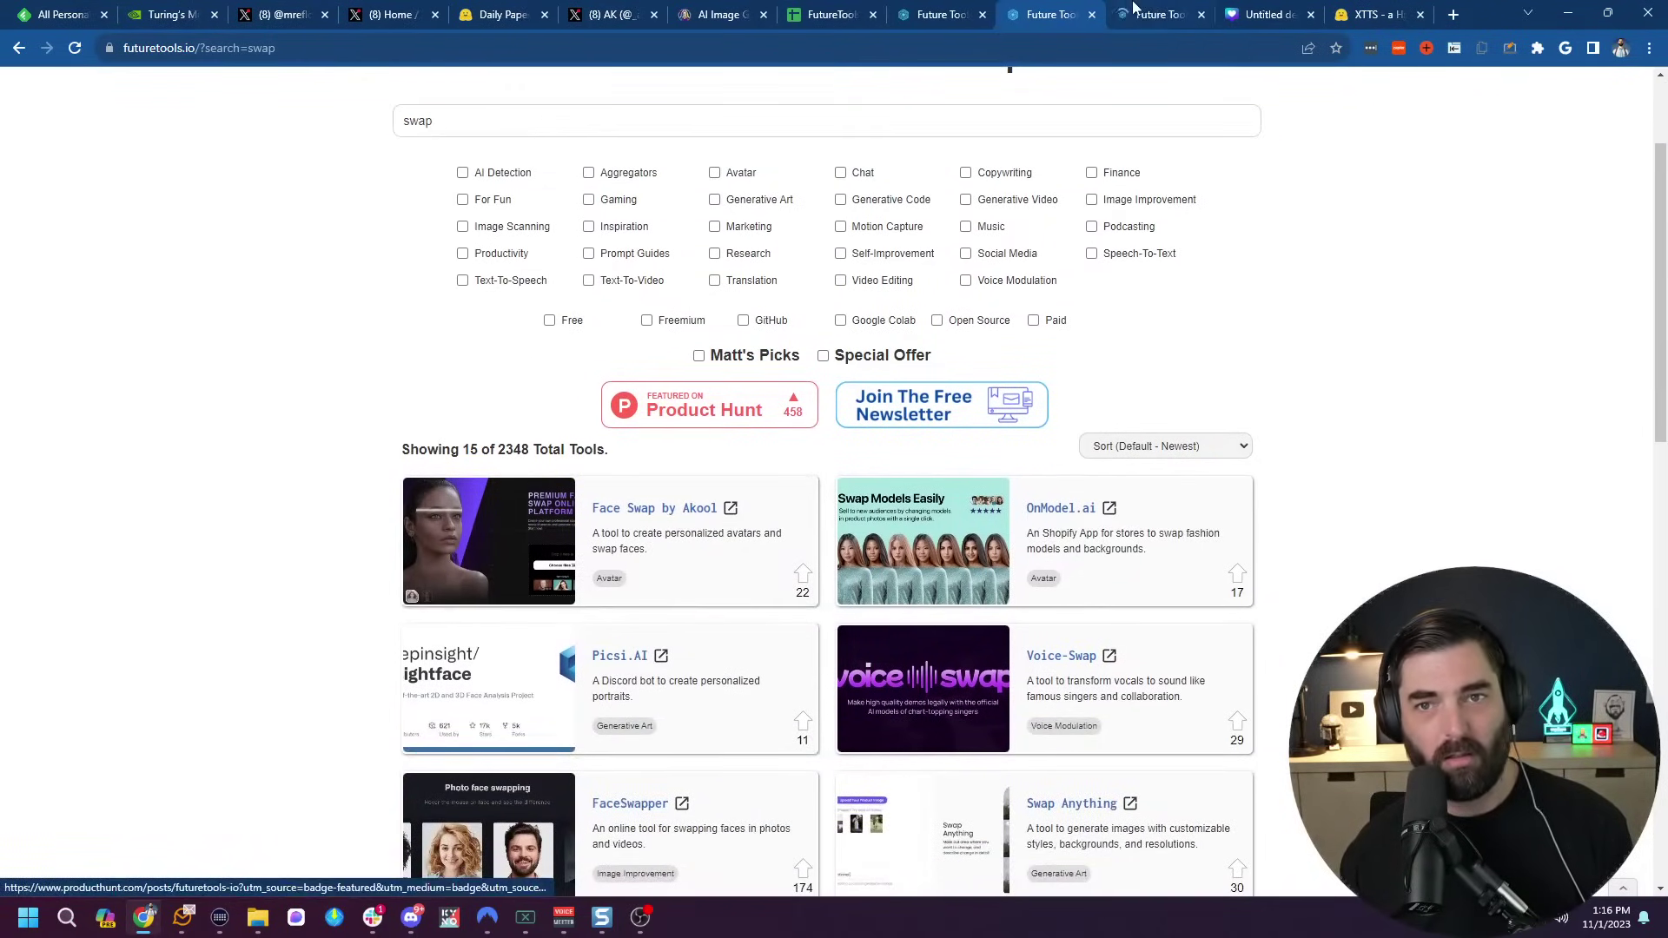
pyautogui.click(1146, 10)
pyautogui.click(1033, 550)
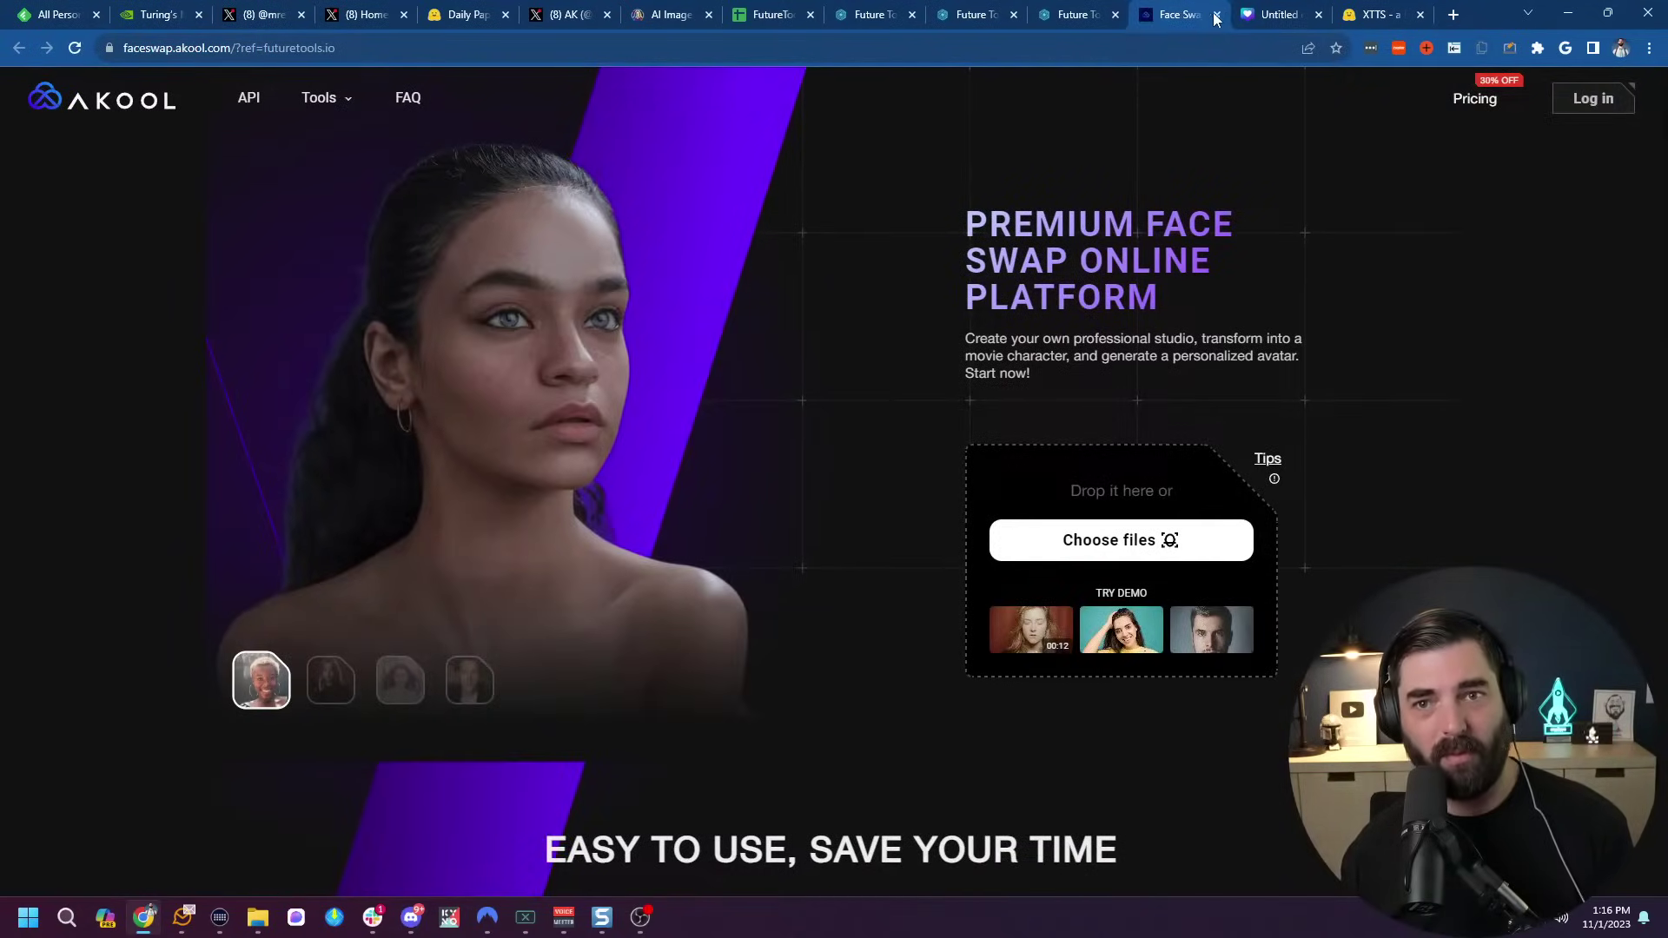
# Close the Akool website, its Future Tools listing, and the Canva design.
pyautogui.click(1214, 15)
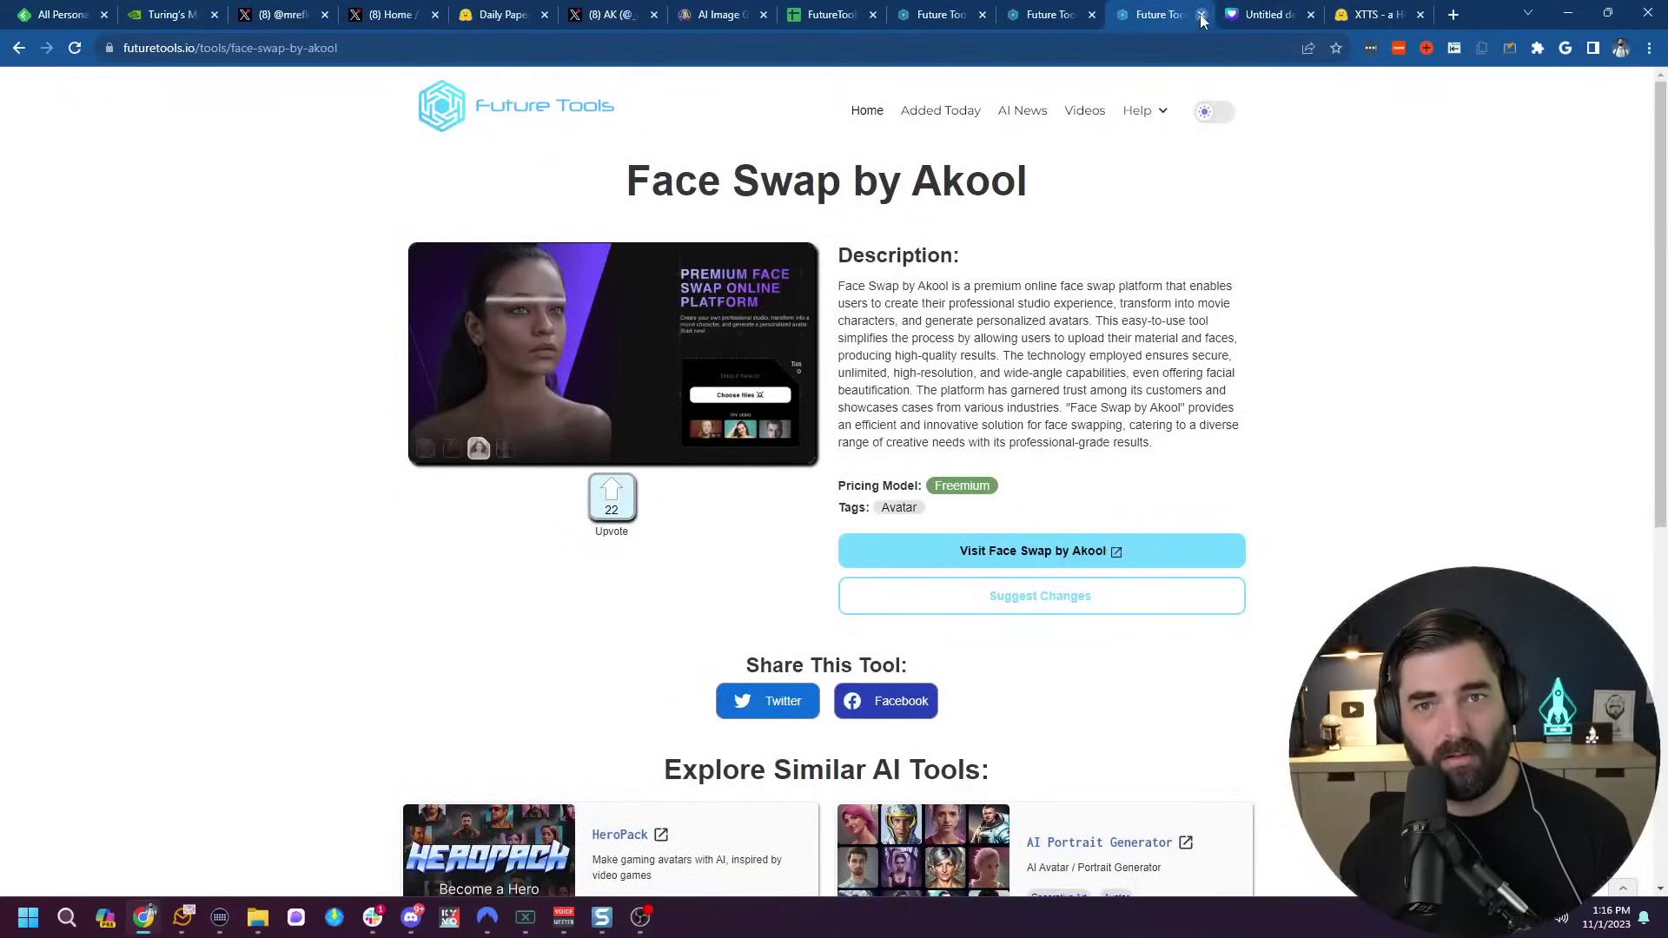
pyautogui.click(1201, 14)
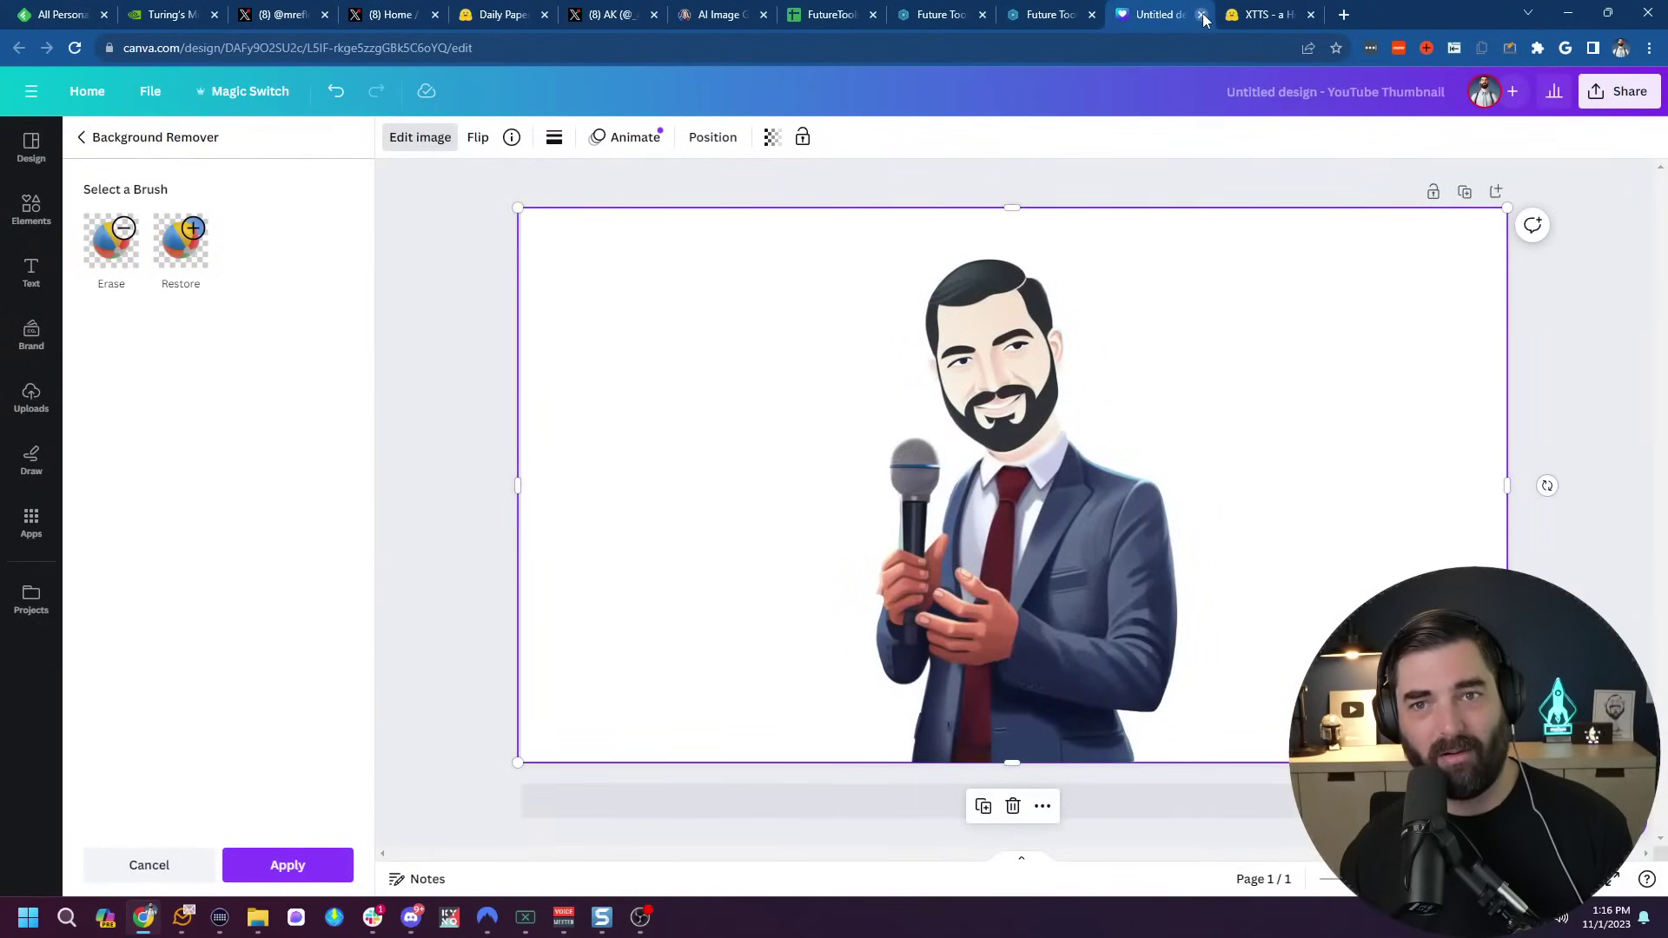
pyautogui.click(1201, 15)
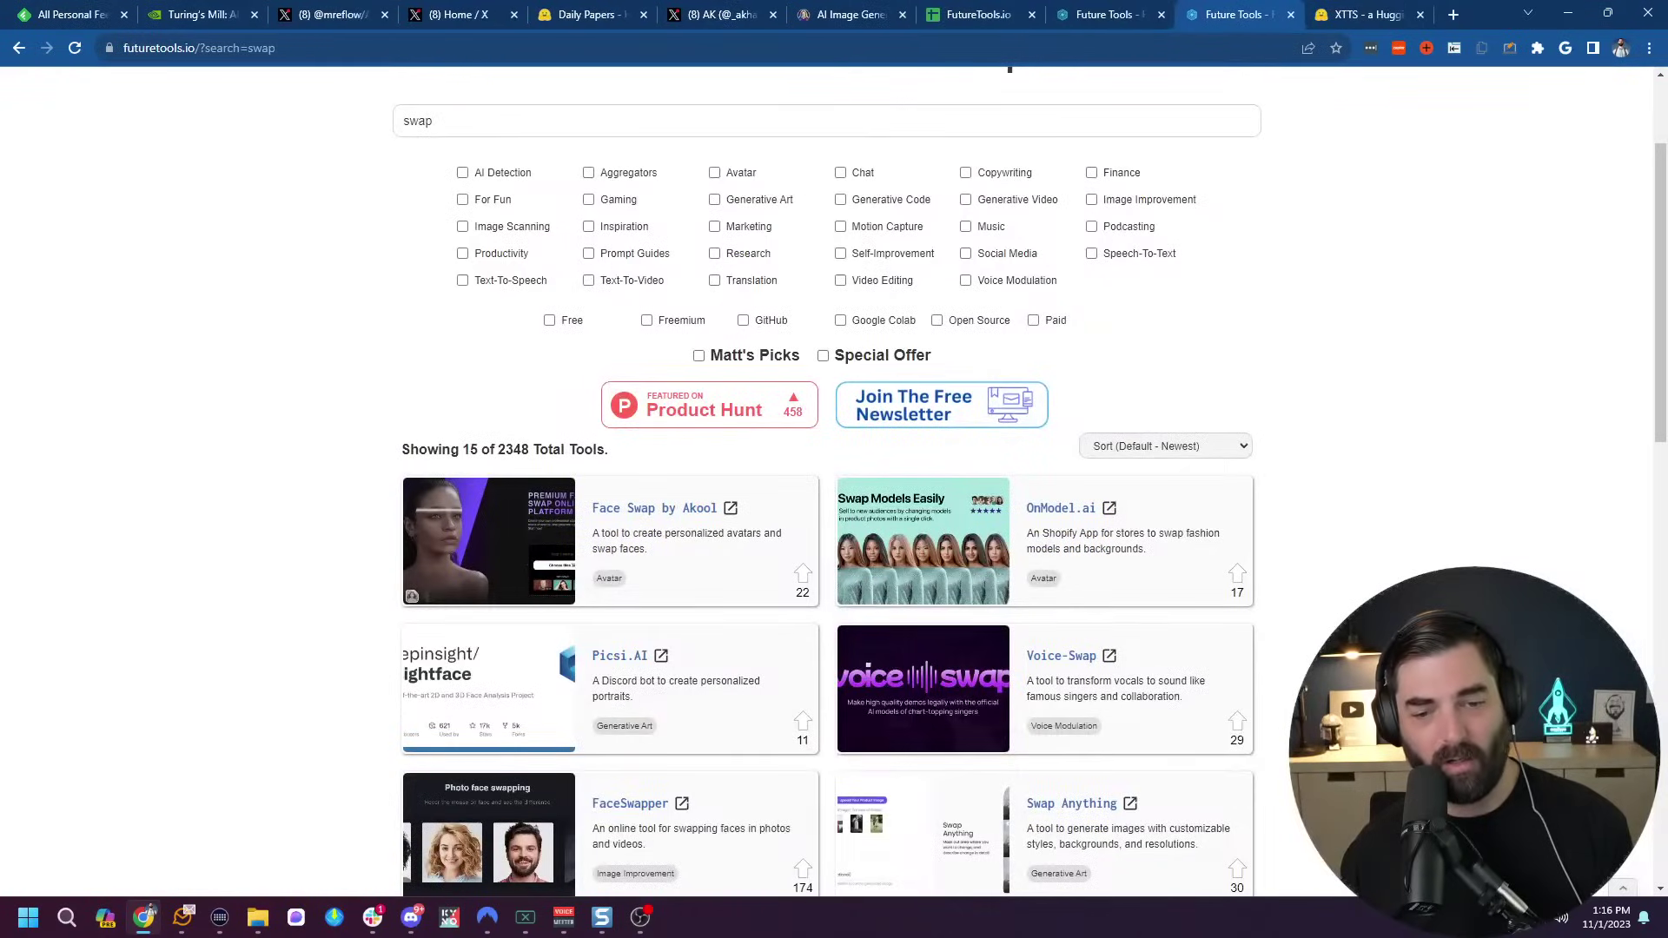
# Find Swapface among the "swap" results and open its website in a new tab.
pyautogui.scroll(-4, 834, 478)
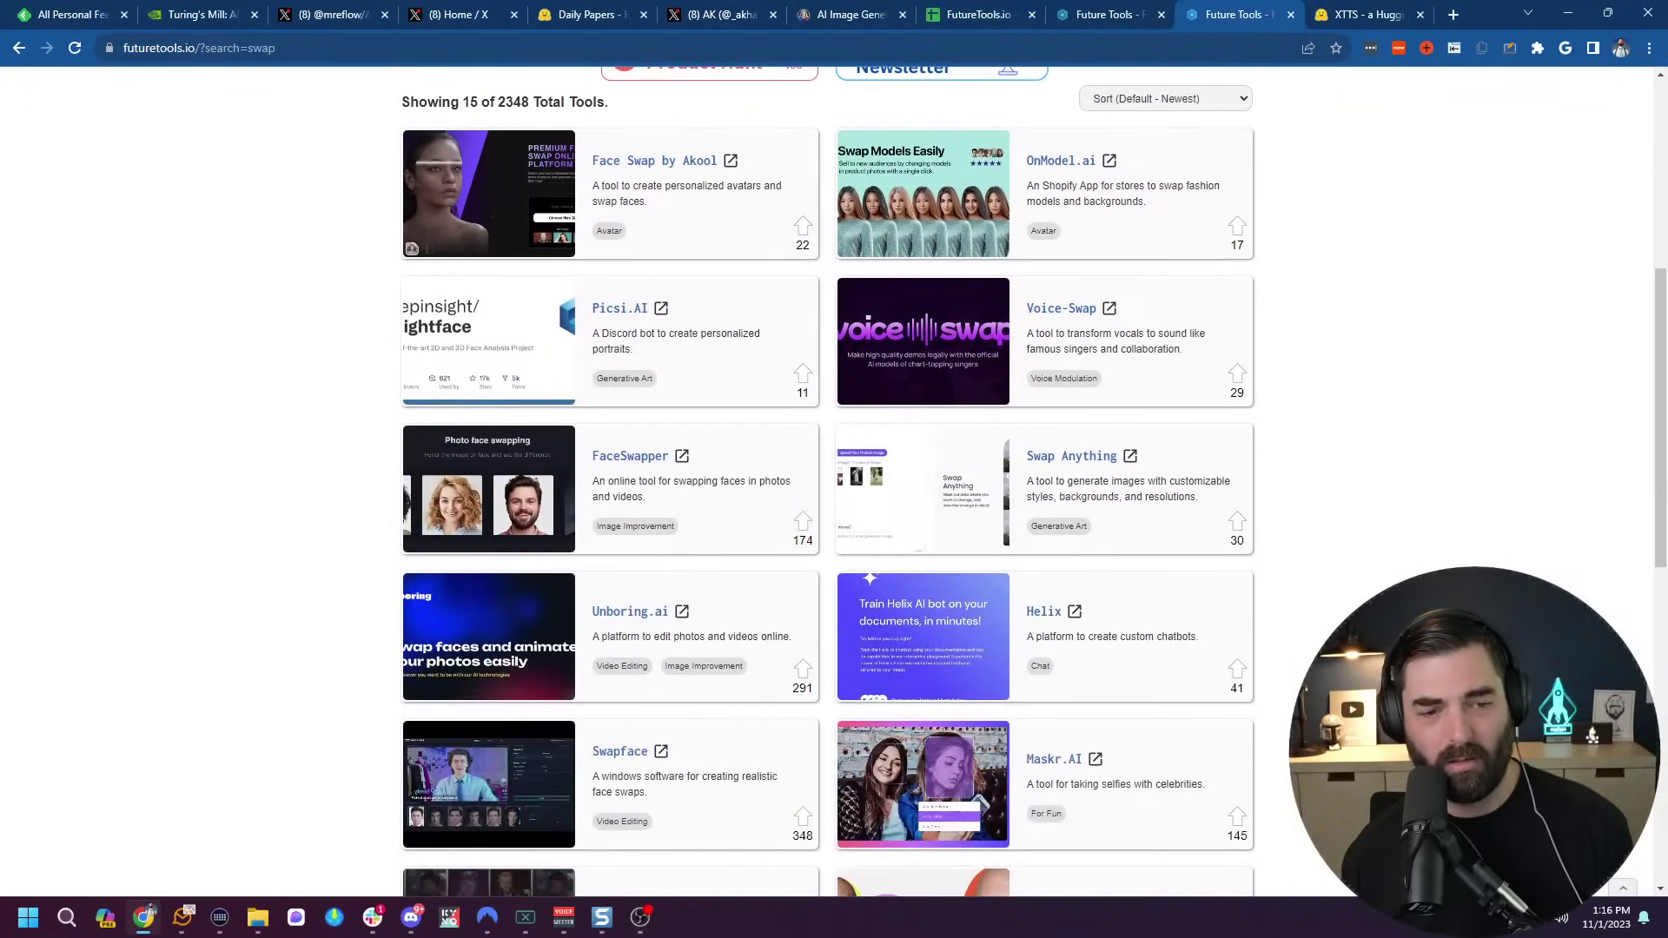
pyautogui.scroll(-4, 660, 404)
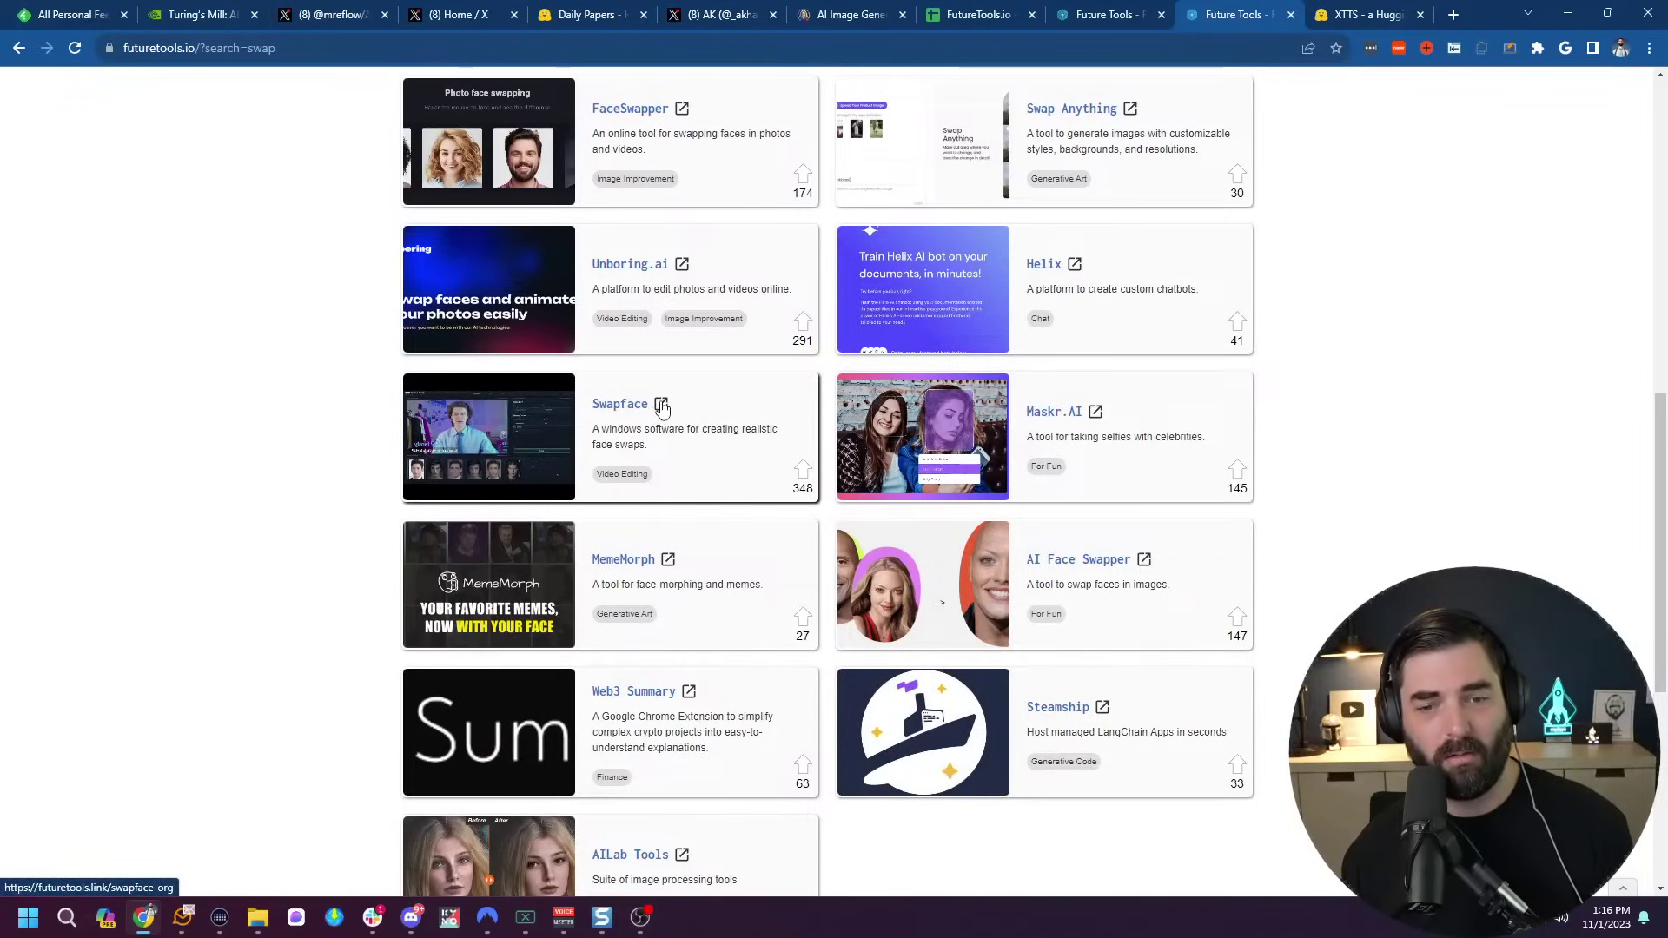
pyautogui.click(661, 406)
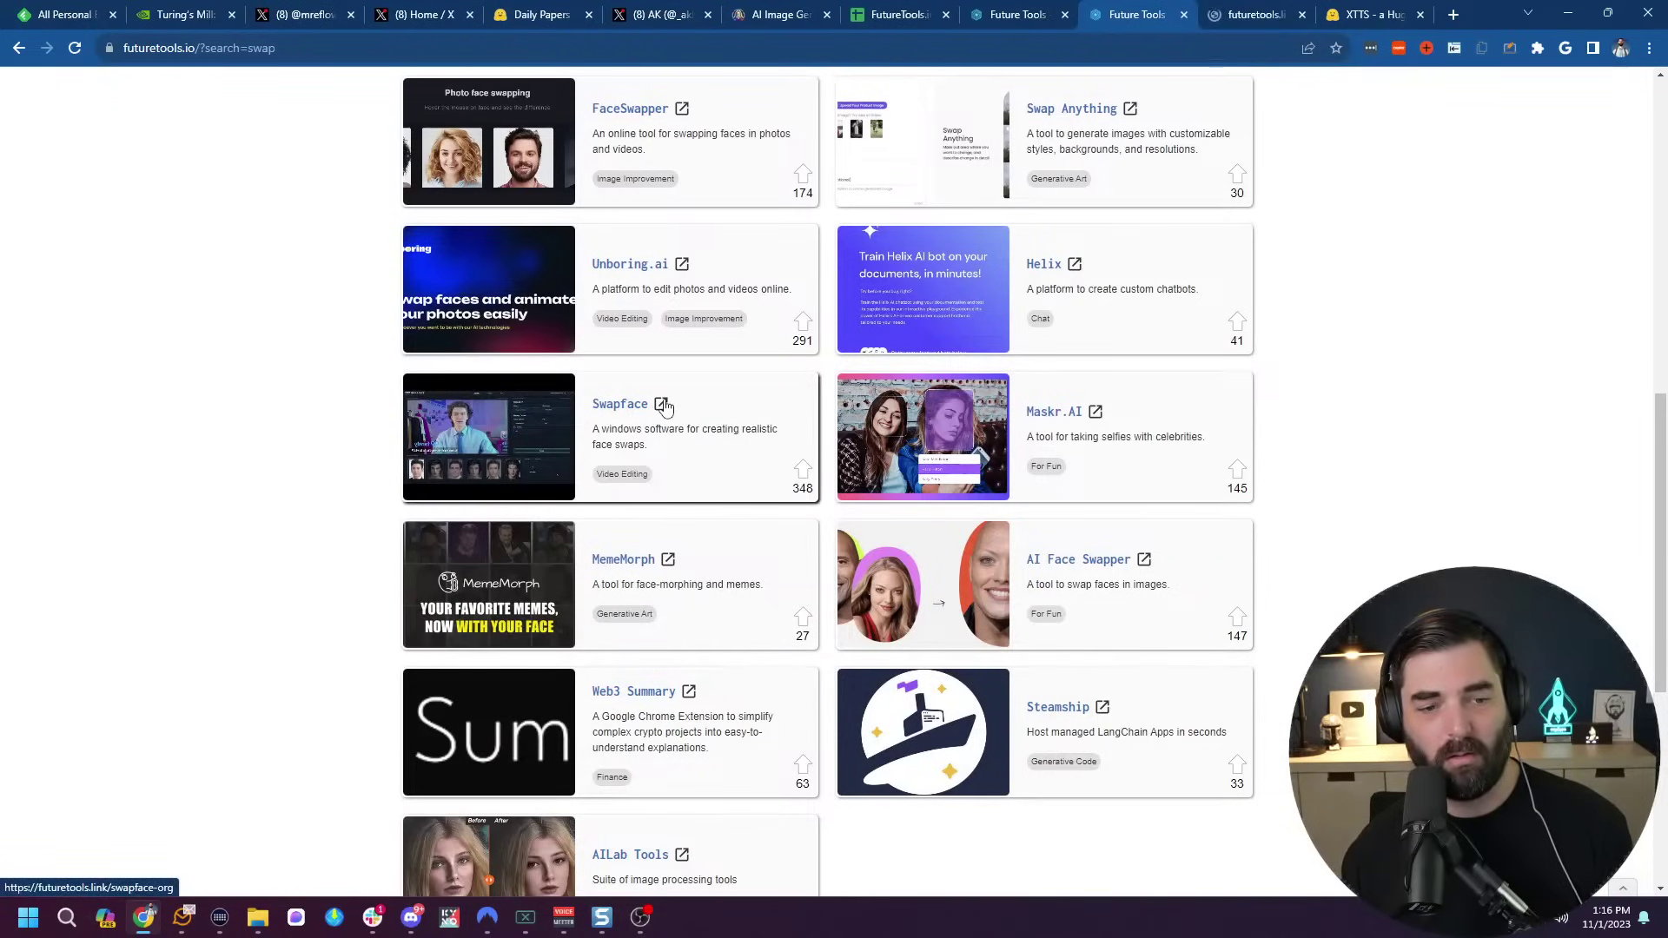
pyautogui.hotkey('ctrl', 'Tab')
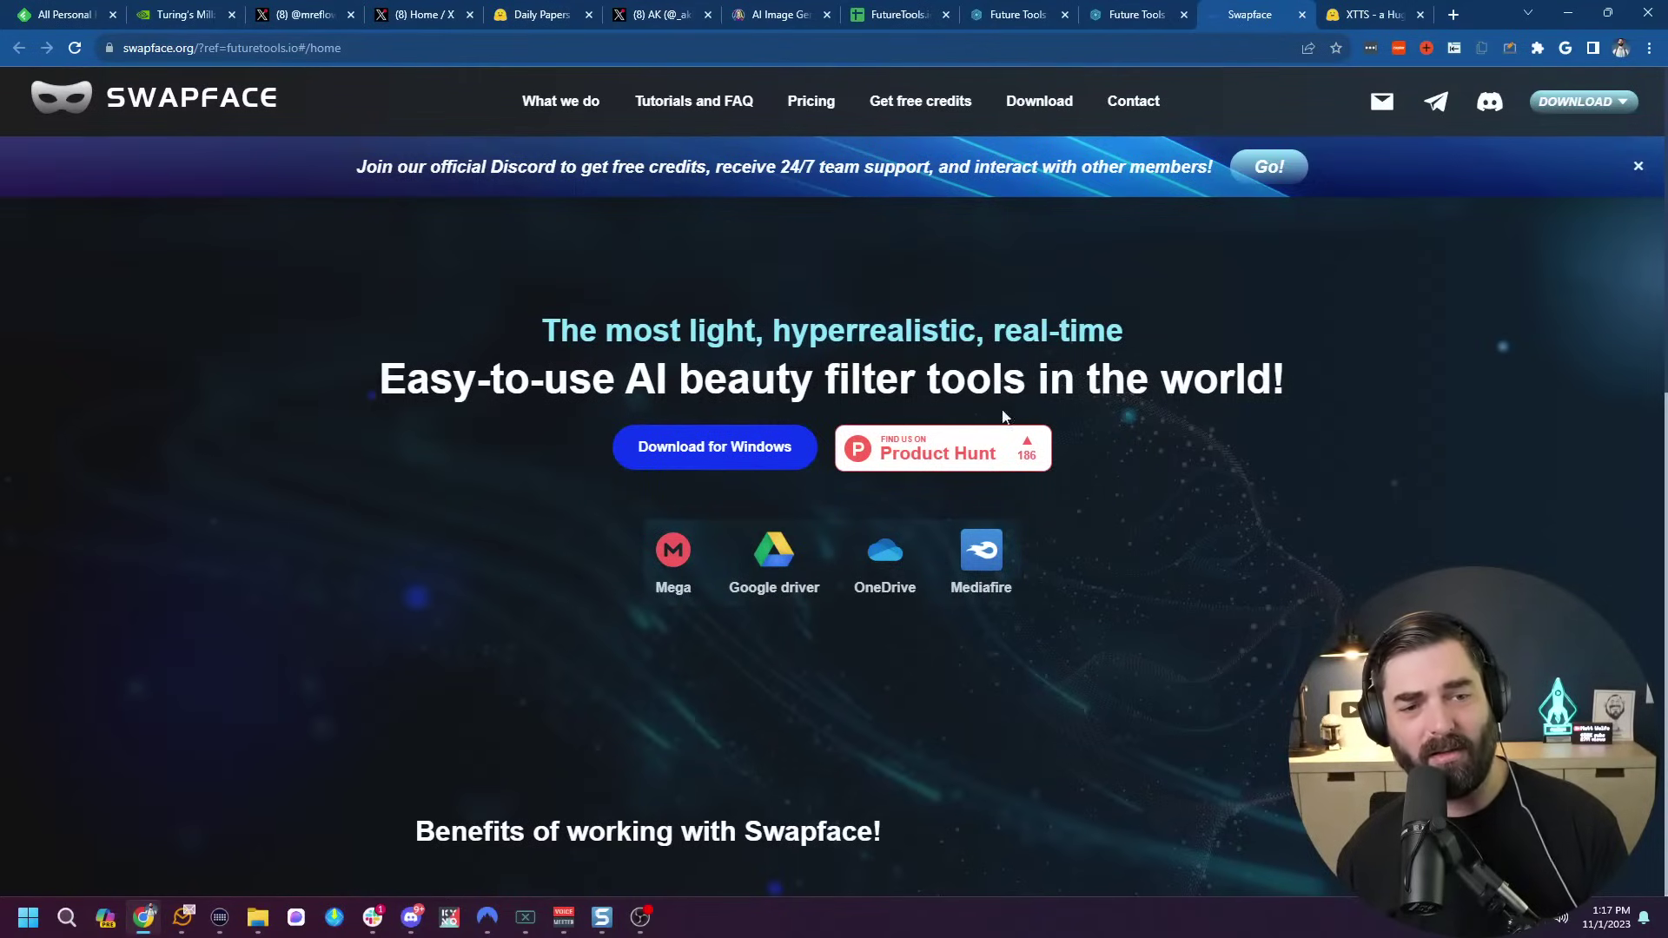
# Examine the Swapface home page, including its system requirements, and read through the Tutorials and FAQ page.
pyautogui.scroll(-15, 1185, 666)
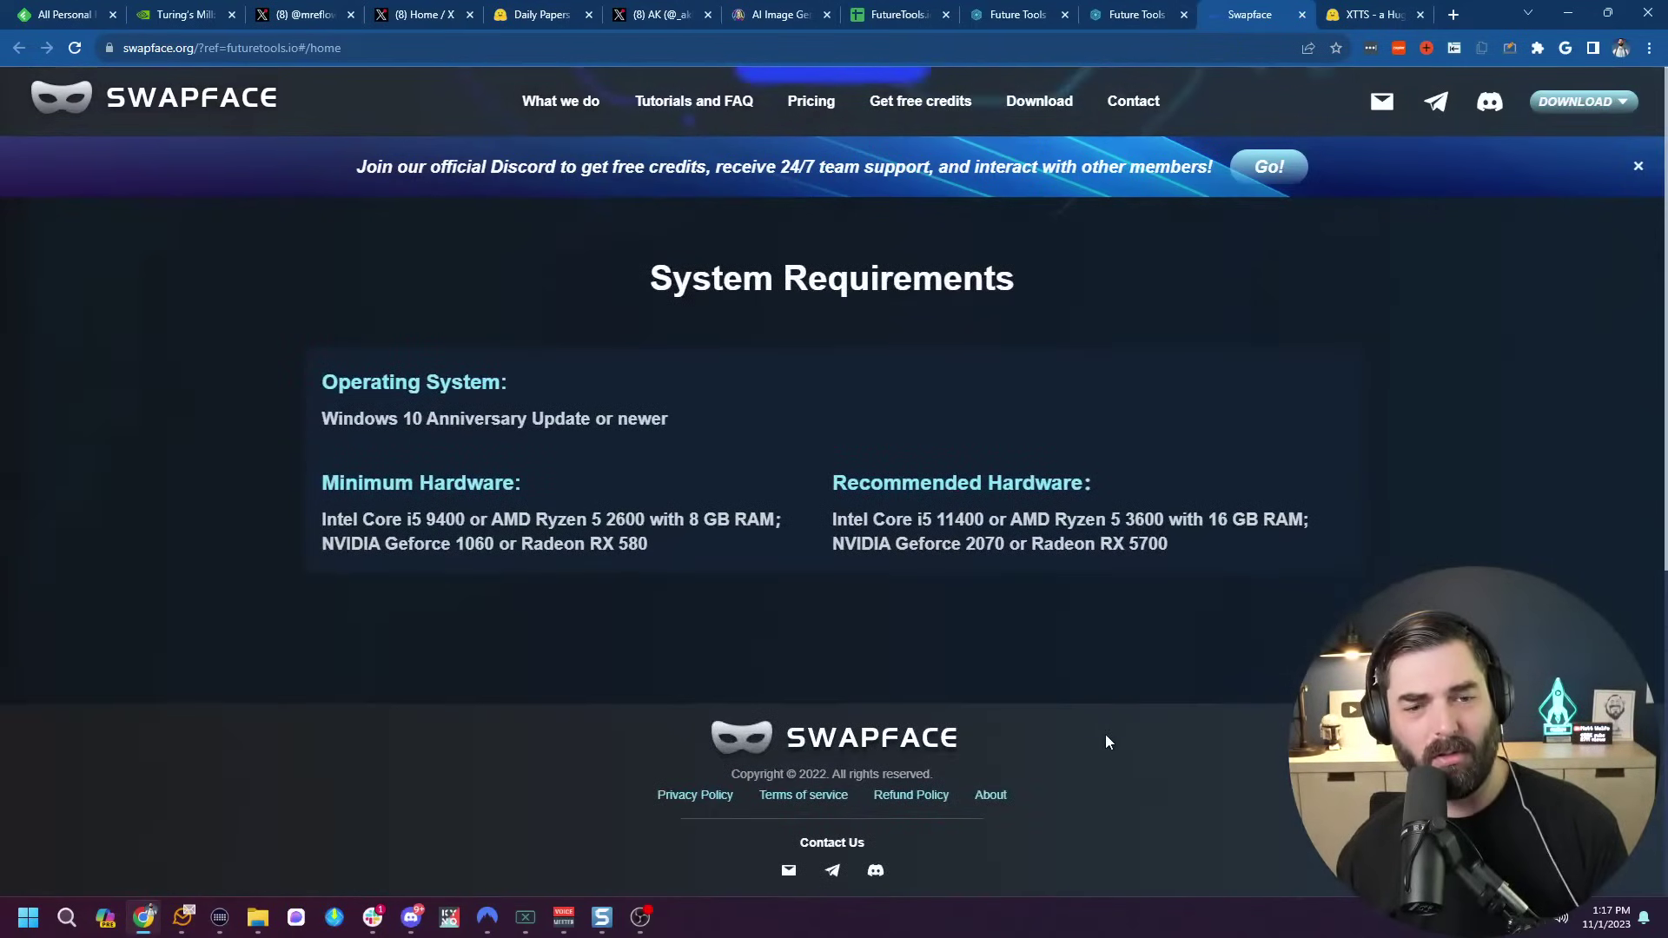
pyautogui.scroll(6, 1105, 738)
pyautogui.scroll(8, 1075, 788)
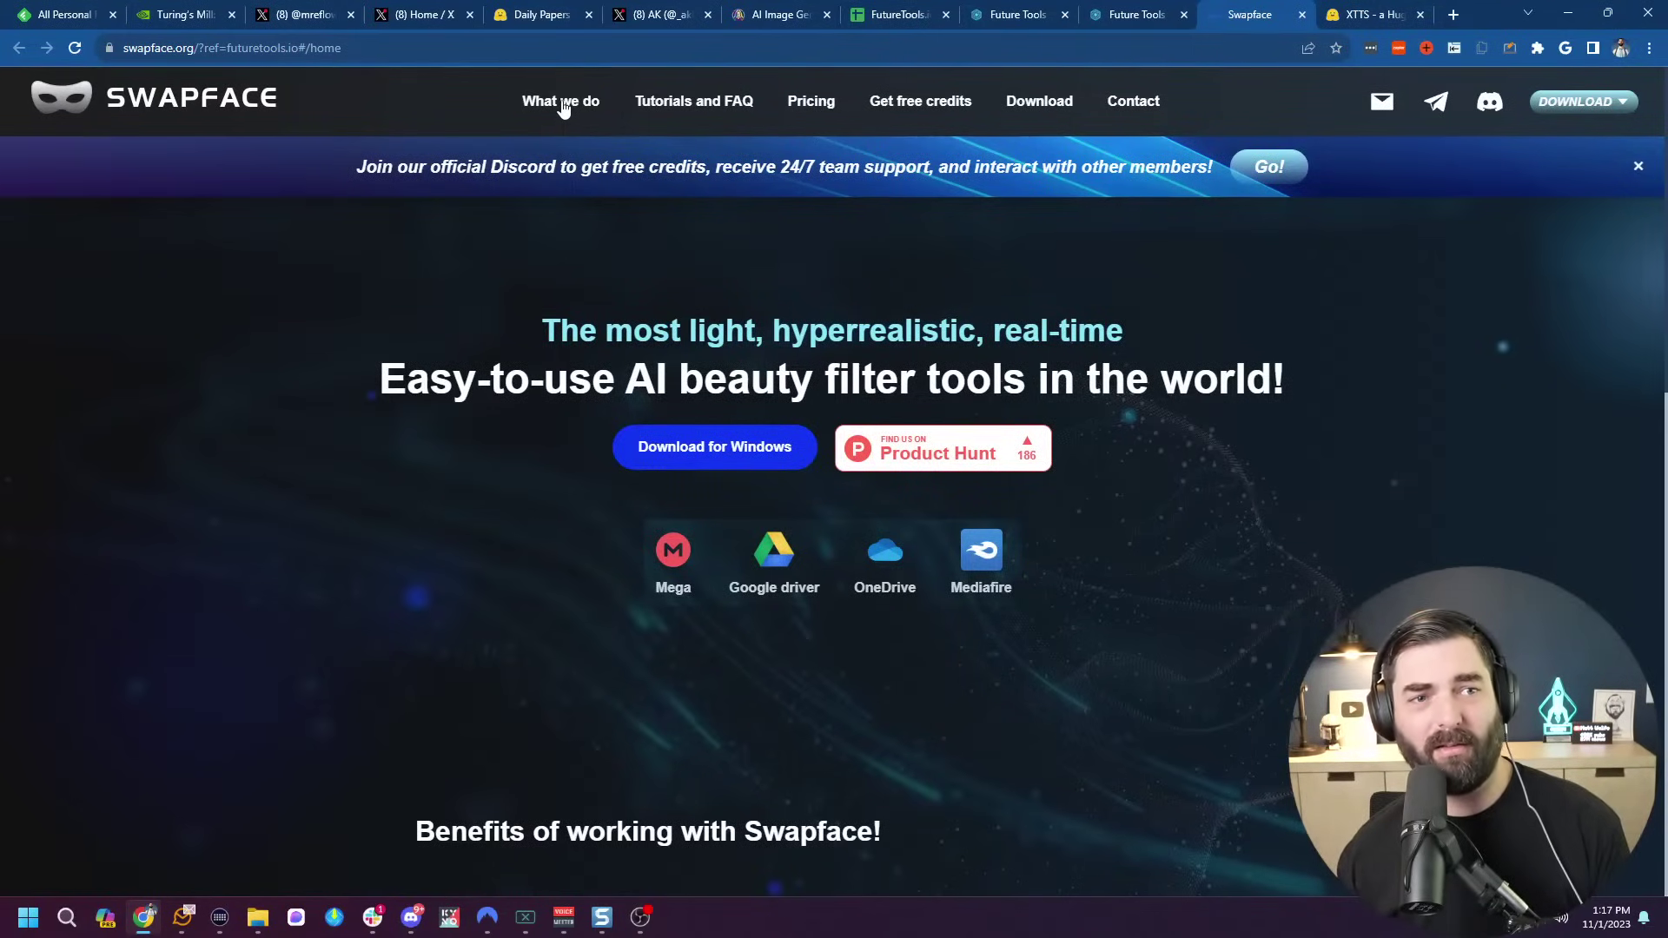
pyautogui.click(703, 106)
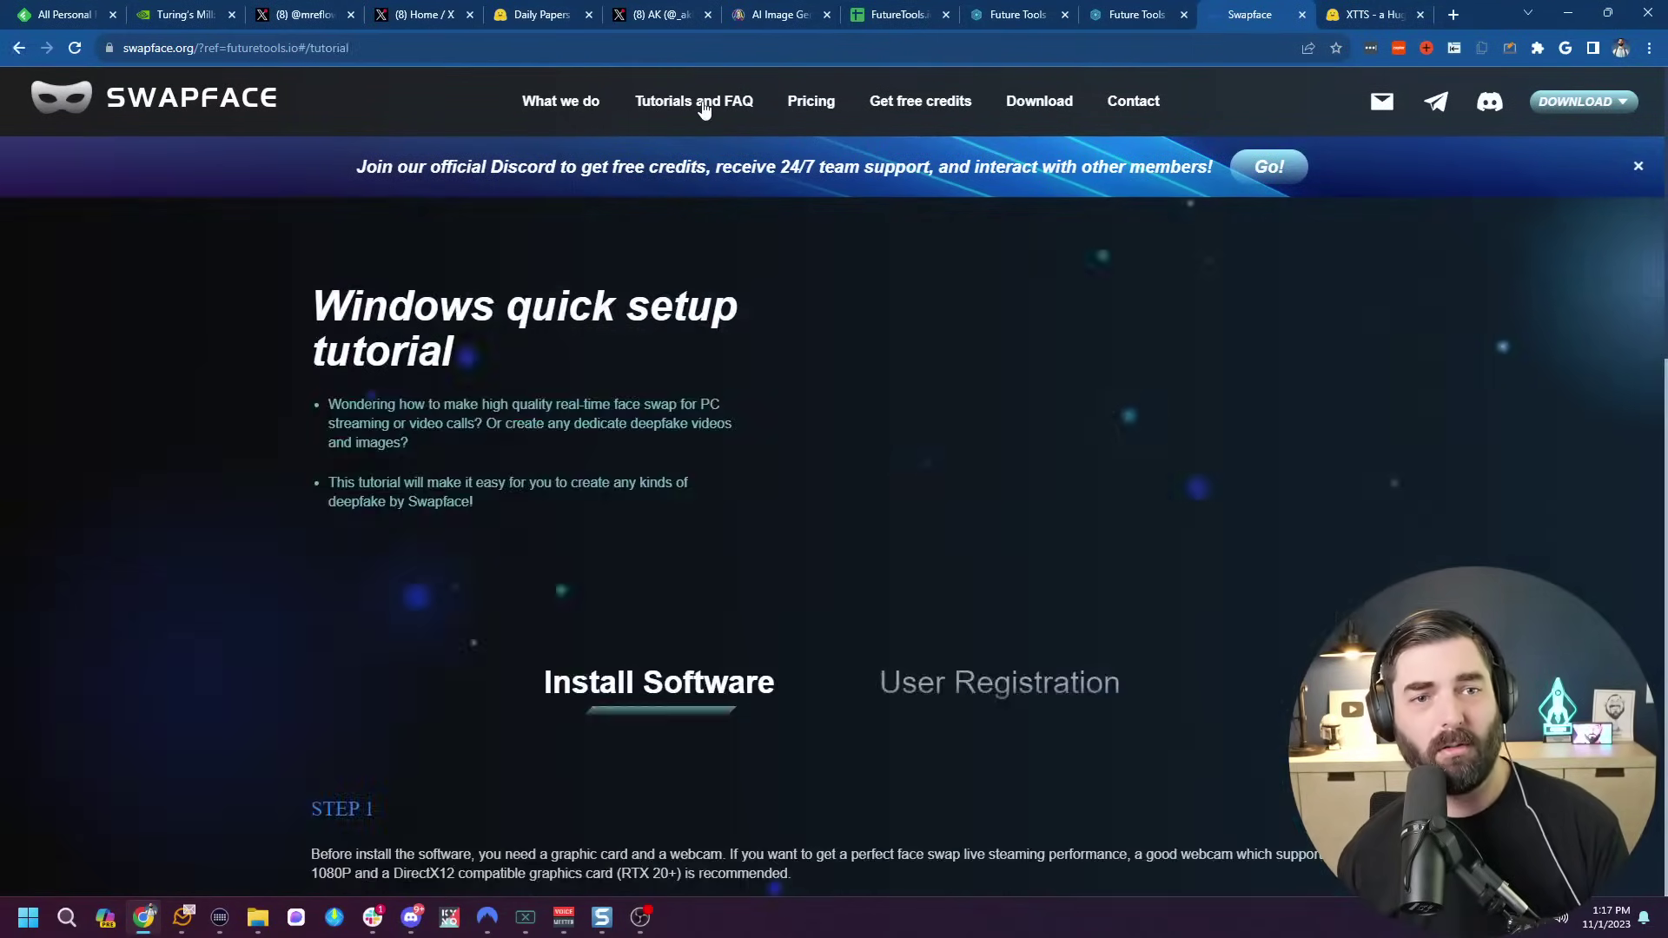
pyautogui.scroll(-15, 852, 337)
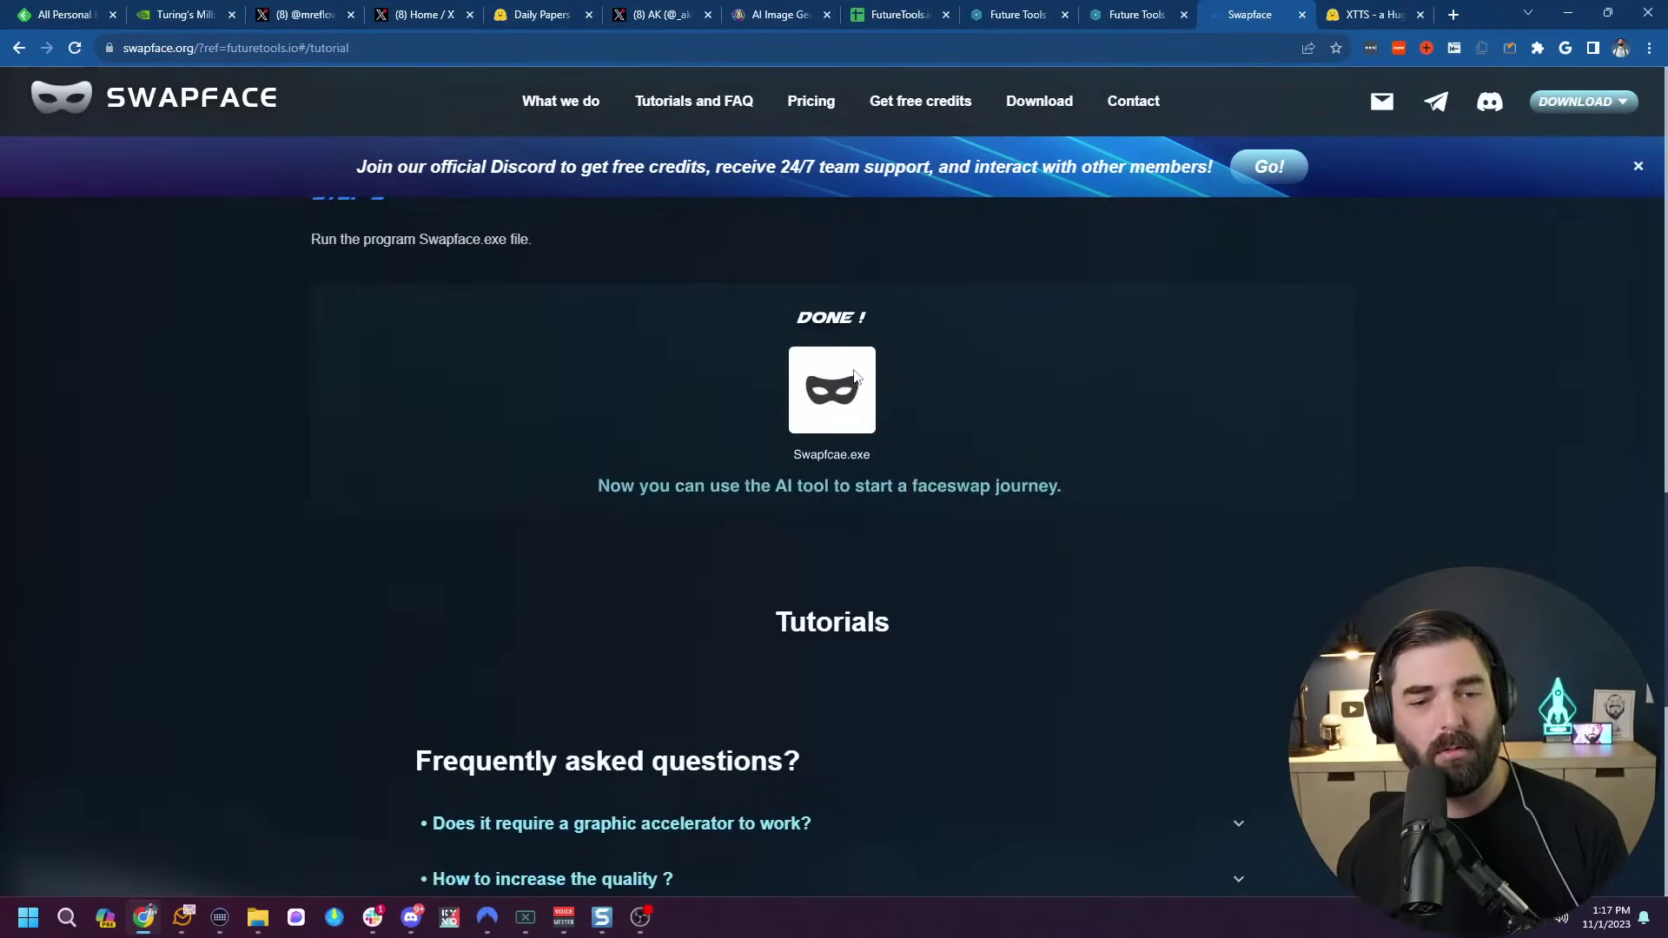
pyautogui.scroll(-5, 856, 375)
pyautogui.scroll(20, 860, 379)
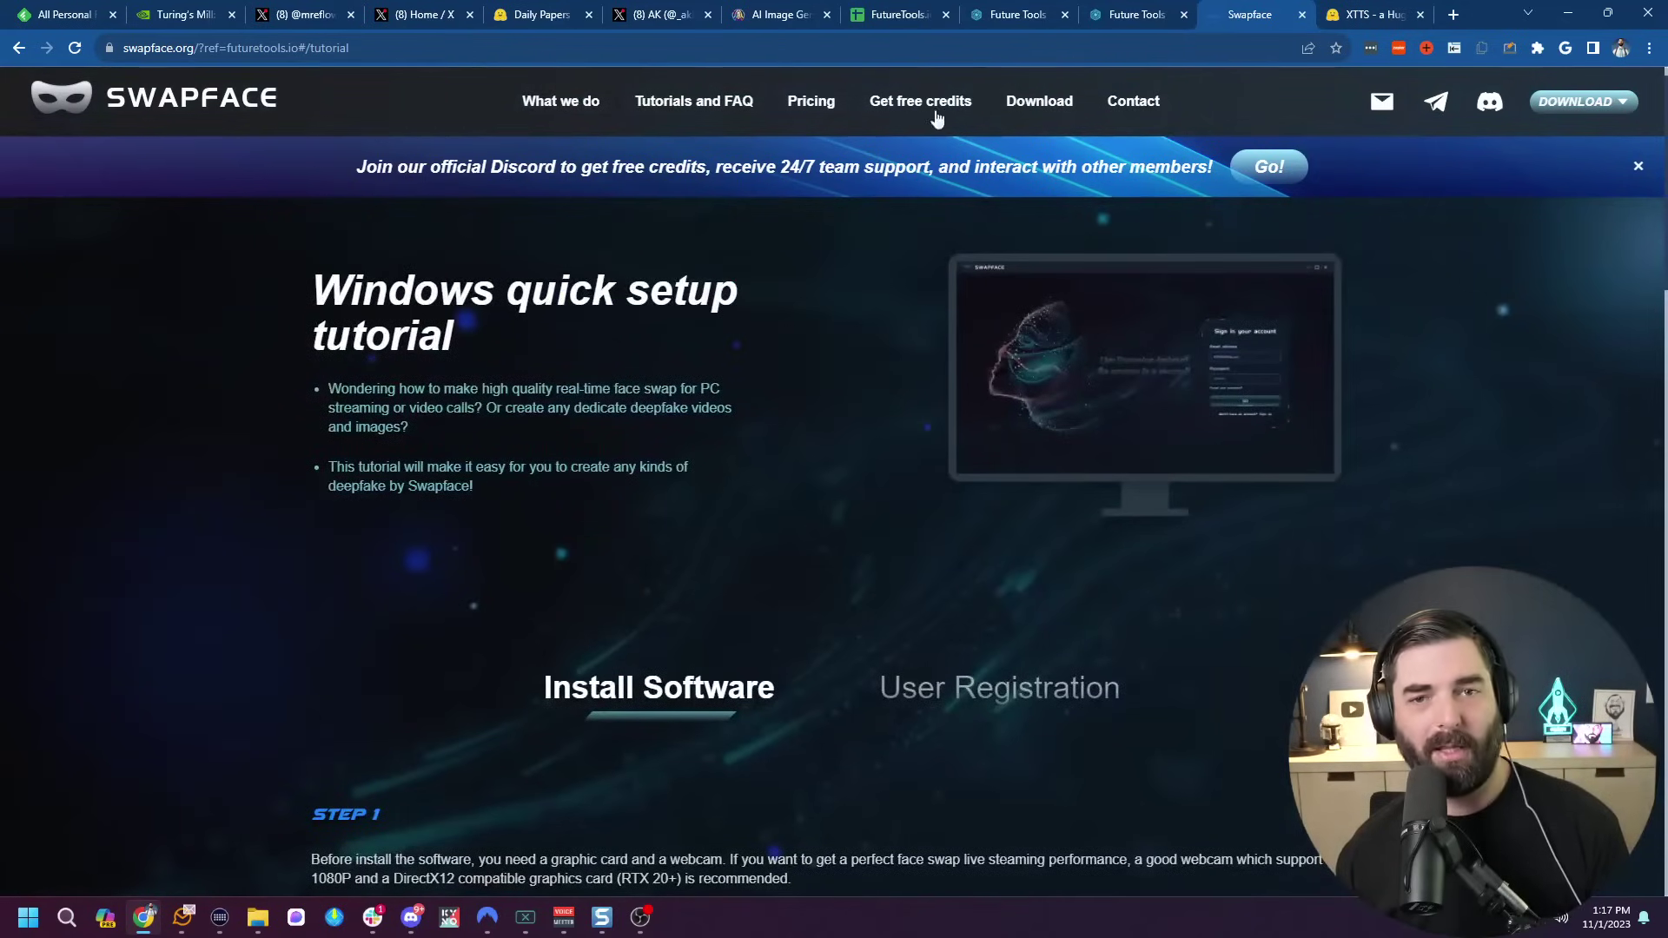
# View Swapface's pricing plans, return to its home page, and try its Download link, closing the blank page.
pyautogui.click(815, 103)
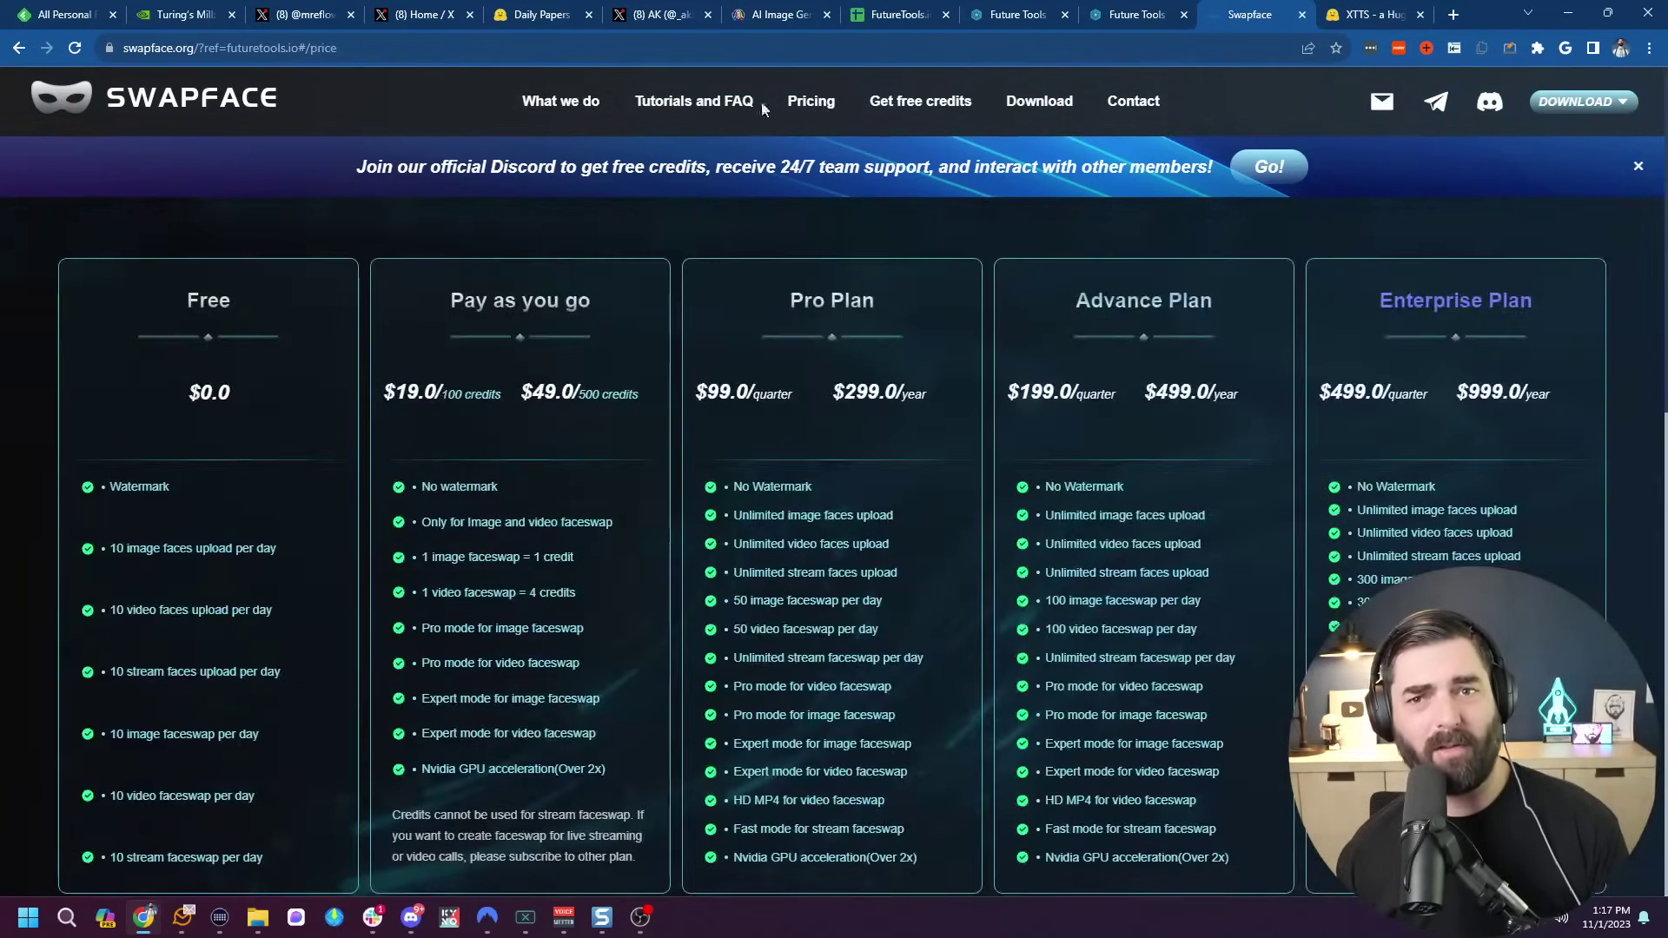
pyautogui.click(717, 108)
pyautogui.click(602, 104)
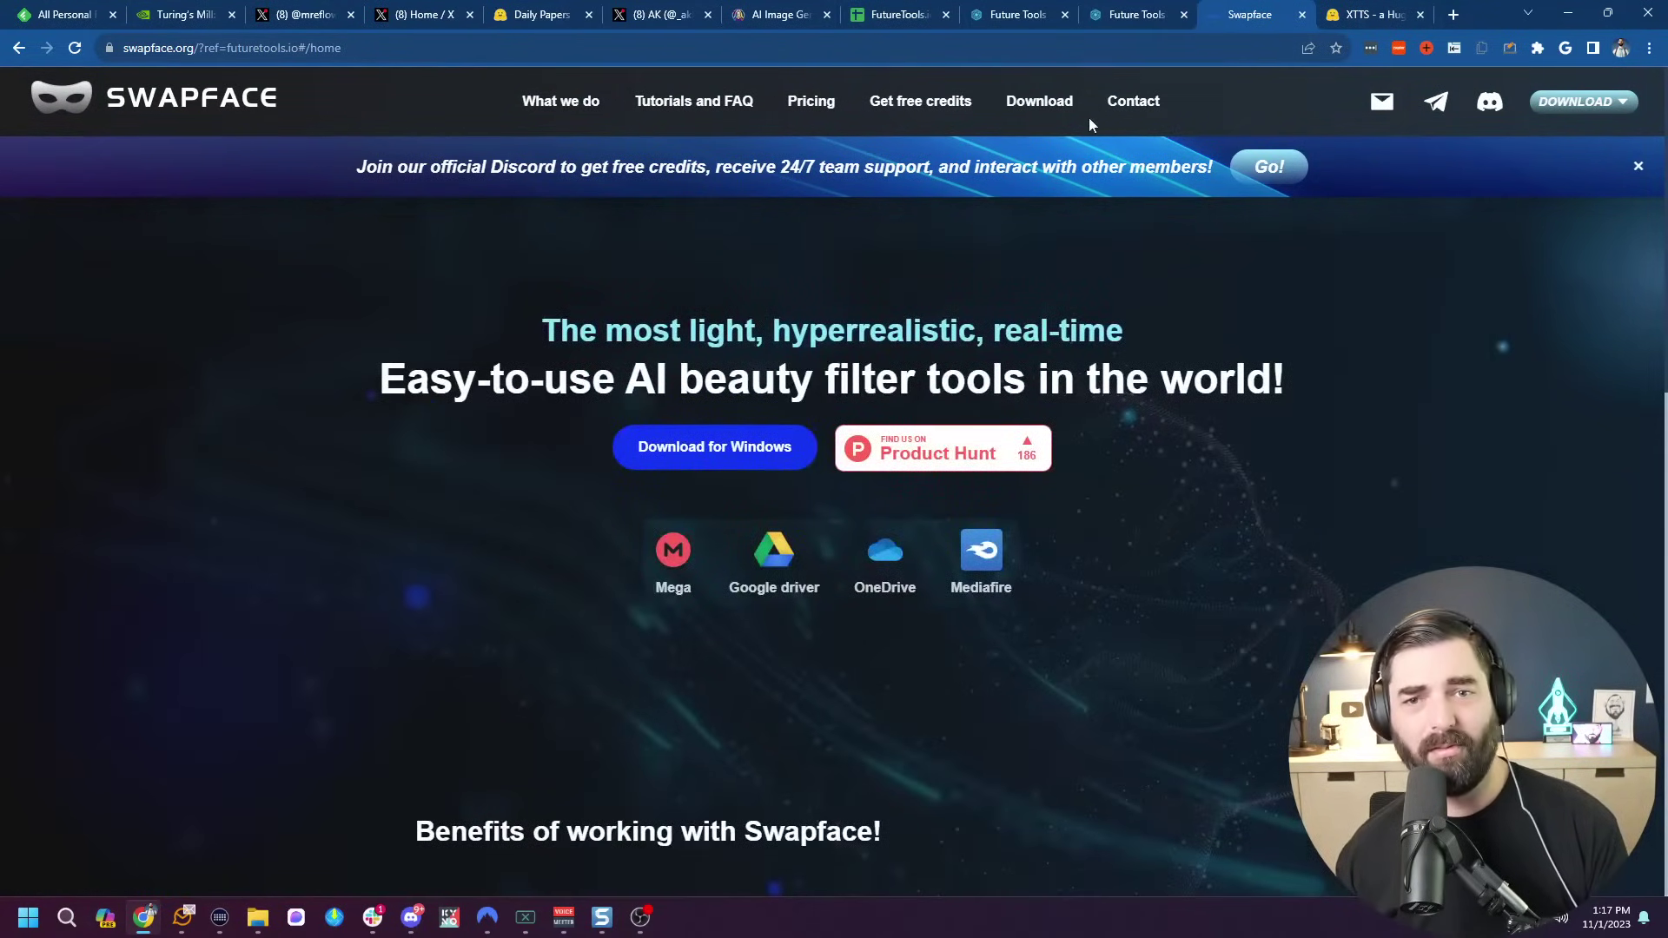
pyautogui.click(1029, 105)
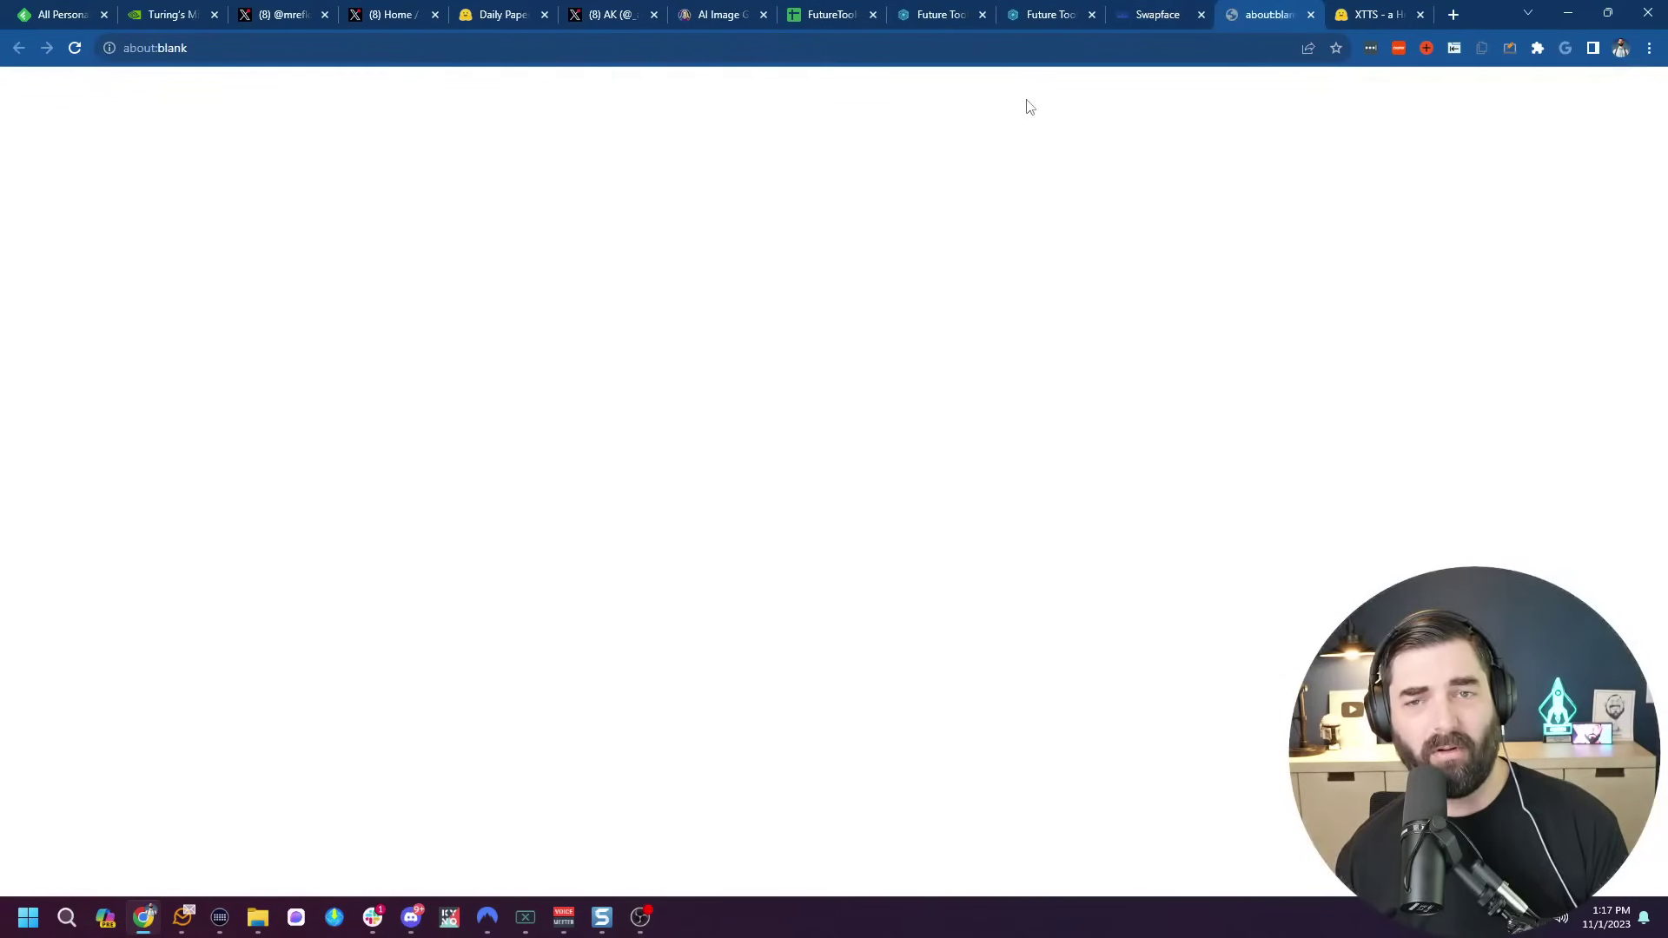
pyautogui.click(1310, 14)
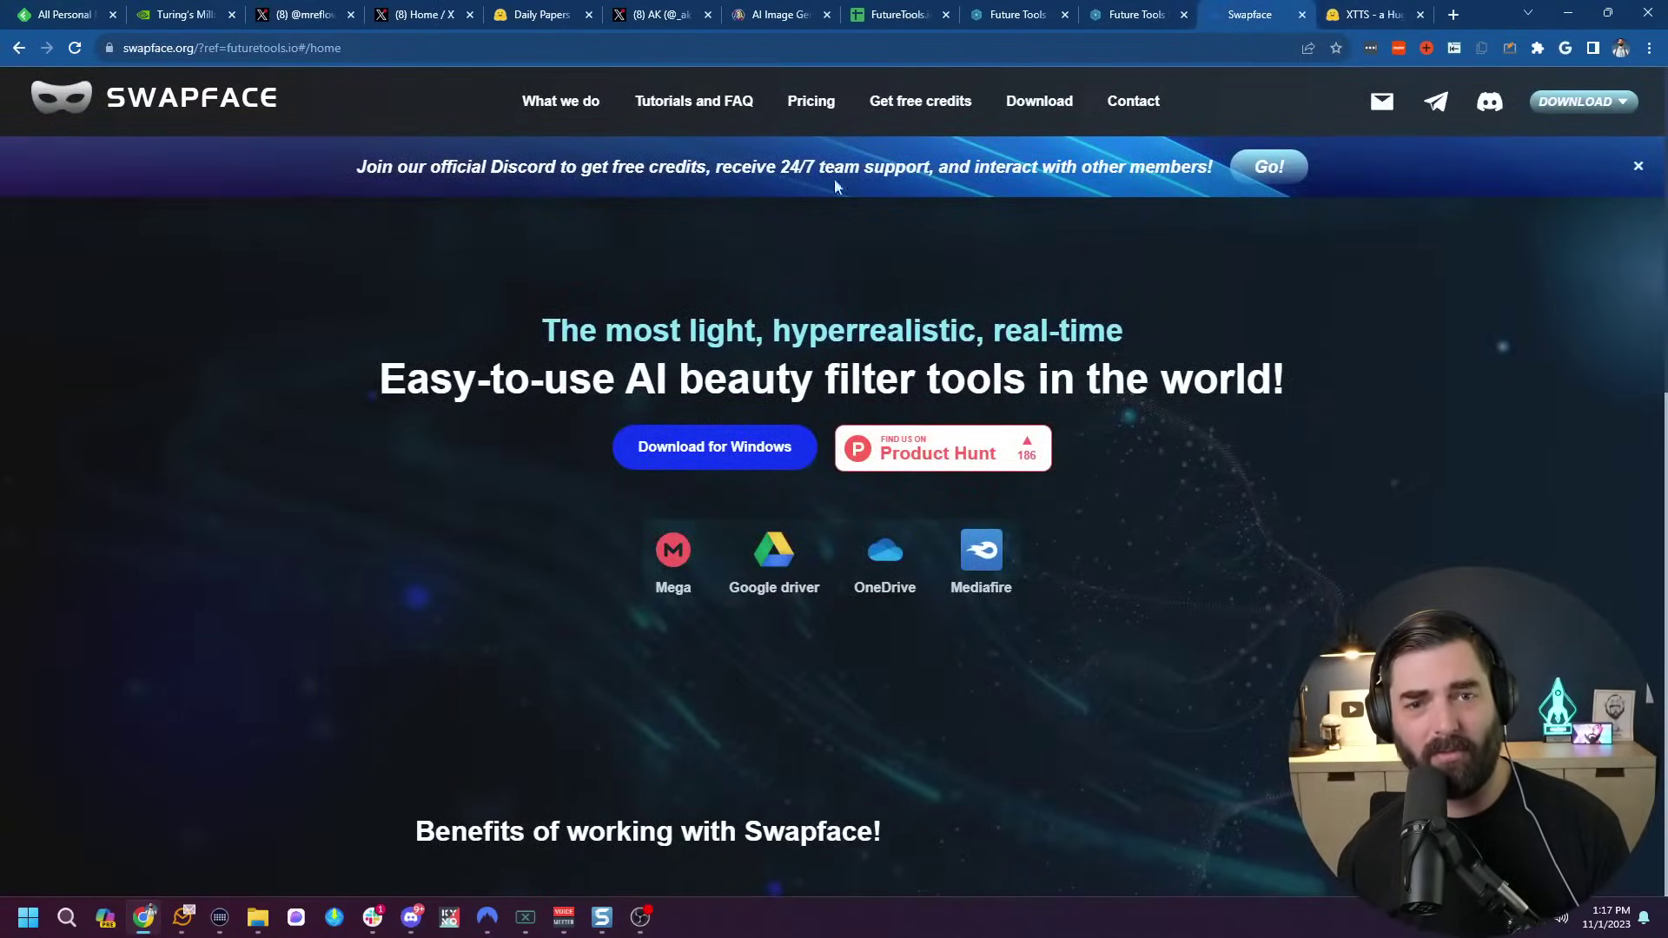
# Close the Swapface website and the Future Tools page with the "swap" results.
pyautogui.click(1300, 16)
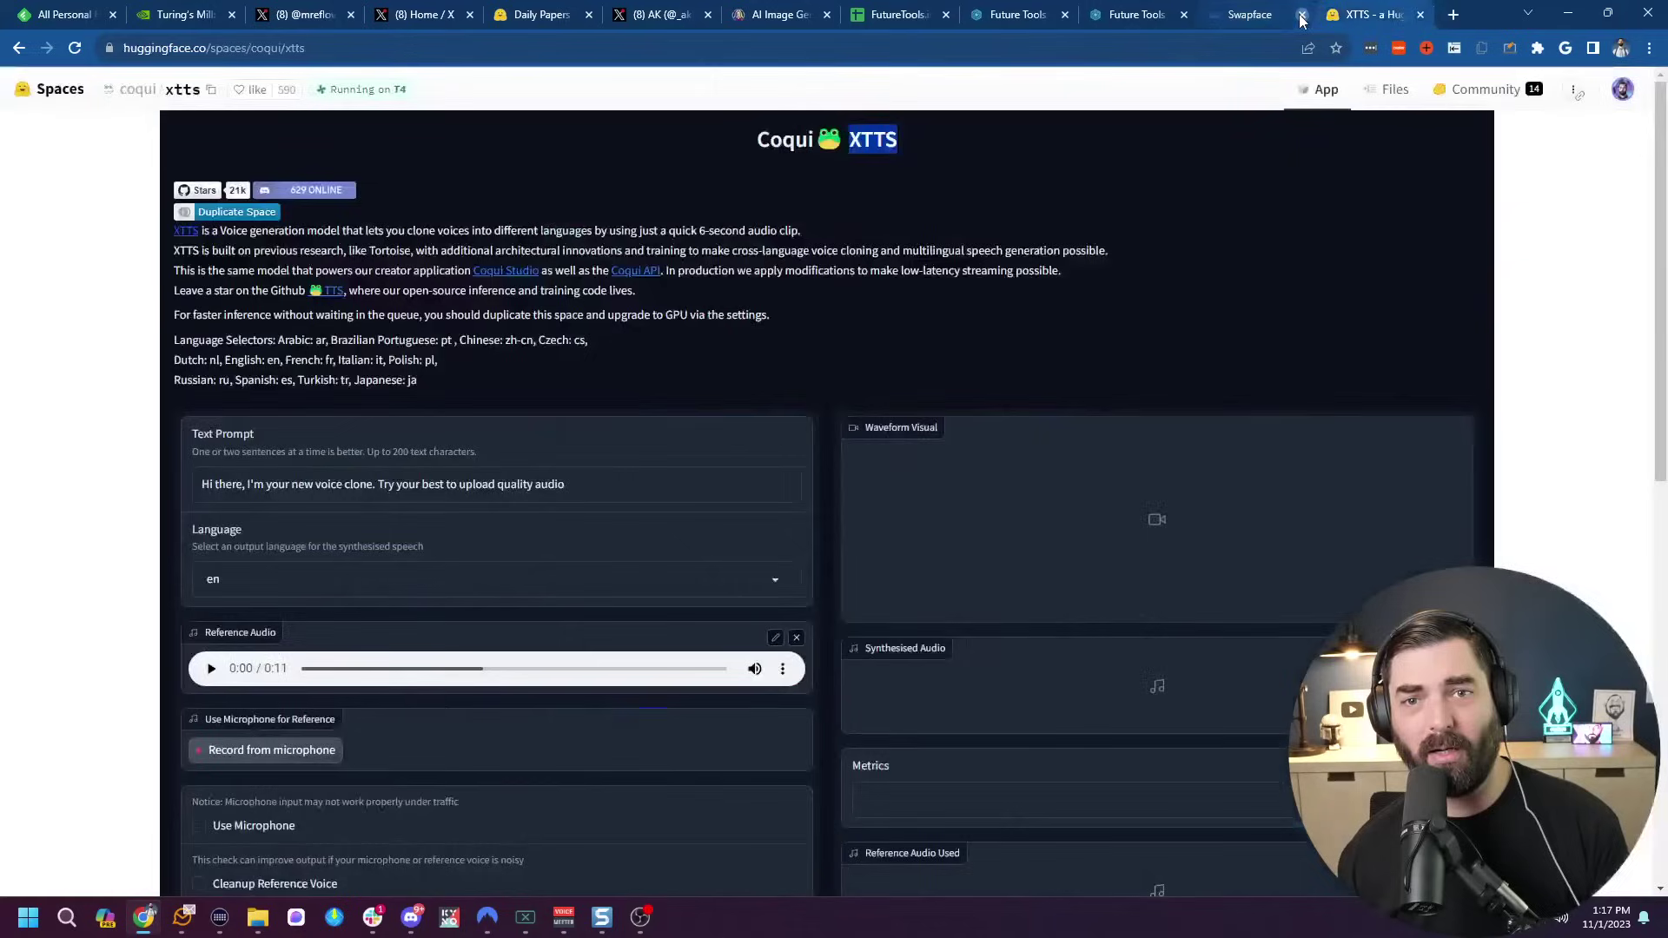
pyautogui.click(1133, 14)
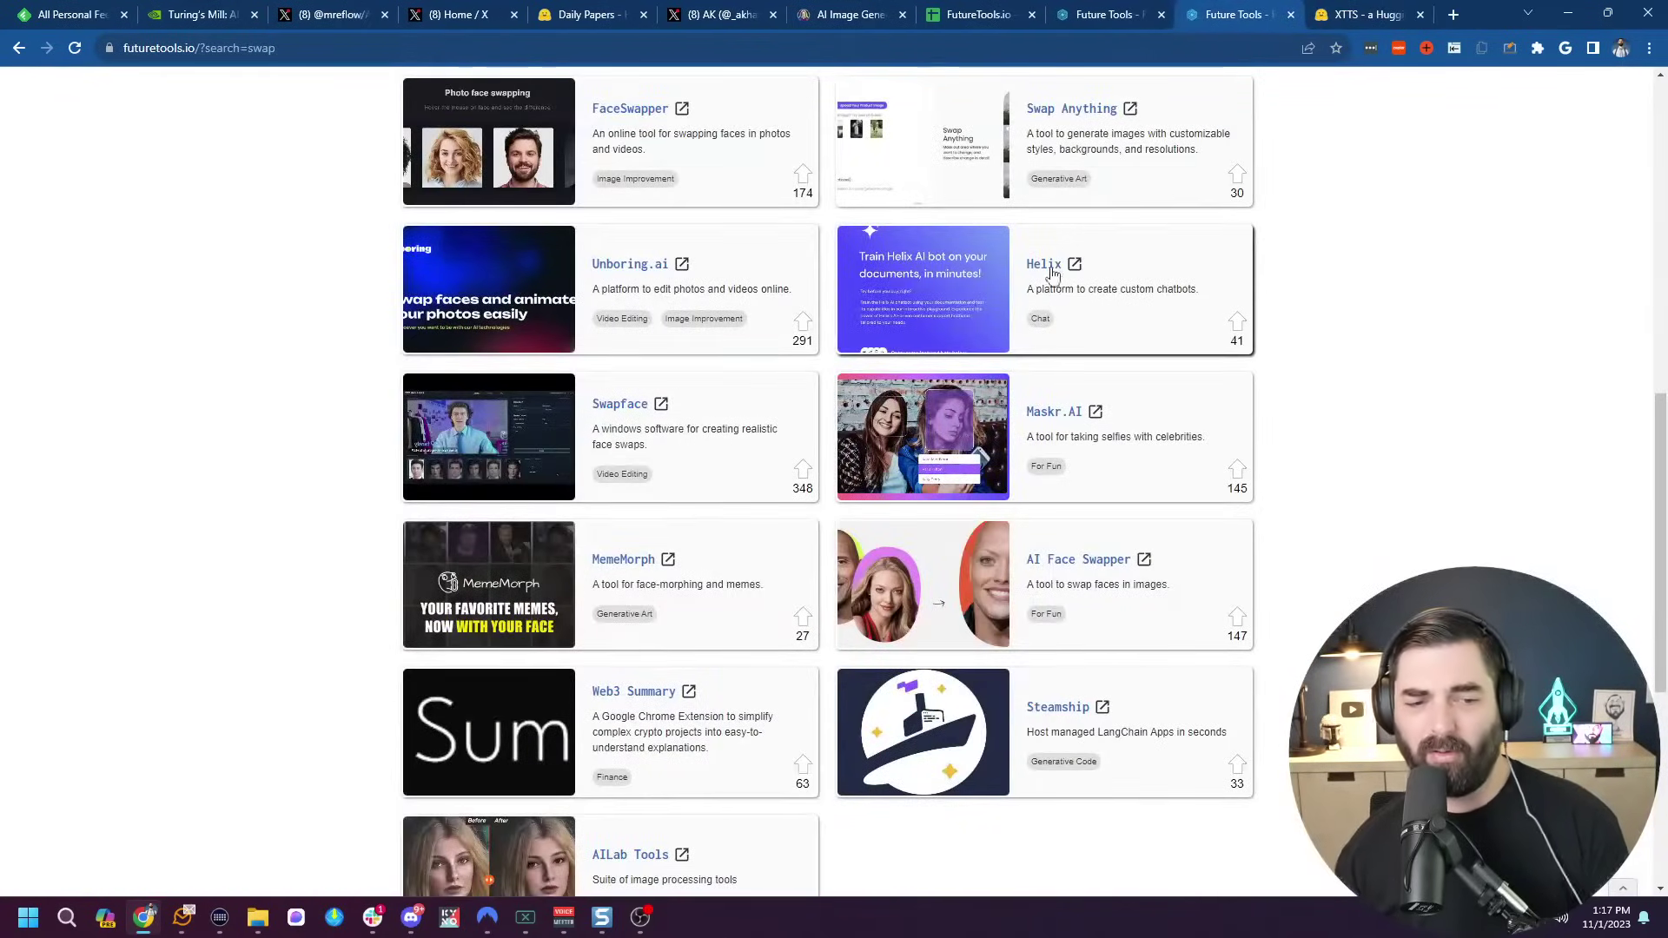
pyautogui.click(1290, 15)
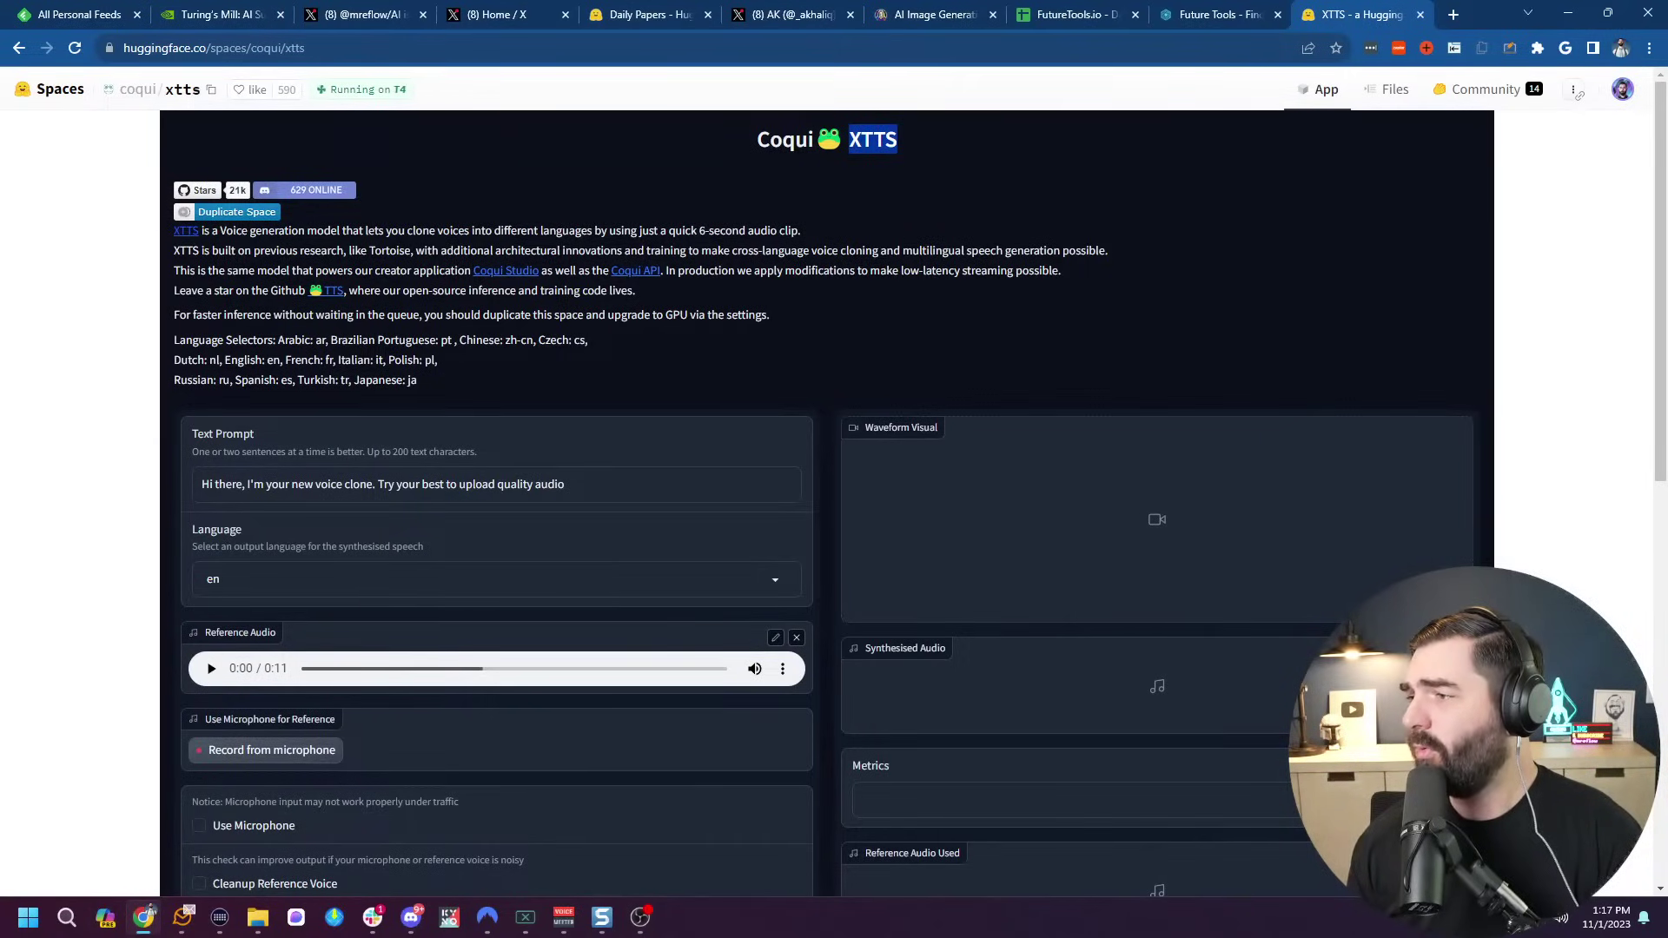
# Replace the "faceswap" search on Future Tools with "pico" and open the Pico listing.
pyautogui.click(997, 53)
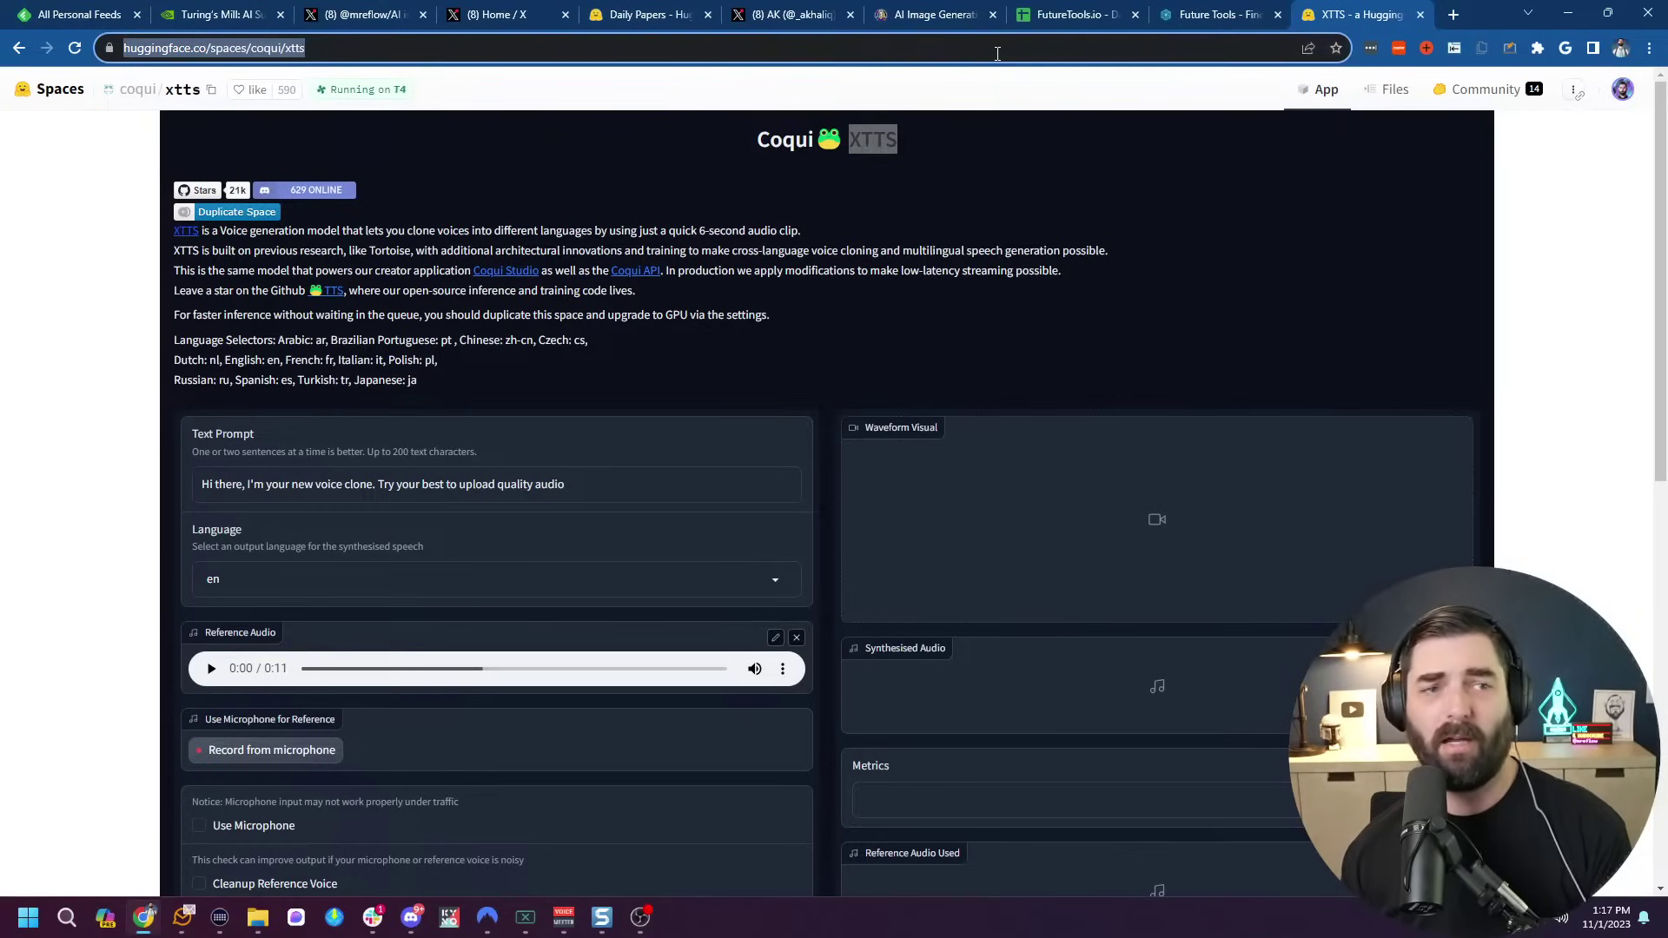
pyautogui.write('pico')
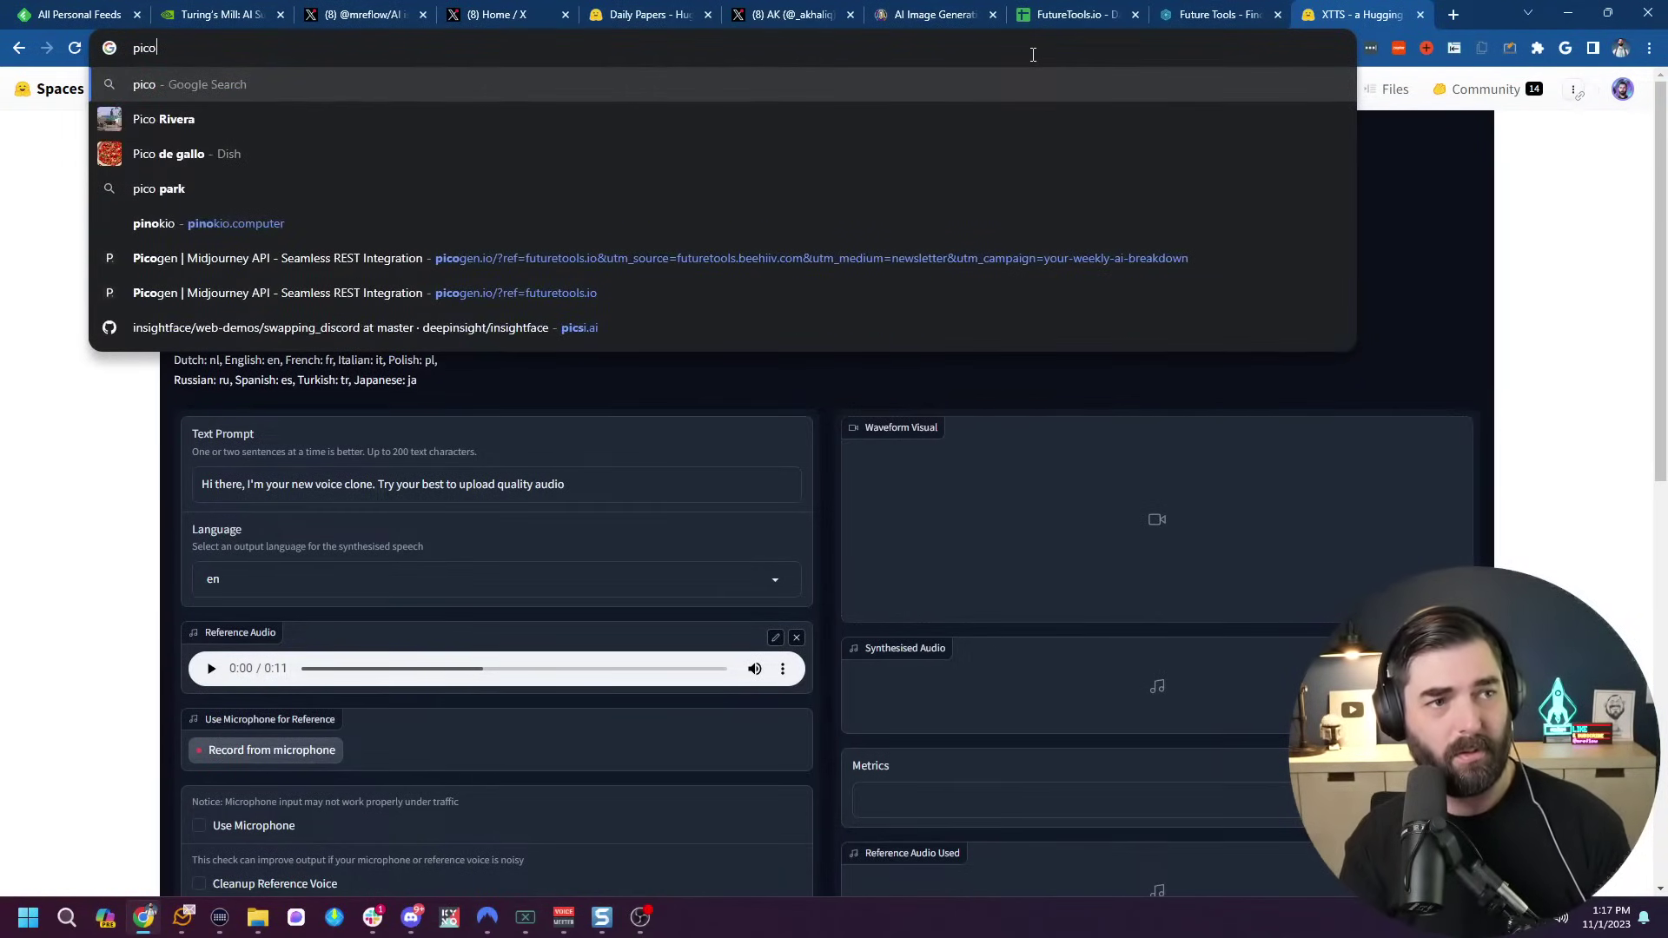
pyautogui.click(1198, 7)
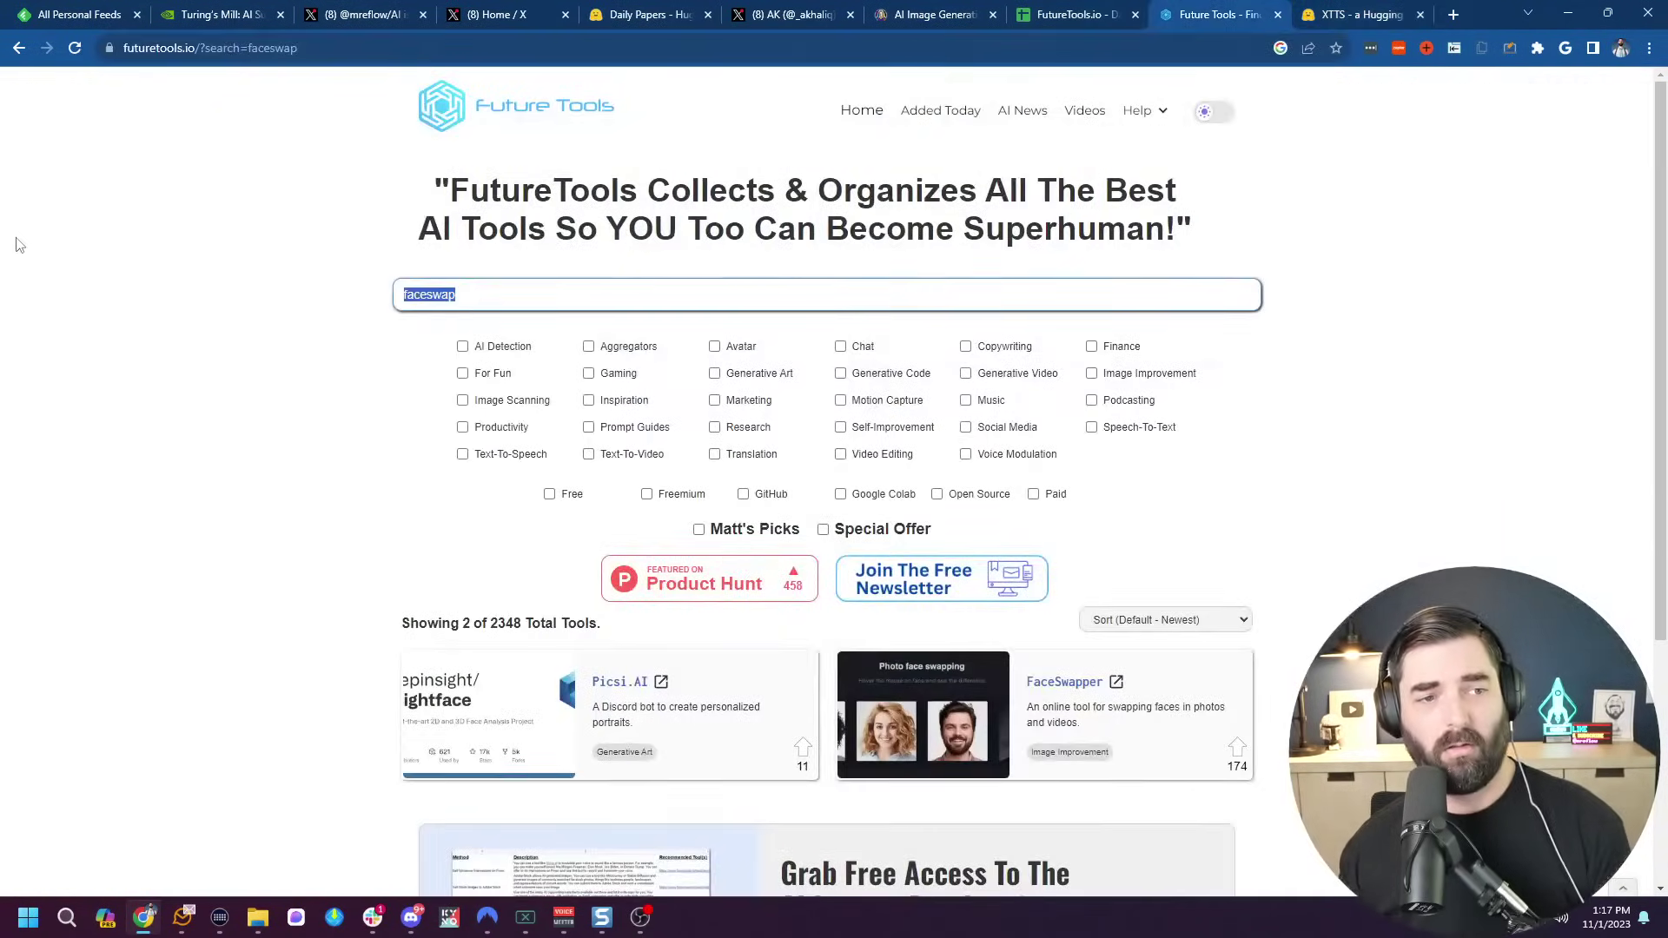
pyautogui.write('pico')
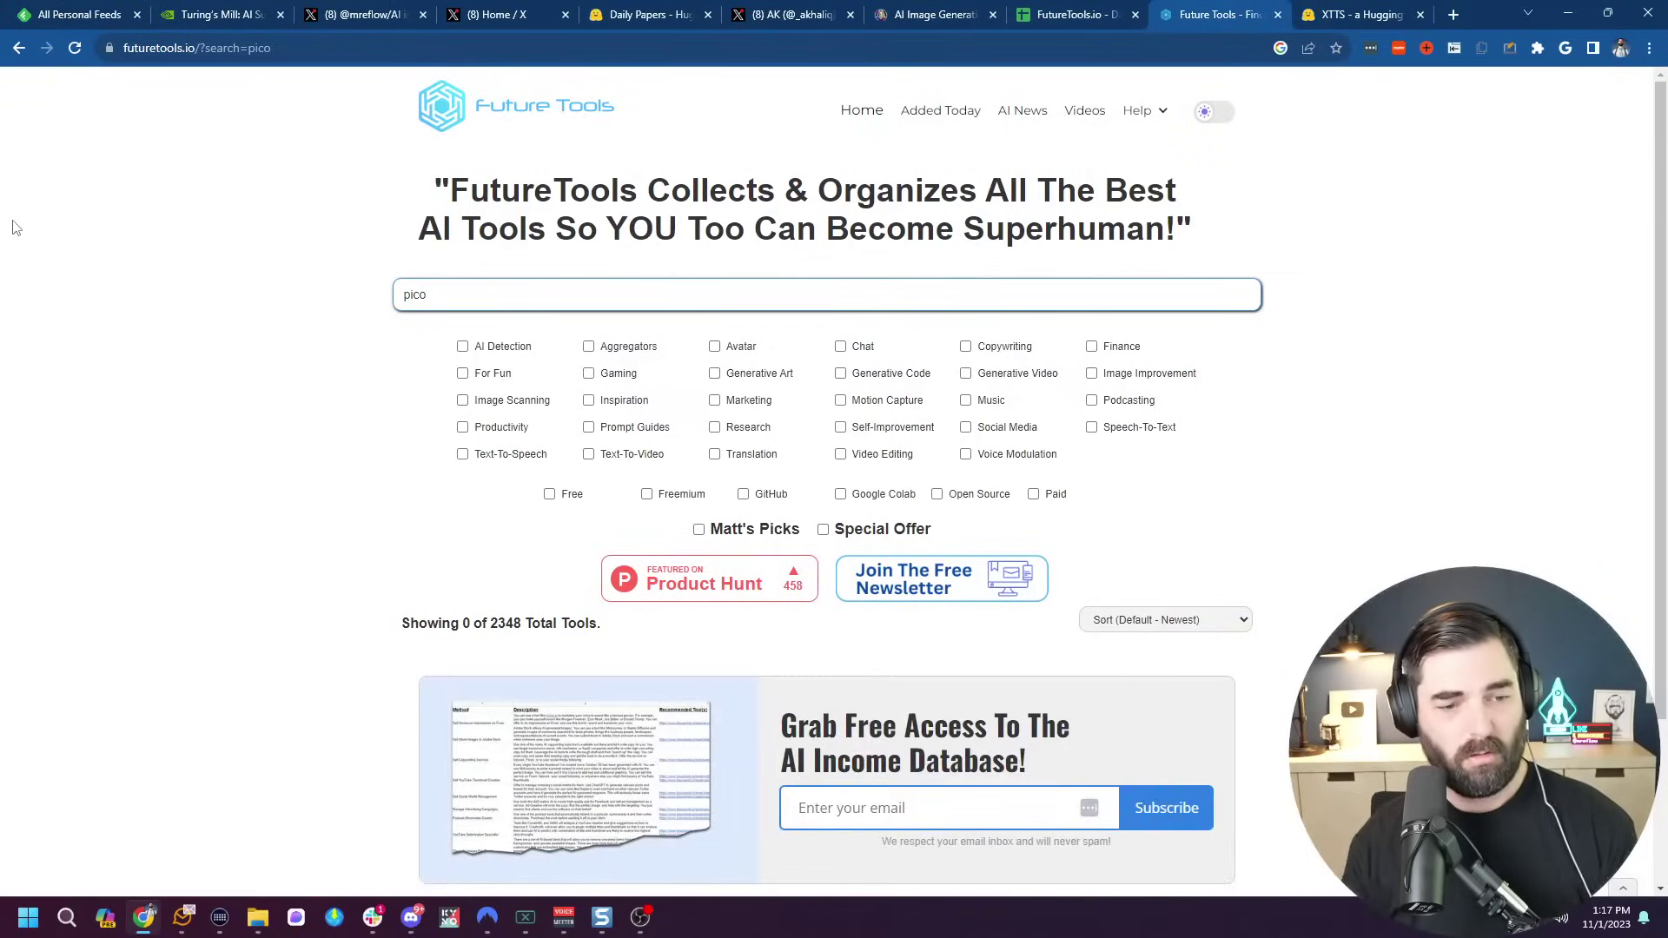
pyautogui.click(1051, 683)
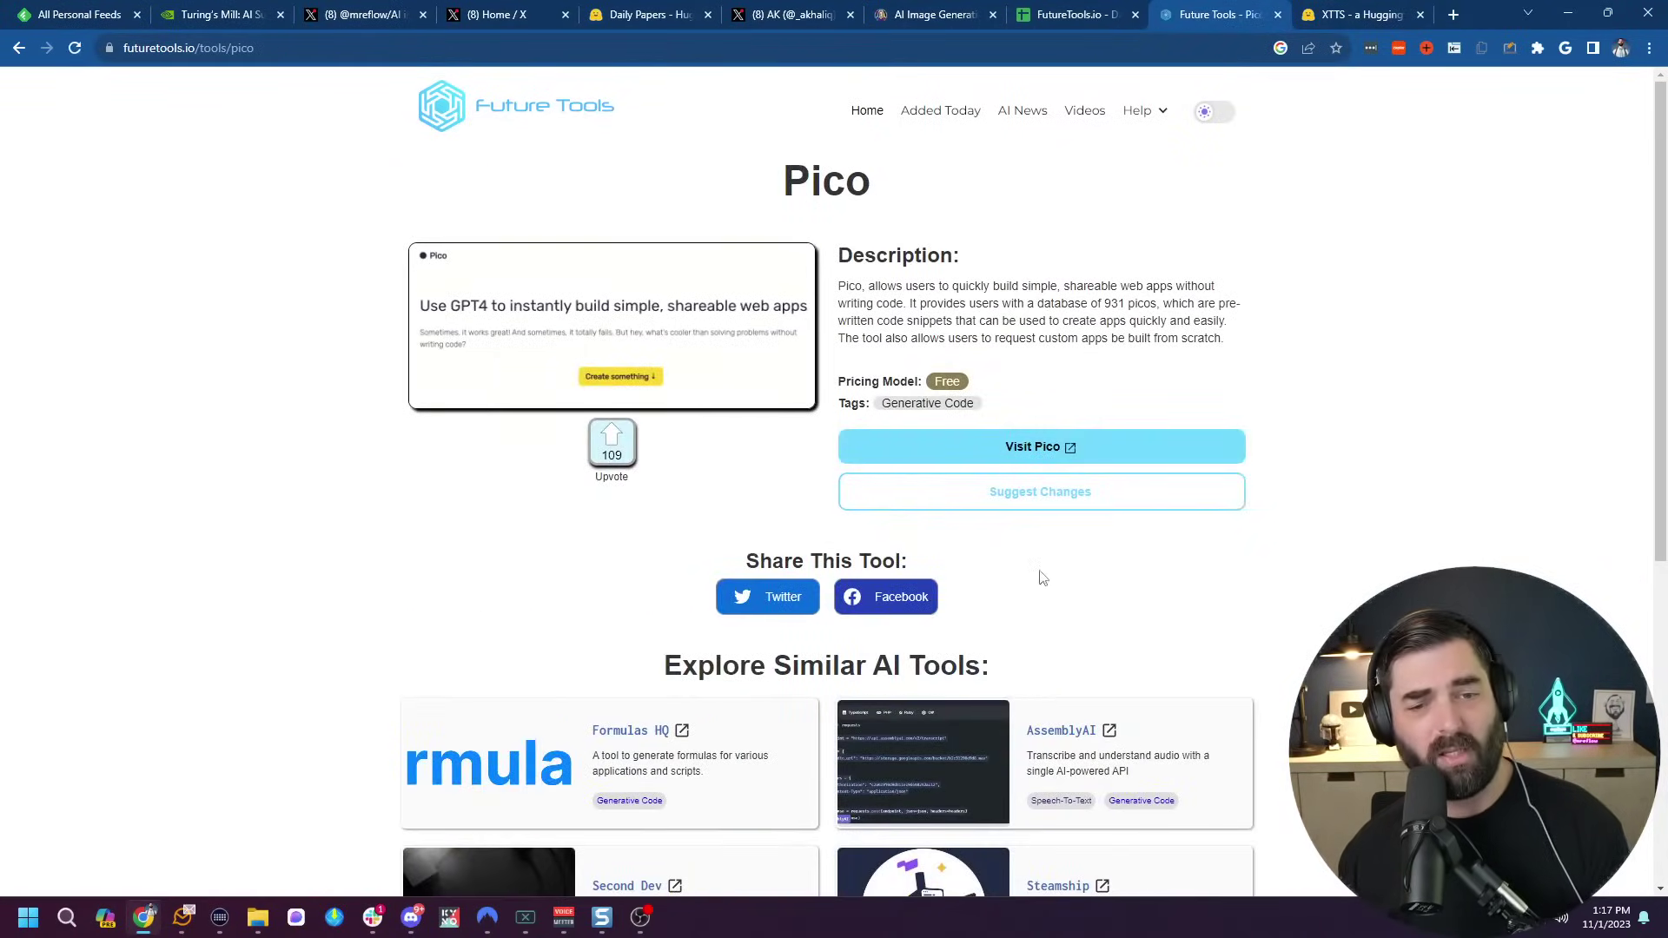
# Visit the Pico website, close its Future Tools listing, and read through Pico's examples, How It Works section and features.
pyautogui.click(1043, 443)
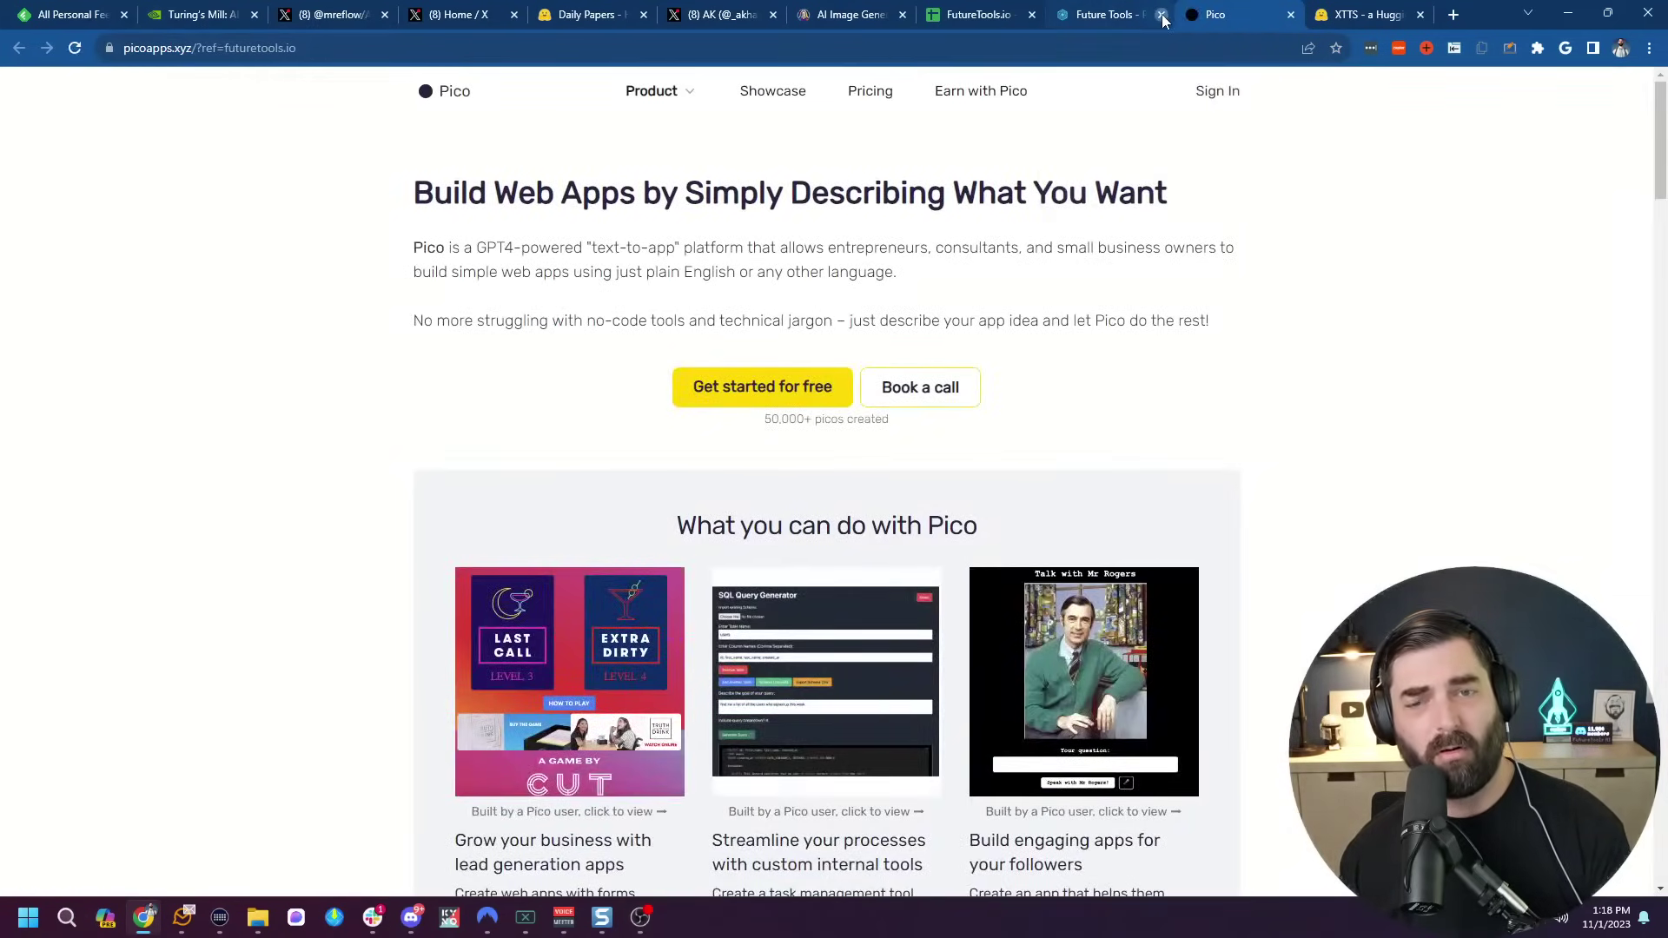
pyautogui.click(1161, 14)
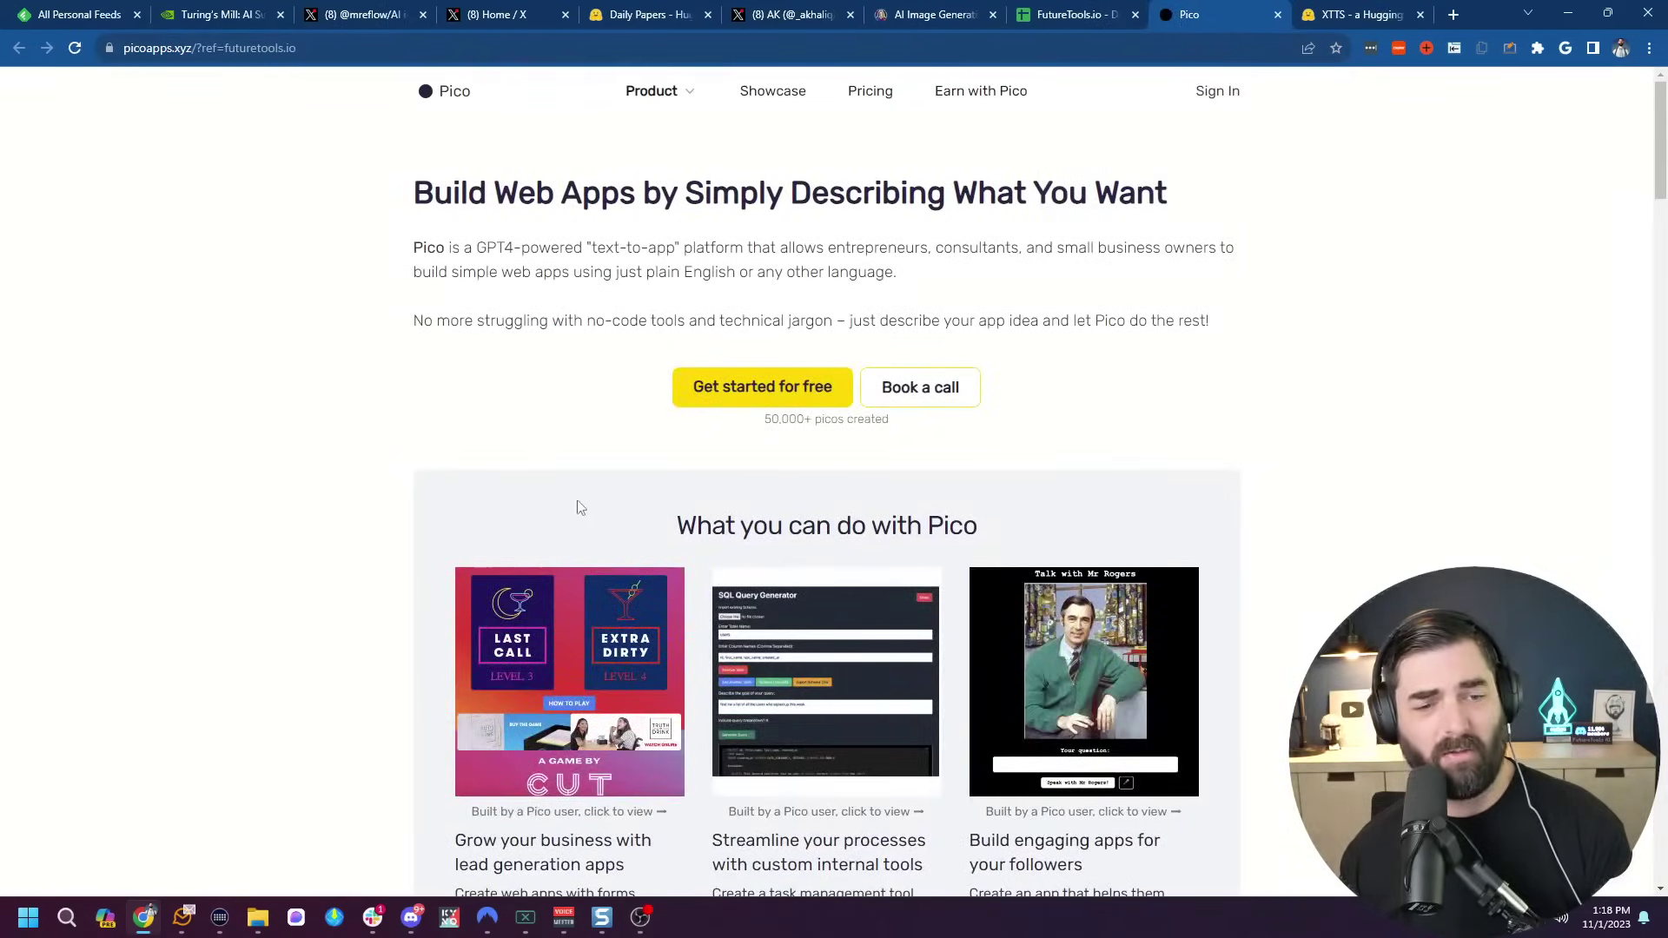
pyautogui.scroll(-5, 1316, 625)
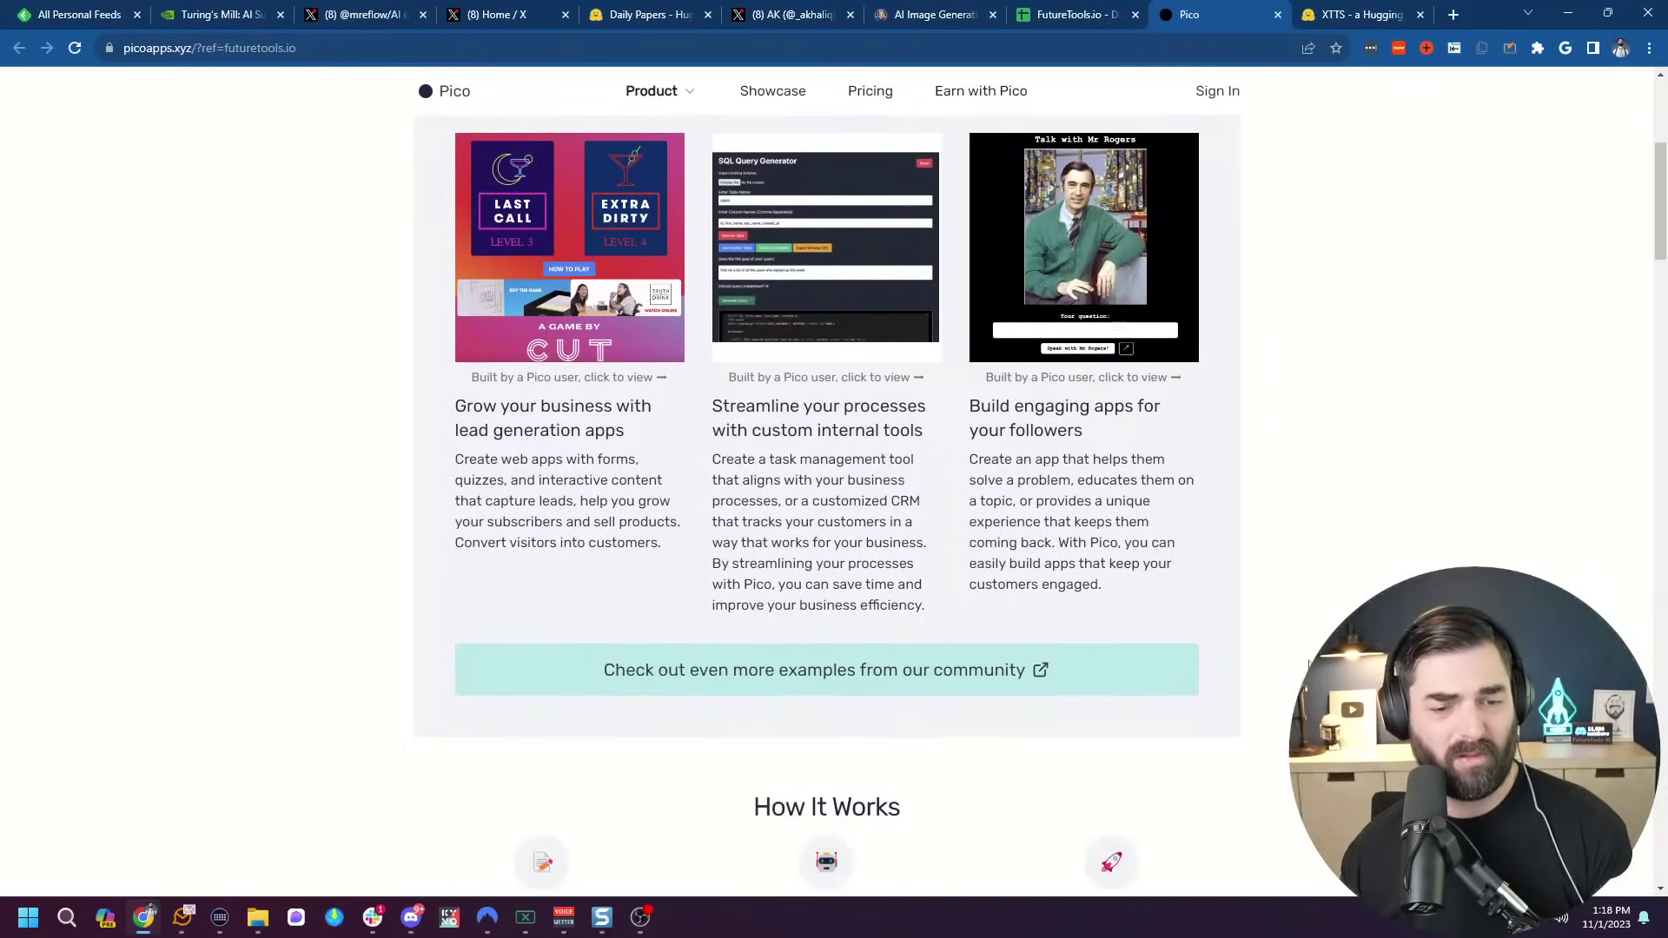
pyautogui.scroll(-3, 1316, 626)
pyautogui.scroll(-2, 515, 543)
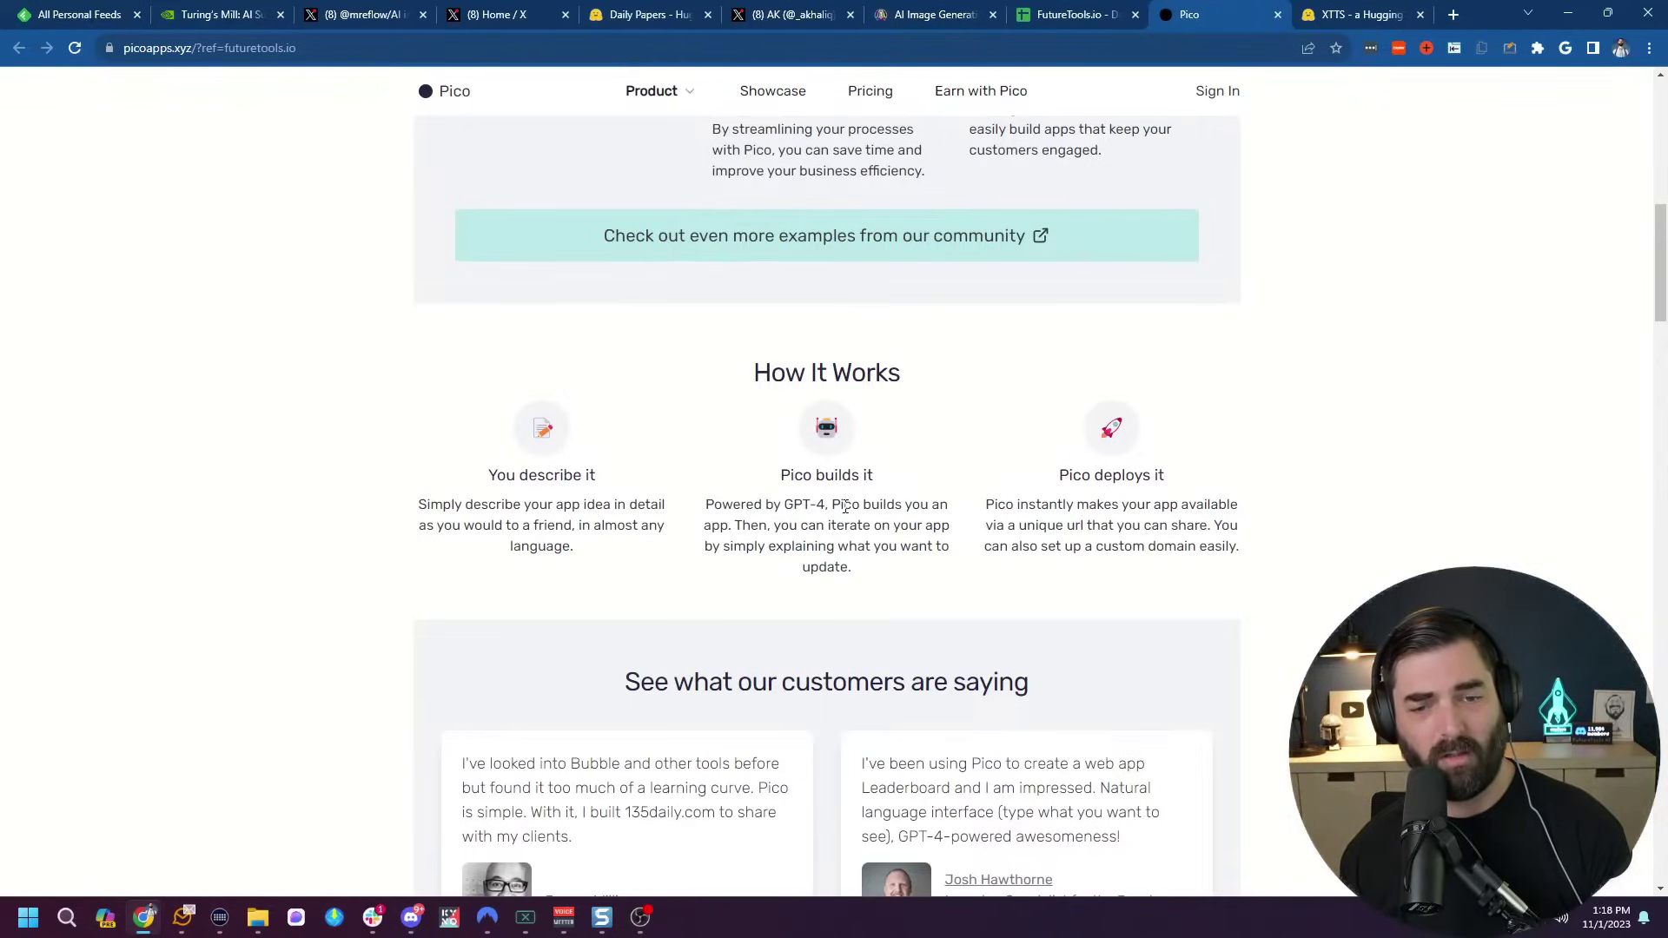
pyautogui.scroll(-7, 1143, 524)
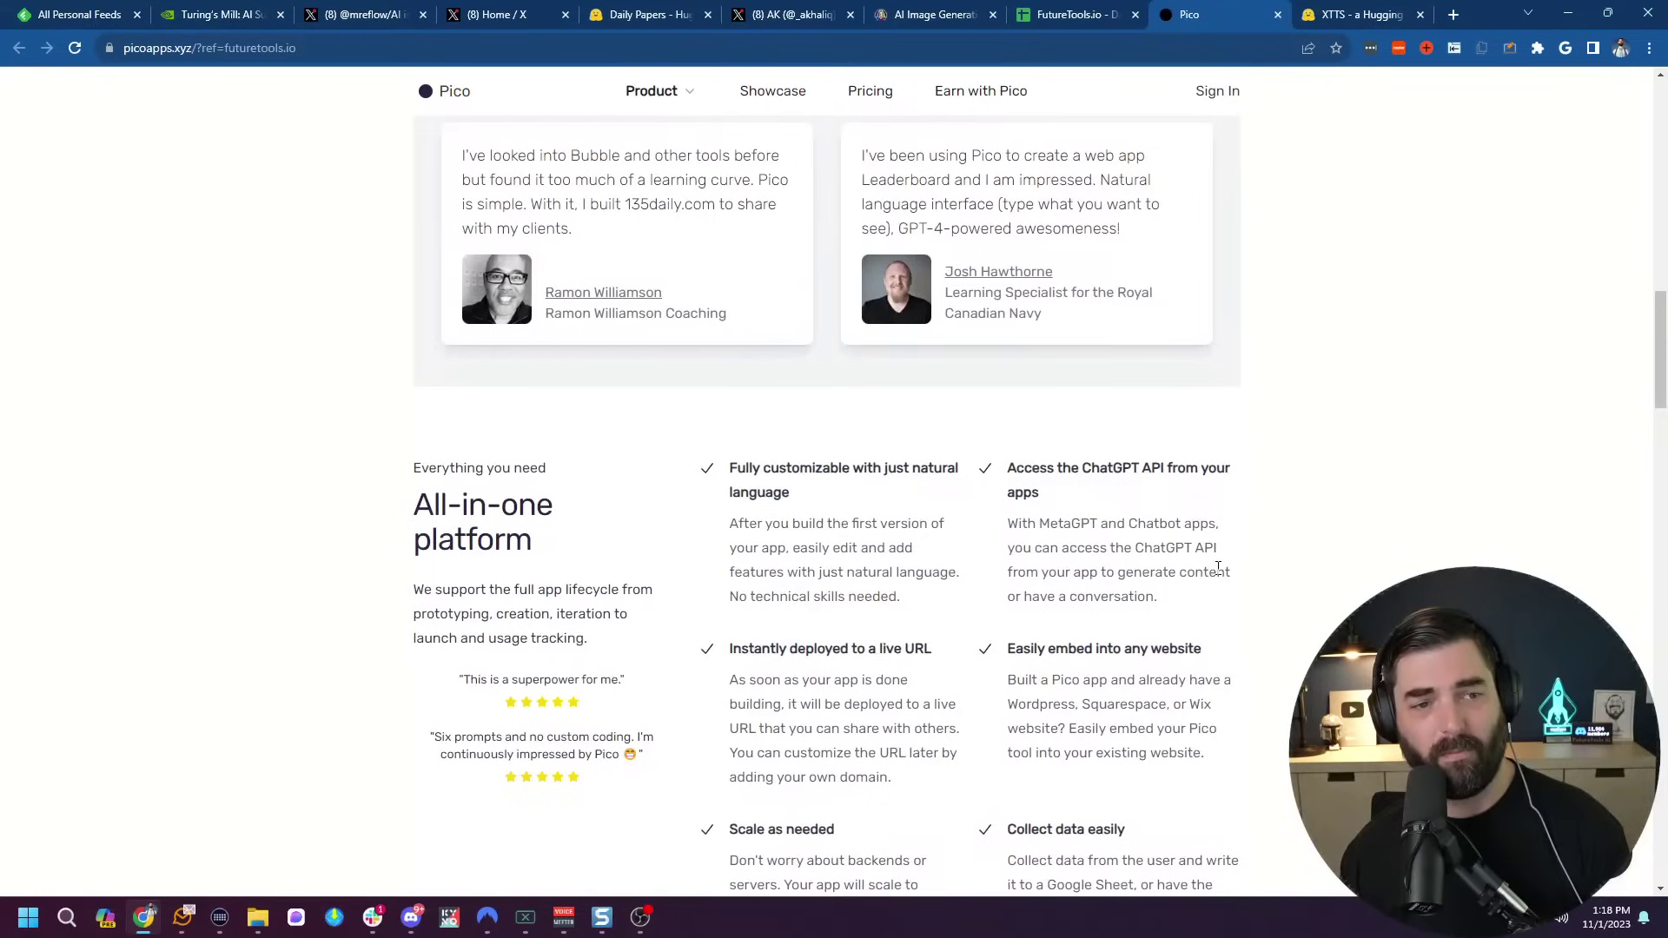
# Open Pico's pricing page and compare the Try, Pro, Premium and Business plans.
pyautogui.scroll(18, 1251, 608)
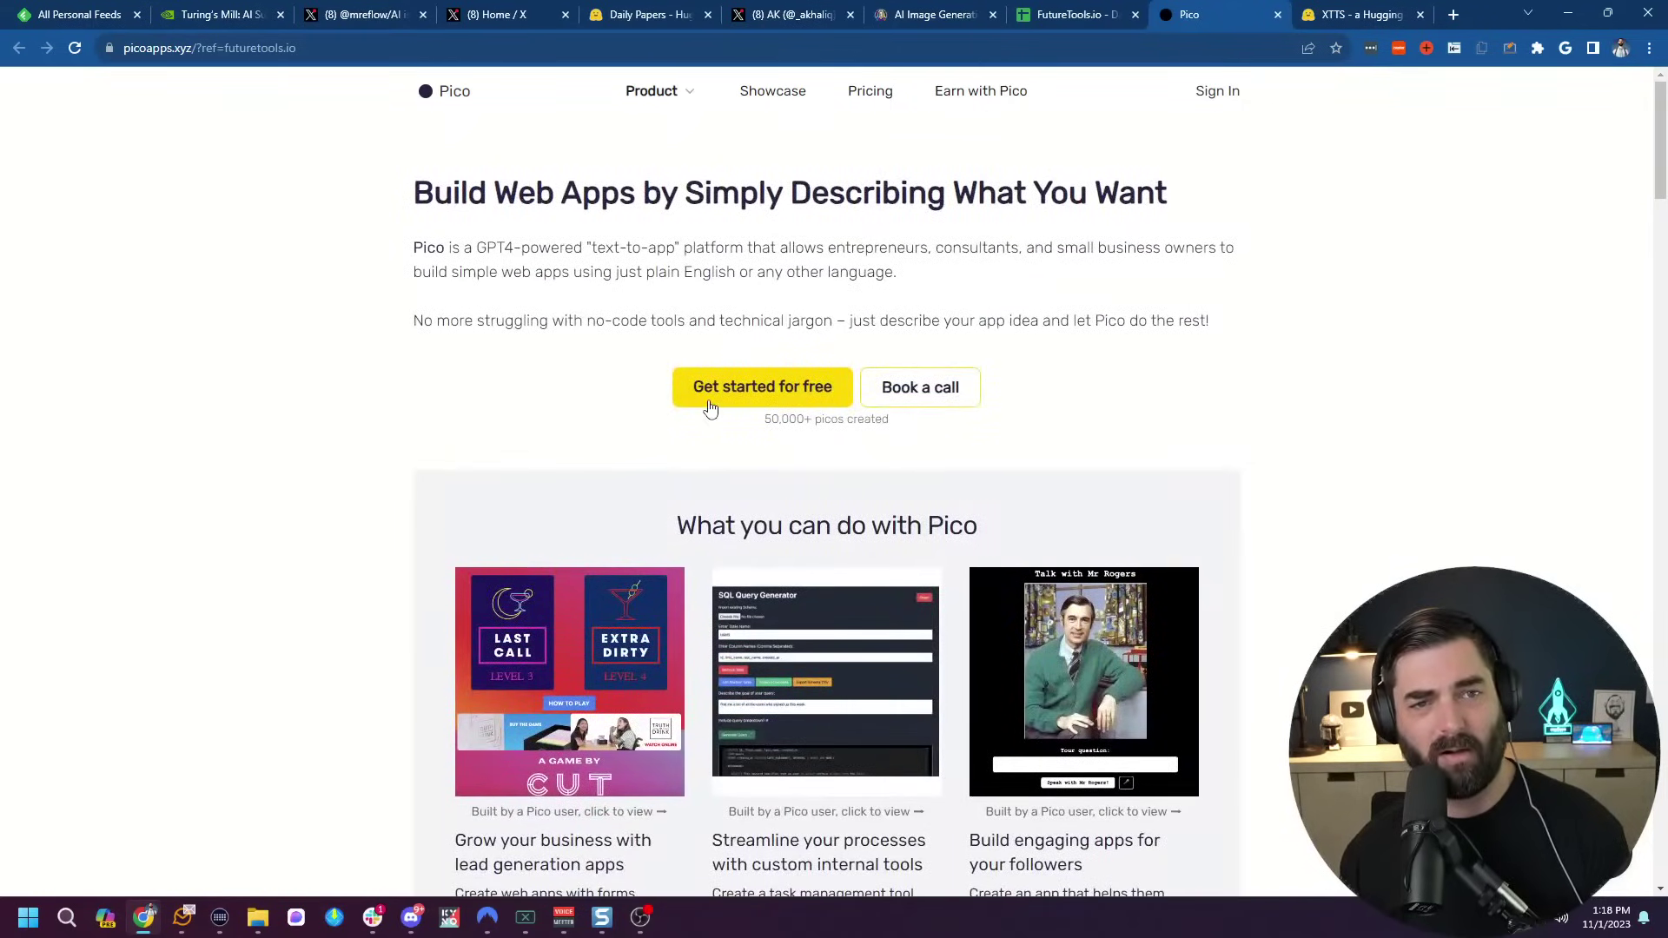
pyautogui.click(870, 91)
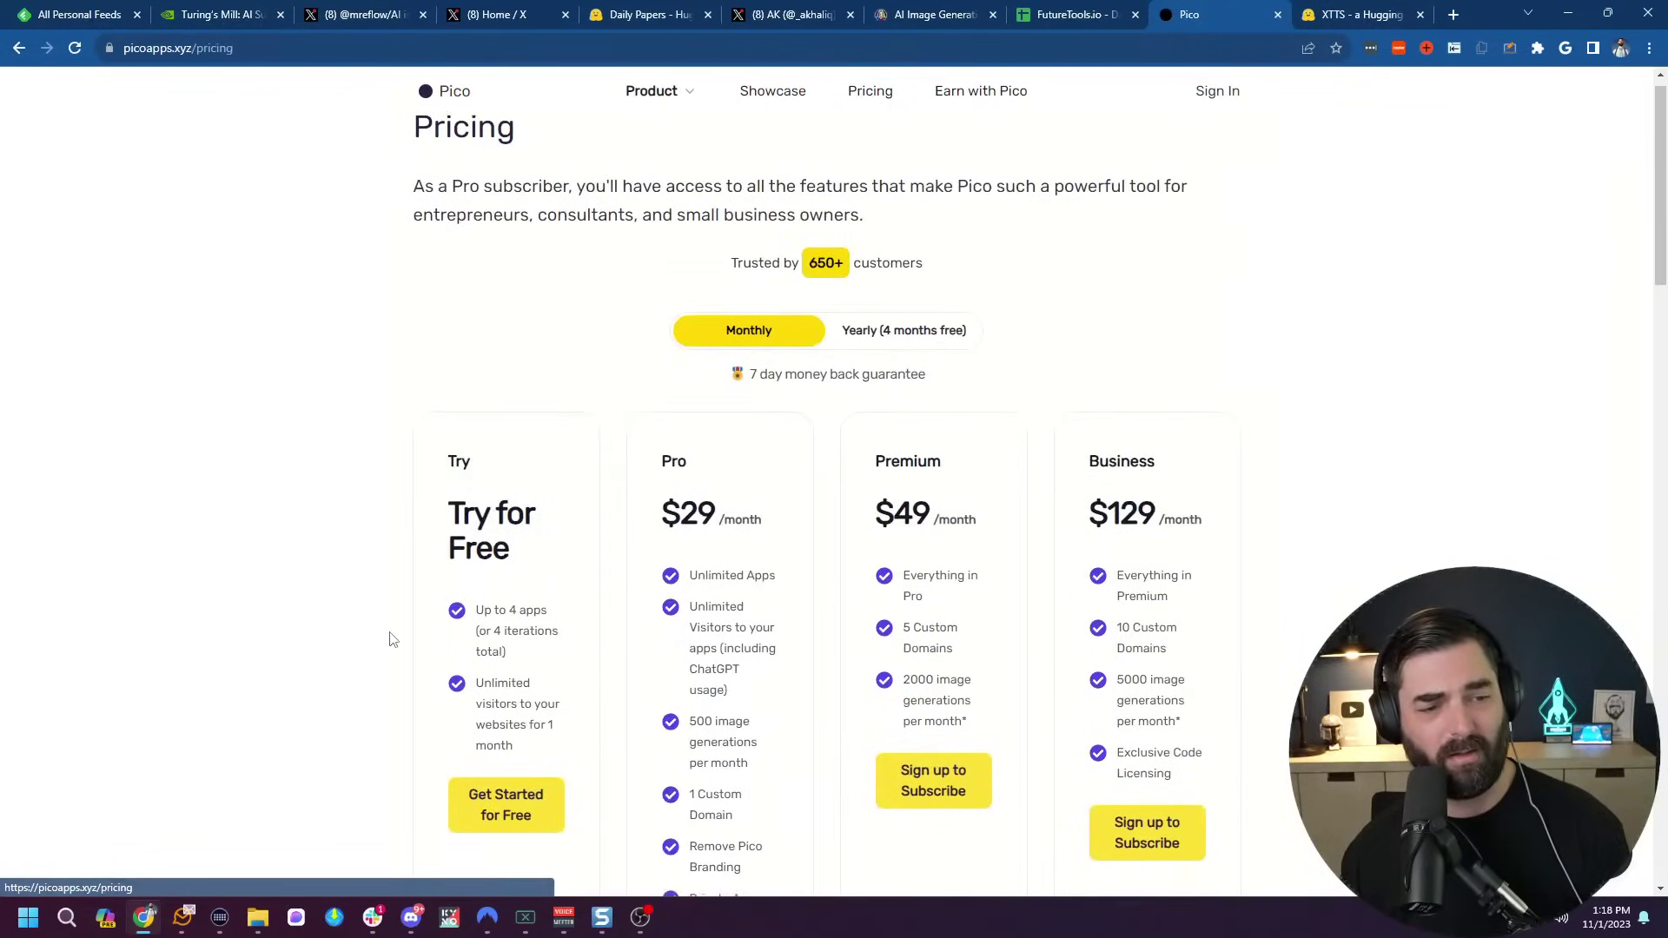
pyautogui.scroll(-2, 390, 638)
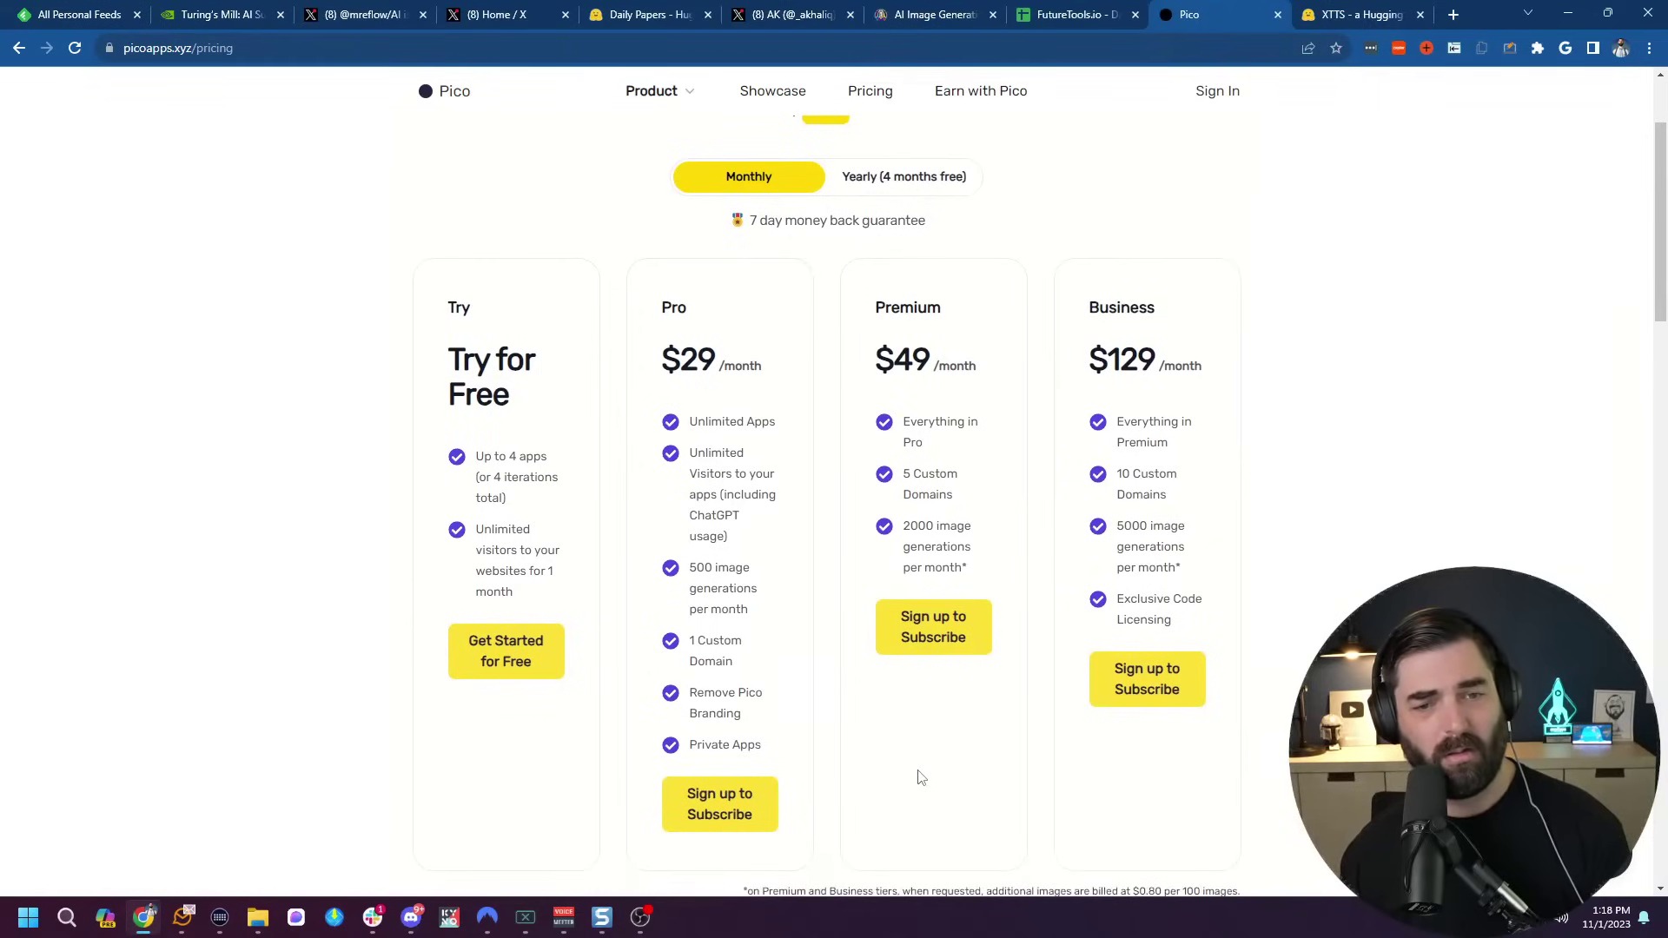
pyautogui.scroll(-3, 1017, 808)
pyautogui.scroll(5, 1008, 821)
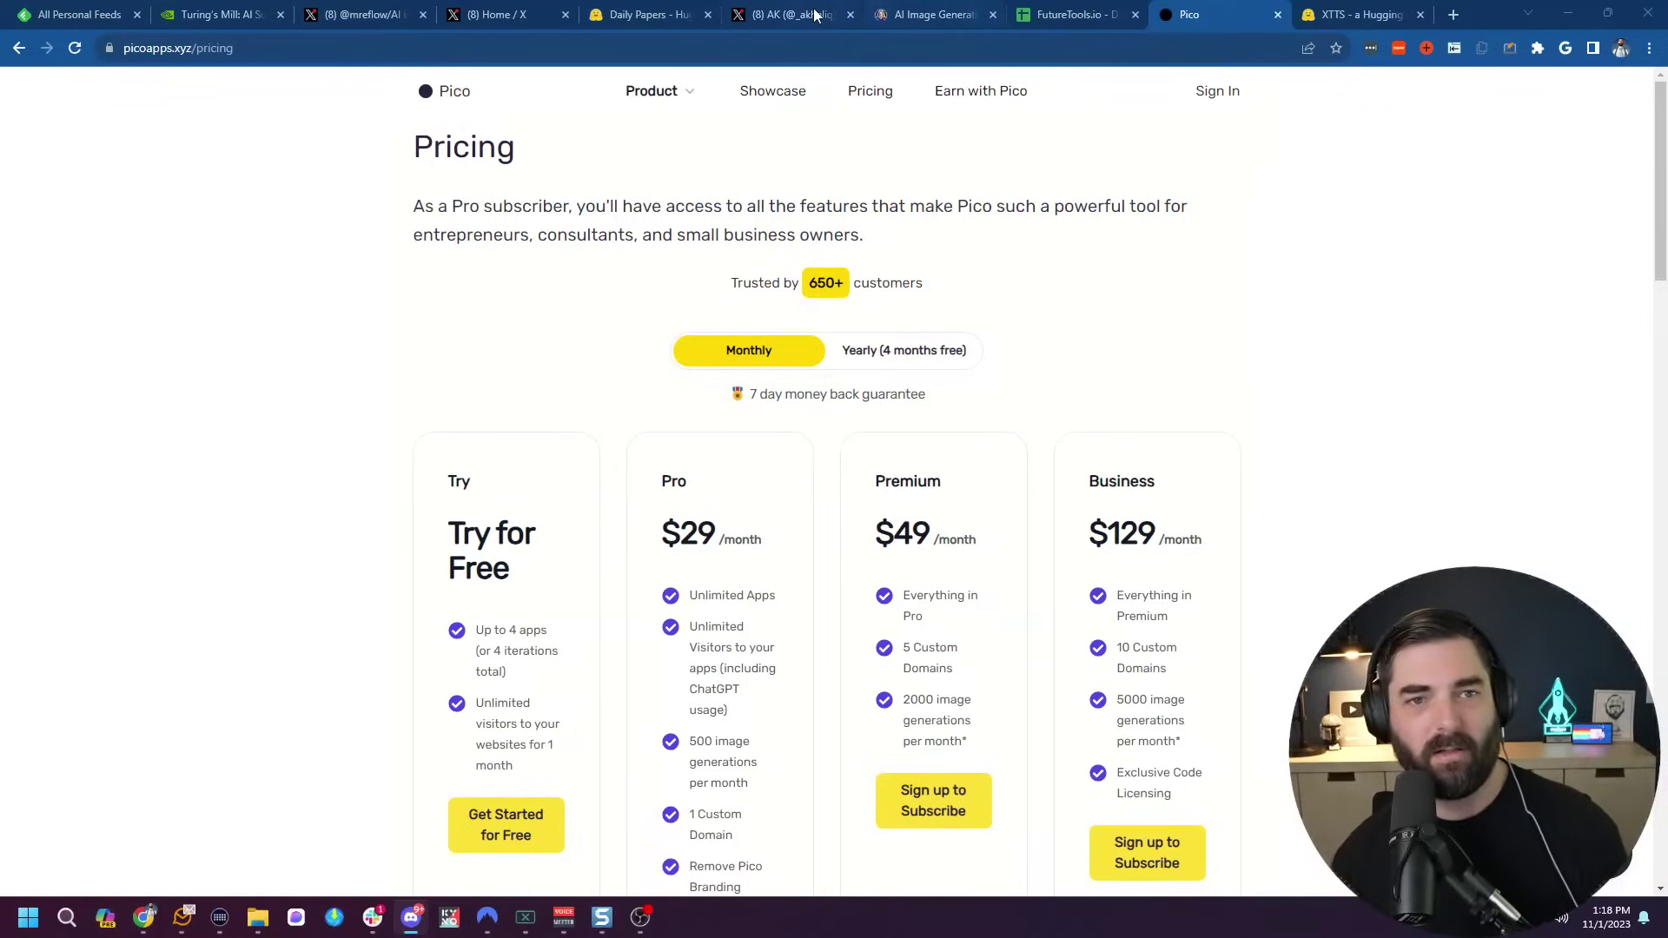
# In Leonardo.Ai, replace the prompt with "A sleek white humanoid robot with glowing blue eyes standing in a futuristic laboratory filled with high-tech equipment" and generate images.
pyautogui.click(929, 14)
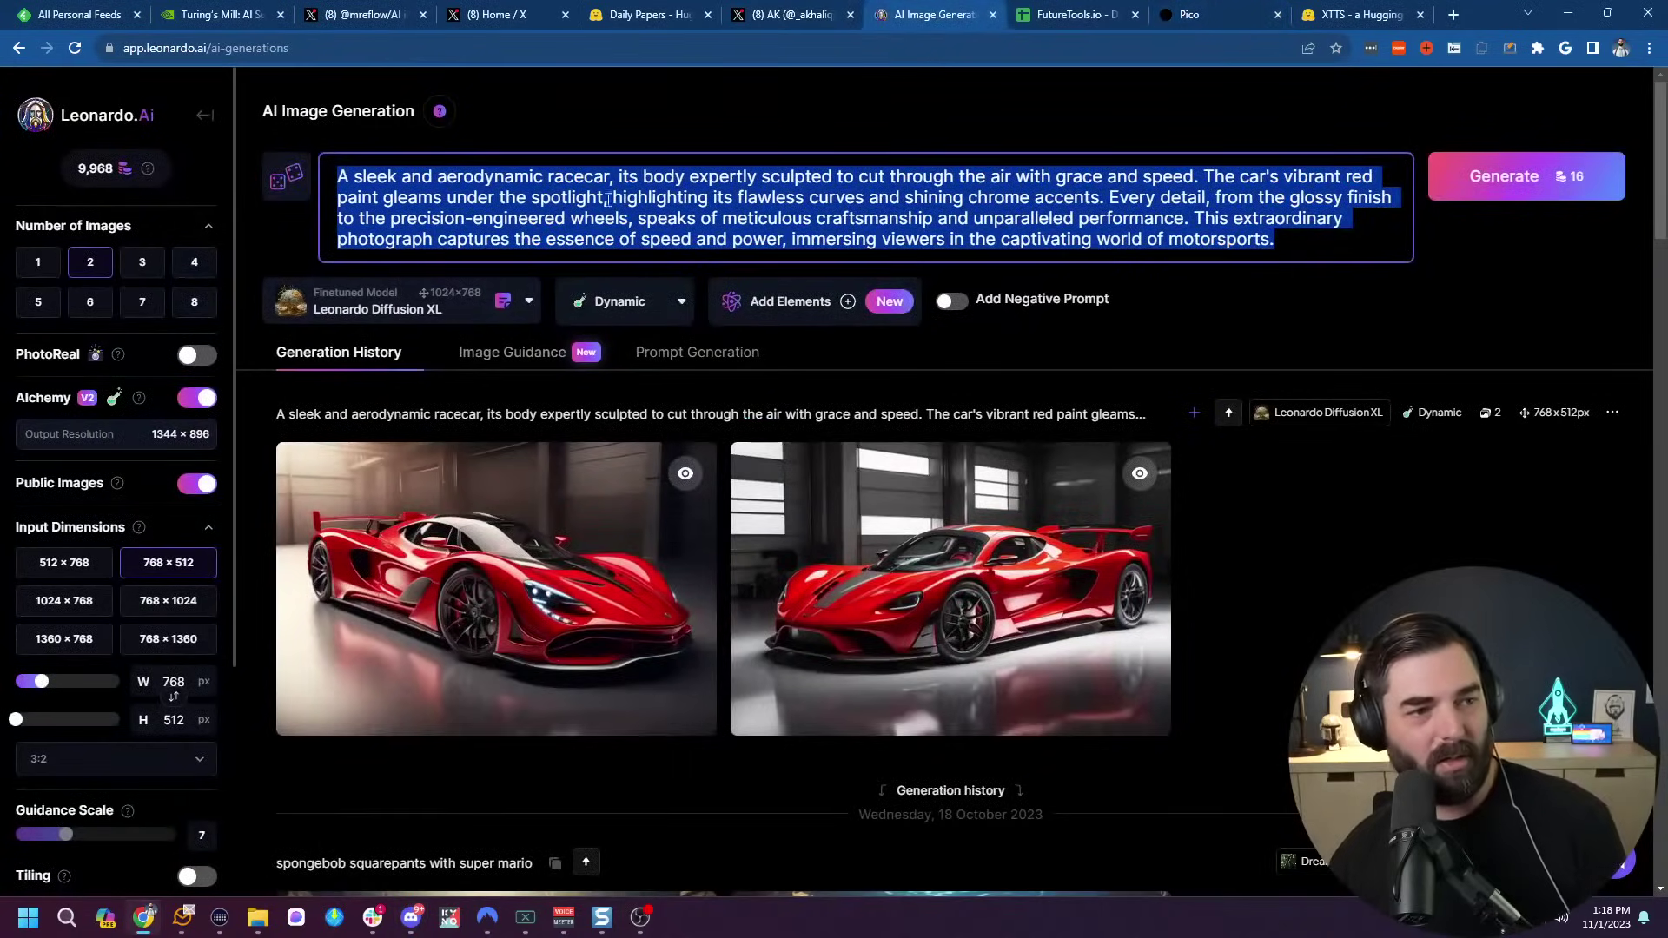
pyautogui.write('A sleek white humanoid robot with glowing blue eyes standing in a futuristic laboratory filled with high-tech equipment')
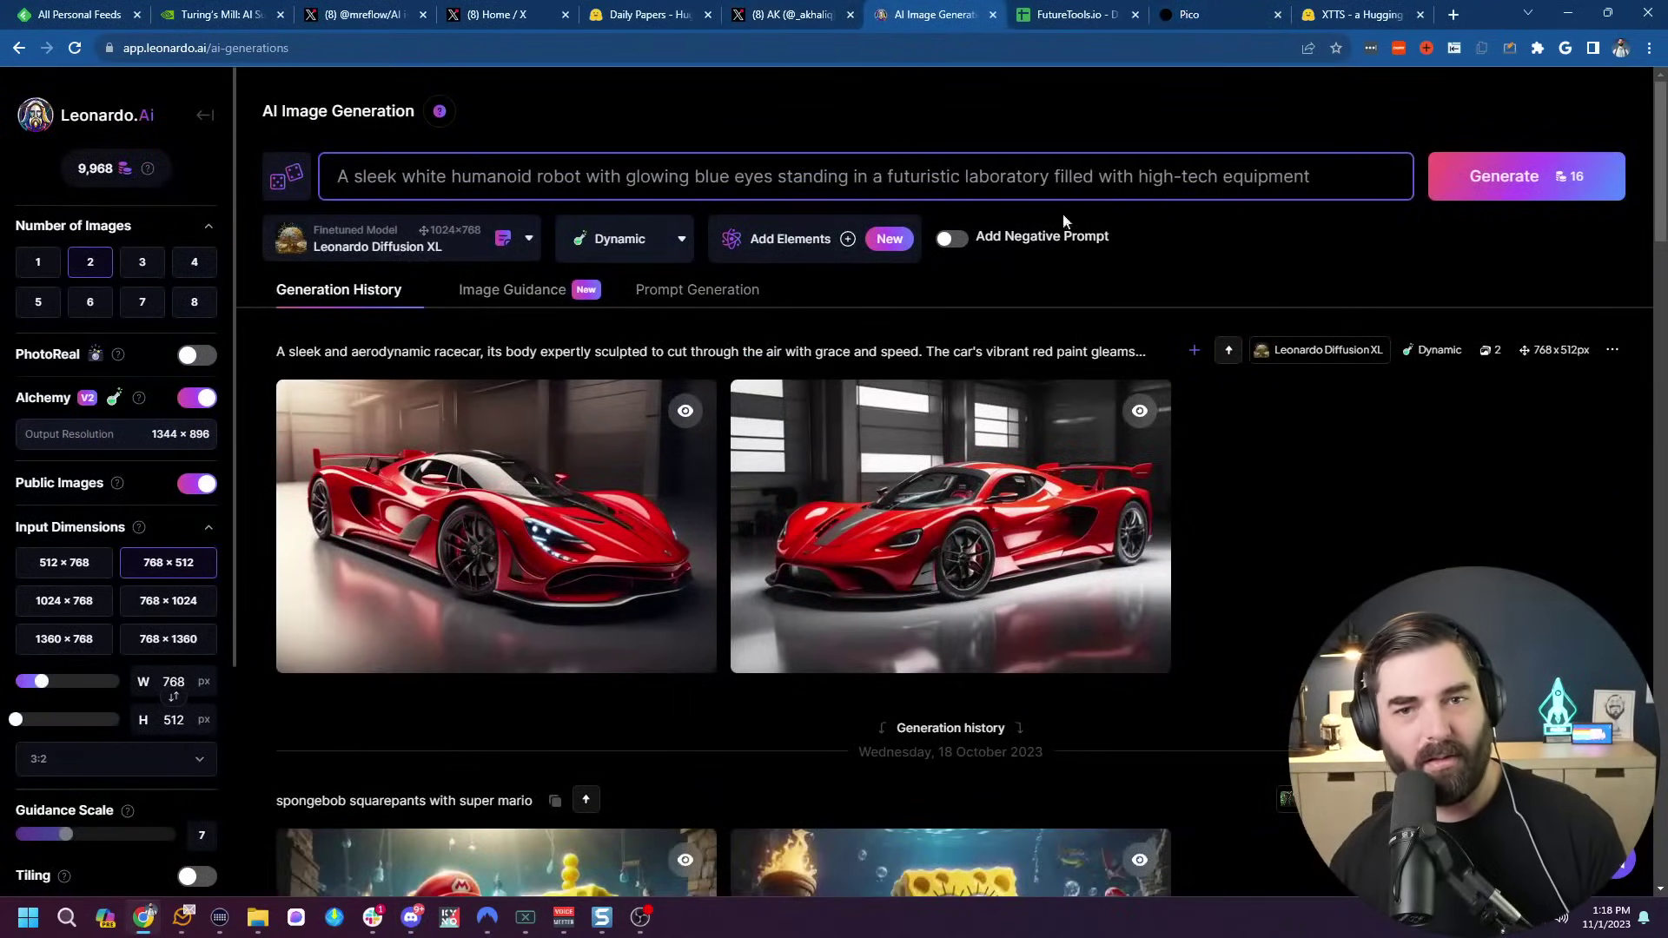
pyautogui.click(1533, 182)
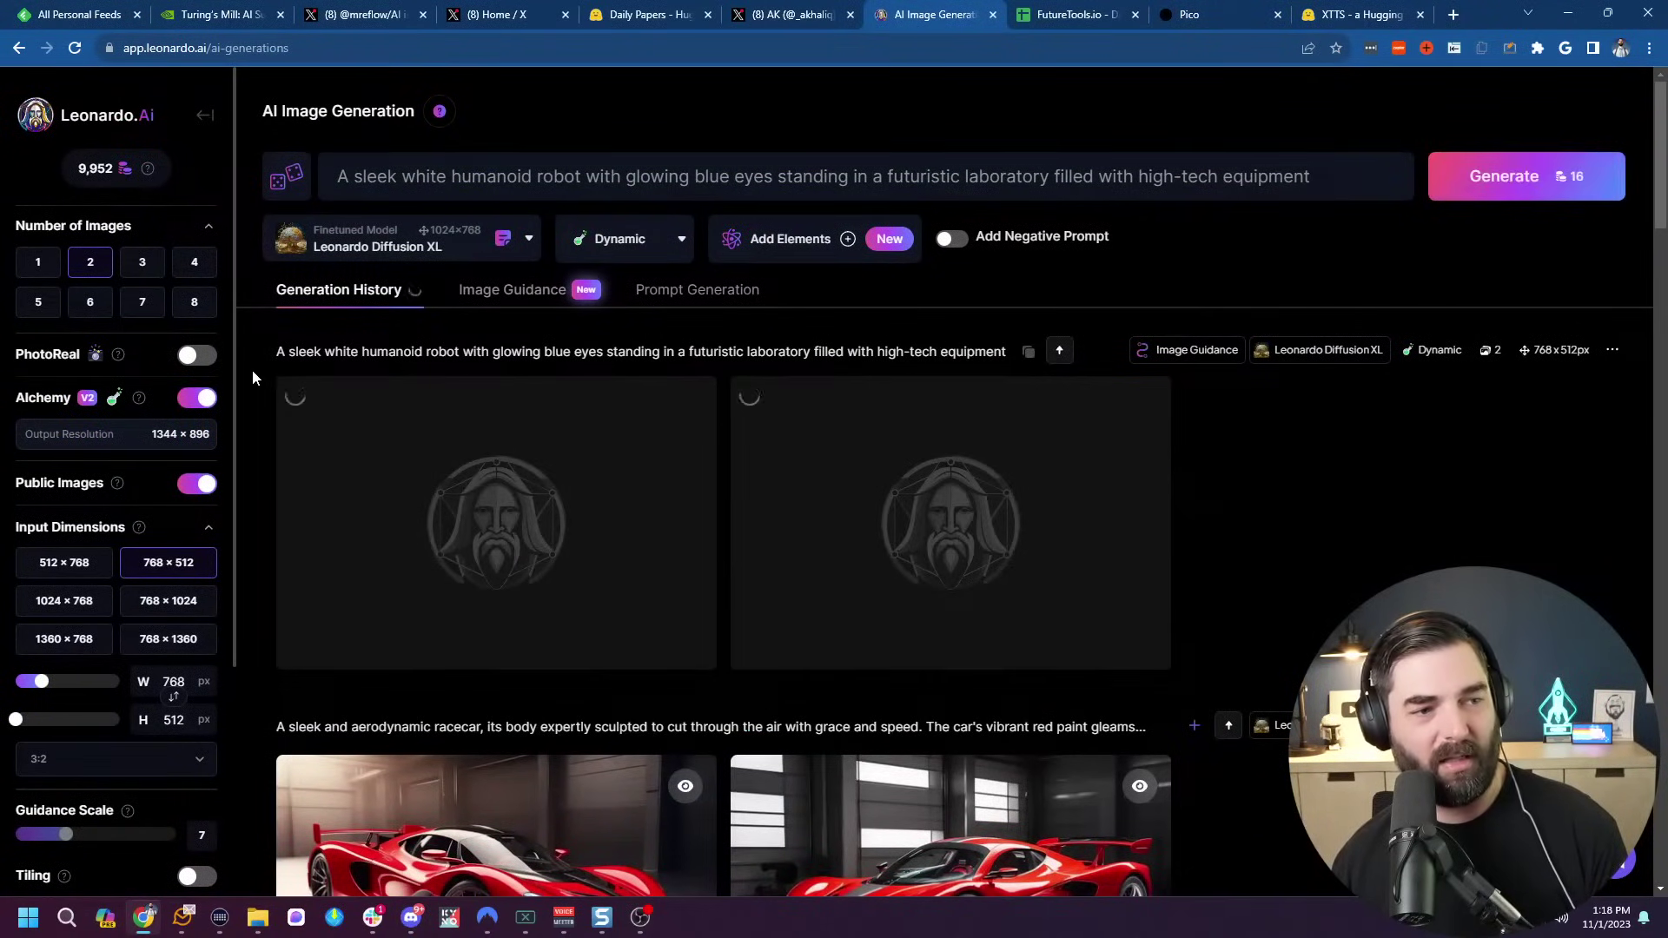
# Turn on PhotoReal and generate the same robot prompt again.
pyautogui.click(197, 354)
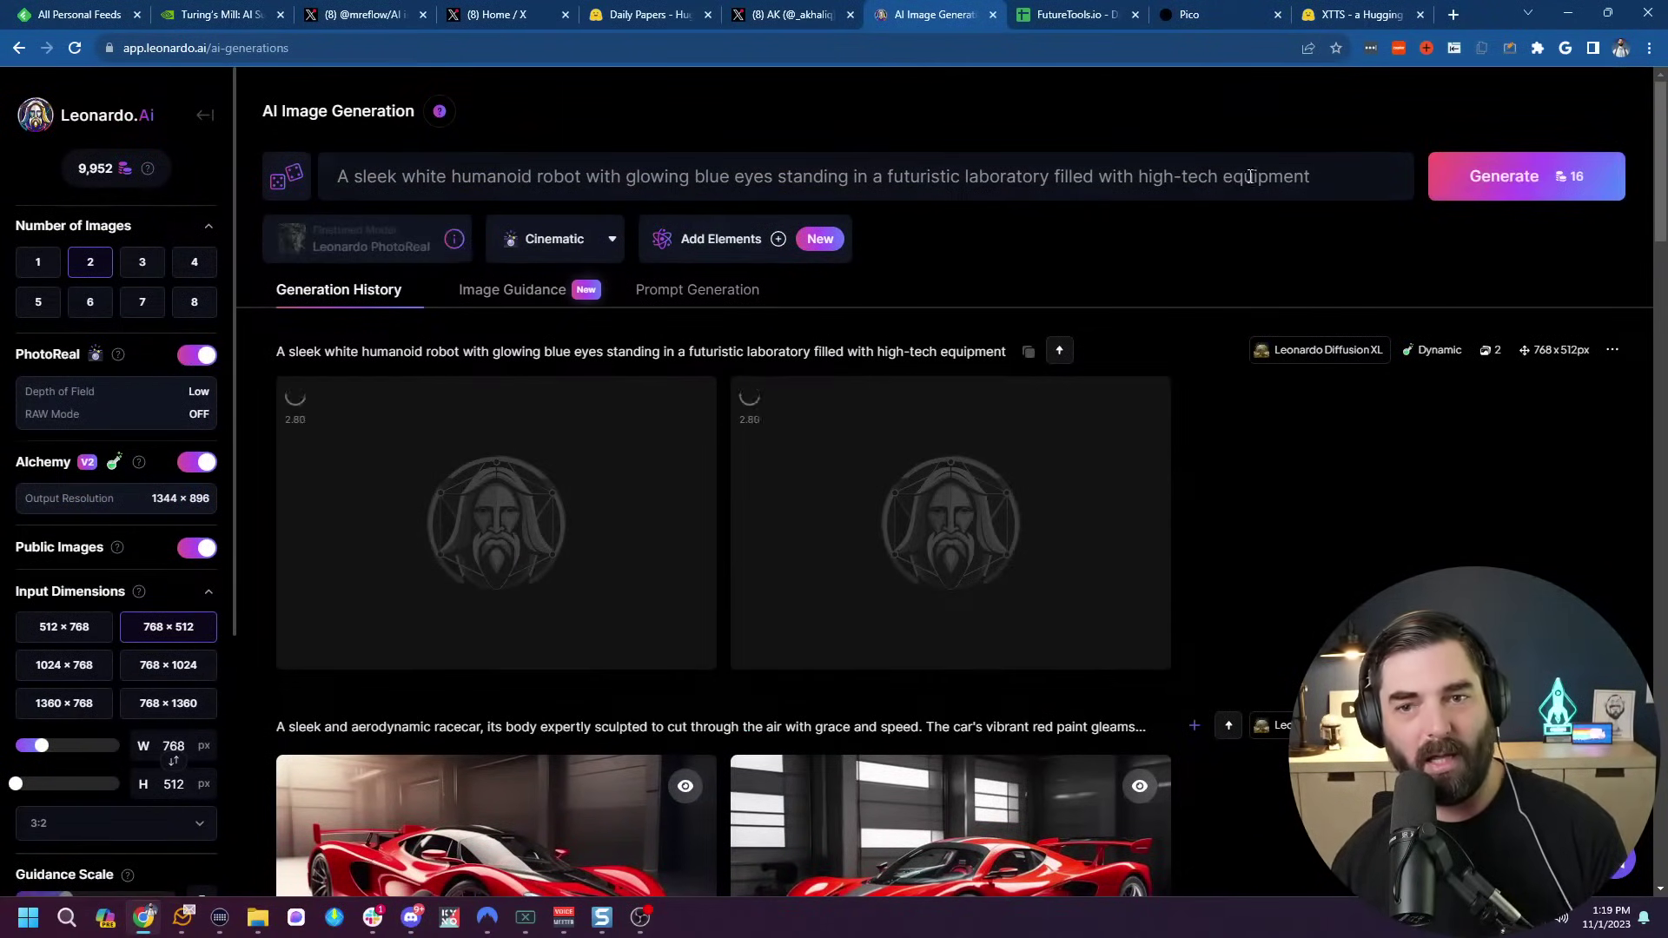
pyautogui.click(1539, 189)
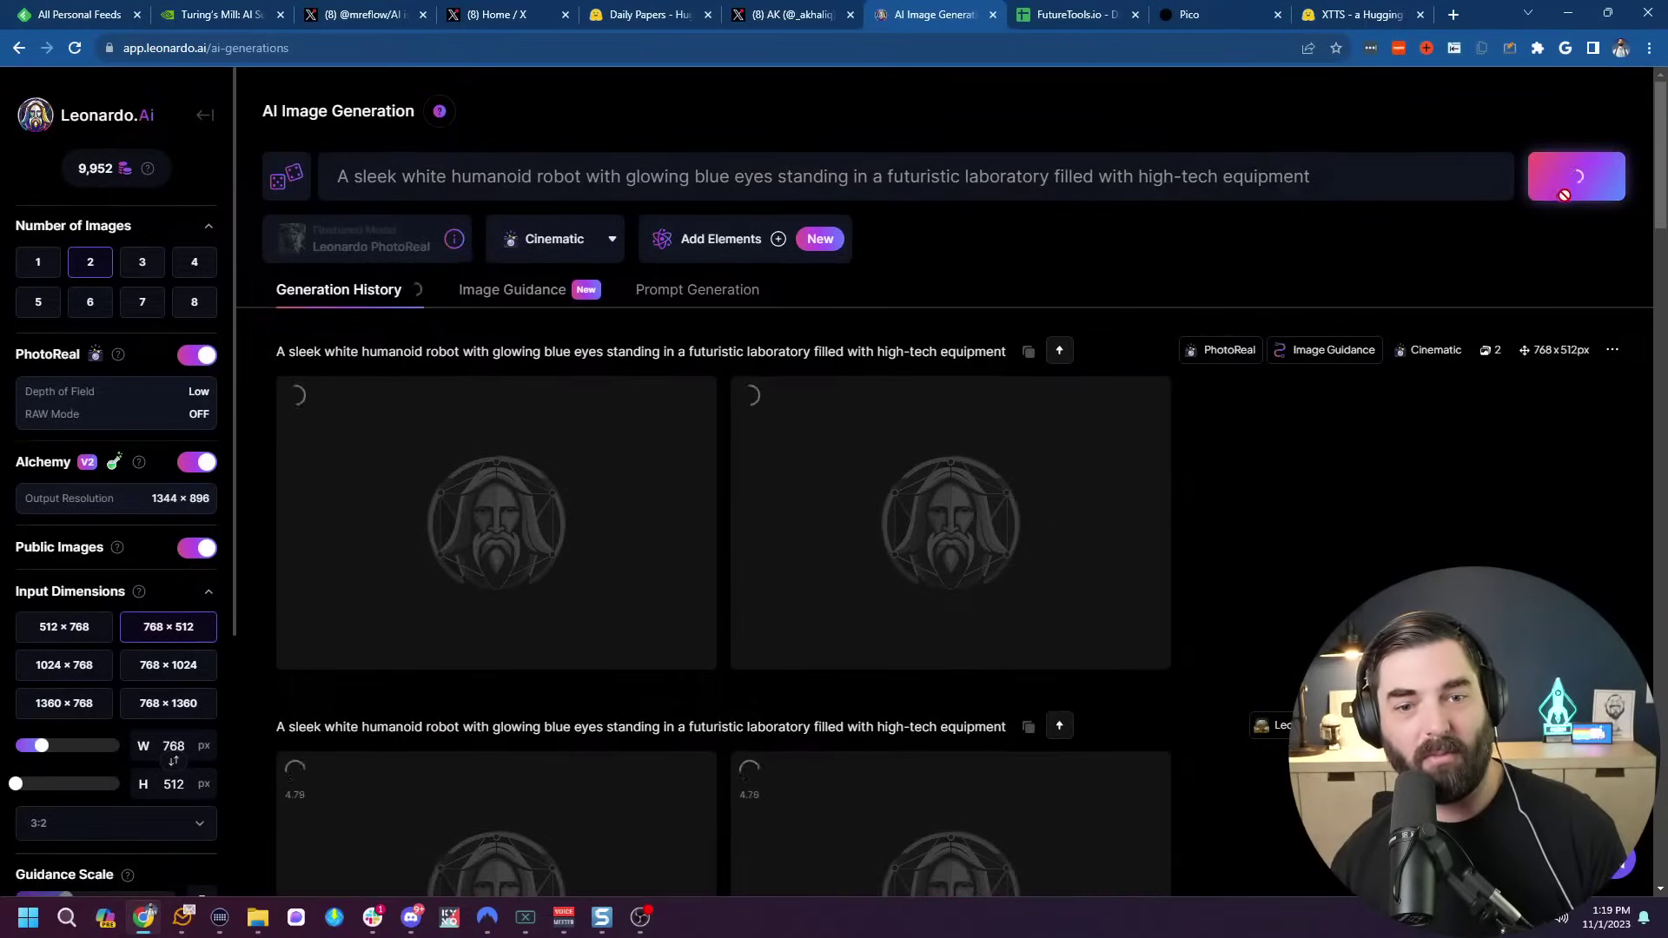
pyautogui.scroll(-2, 1544, 191)
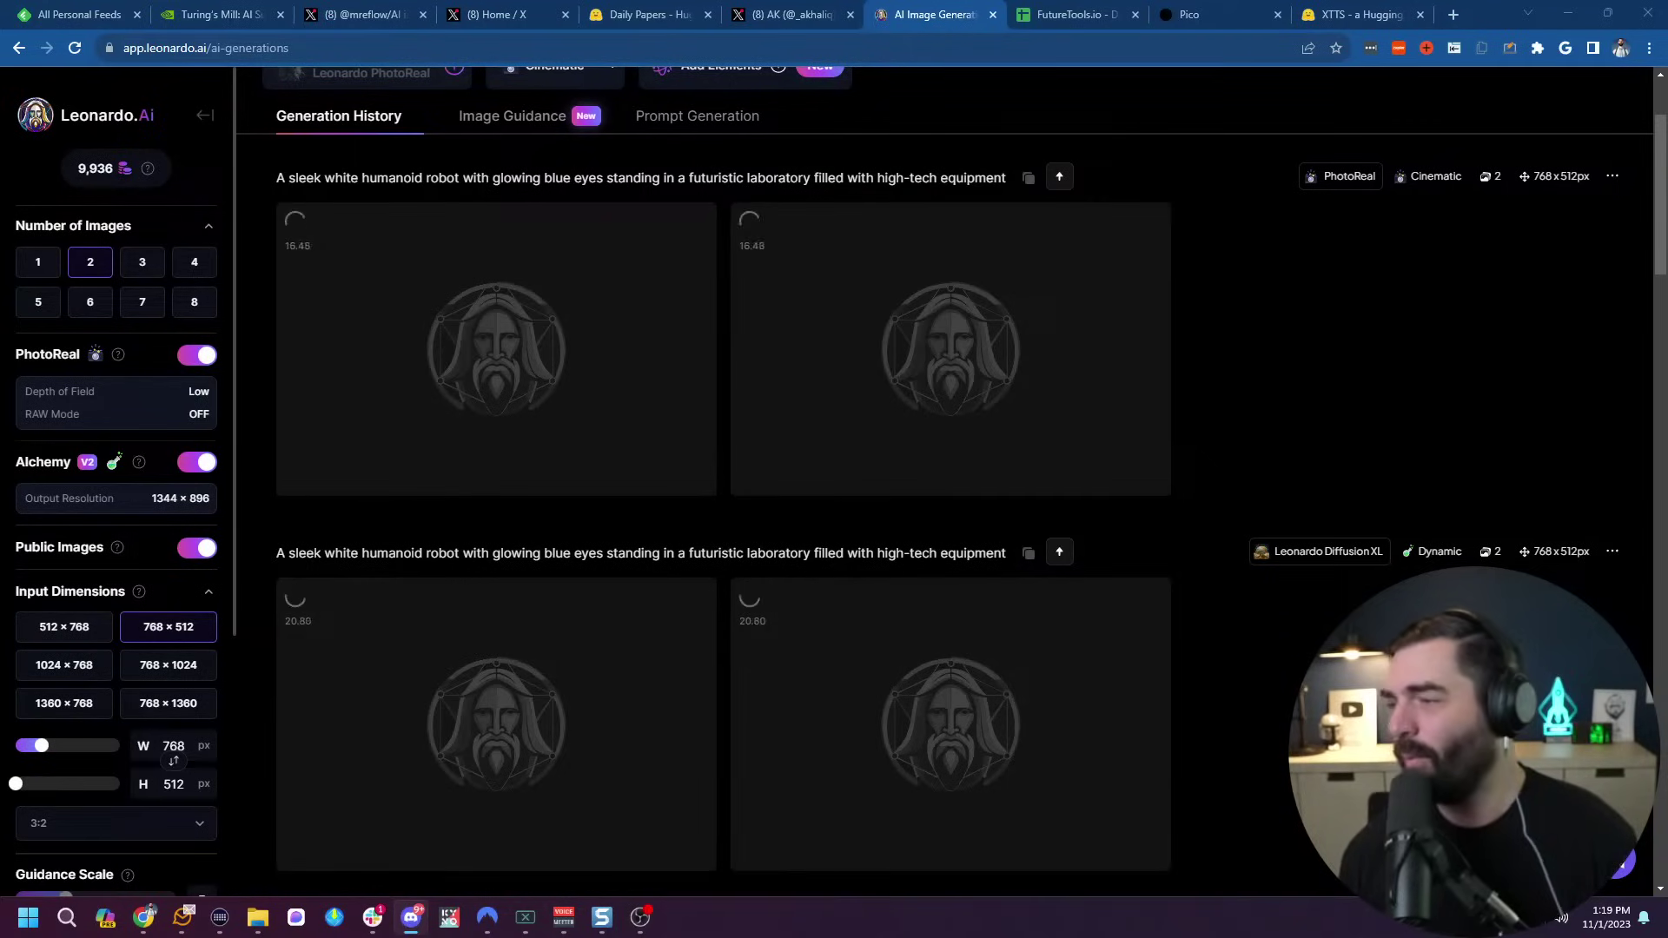
# Visit wealthfront.com in a new browser tab and read through its Cash Account section.
pyautogui.click(1453, 15)
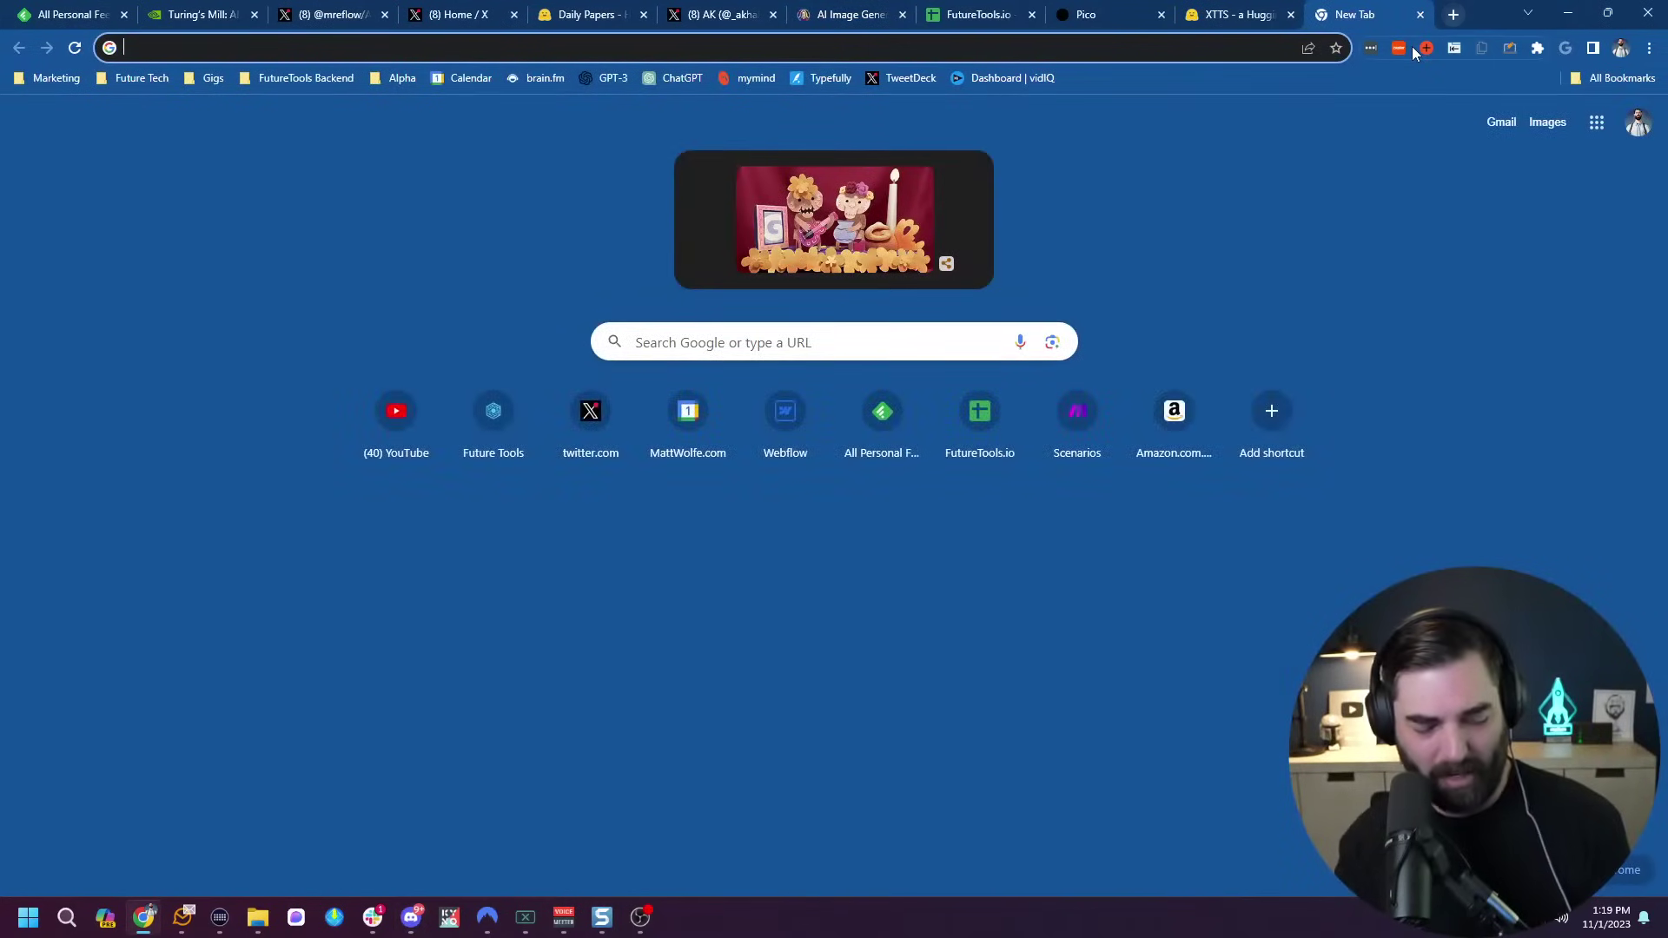
pyautogui.write('wealthfro')
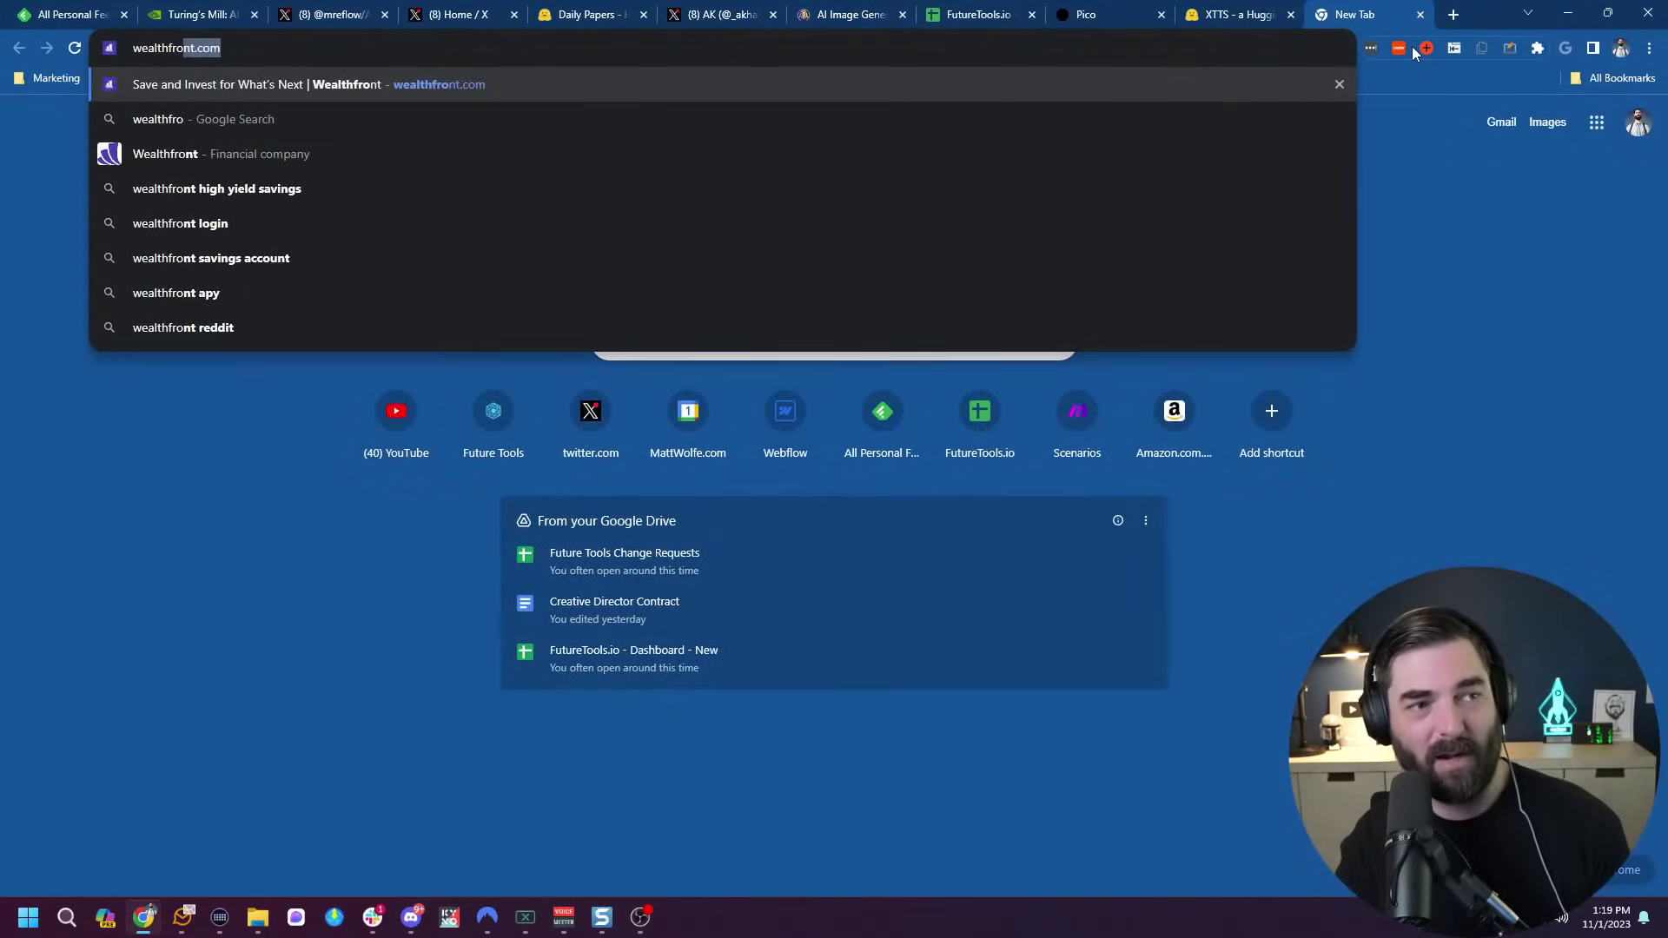
pyautogui.press('Return')
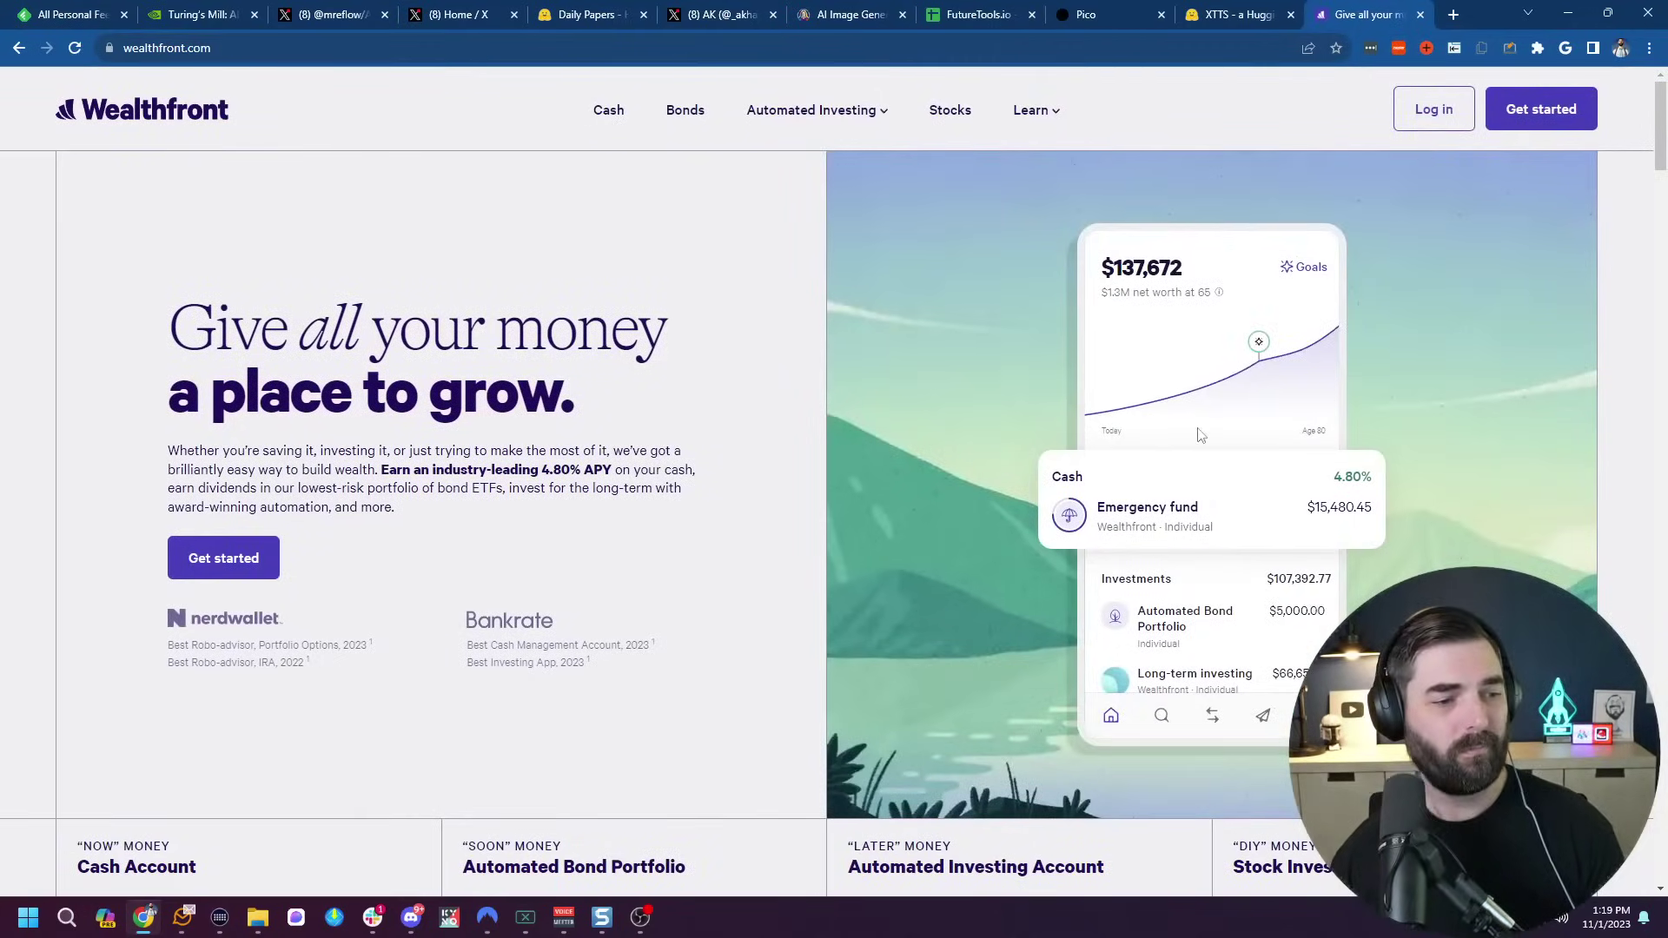
pyautogui.scroll(-2, 436, 445)
pyautogui.scroll(-7, 436, 445)
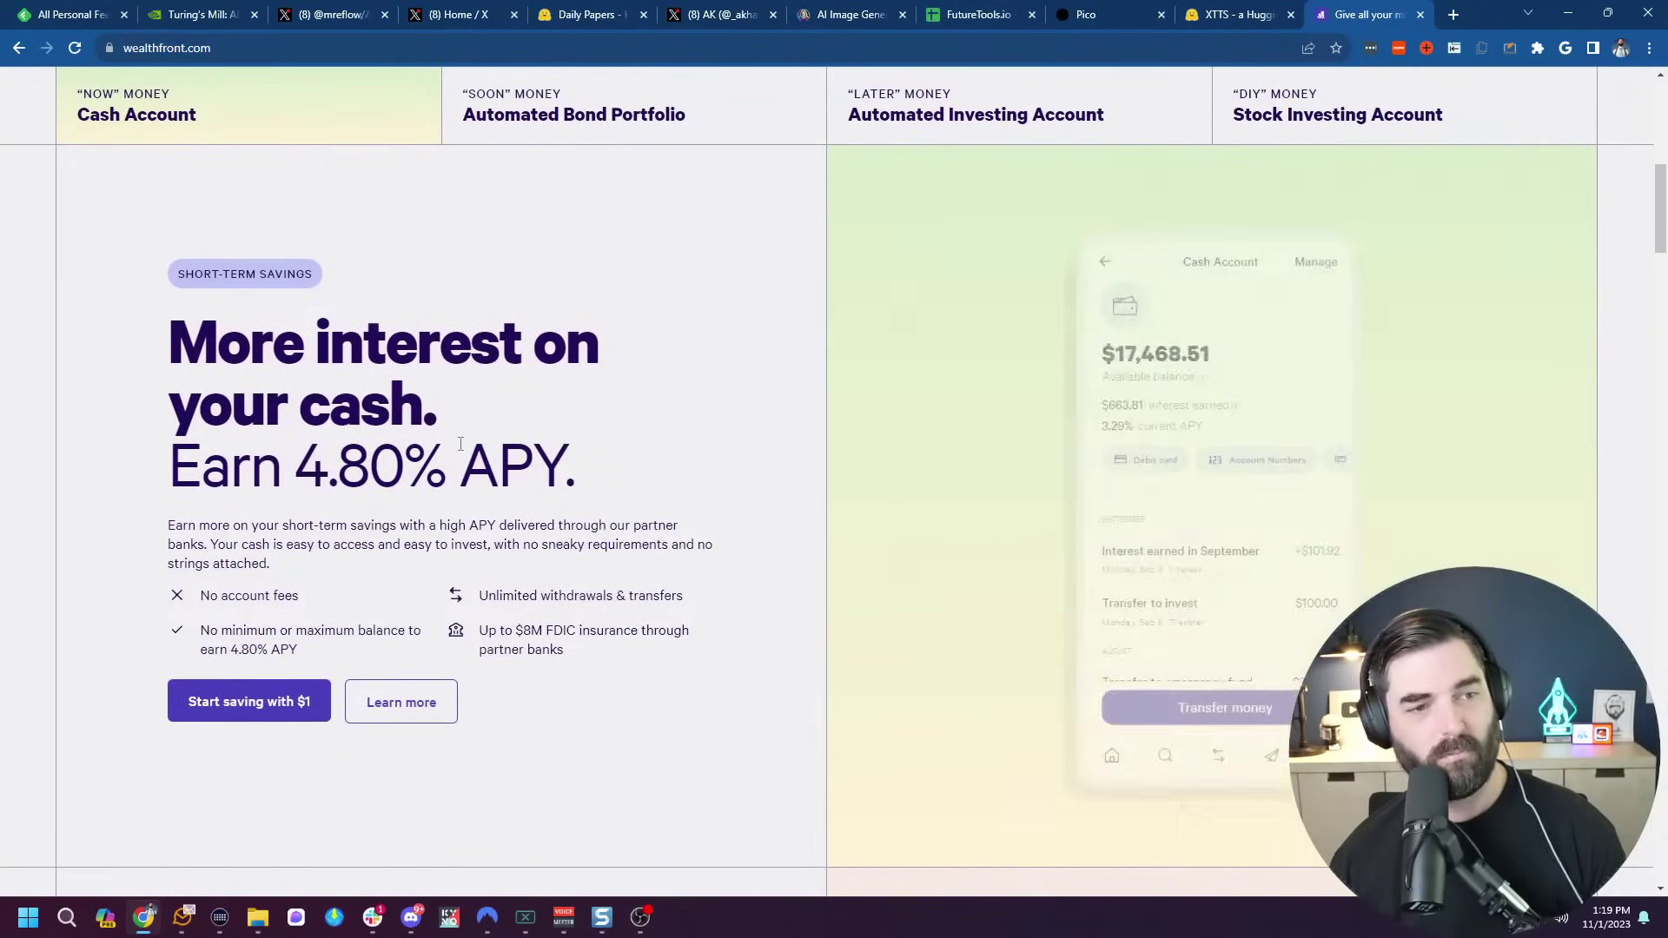
pyautogui.scroll(-6, 461, 443)
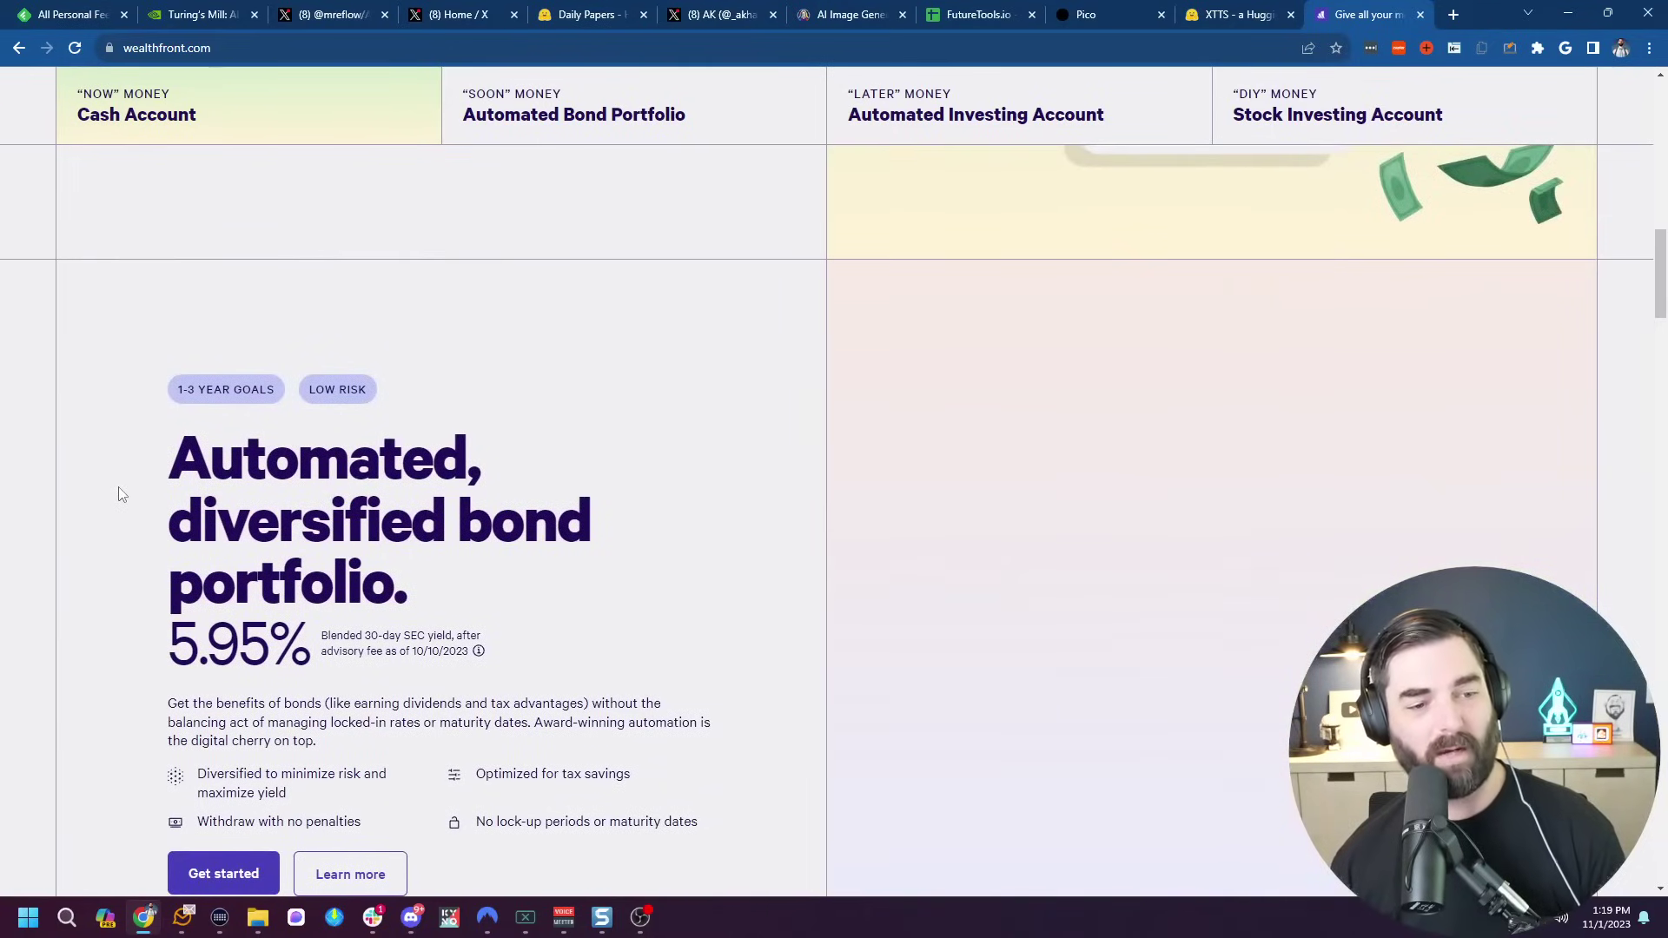
# Read Wealthfront's automated bond portfolio and automated investing sections, return to the beginning of the page, and close the site.
pyautogui.moveTo(122, 494); pyautogui.dragTo(700, 588)
pyautogui.scroll(-5, 805, 640)
pyautogui.click(824, 420)
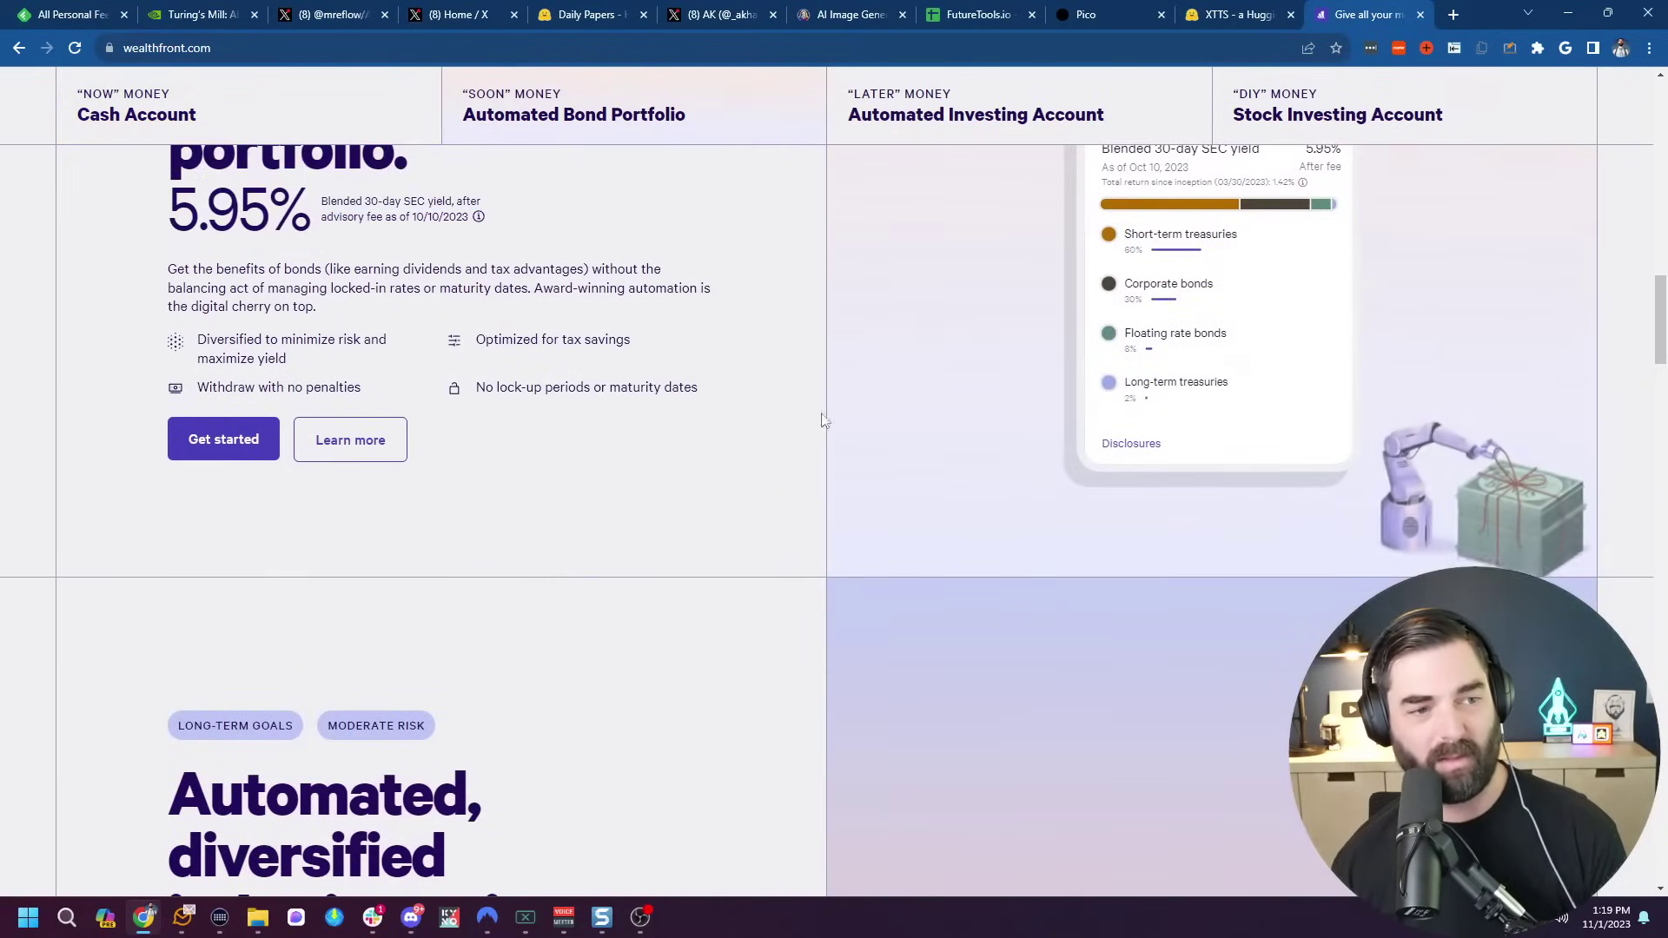
pyautogui.scroll(-7, 744, 547)
pyautogui.scroll(5, 759, 565)
pyautogui.scroll(-5, 763, 565)
pyautogui.scroll(11, 774, 555)
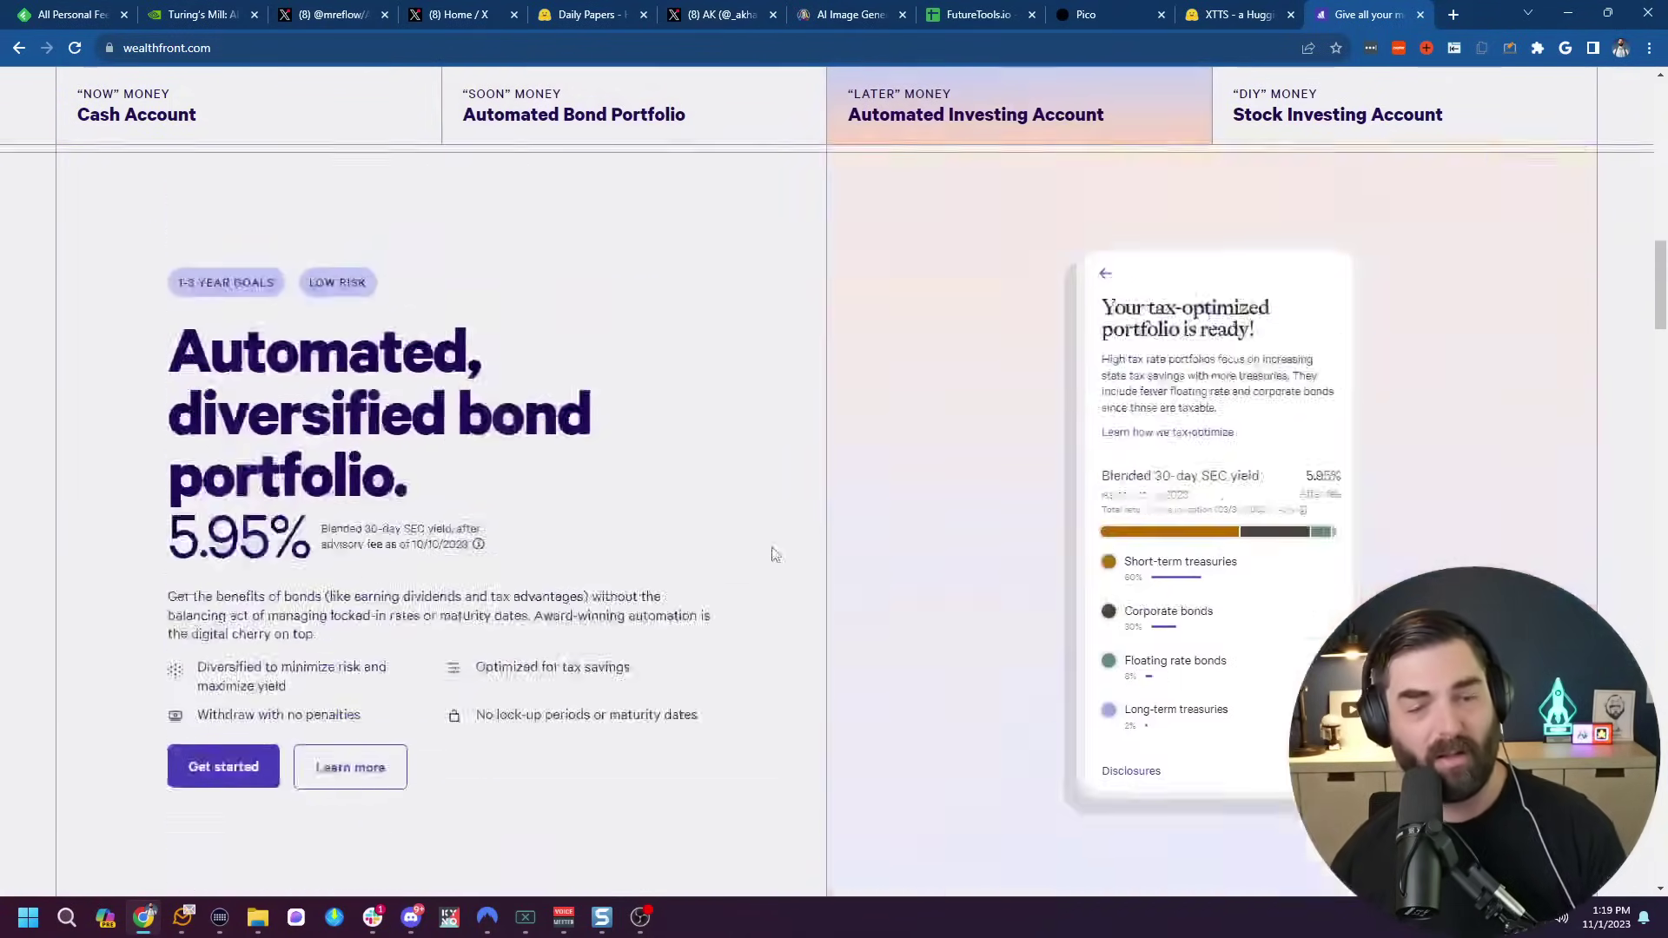
pyautogui.scroll(10, 775, 554)
pyautogui.hotkey('ctrl', 'w')
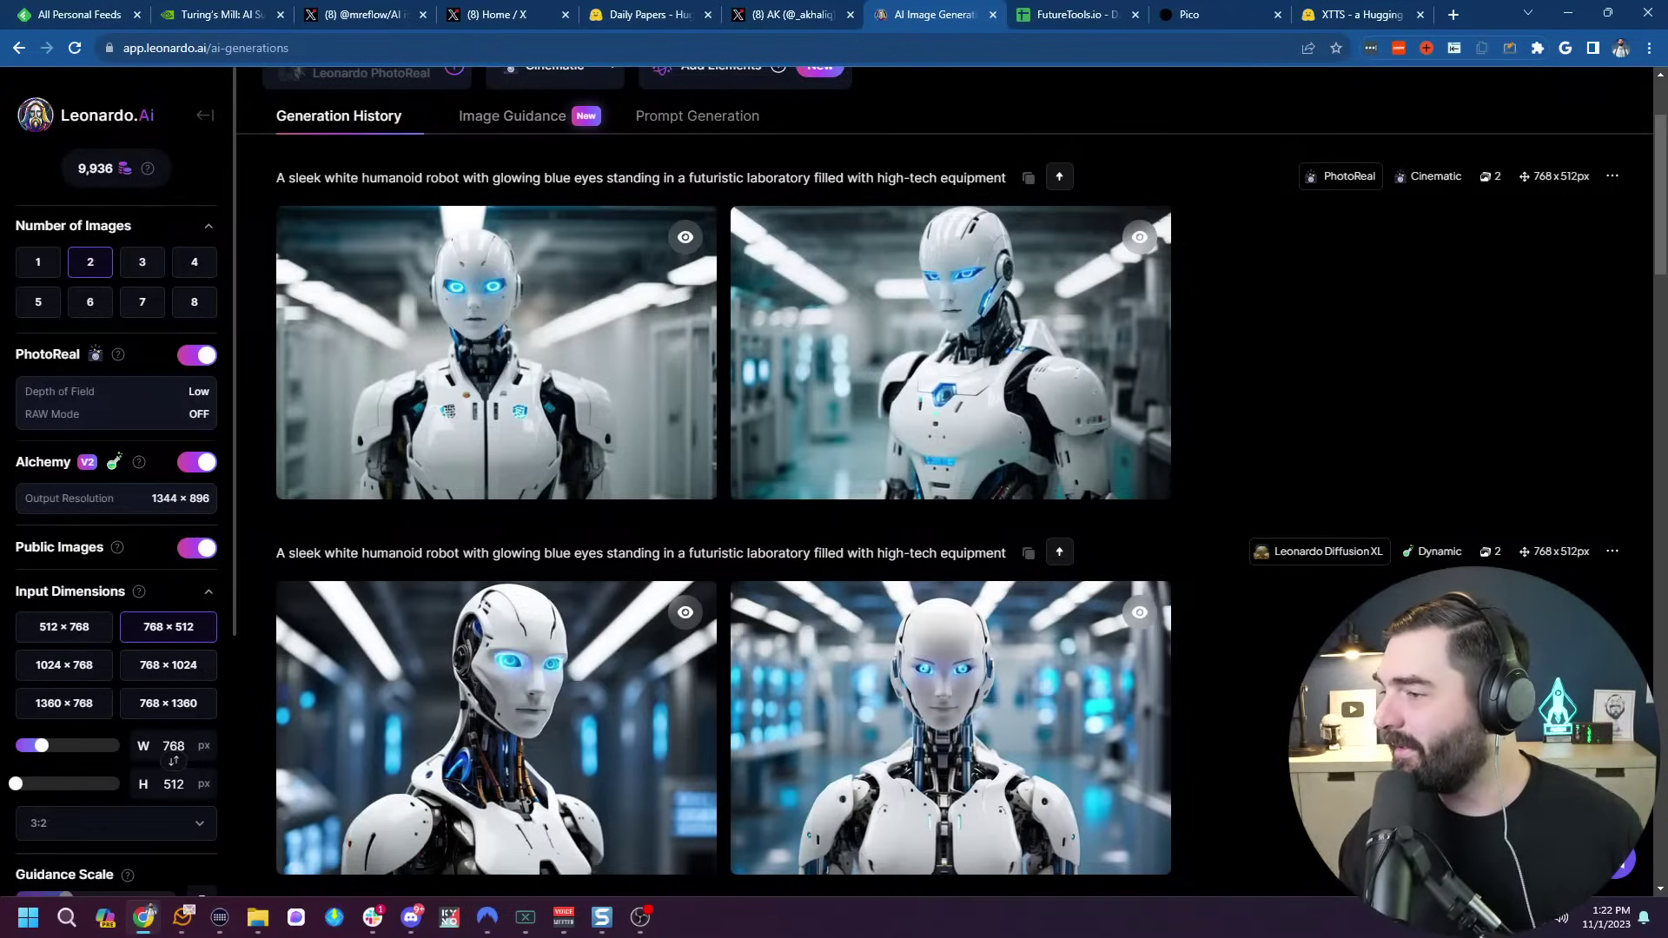
# Open chat.openai.com in a new browser tab, check the GPT-4 model selector, and close ChatGPT.
pyautogui.hotkey('alt', 'Tab')
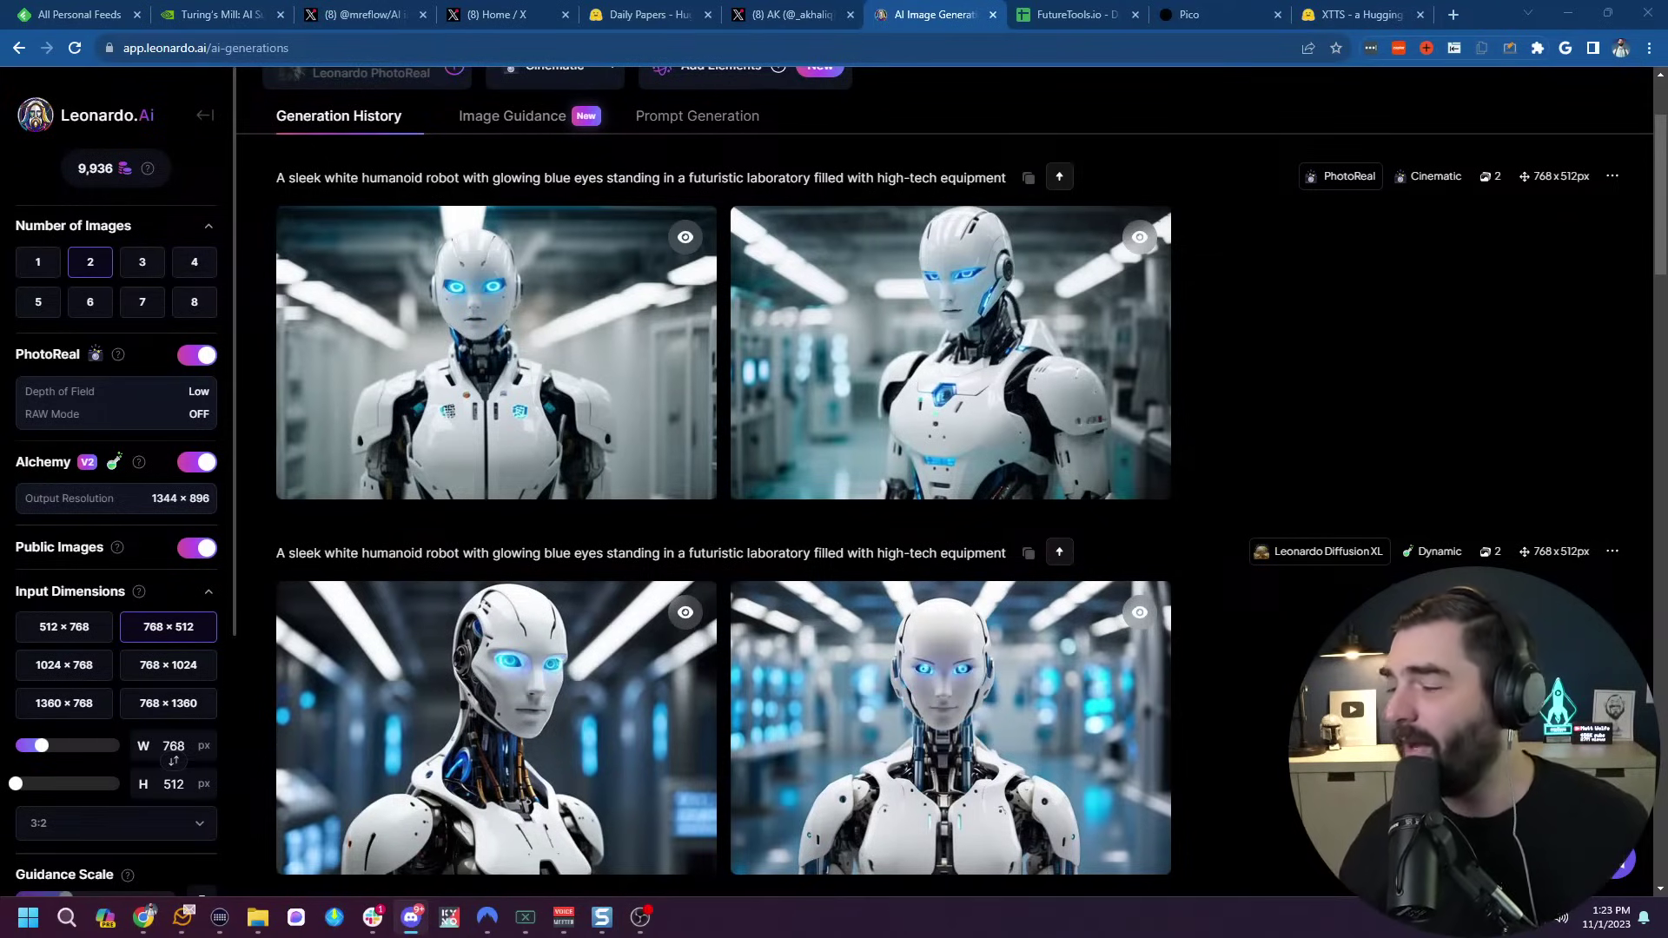
pyautogui.click(1453, 14)
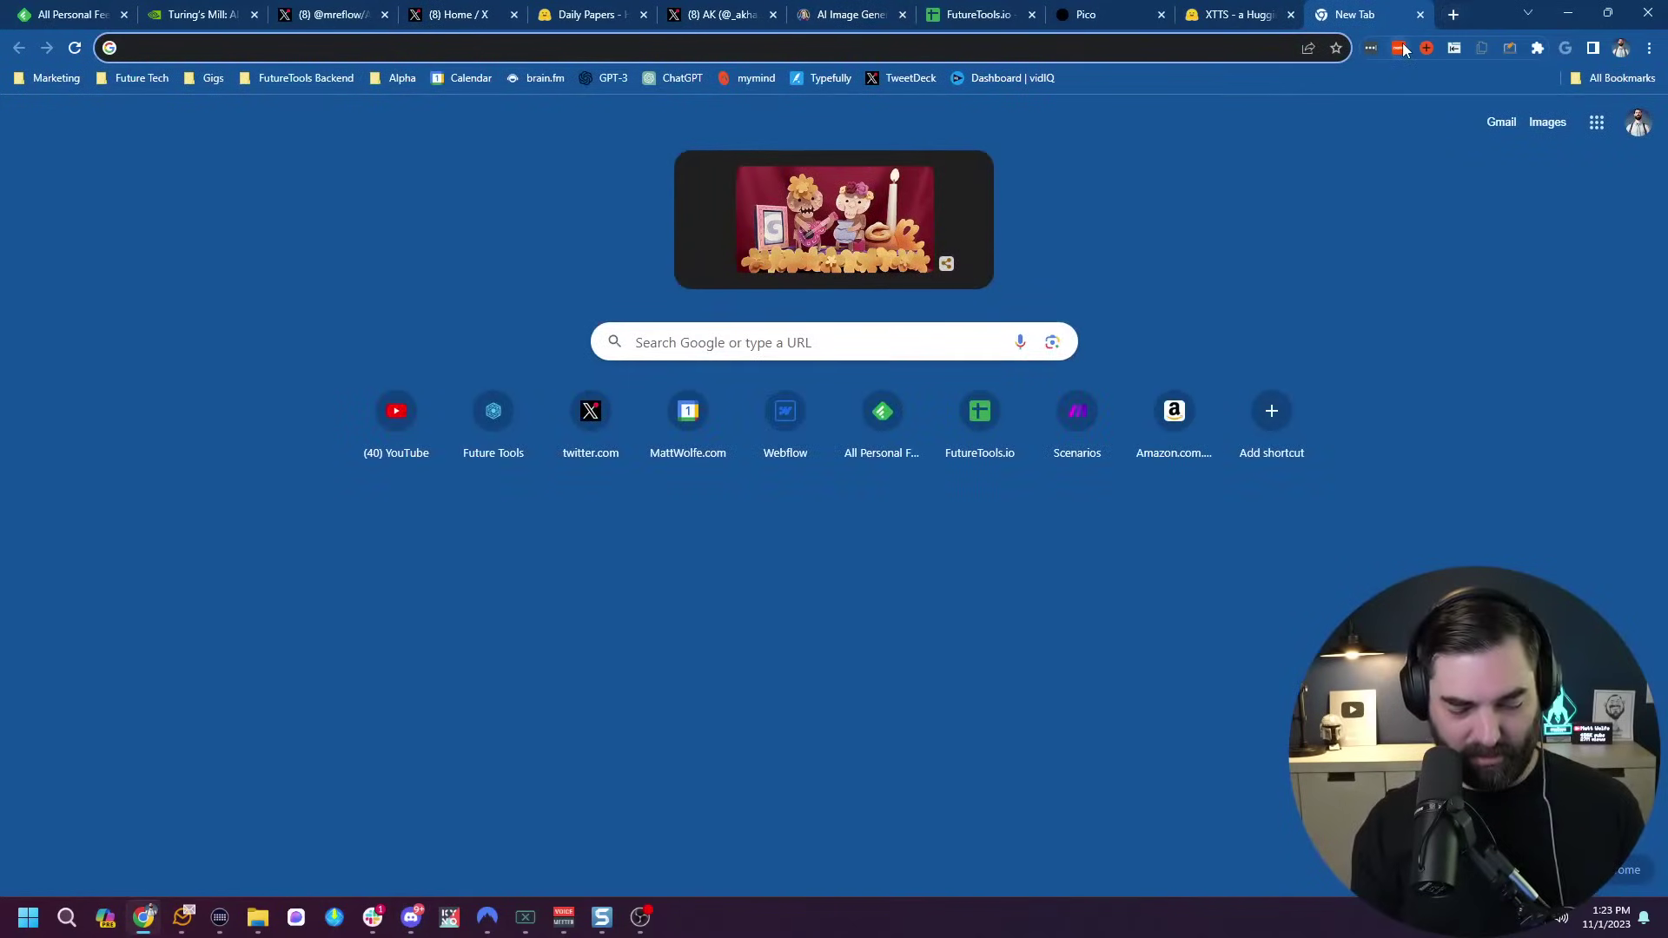
pyautogui.write('chat.openai.com')
pyautogui.press('Return')
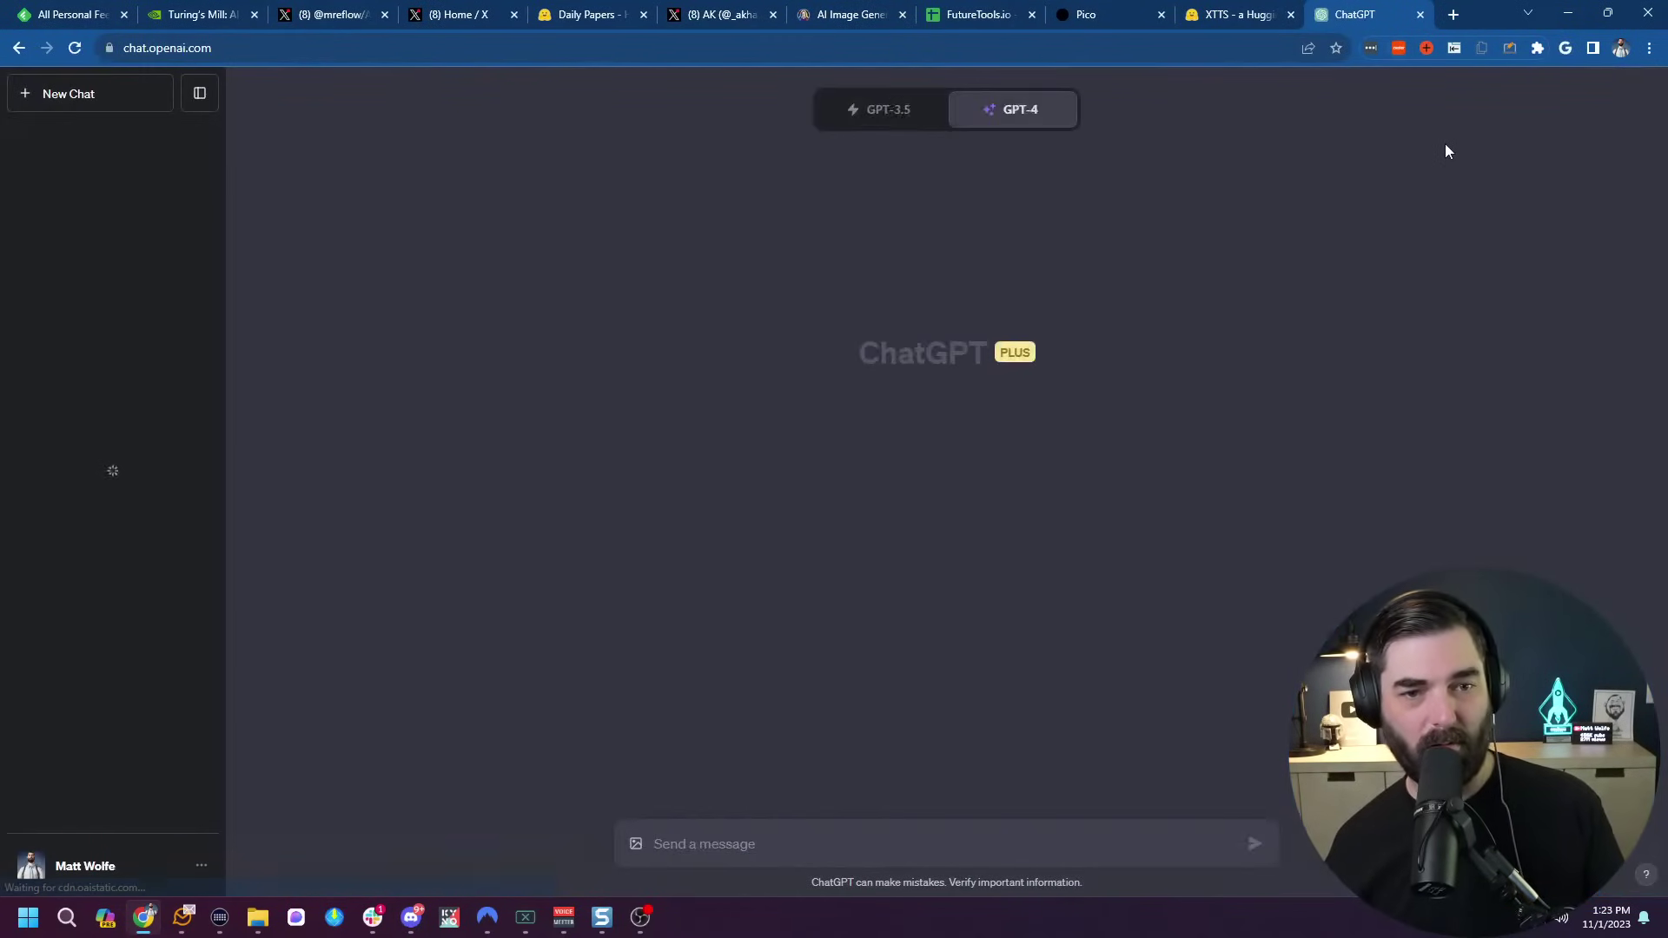
pyautogui.moveTo(1027, 104)
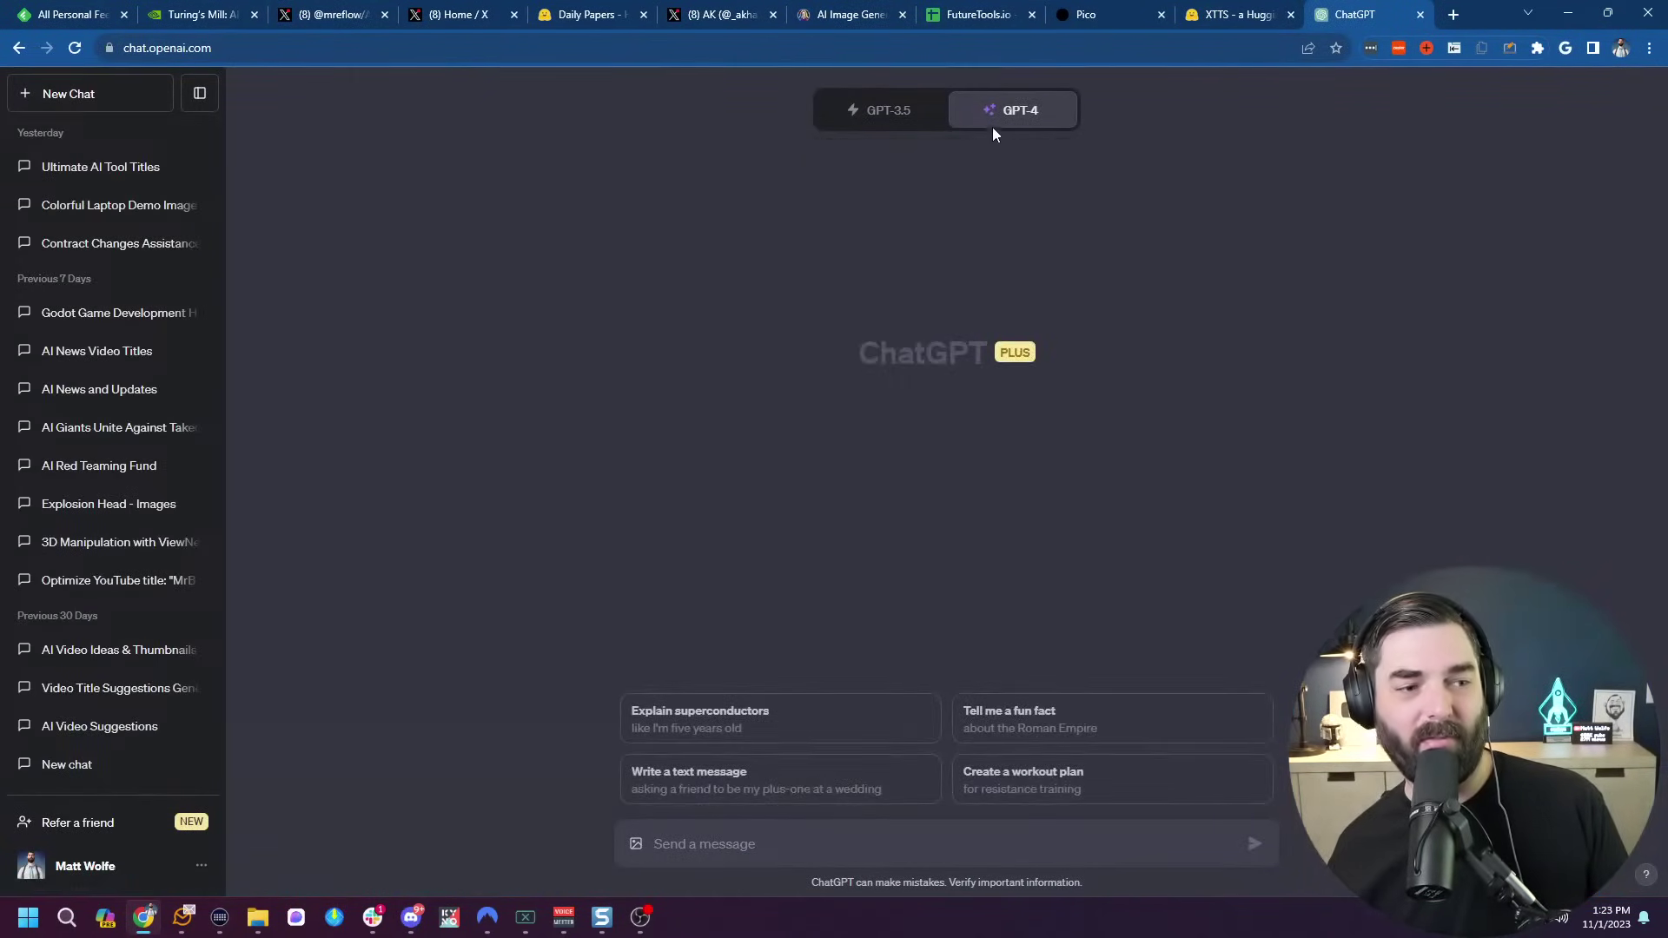
pyautogui.click(1421, 16)
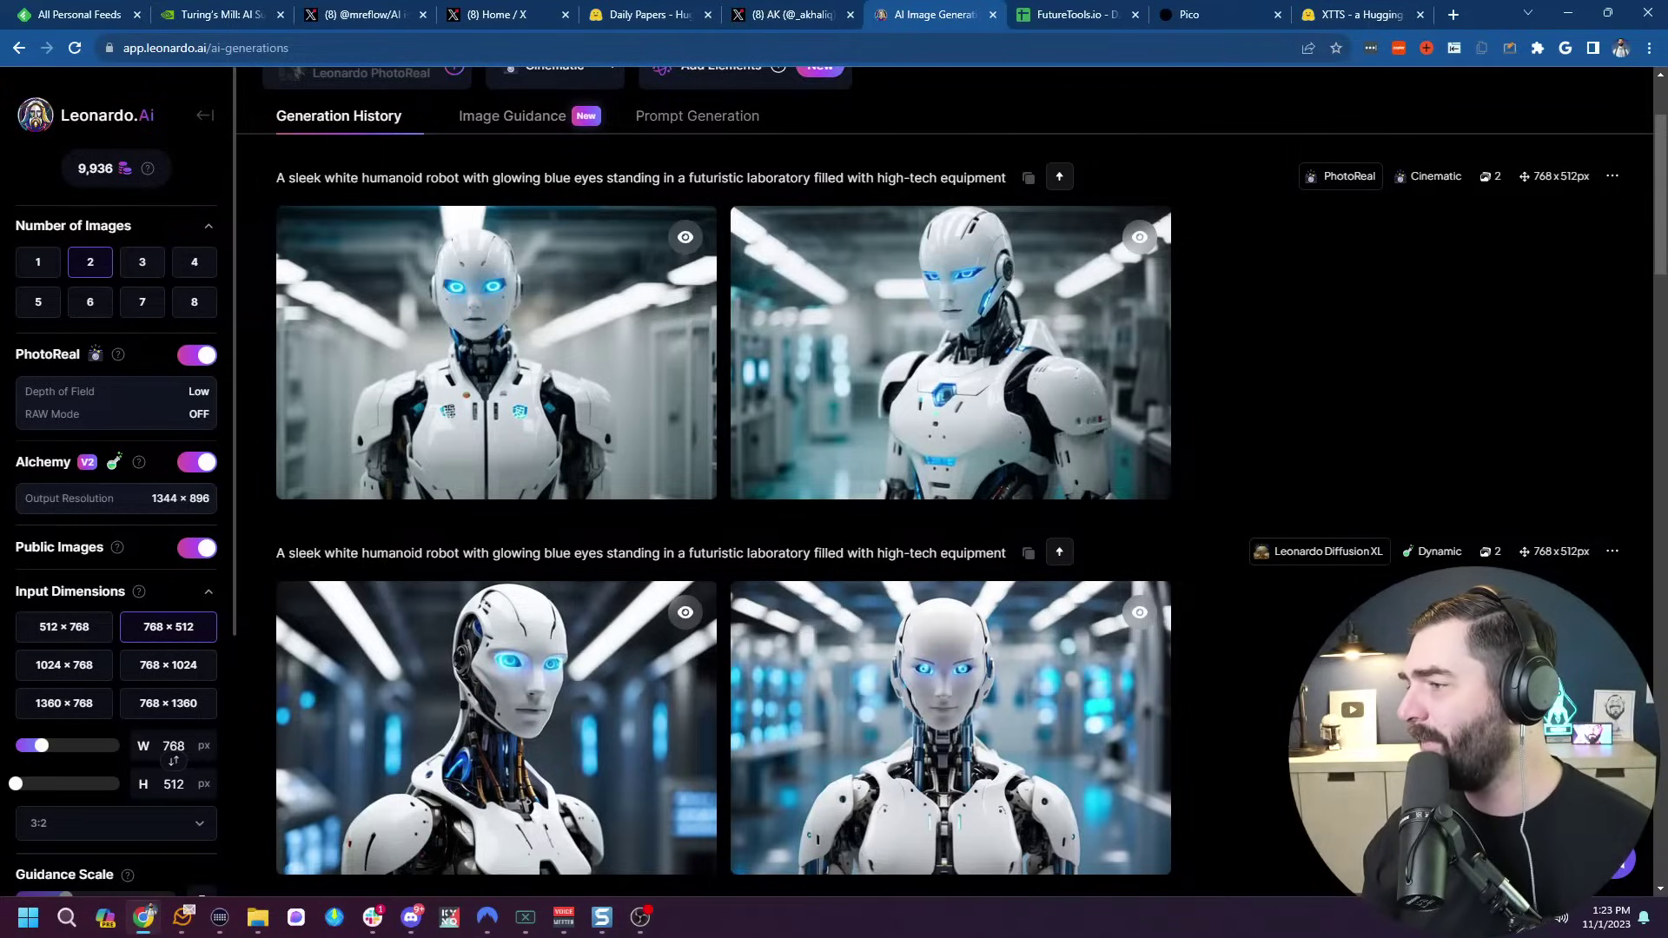
# Open futuretools.io in a new browser tab and look over the category filters and tool listings on its home page.
pyautogui.hotkey('alt', 'Tab')
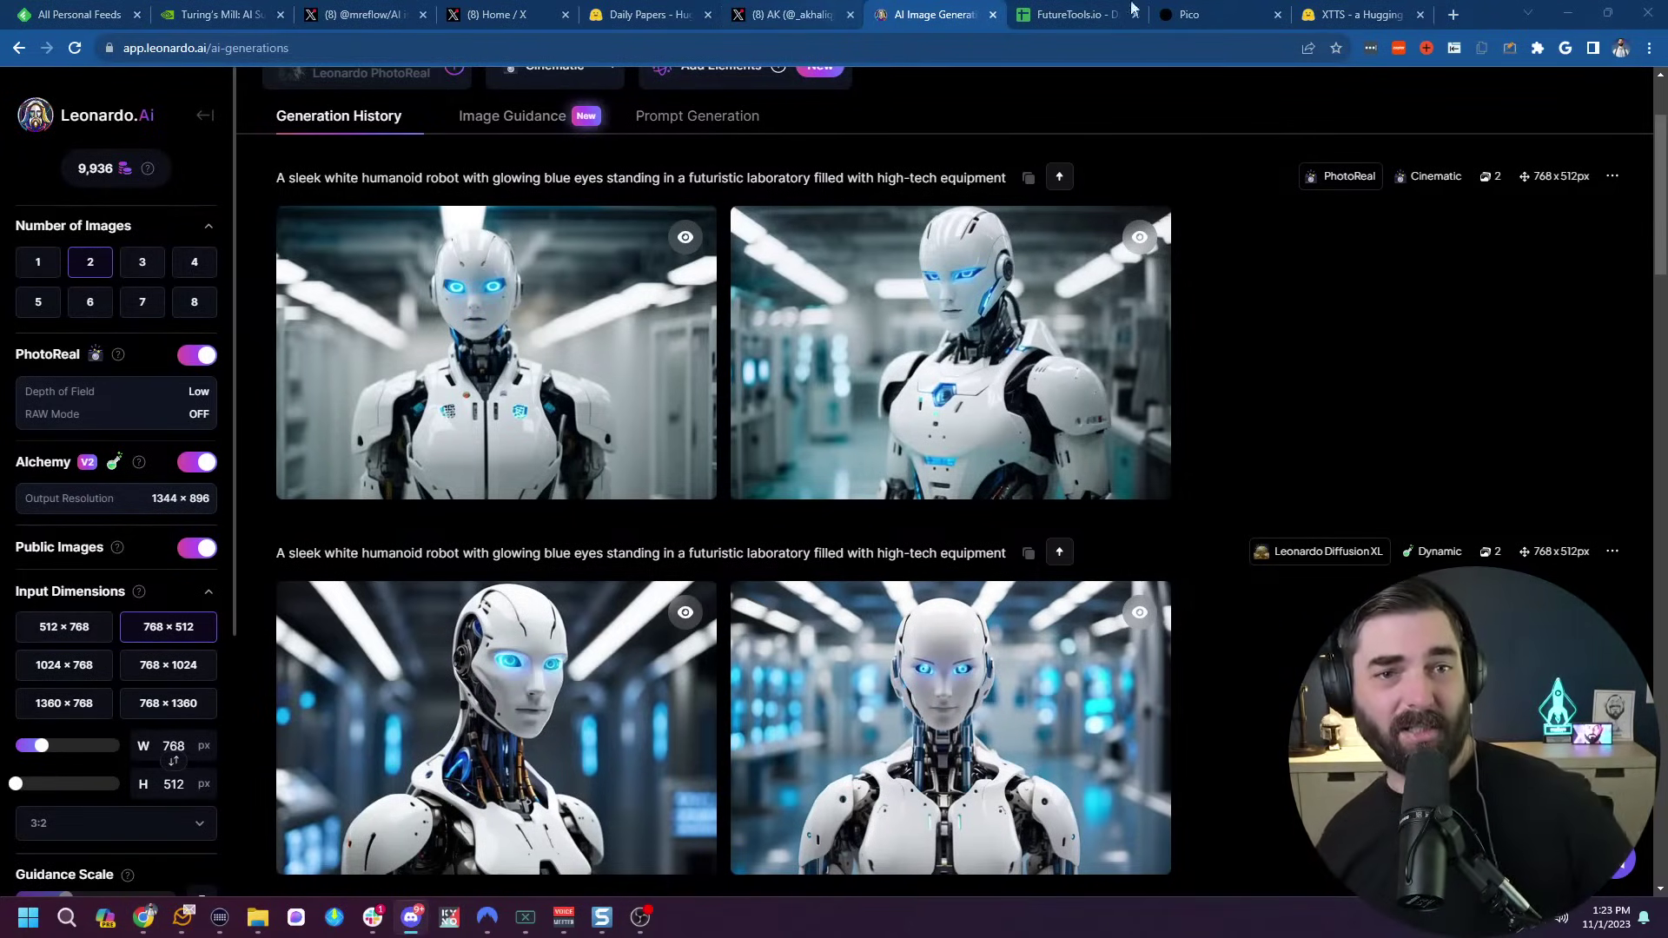
pyautogui.click(1452, 13)
pyautogui.write('futu')
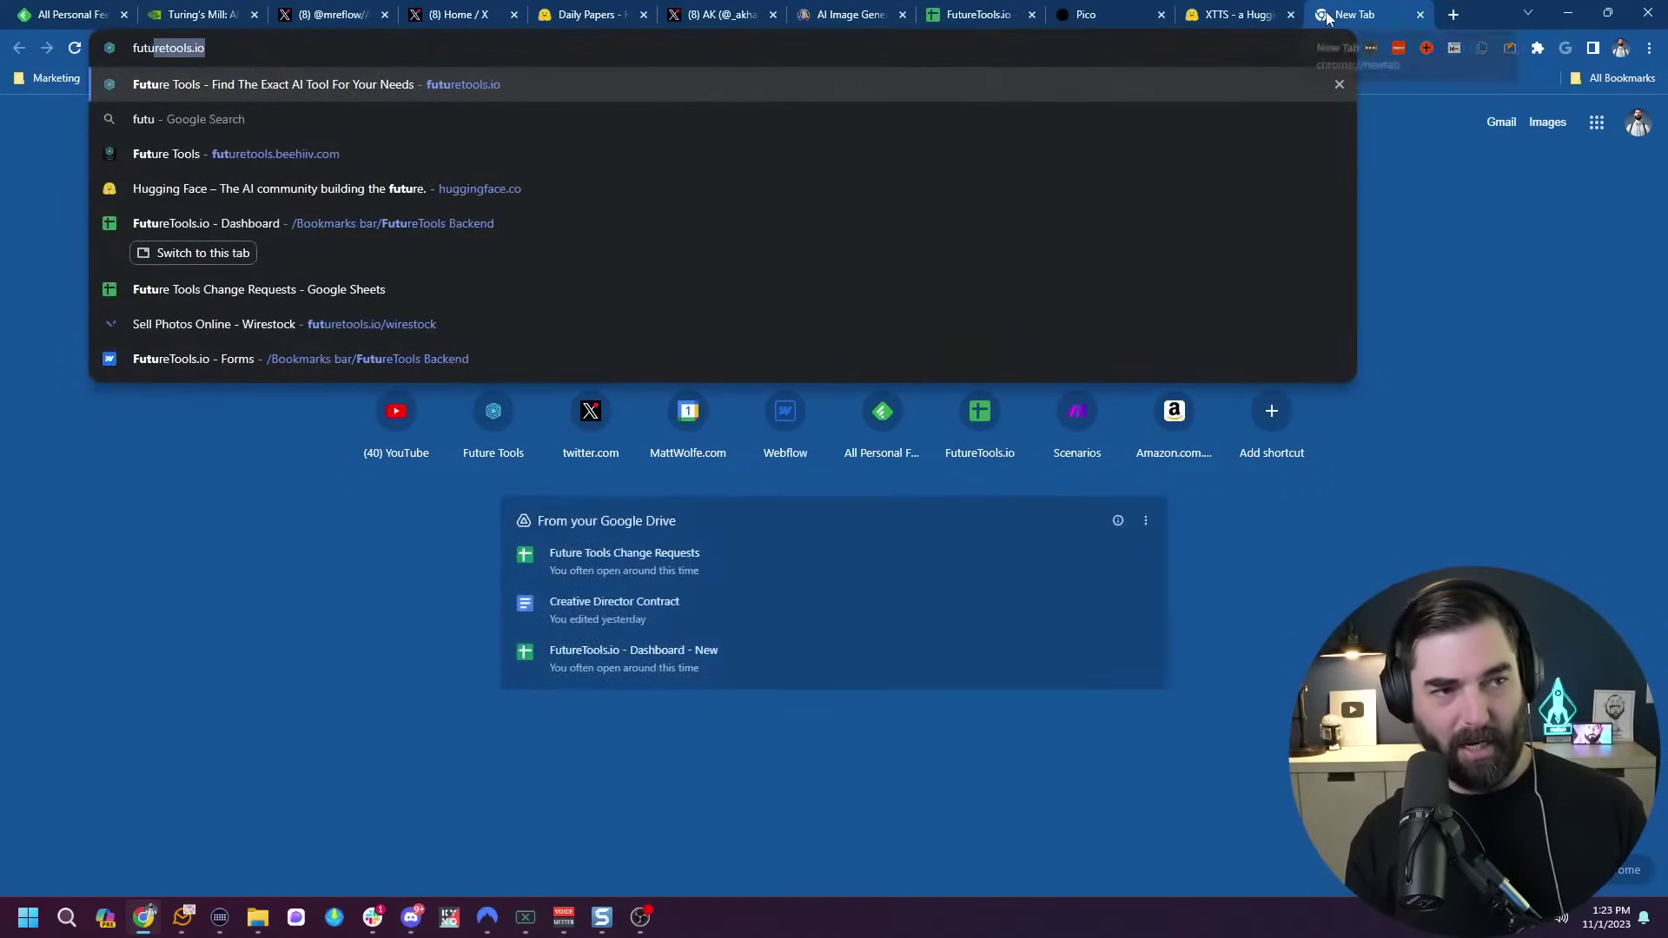
pyautogui.press('Return')
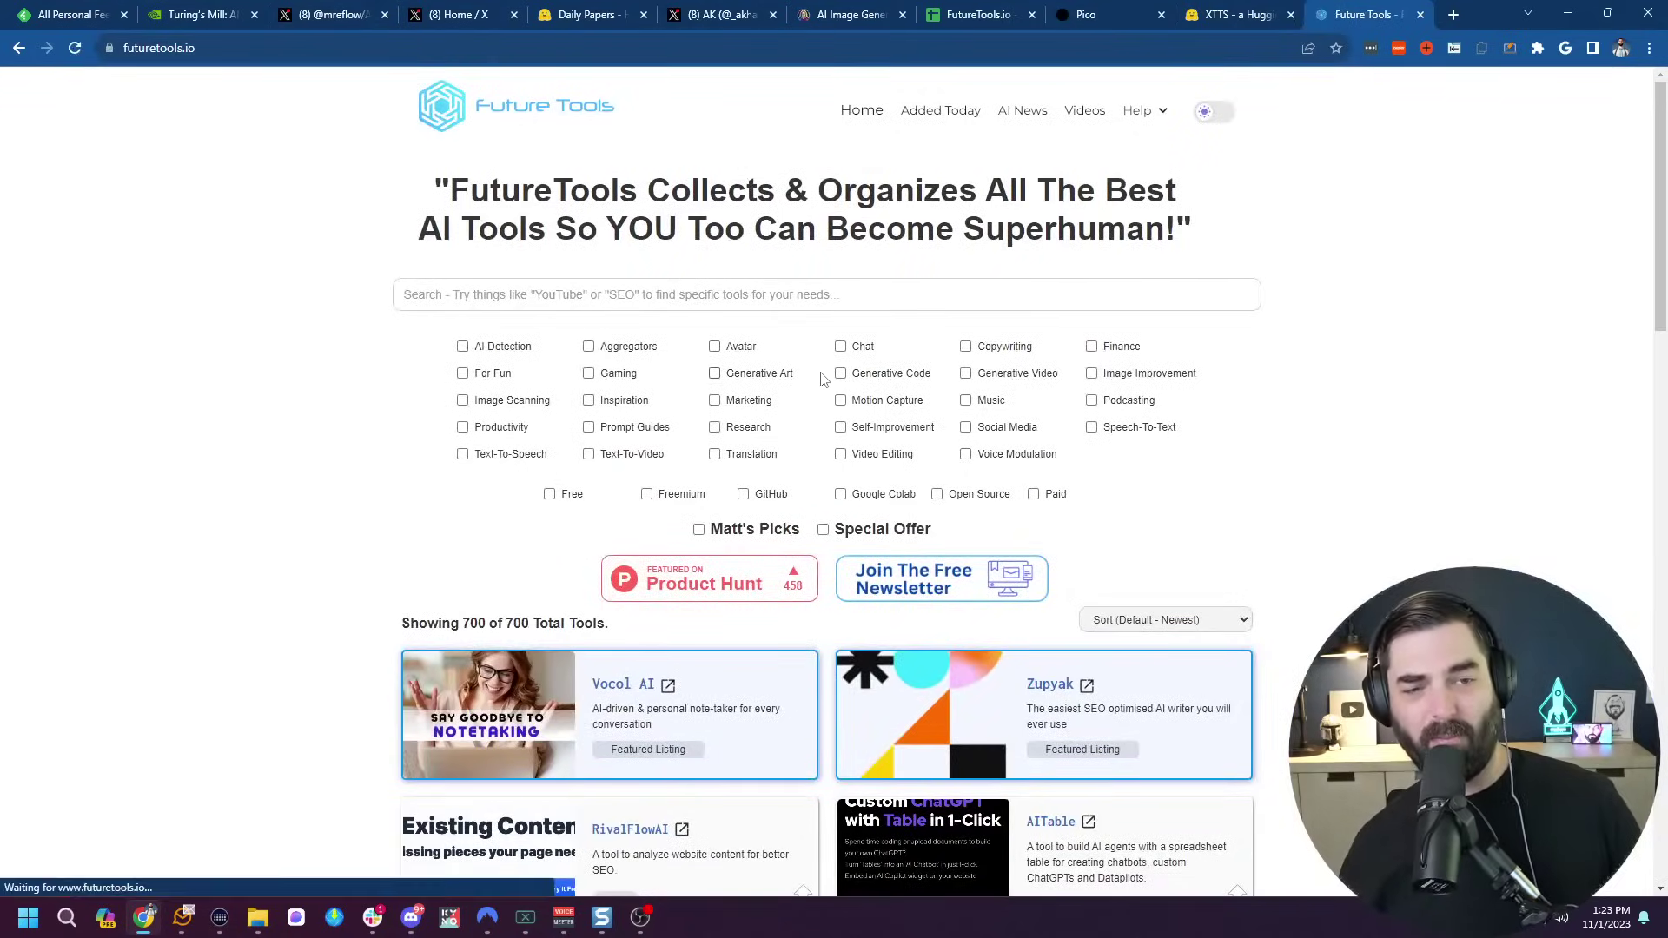
pyautogui.scroll(-1, 823, 379)
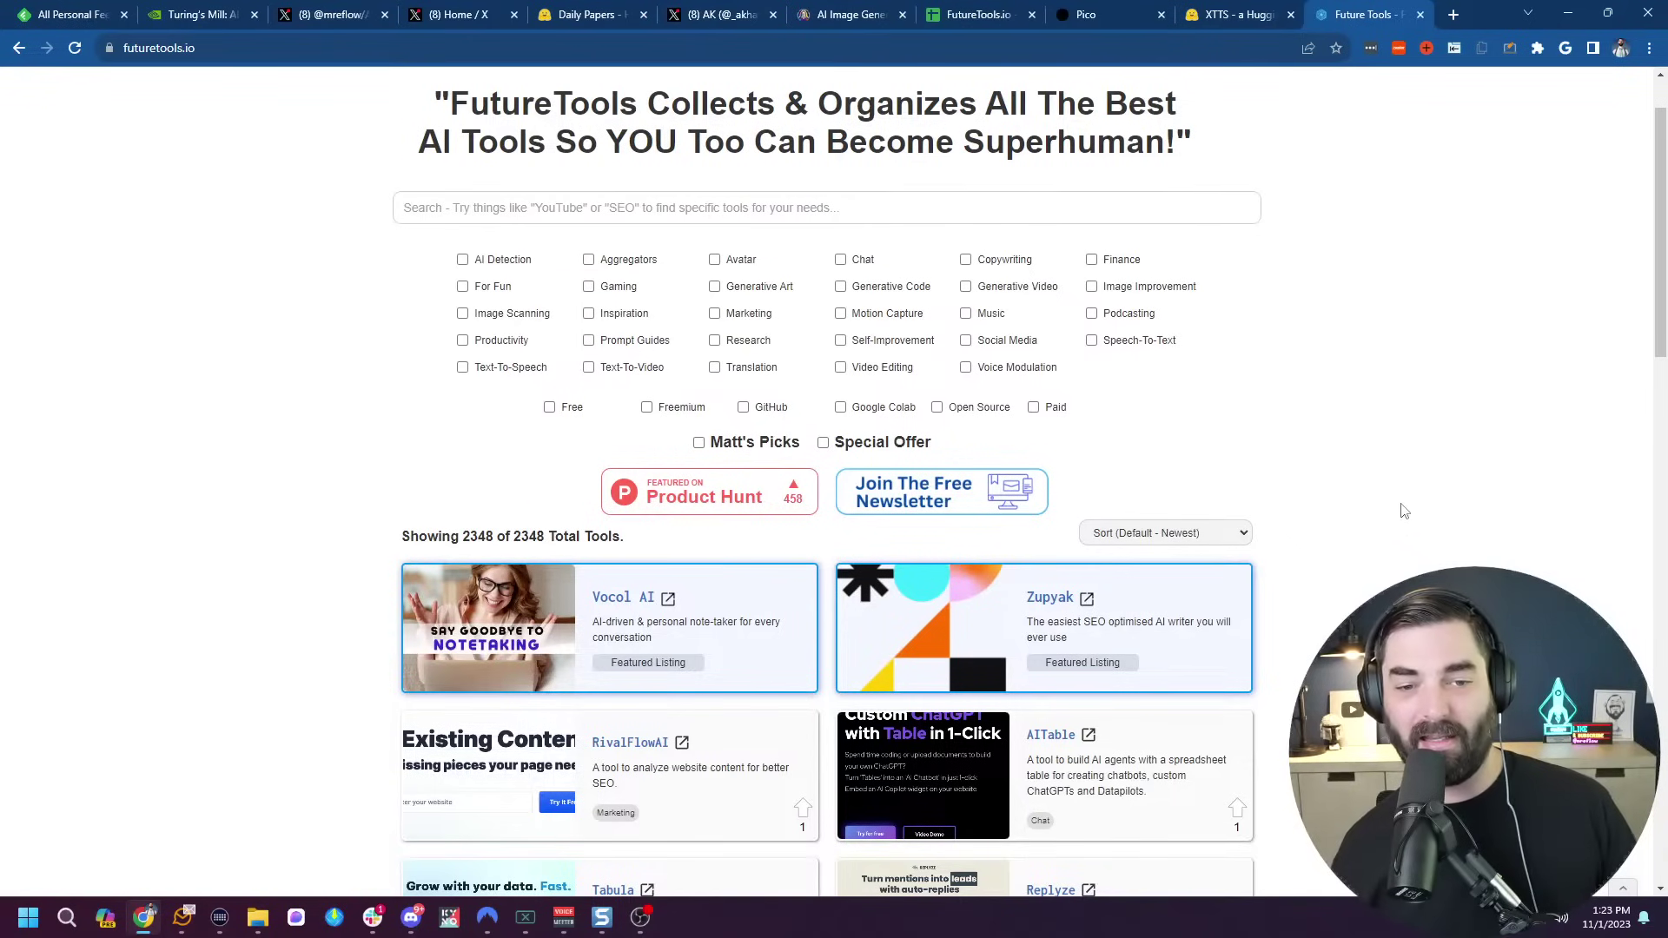
pyautogui.scroll(-1, 1370, 462)
pyautogui.scroll(2, 1175, 397)
# Search Future Tools for "midjourney" and open the Midjourney listing.
pyautogui.click(973, 295)
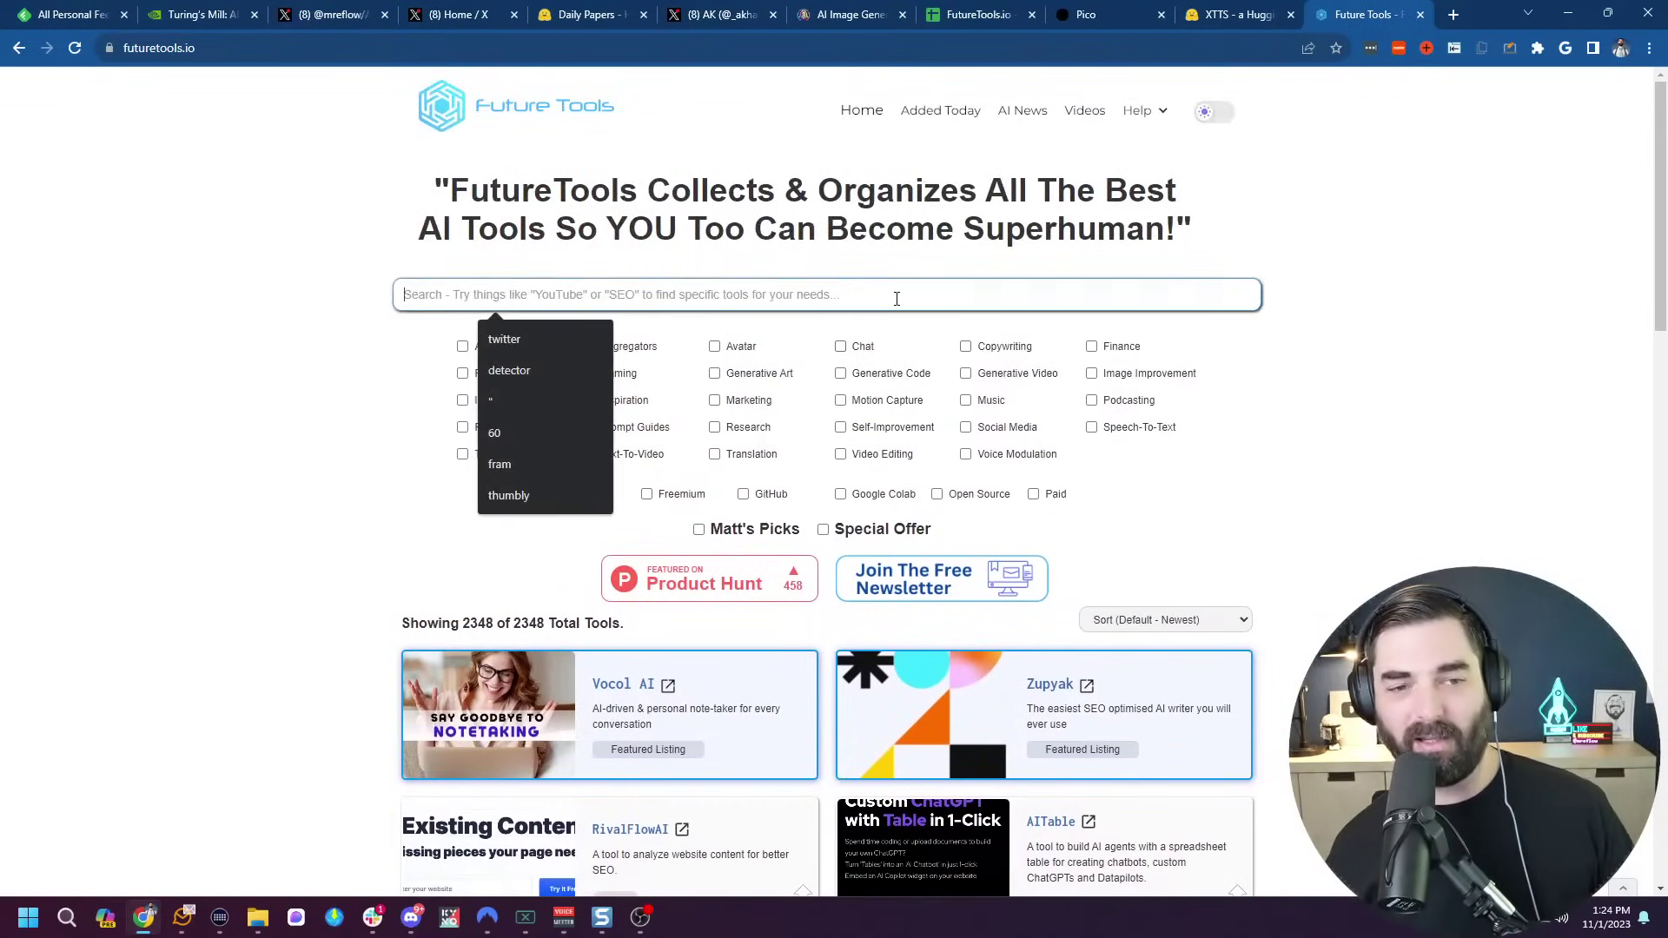
pyautogui.write('midjourney')
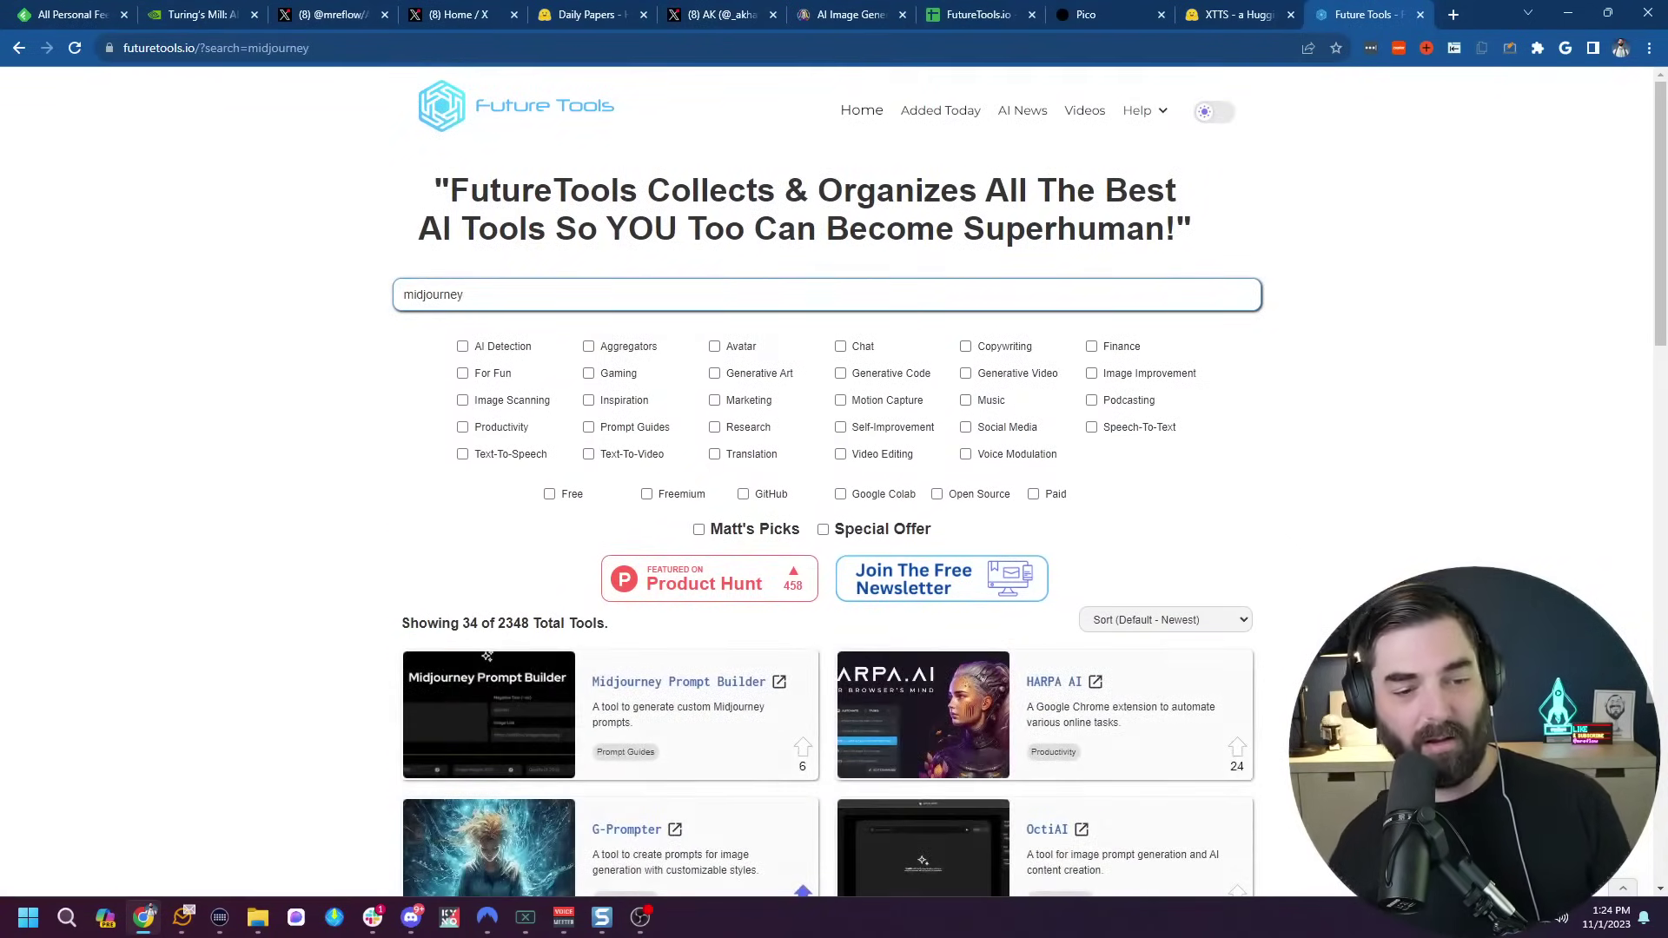
pyautogui.scroll(-20, 1019, 426)
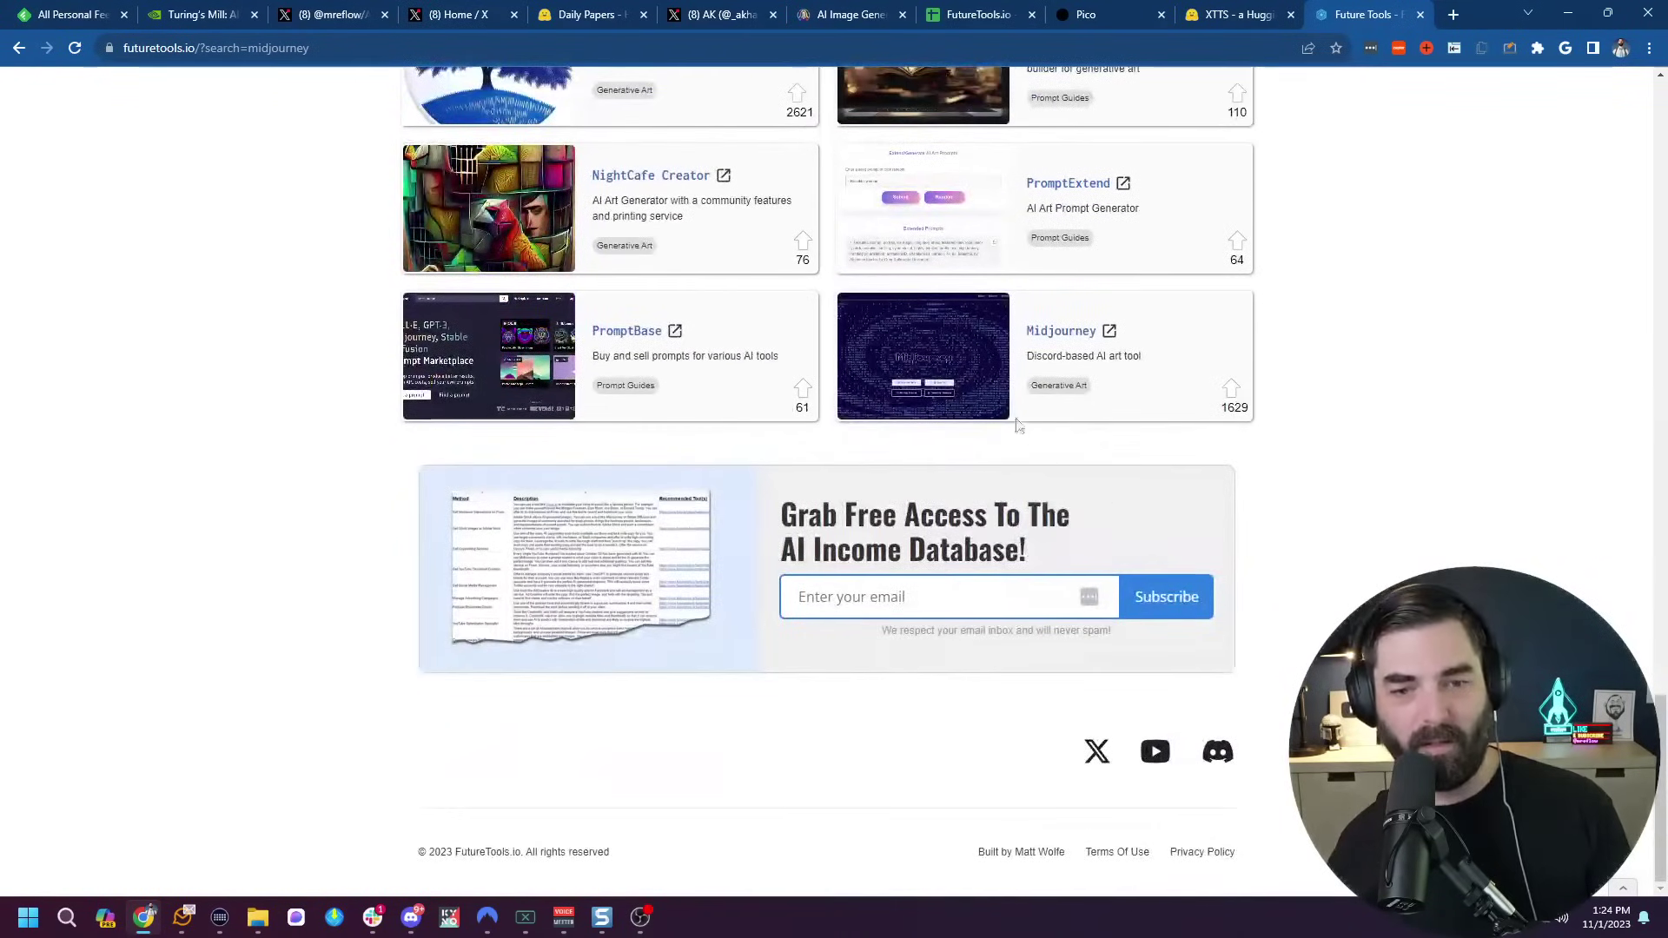
pyautogui.click(1038, 333)
# Look through the relevant videos and the description on the Midjourney listing.
pyautogui.scroll(-6, 1057, 342)
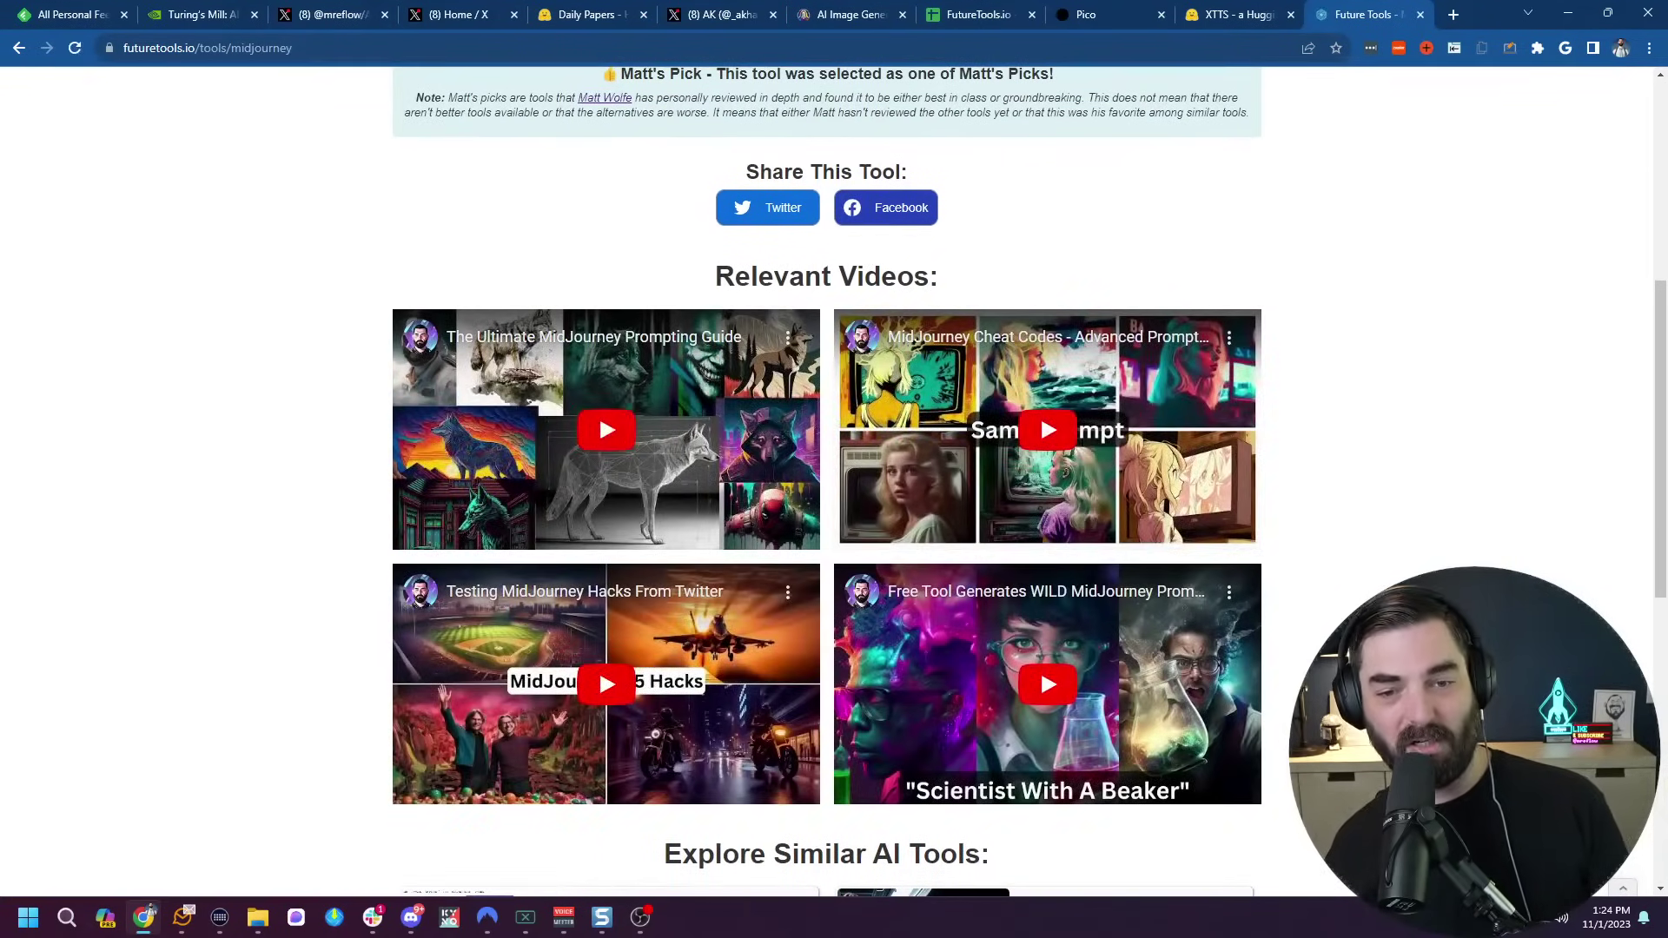
pyautogui.scroll(-1, 970, 587)
pyautogui.scroll(6, 970, 587)
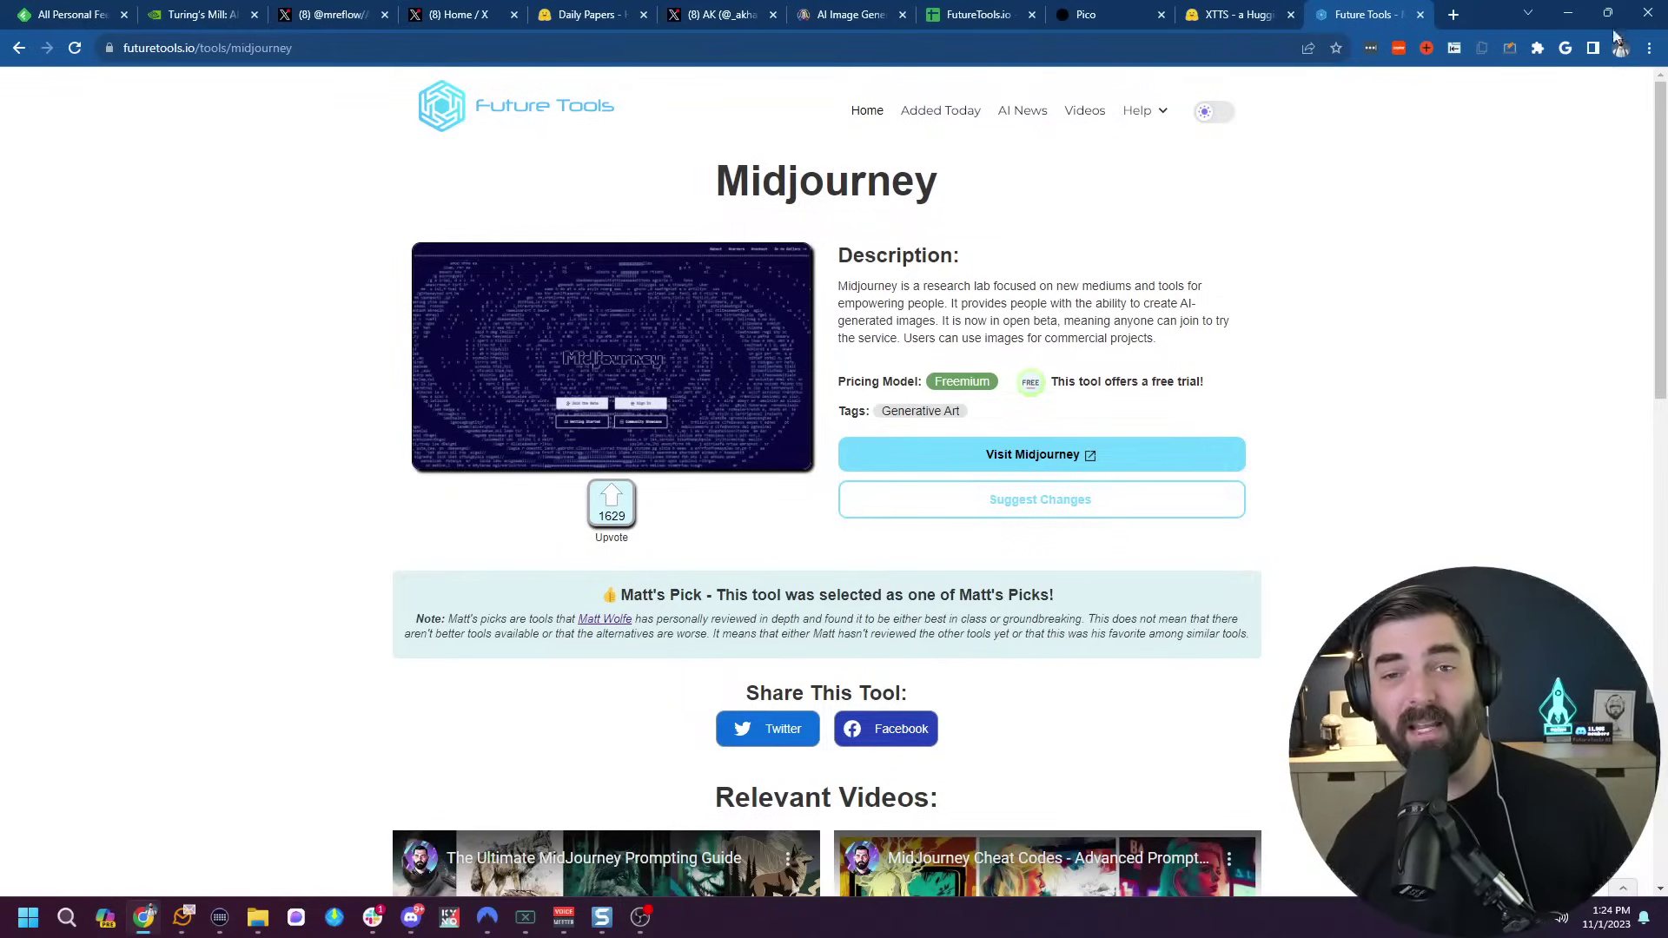
# Go to YouTube in the current tab and open the channel page at youtube.com/mattwolfe.
pyautogui.click(1056, 50)
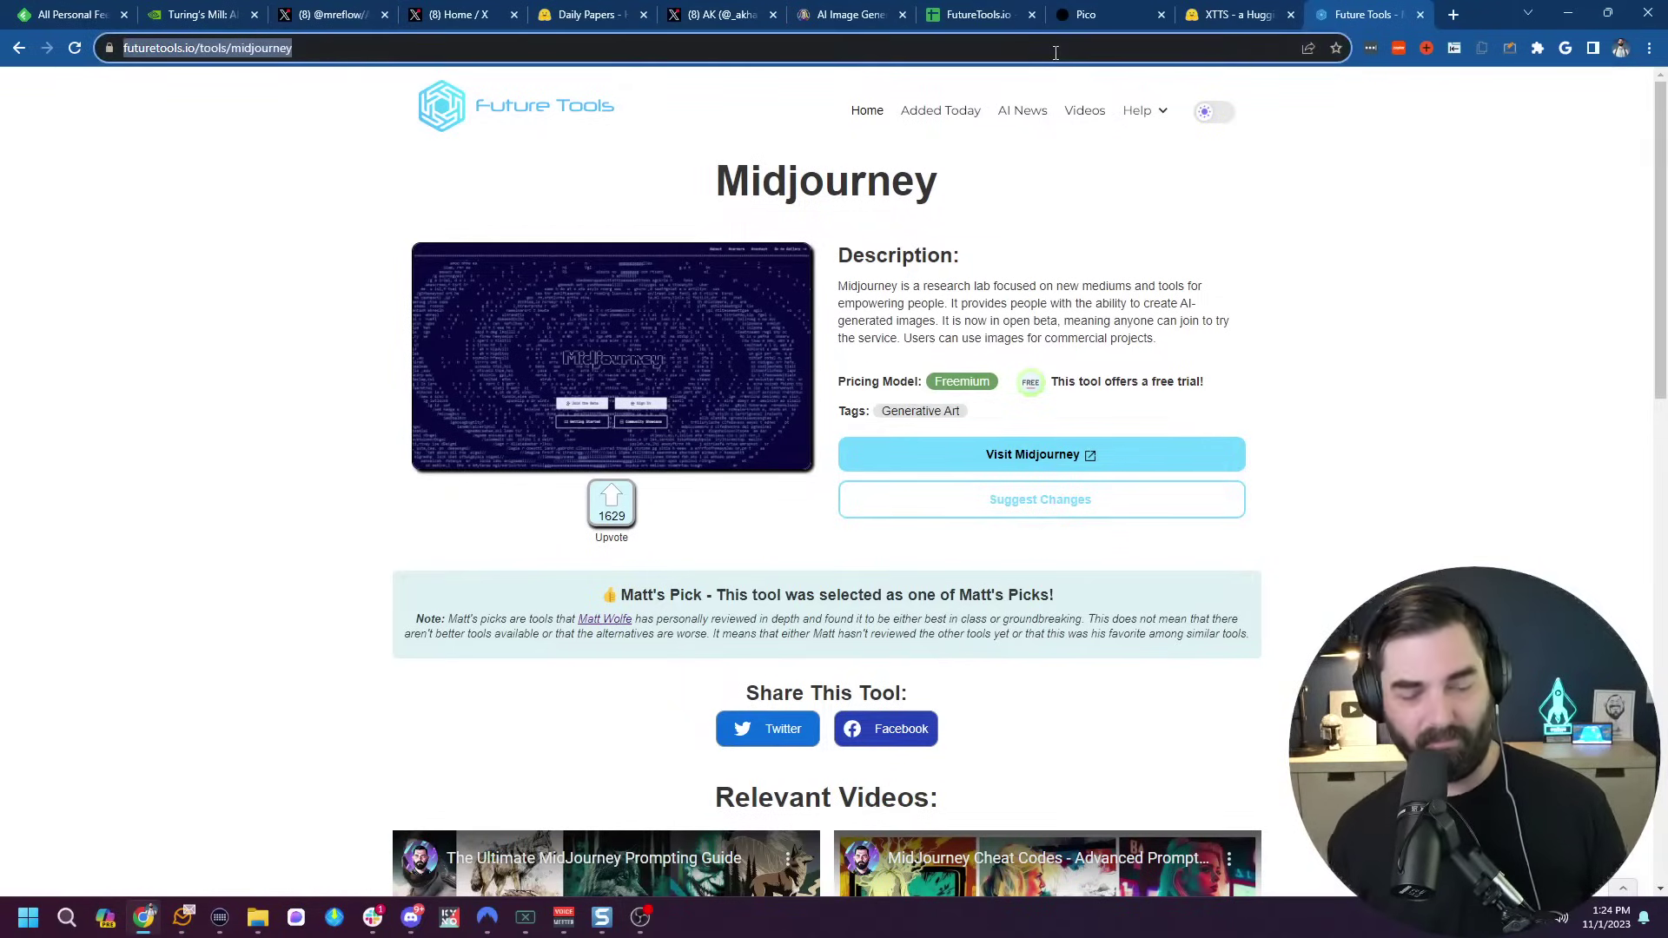
pyautogui.write('y')
pyautogui.press('Return')
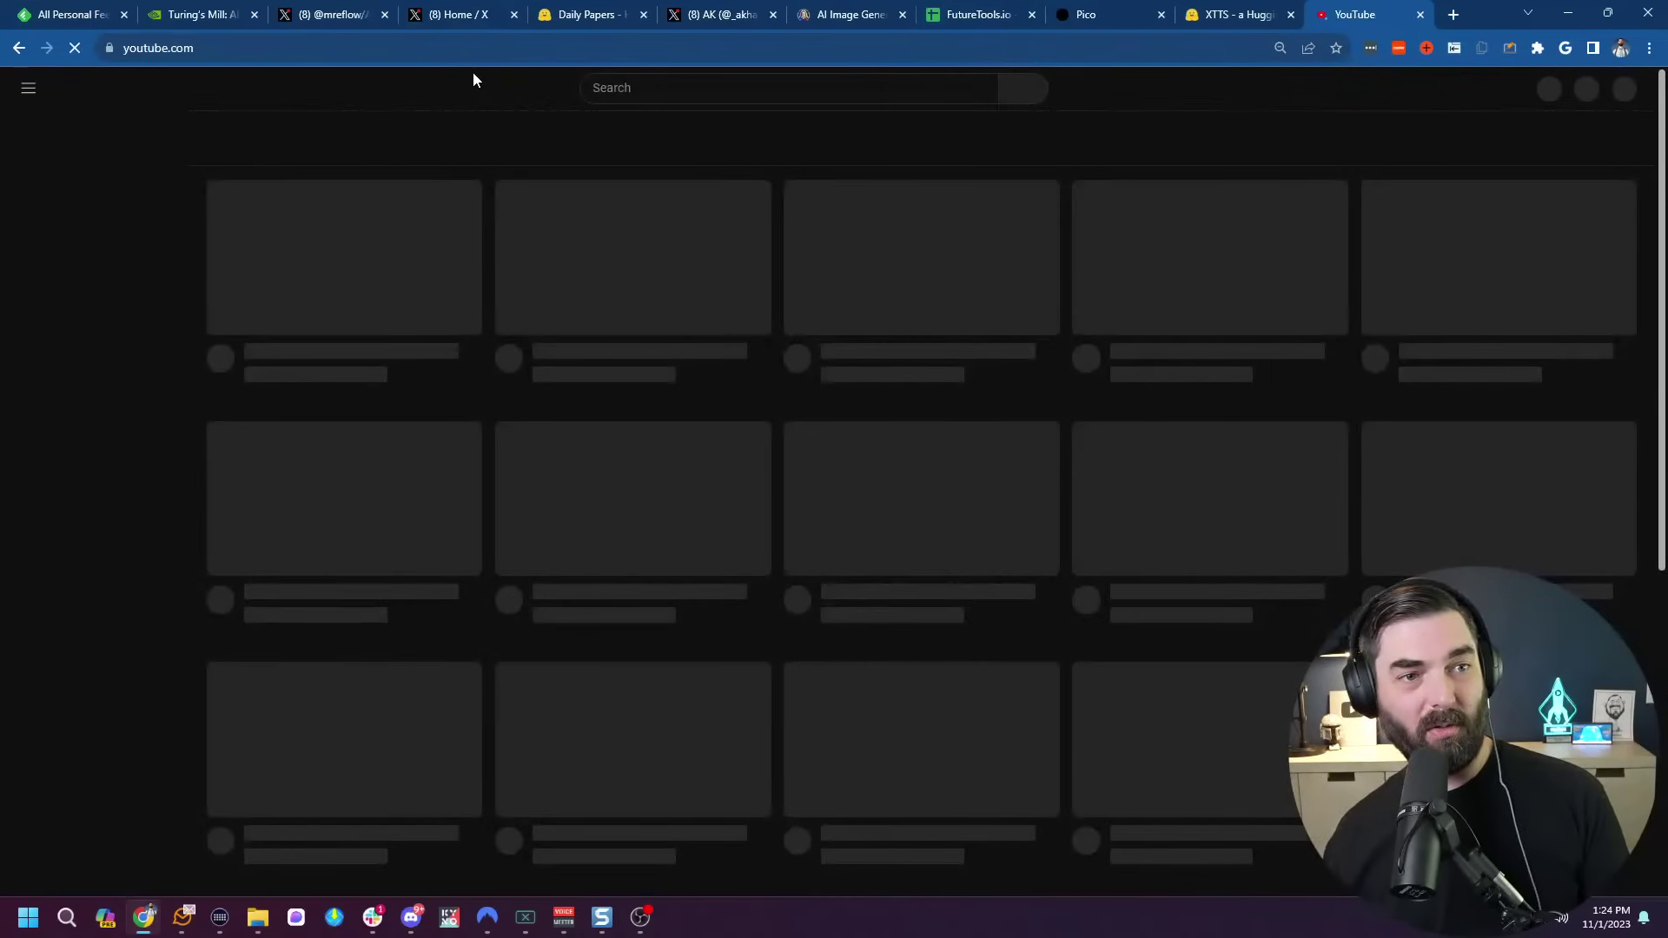
pyautogui.click(477, 50)
pyautogui.click(477, 51)
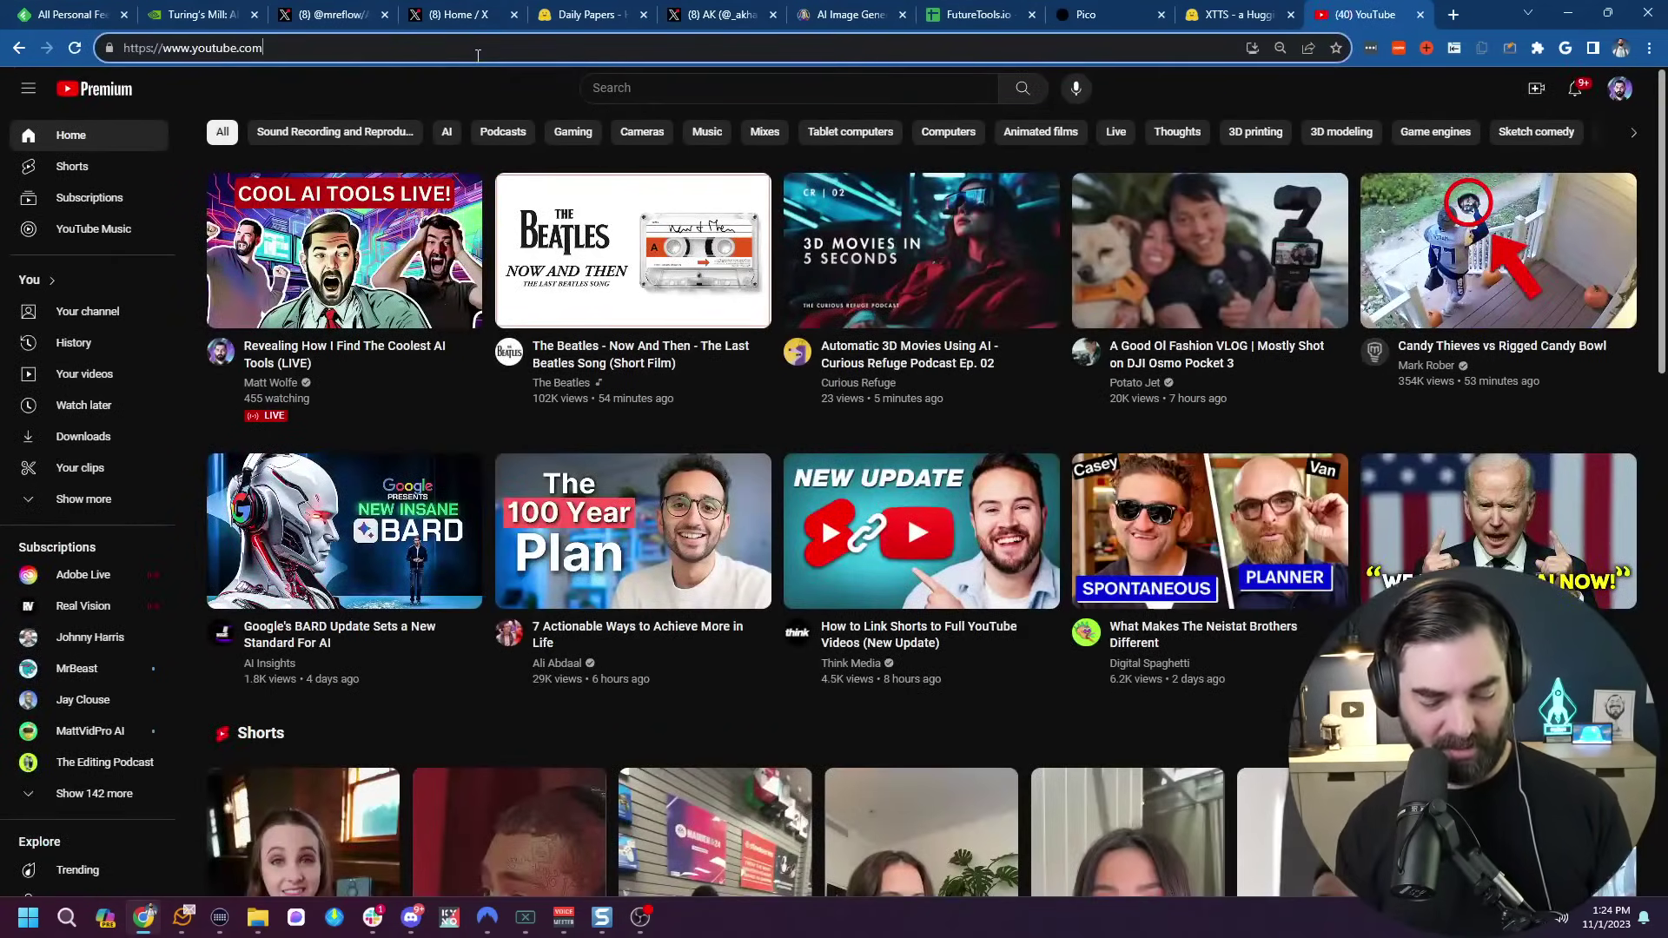
pyautogui.write('matt')
pyautogui.press('BackSpace')
pyautogui.press('BackSpace')
pyautogui.press('BackSpace')
pyautogui.press('BackSpace')
pyautogui.write('/mat')
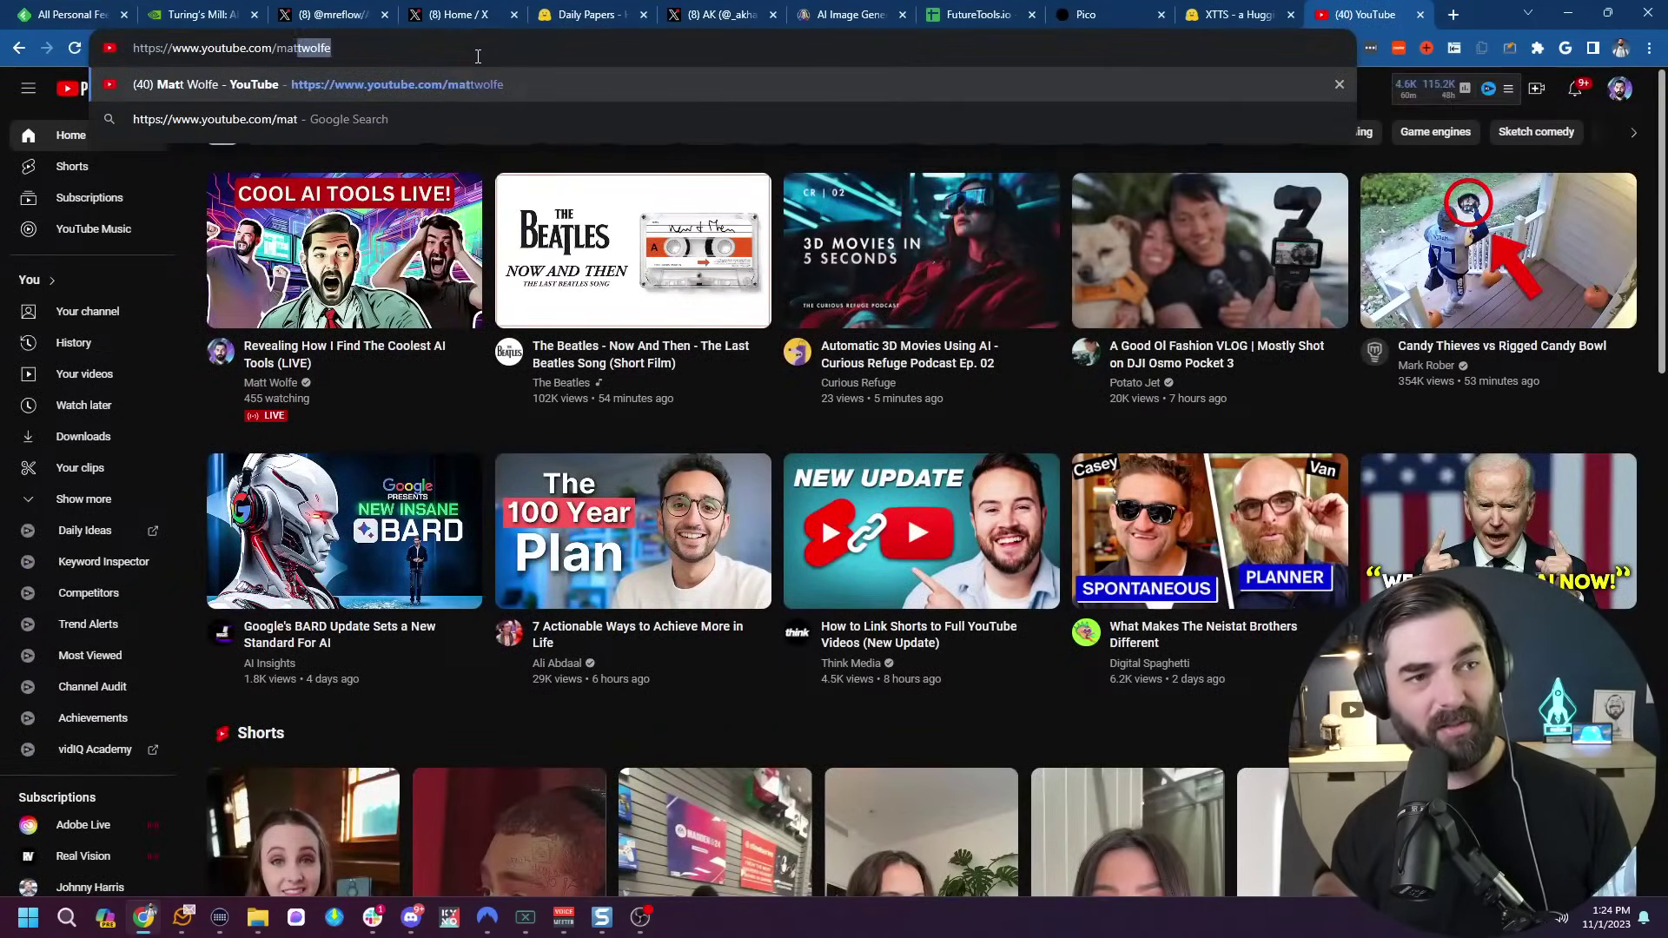
pyautogui.press('Return')
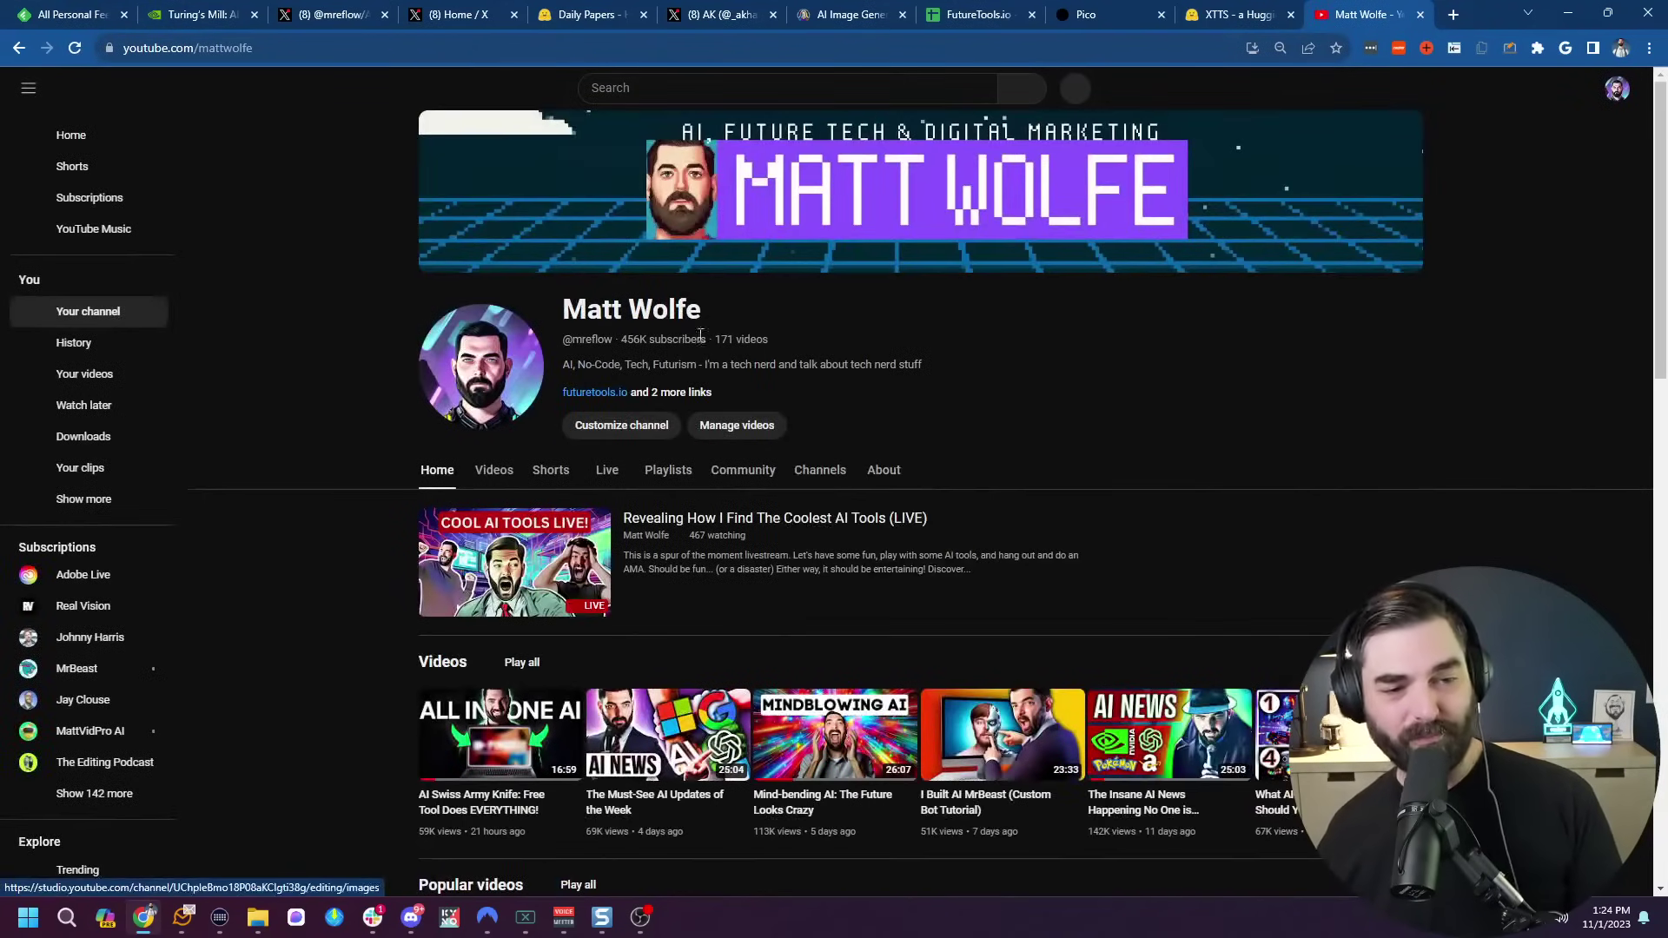
# Look through the channel's video rows, including the popular videos, Latest AI News and AI Generative Art.
pyautogui.scroll(-3, 1211, 486)
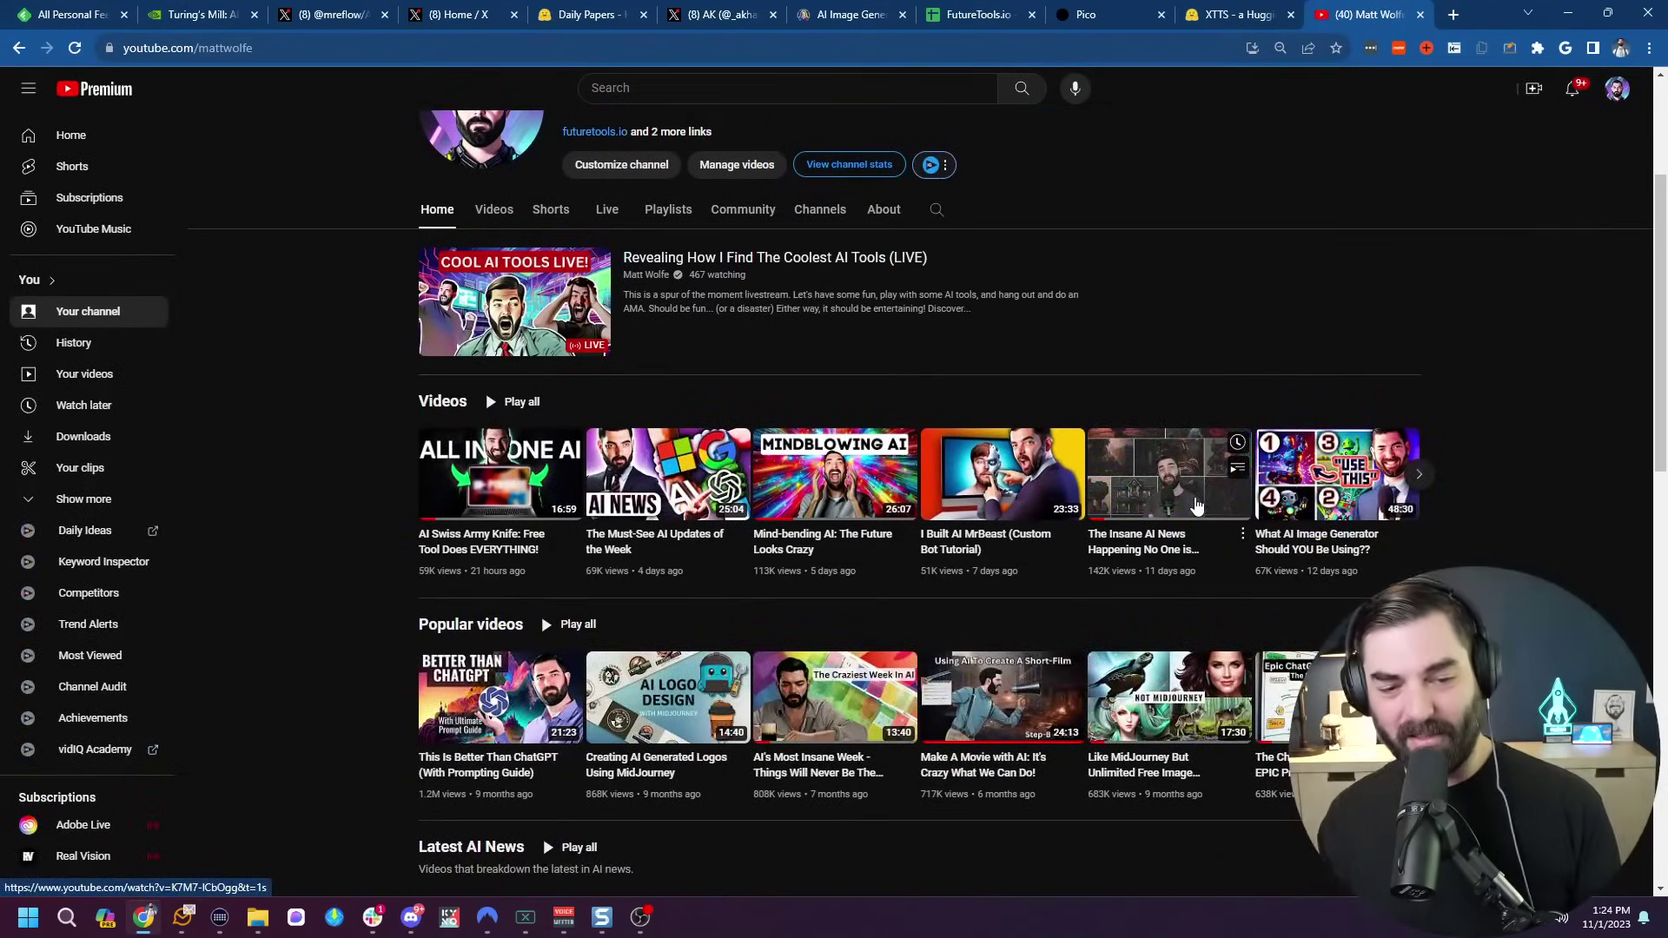
pyautogui.scroll(-6, 1216, 445)
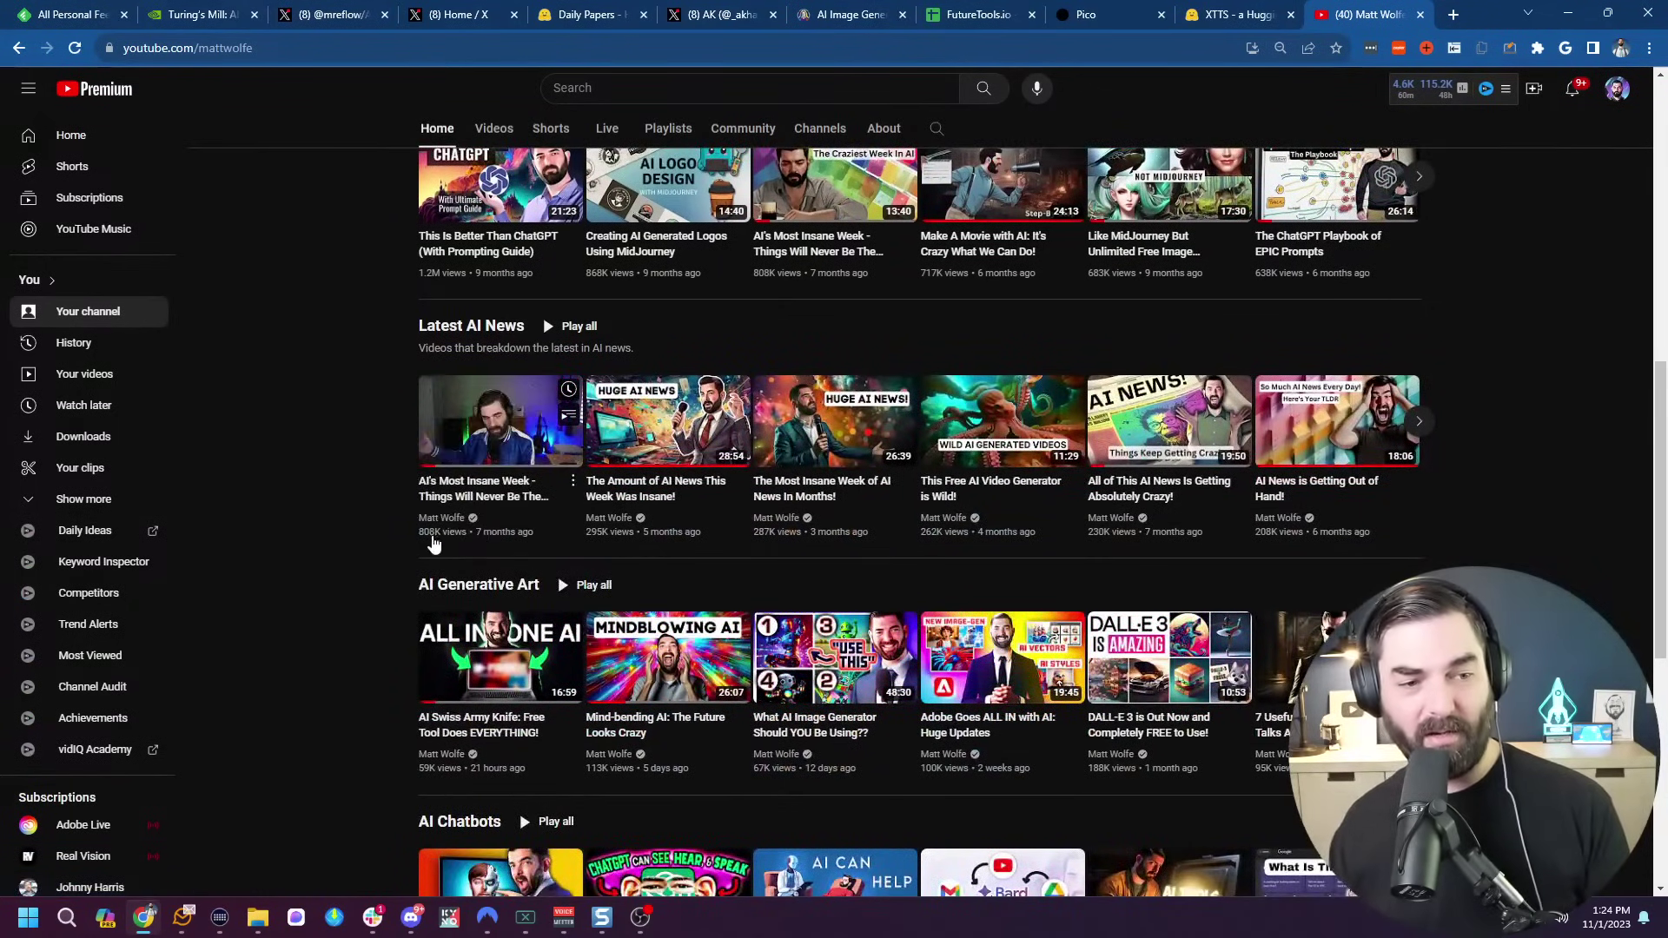
pyautogui.moveTo(669, 544)
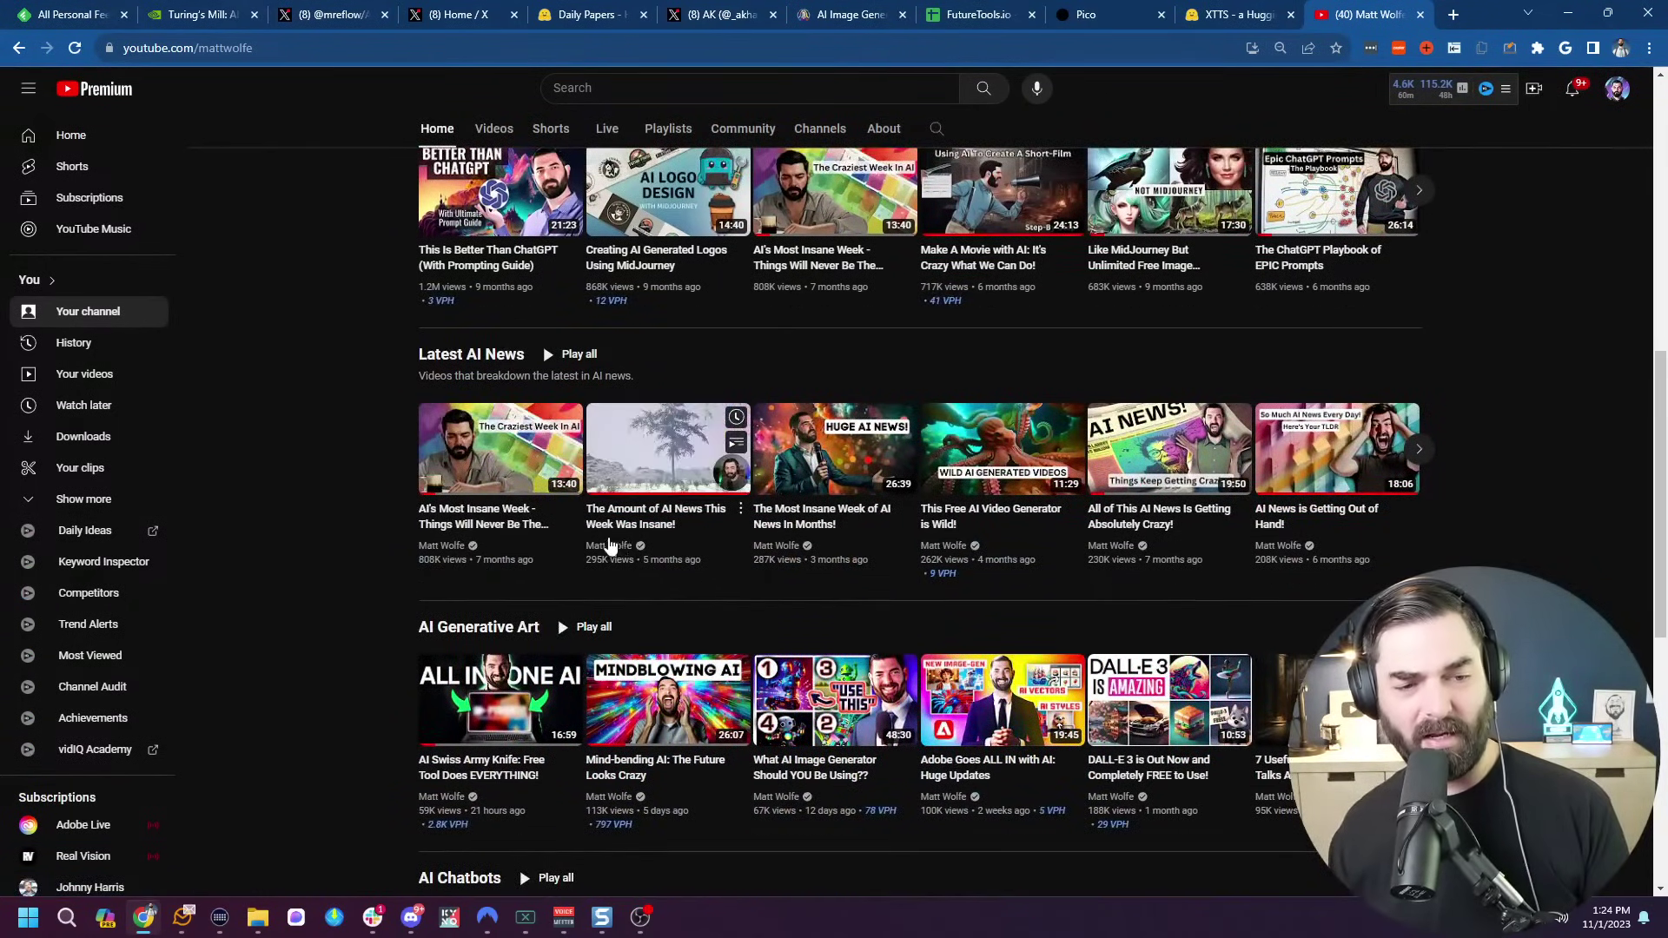
pyautogui.moveTo(811, 549)
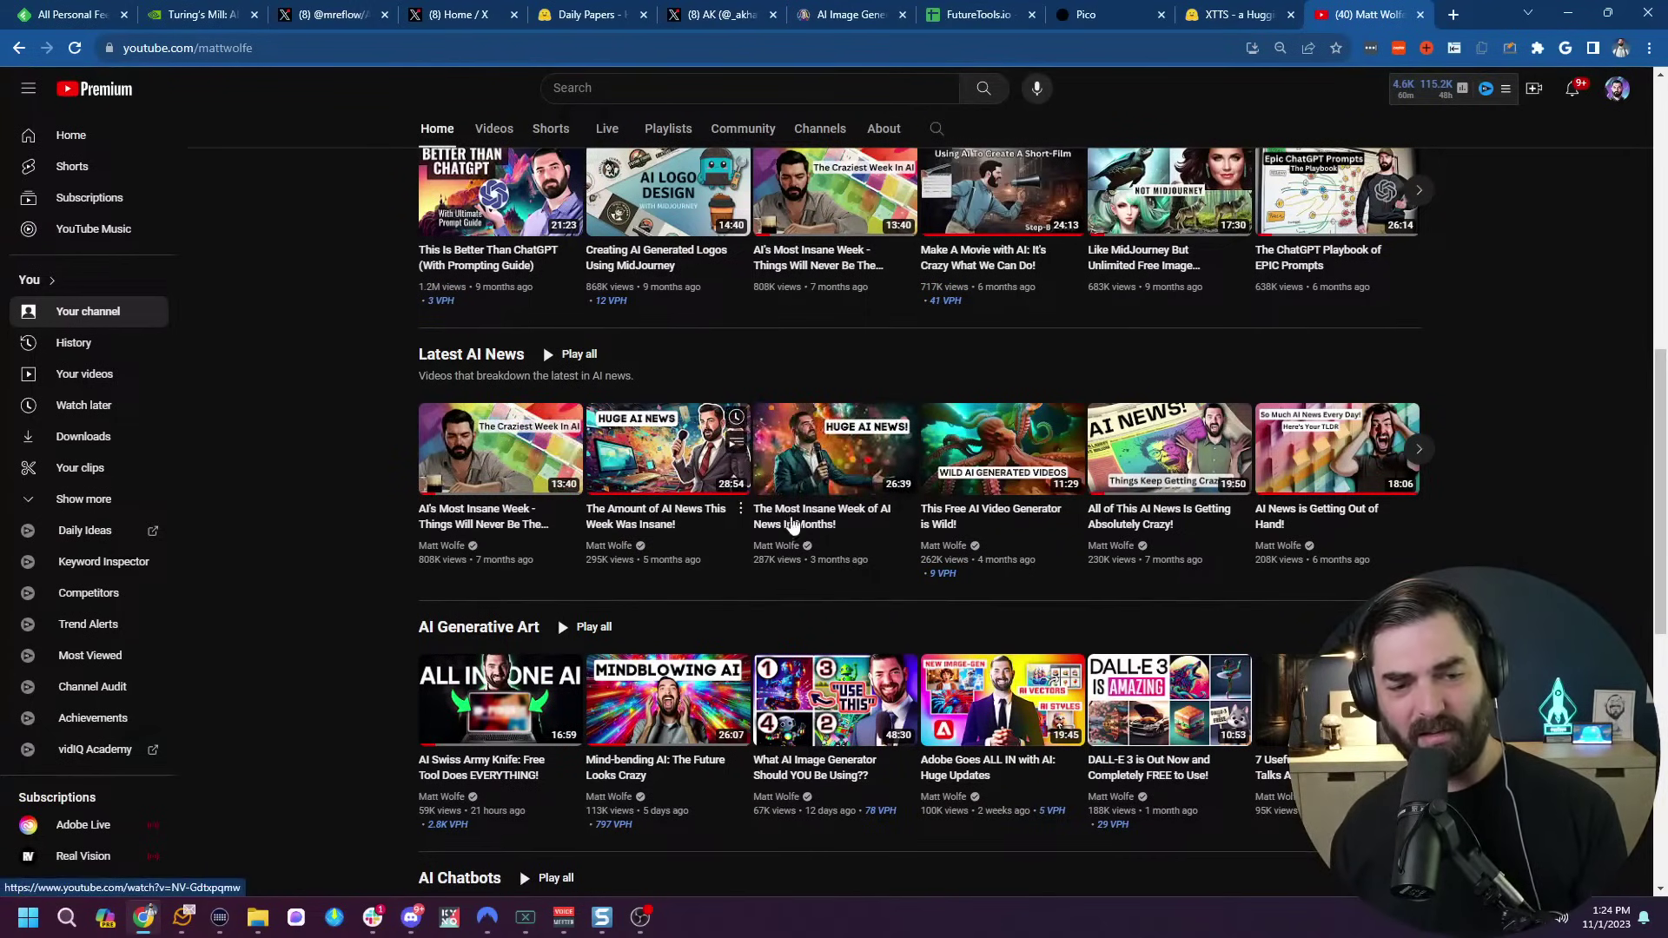
pyautogui.moveTo(1067, 535)
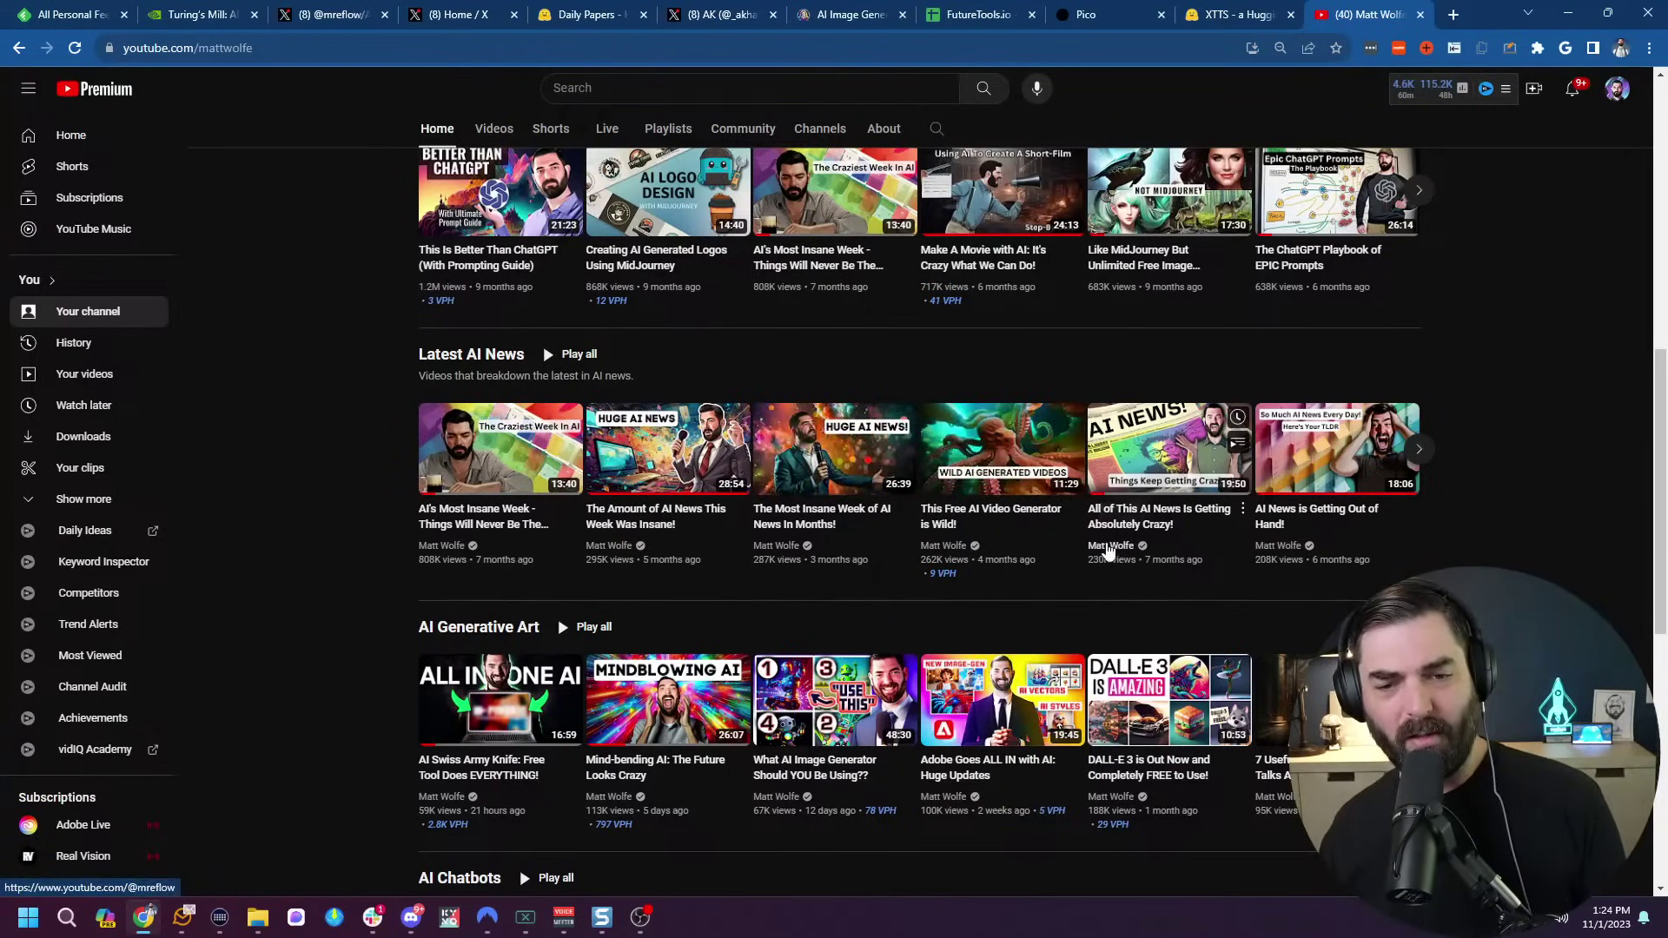
pyautogui.moveTo(1303, 555)
pyautogui.moveTo(1199, 544)
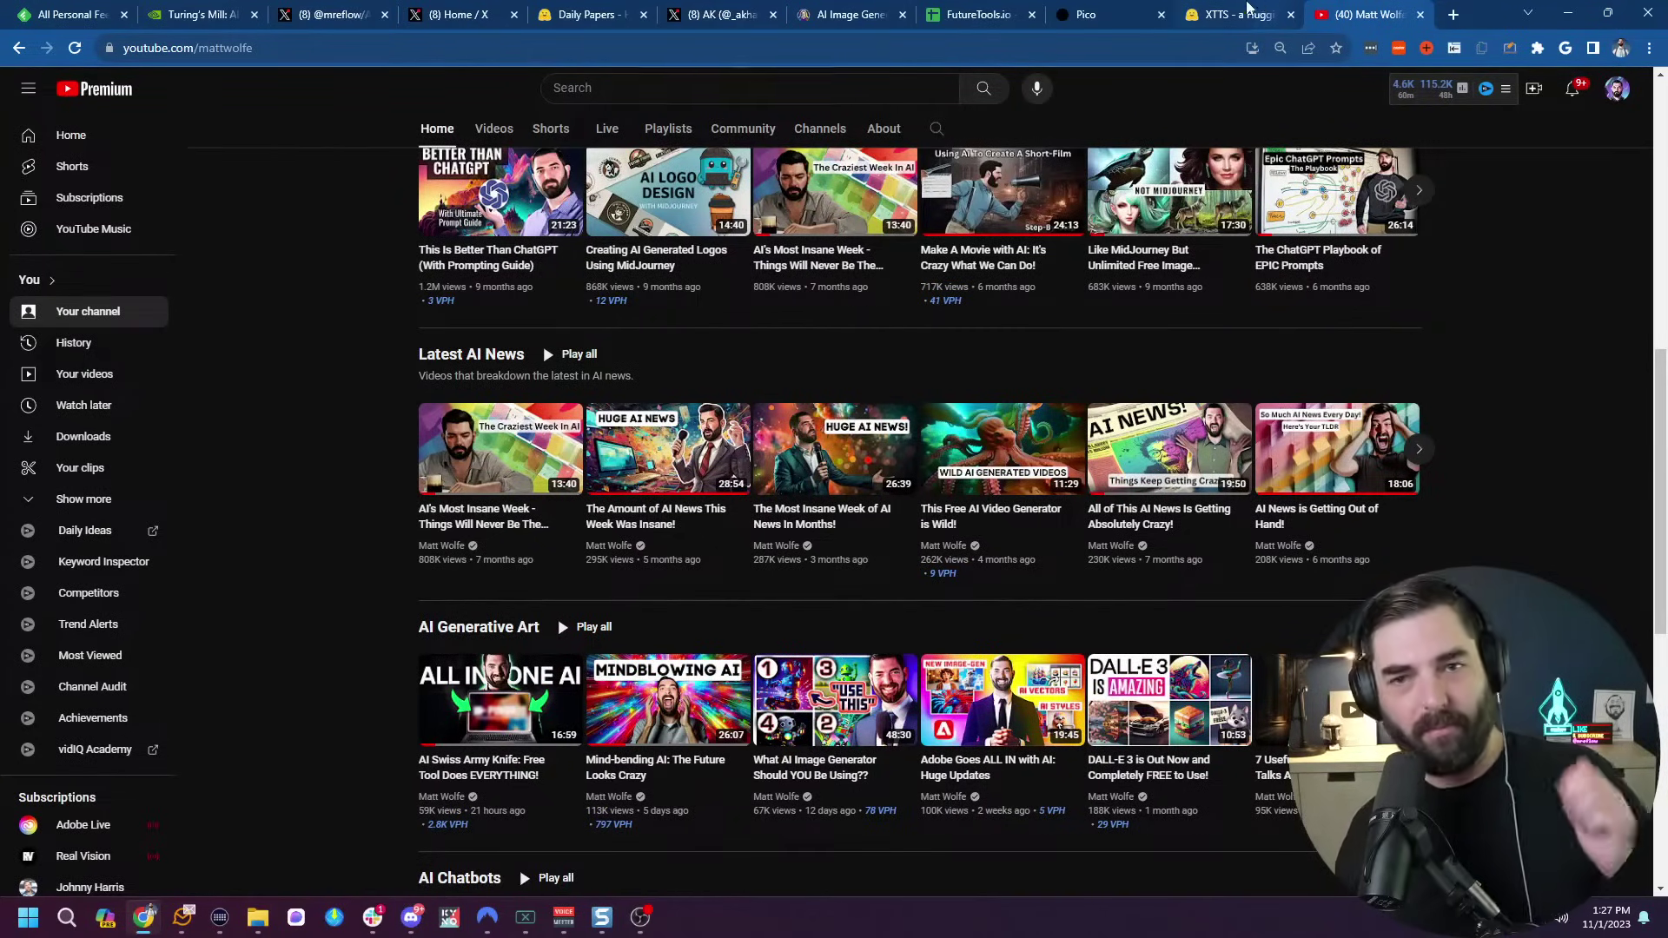
# Switch to Leonardo.Ai, turn off PhotoReal and generate images from the prompt "a spider looking out from a cup that is laying on the ground".
pyautogui.click(808, 14)
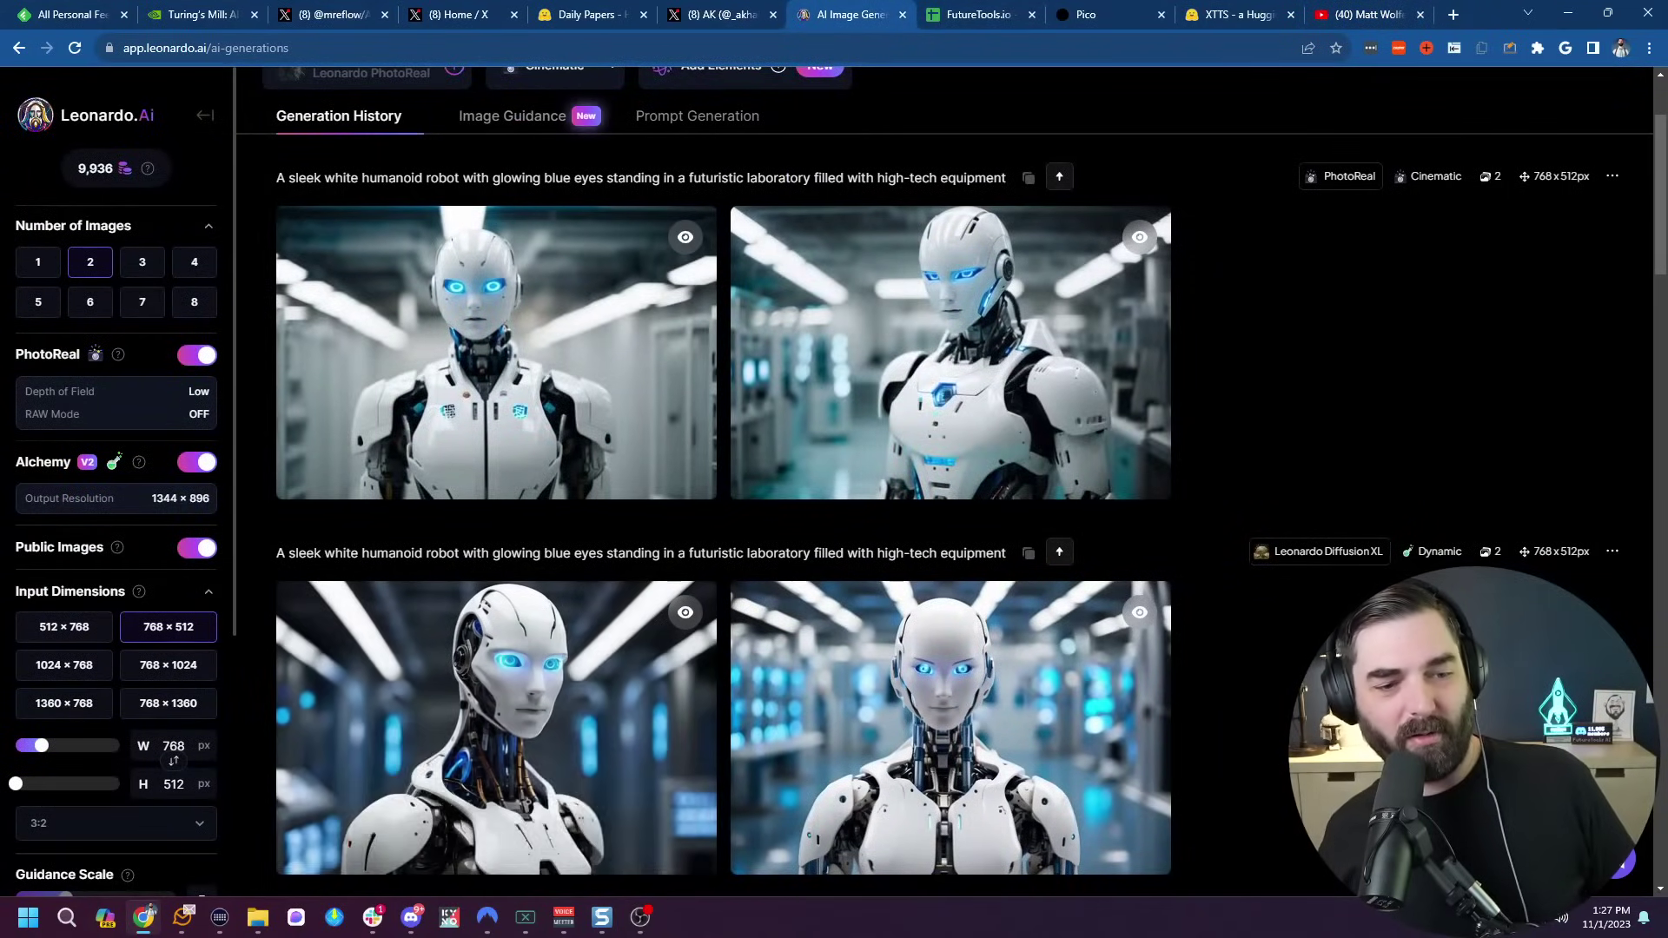
pyautogui.scroll(-1, 946, 674)
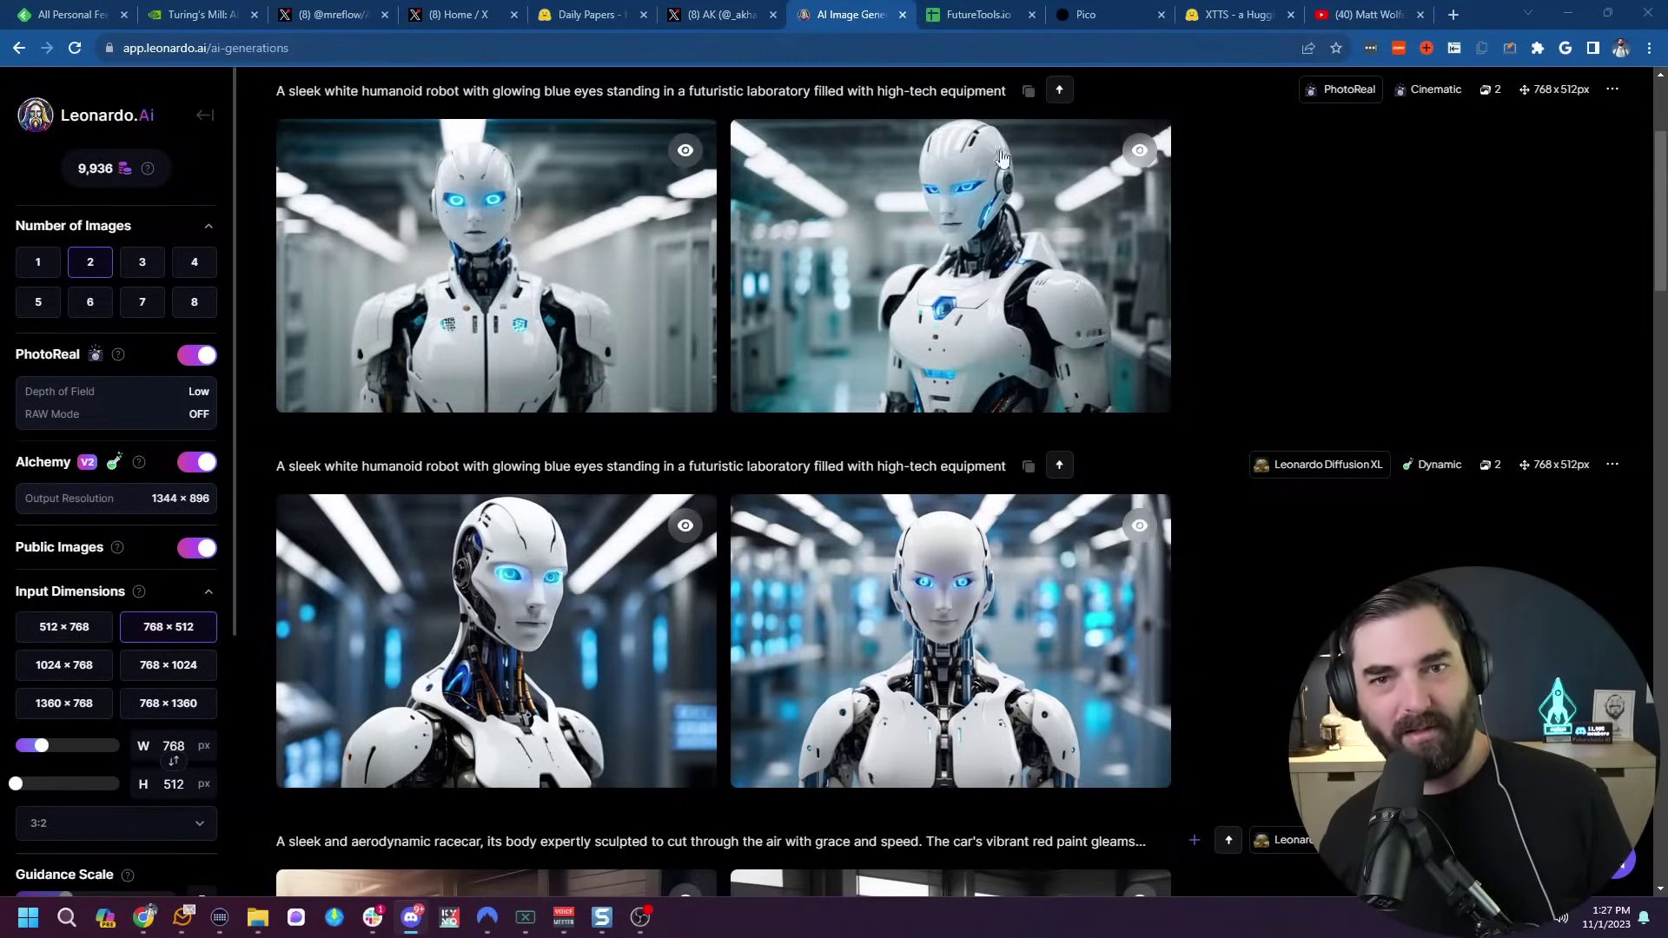
pyautogui.scroll(3, 1002, 157)
pyautogui.doubleClick(1335, 173)
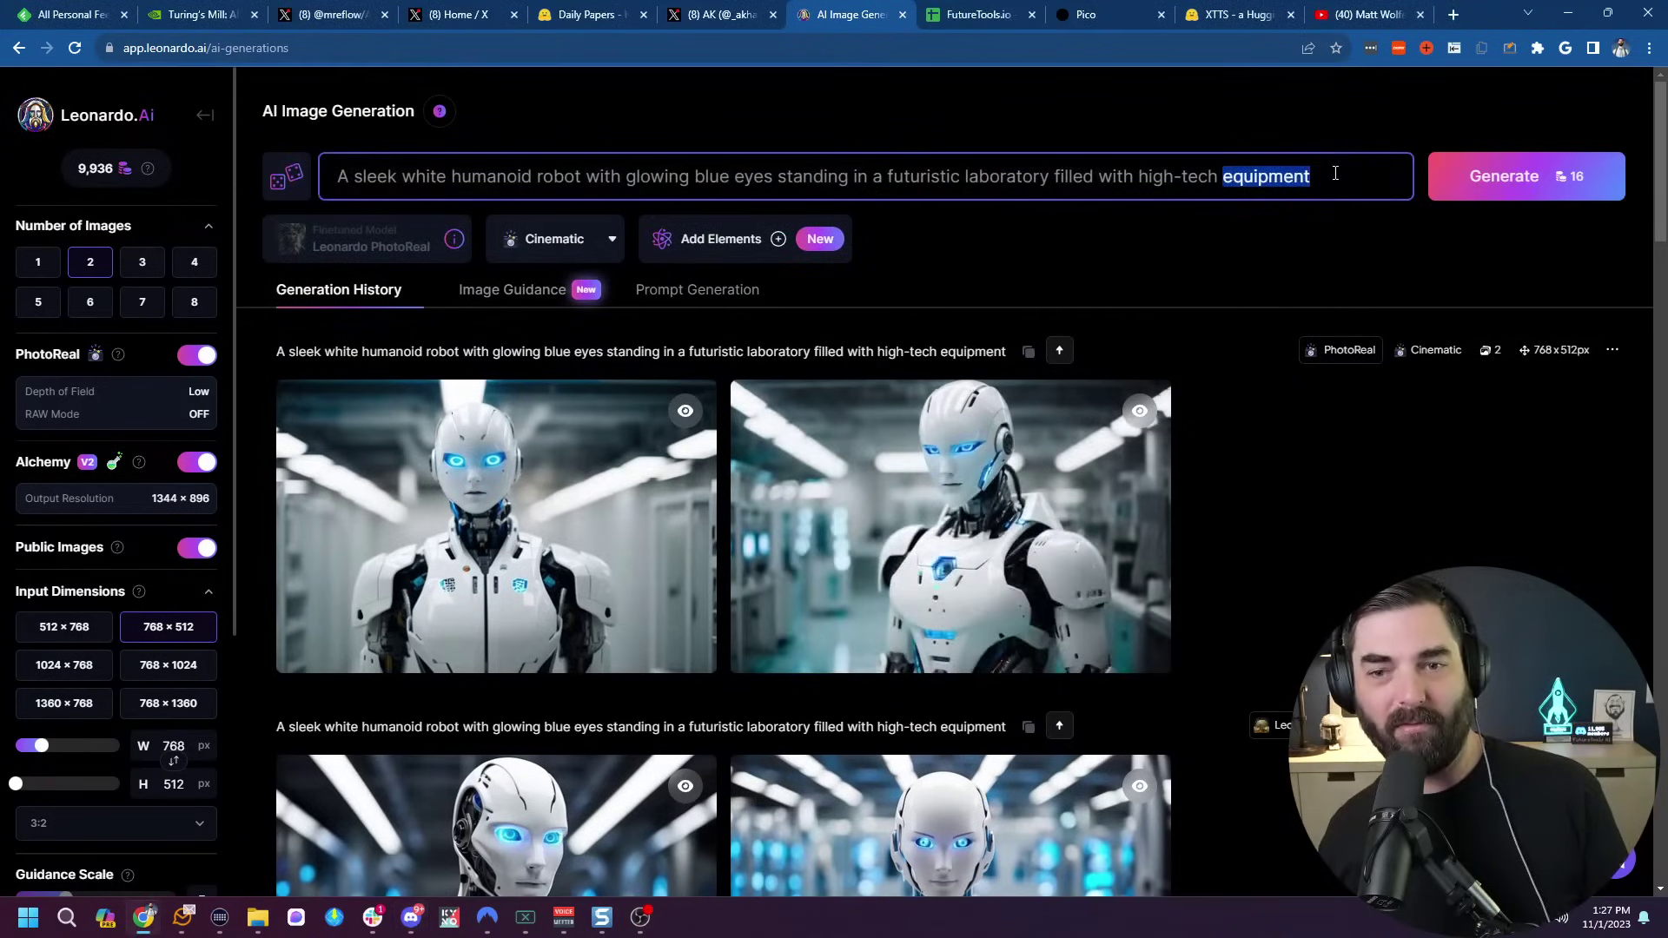
pyautogui.click(1321, 175)
pyautogui.doubleClick(1325, 175)
pyautogui.click(1214, 180)
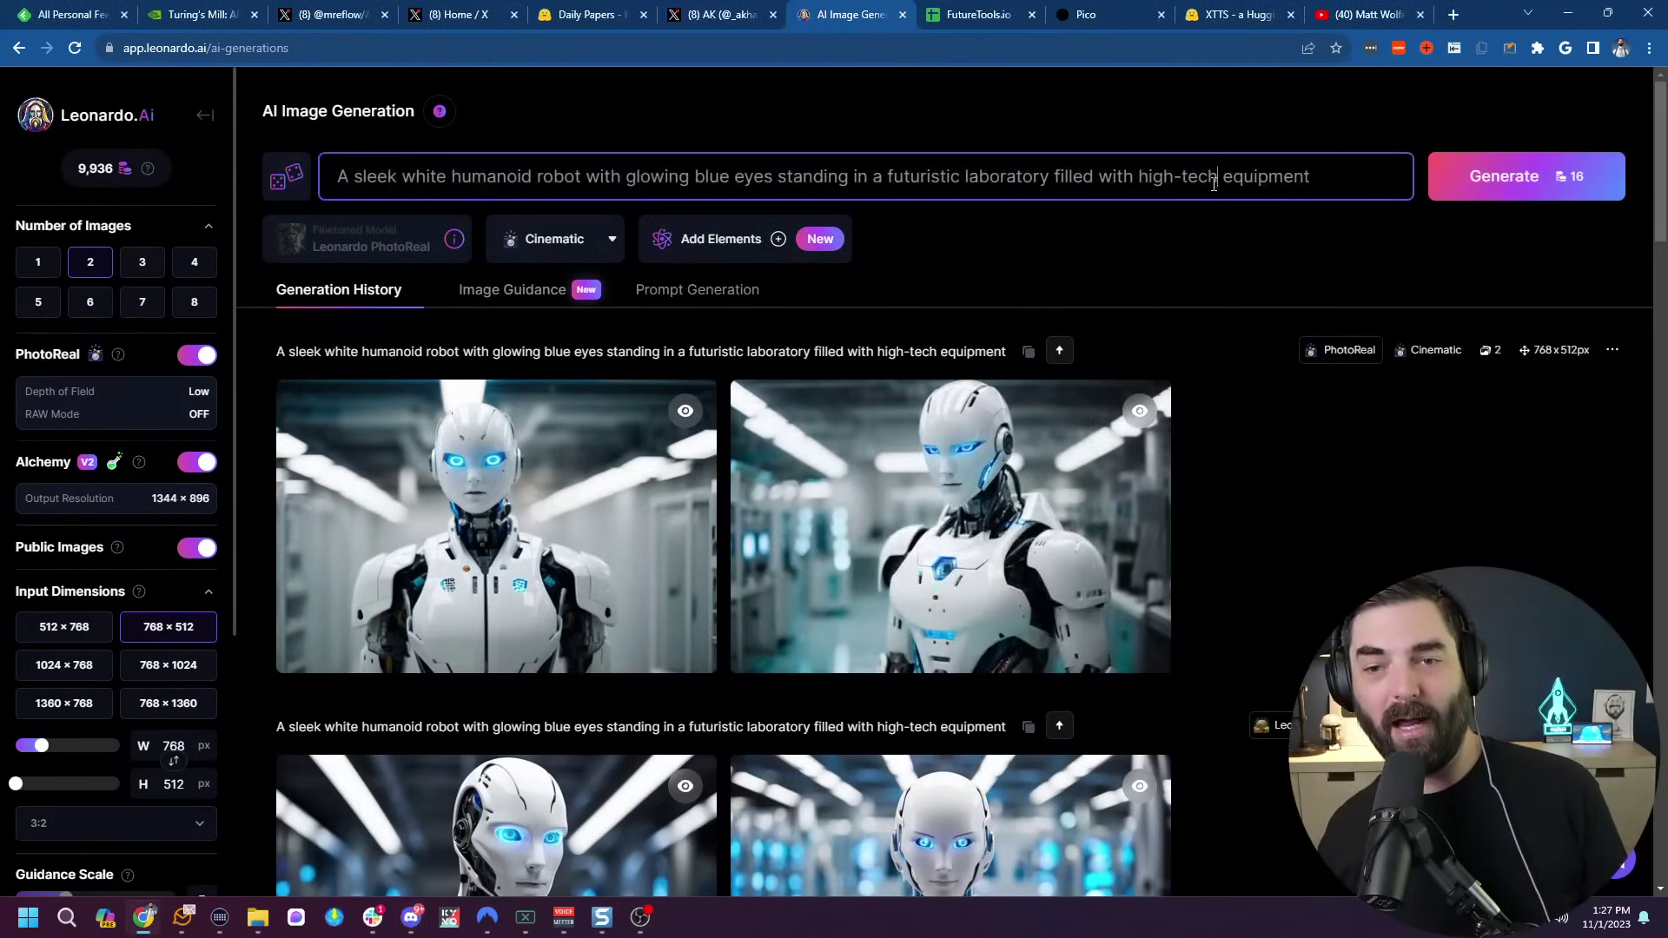
pyautogui.hotkey('ctrl', 'a')
pyautogui.write('a spider looking out from a cup that is laying on the ground')
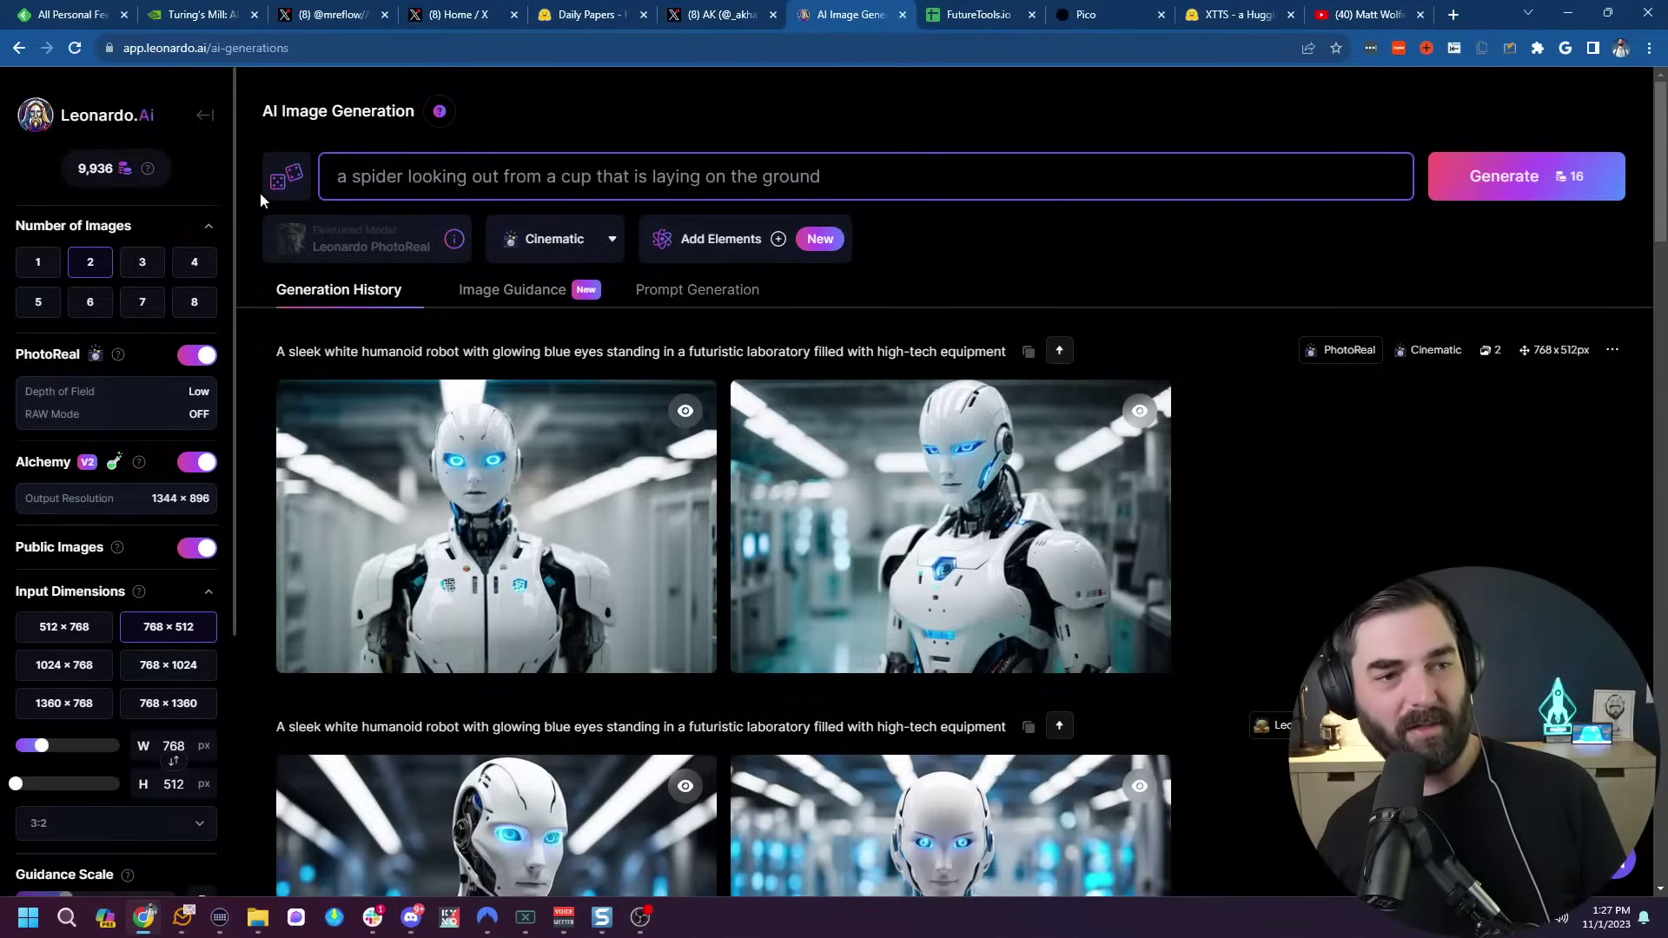
pyautogui.click(196, 355)
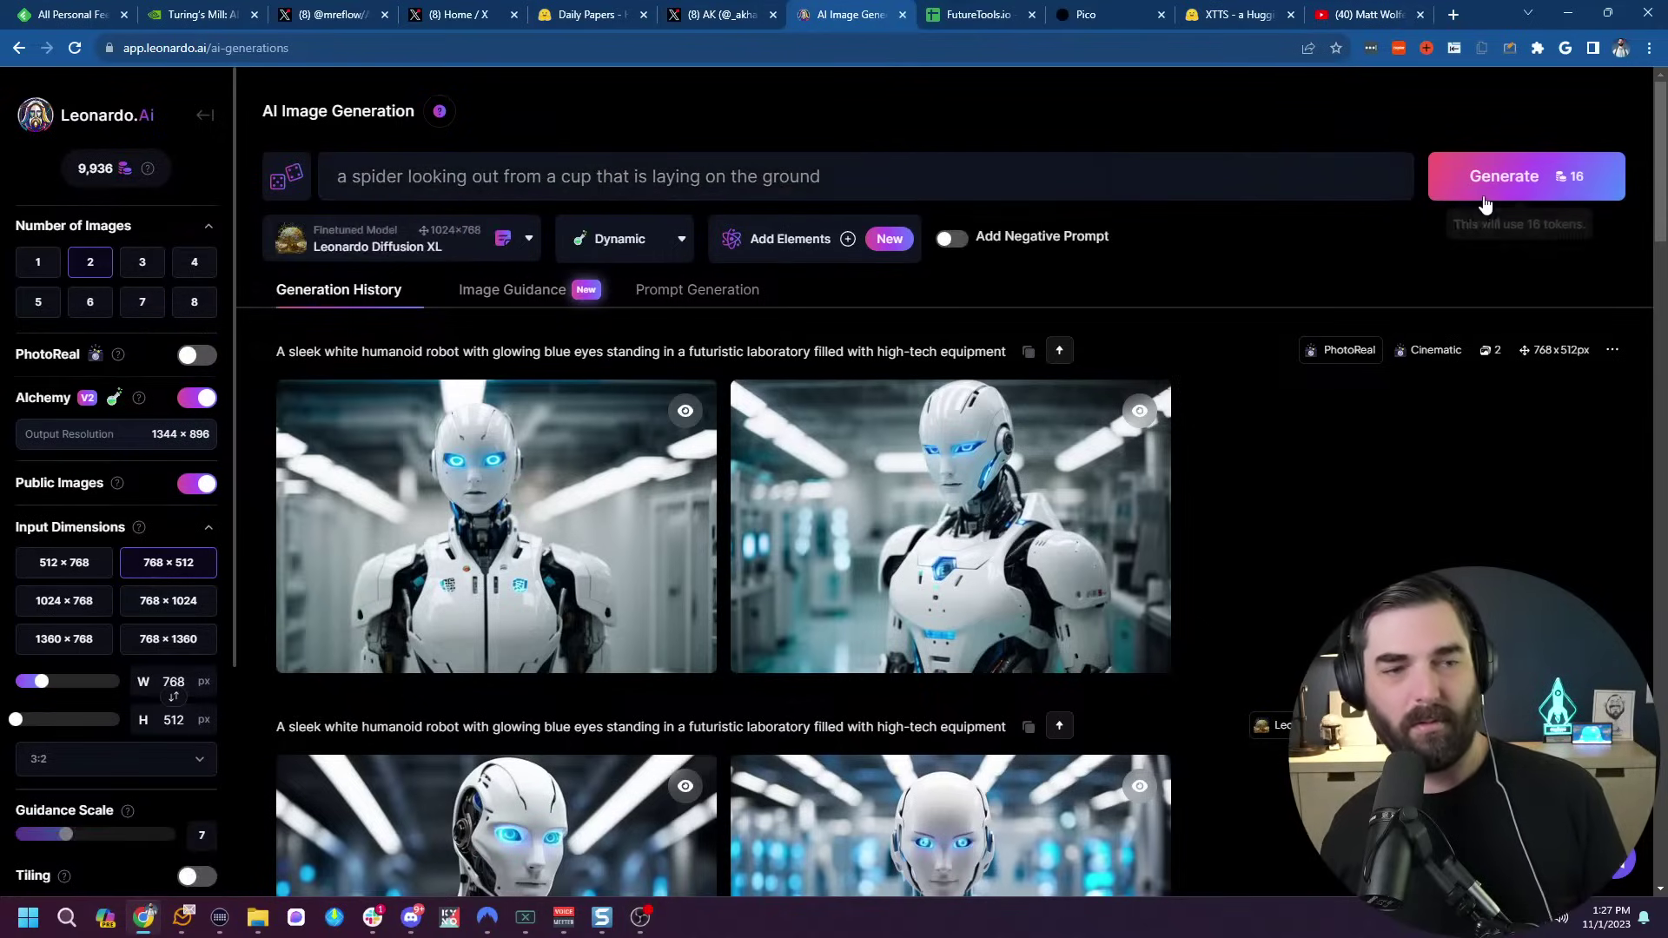
pyautogui.click(1508, 186)
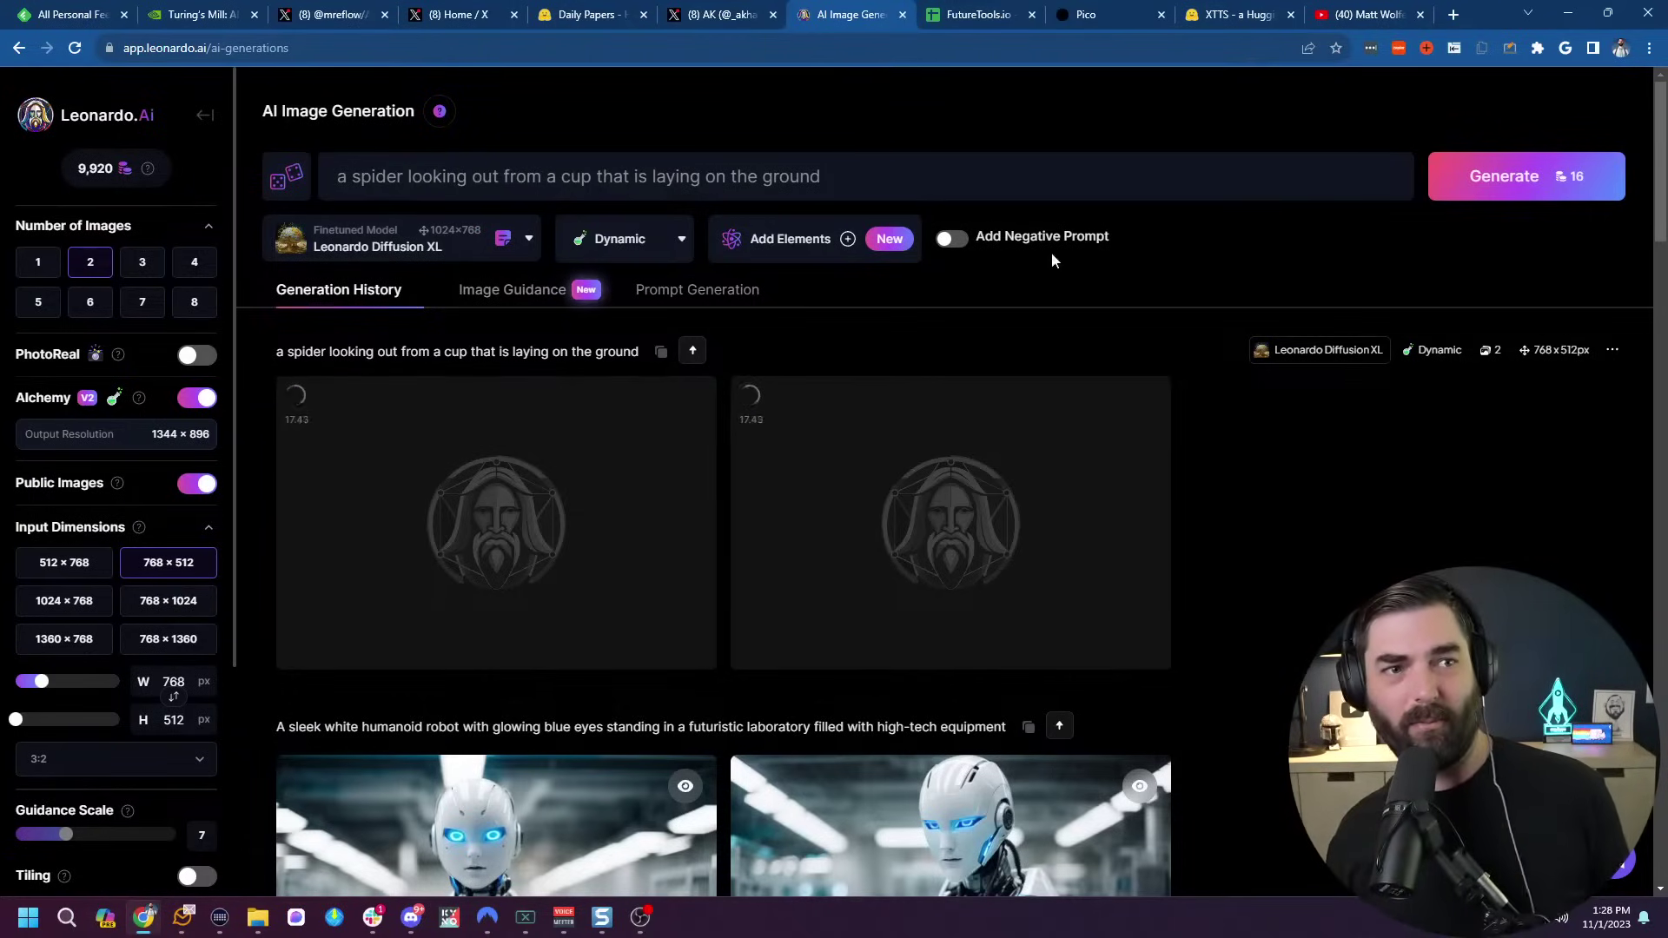
# Open futuretools.io in a new browser tab.
pyautogui.click(1451, 16)
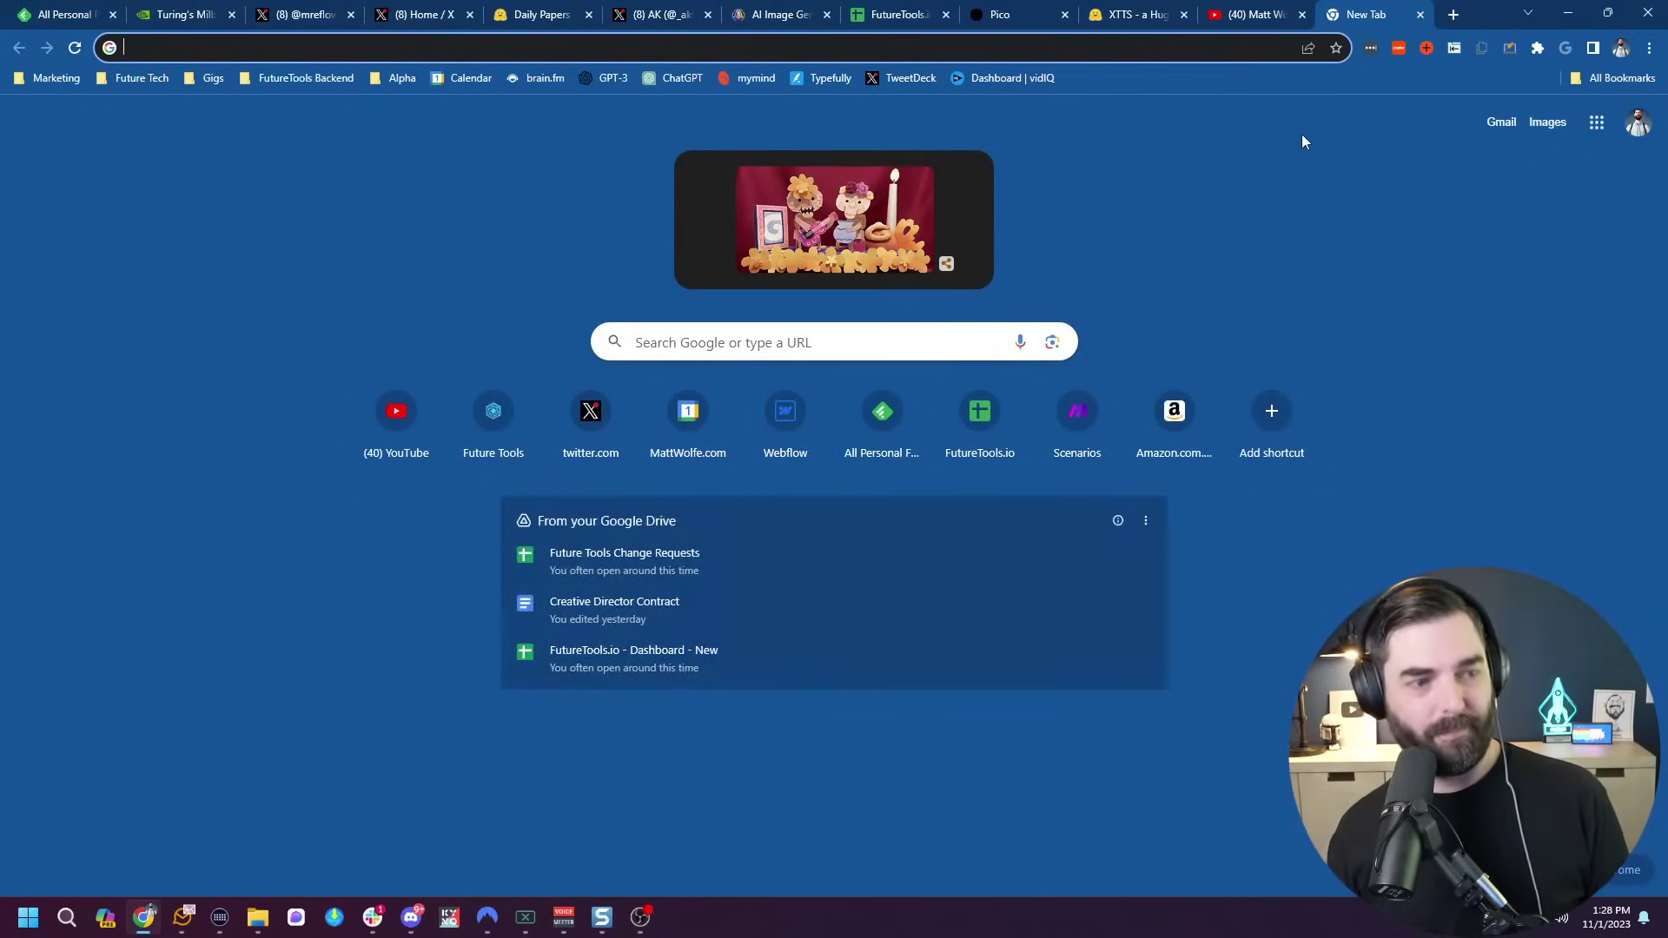
pyautogui.write('futuretools.io/diso')
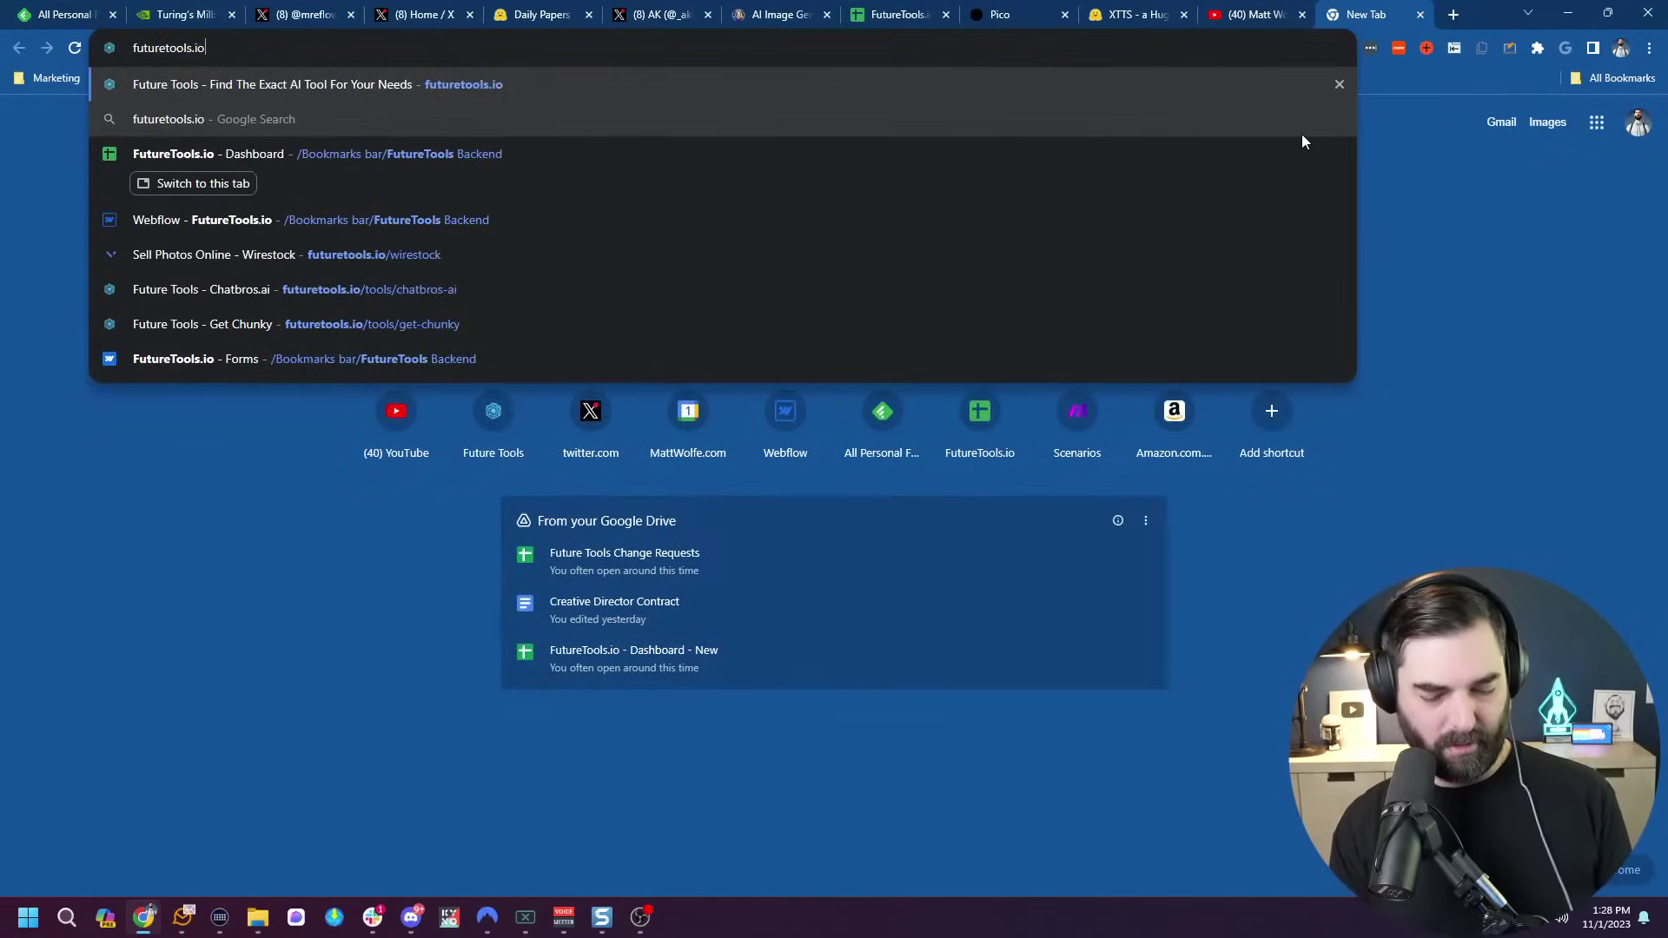
pyautogui.press('BackSpace')
pyautogui.press('BackSpace')
pyautogui.press('BackSpace')
pyautogui.press('BackSpace')
pyautogui.press('BackSpace')
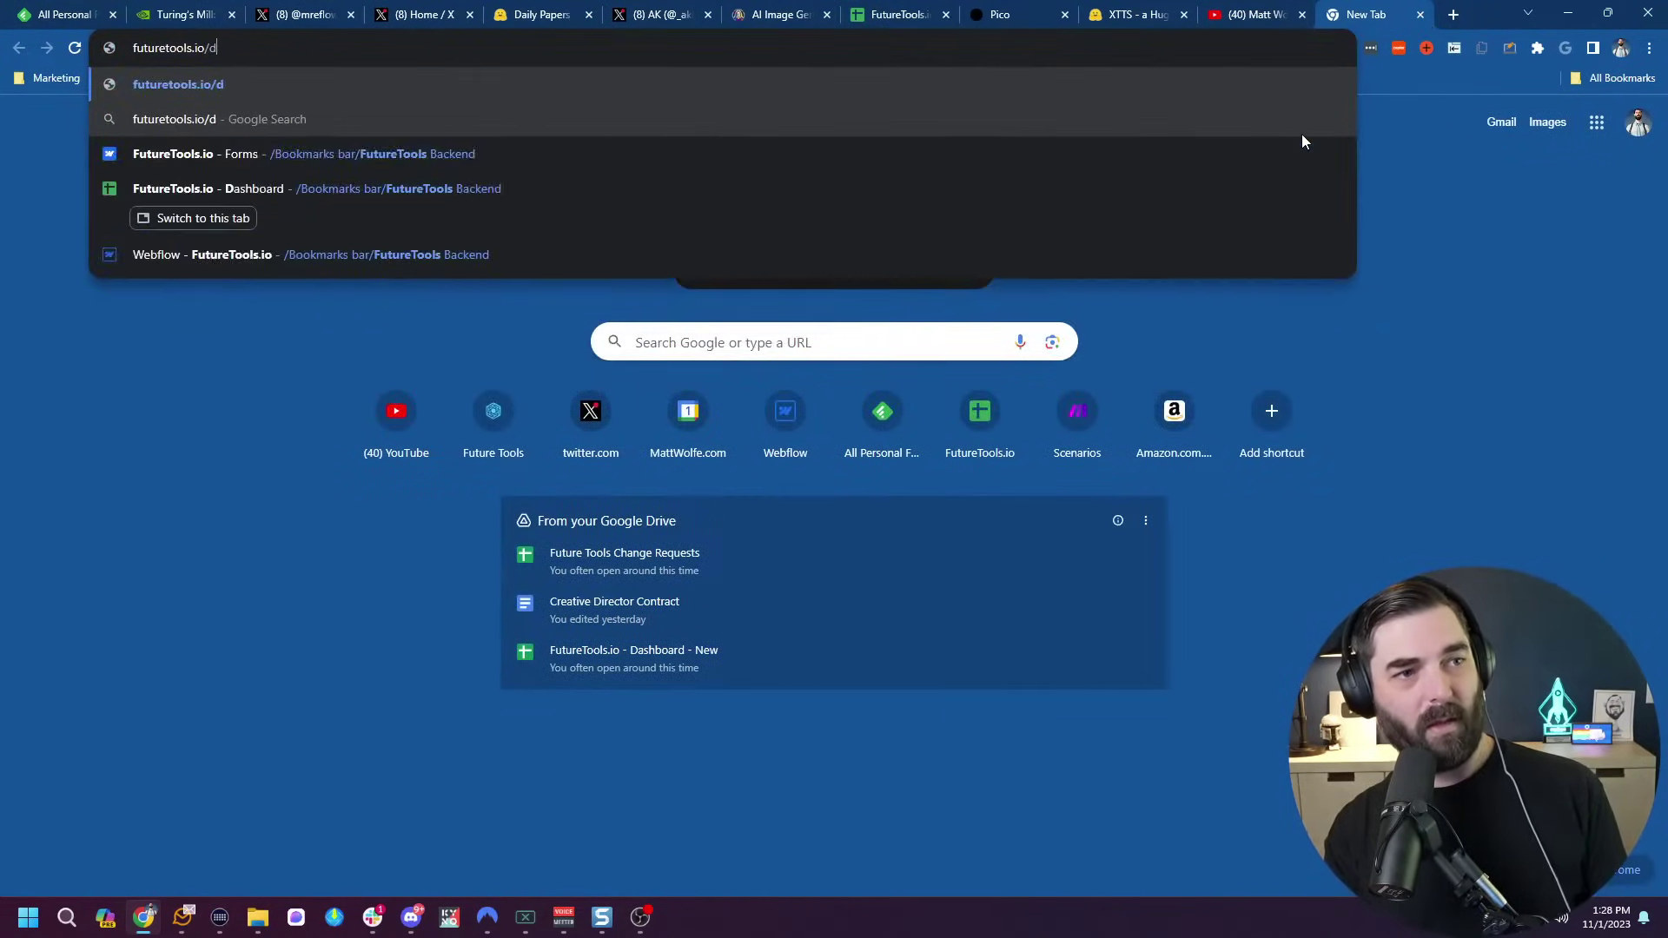
pyautogui.press('Return')
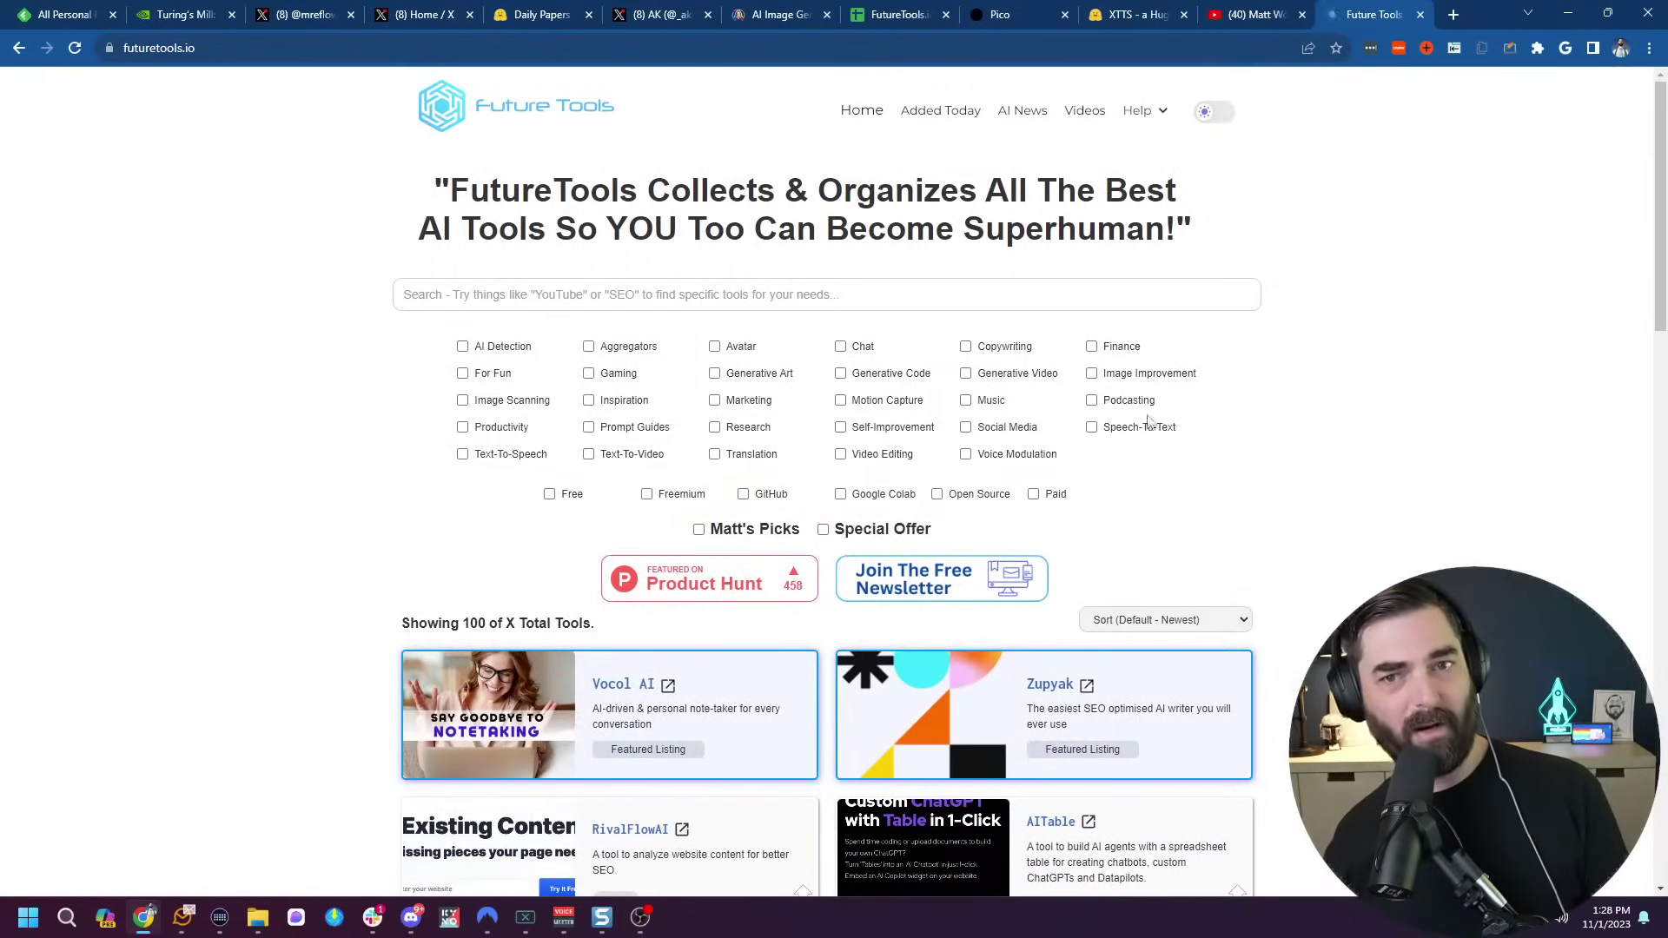
# Look through the tool listings on the Future Tools home page.
pyautogui.click(1143, 111)
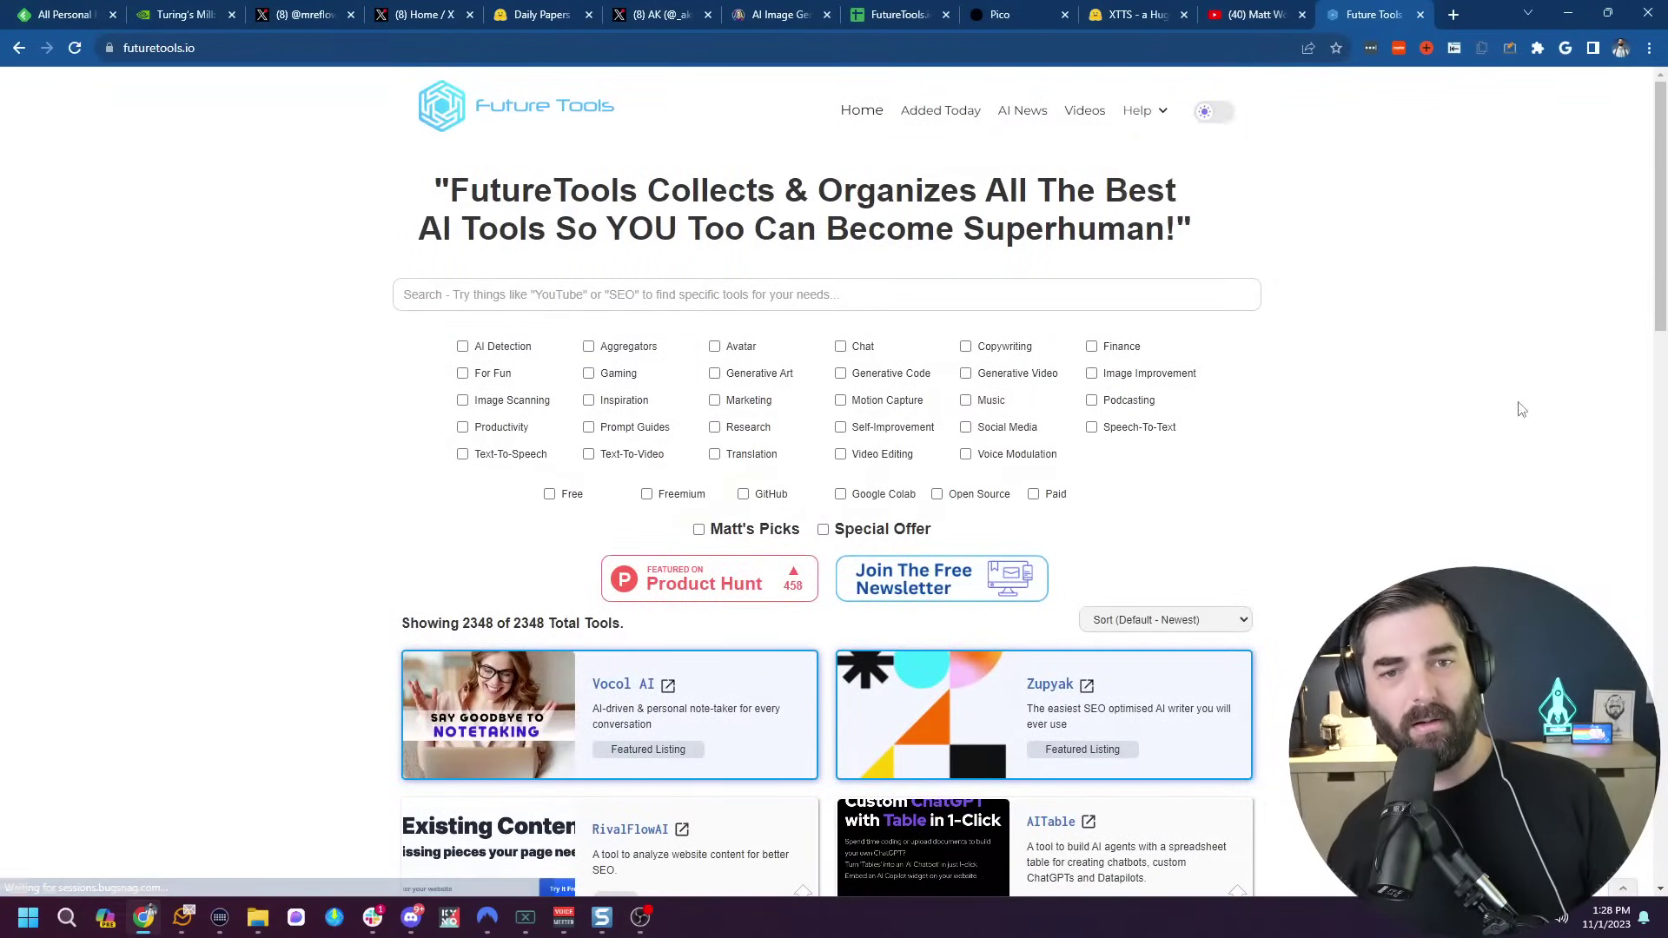
pyautogui.scroll(-5, 1457, 386)
pyautogui.scroll(-3, 1456, 386)
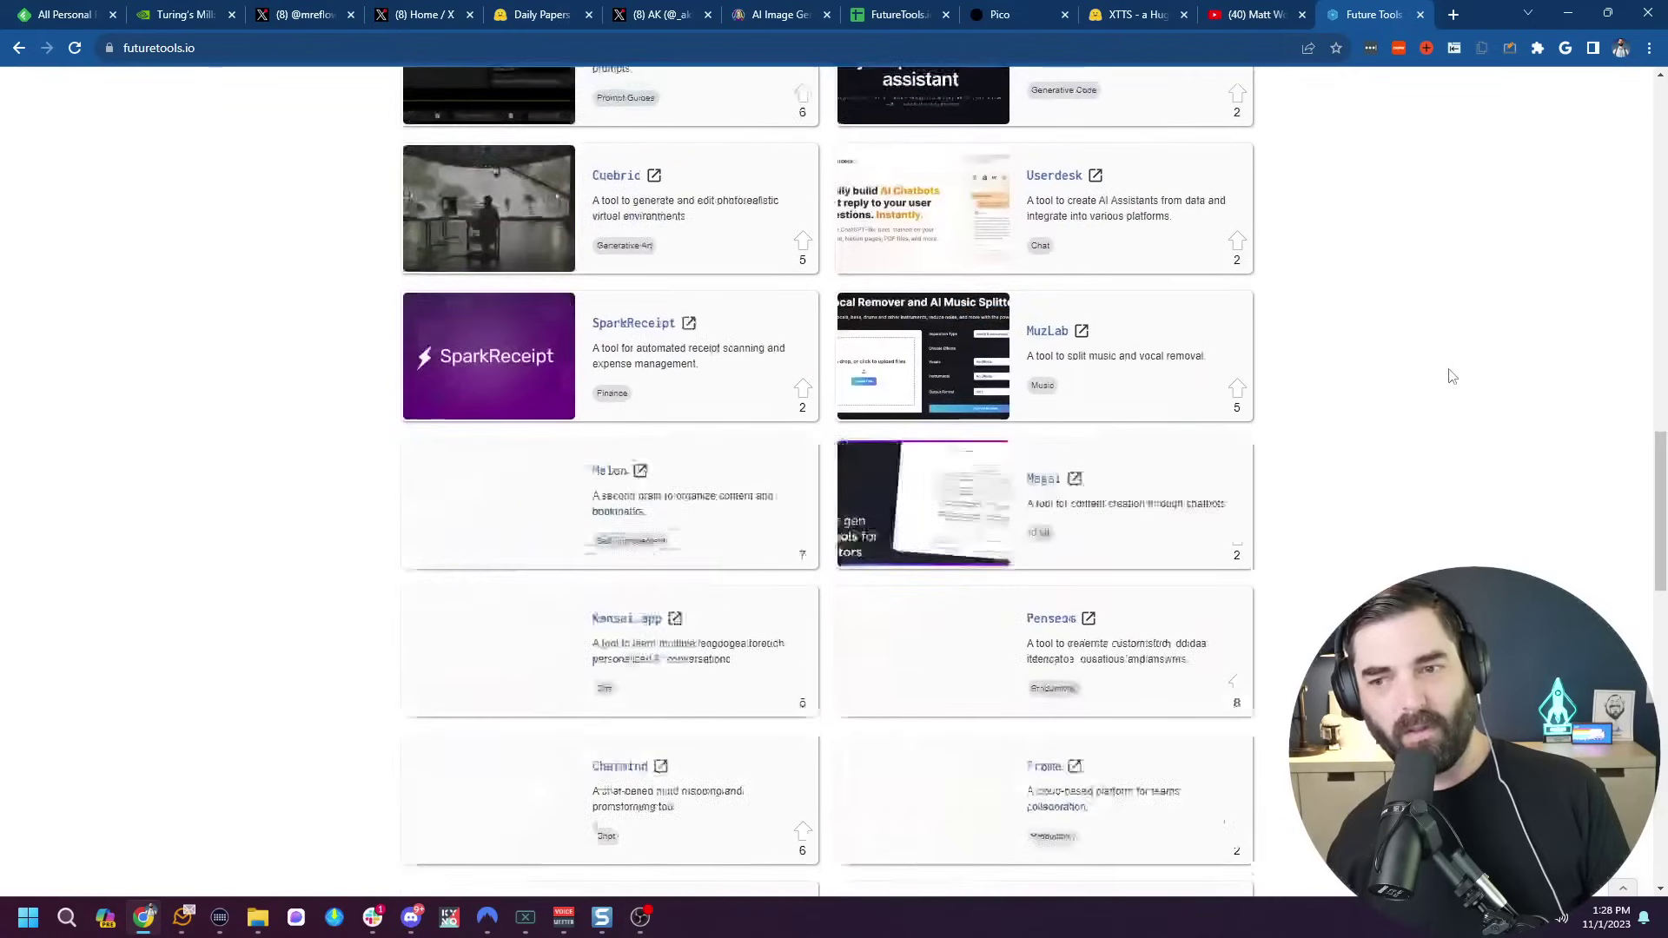
pyautogui.scroll(-10, 1442, 365)
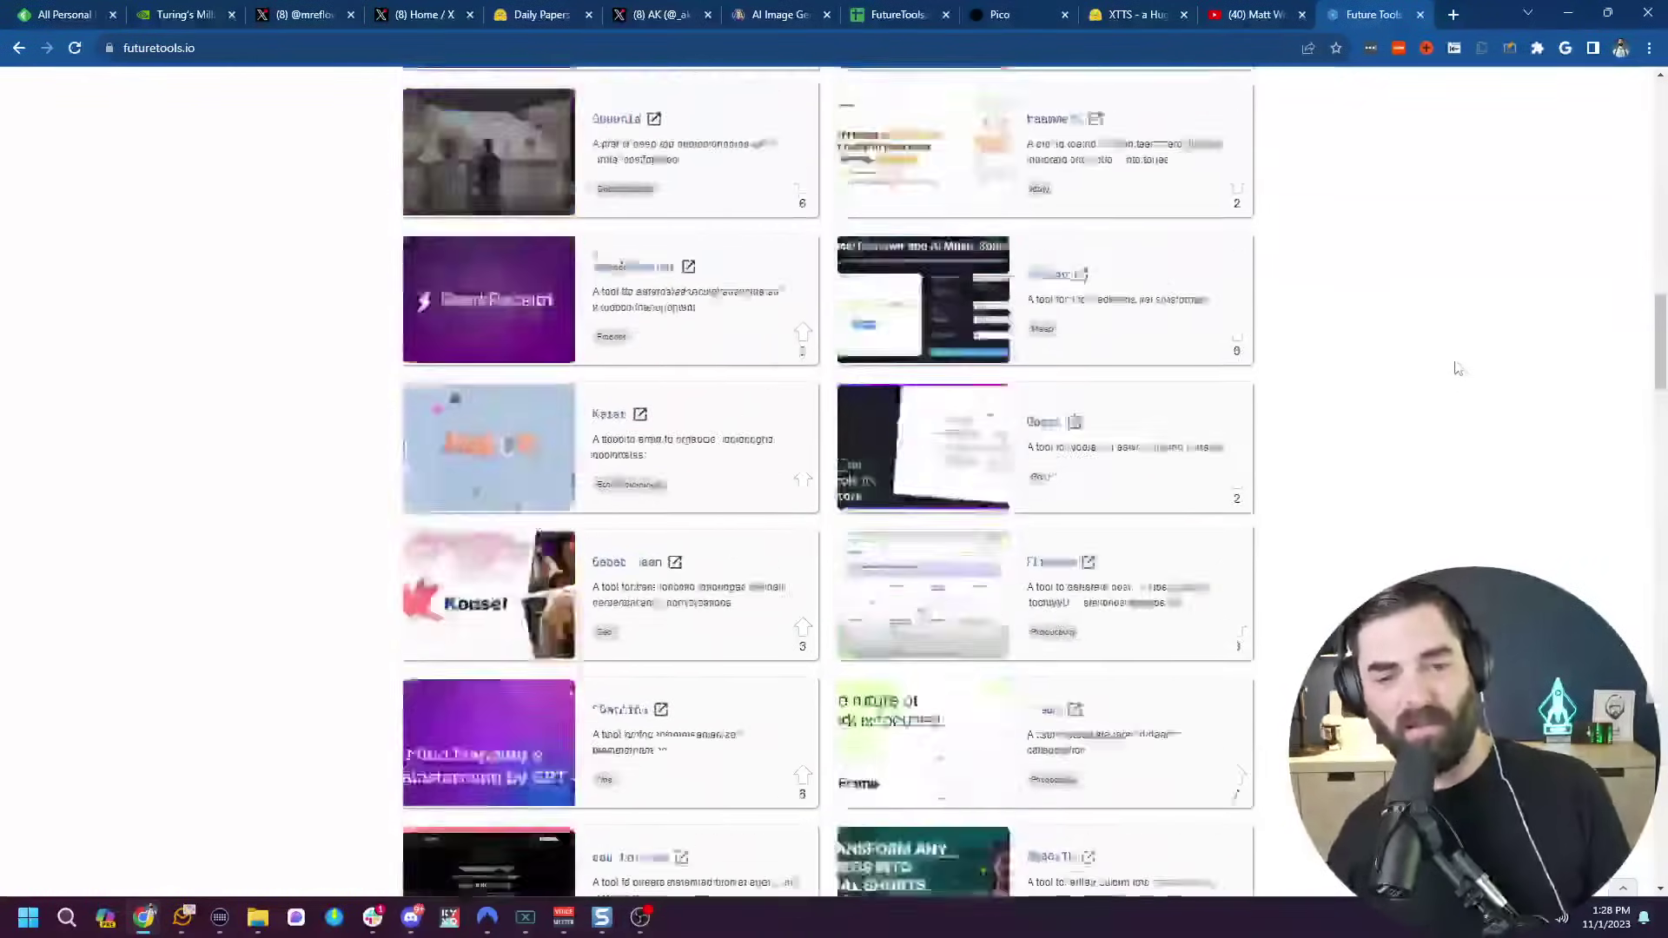
pyautogui.scroll(20, 1451, 372)
pyautogui.scroll(-10, 1470, 383)
pyautogui.scroll(4, 1614, 374)
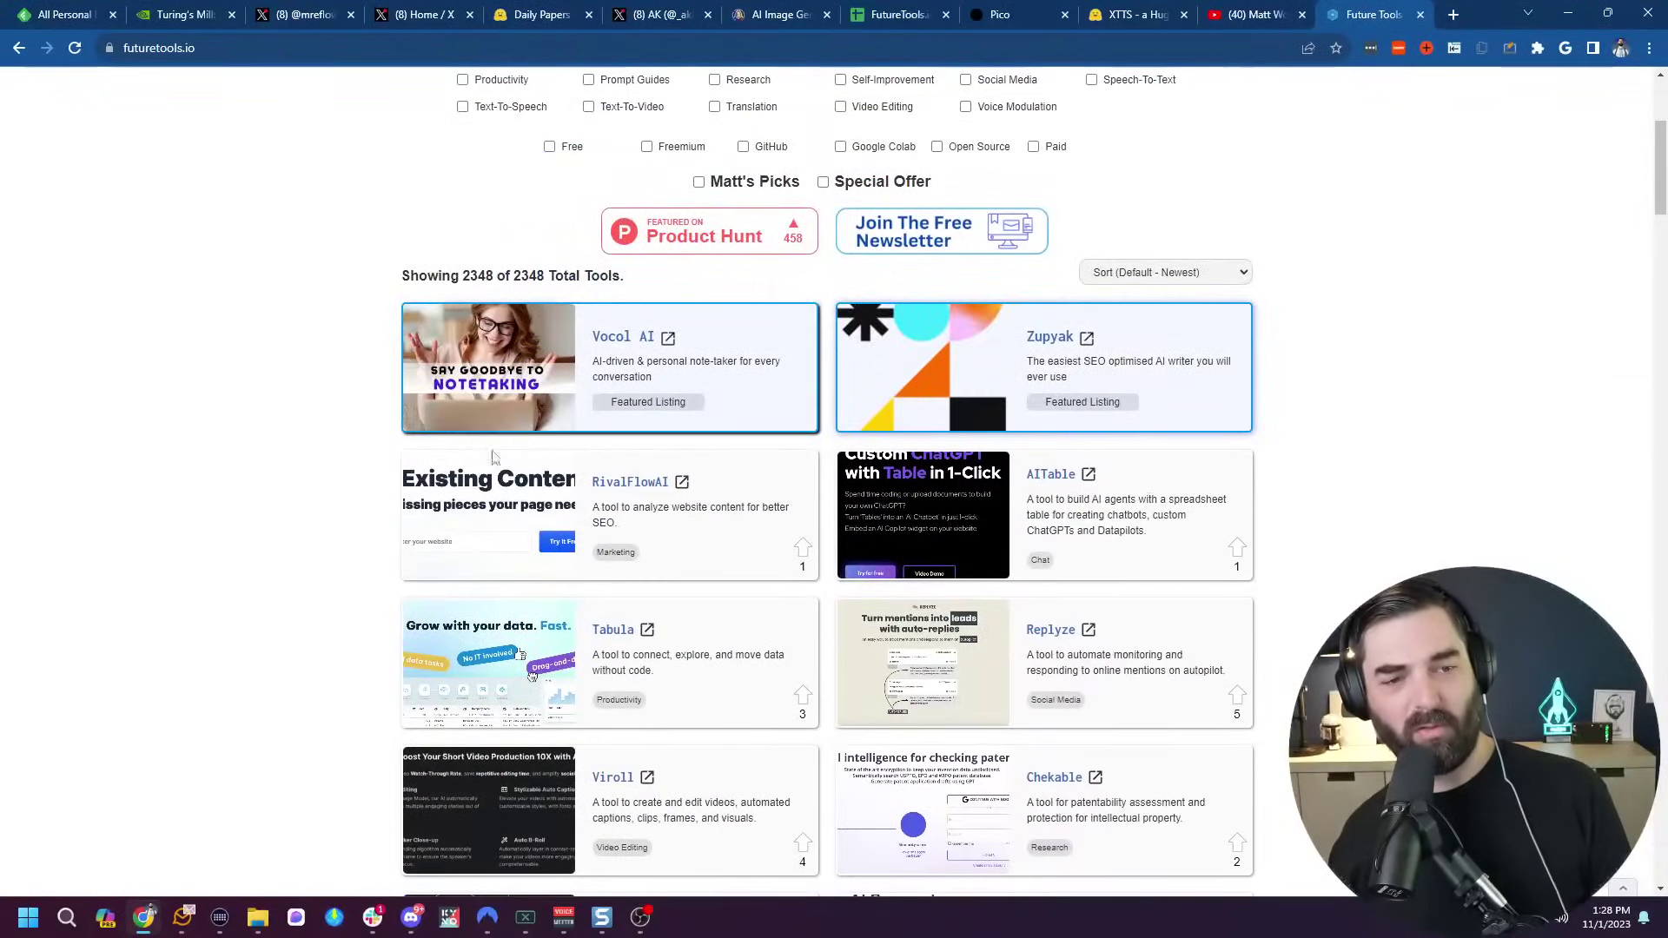
# Open the RivalFlowAI listing, look it over down to the footer's social links, and return to the Future Tools home page.
pyautogui.click(512, 495)
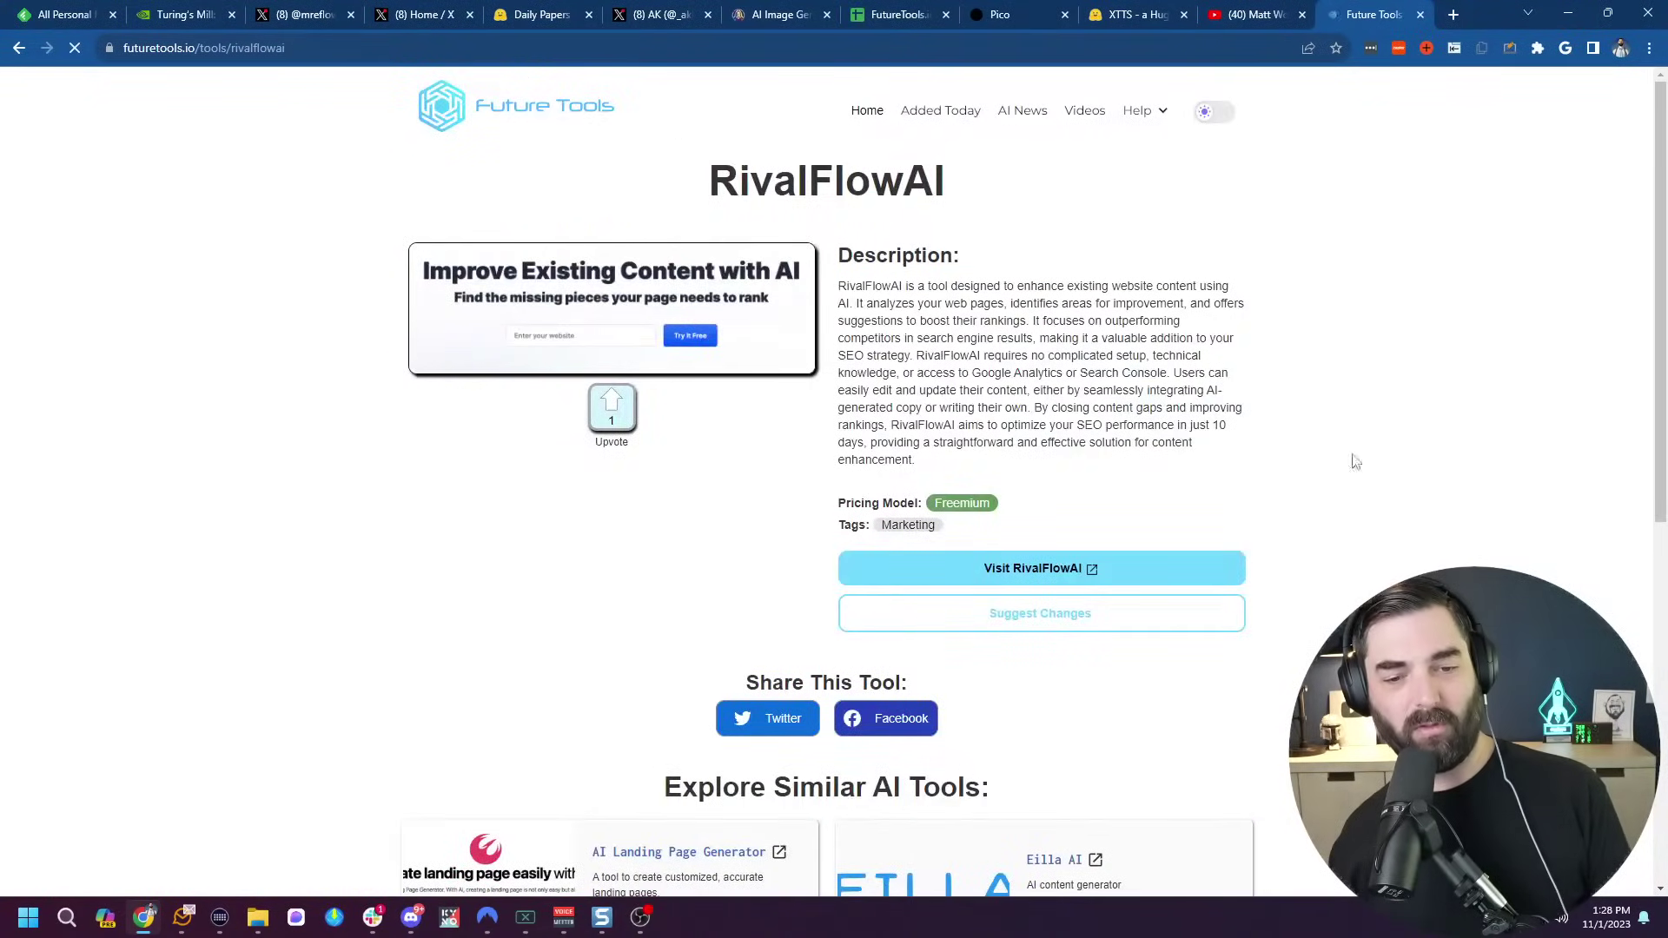
pyautogui.scroll(-8, 1373, 443)
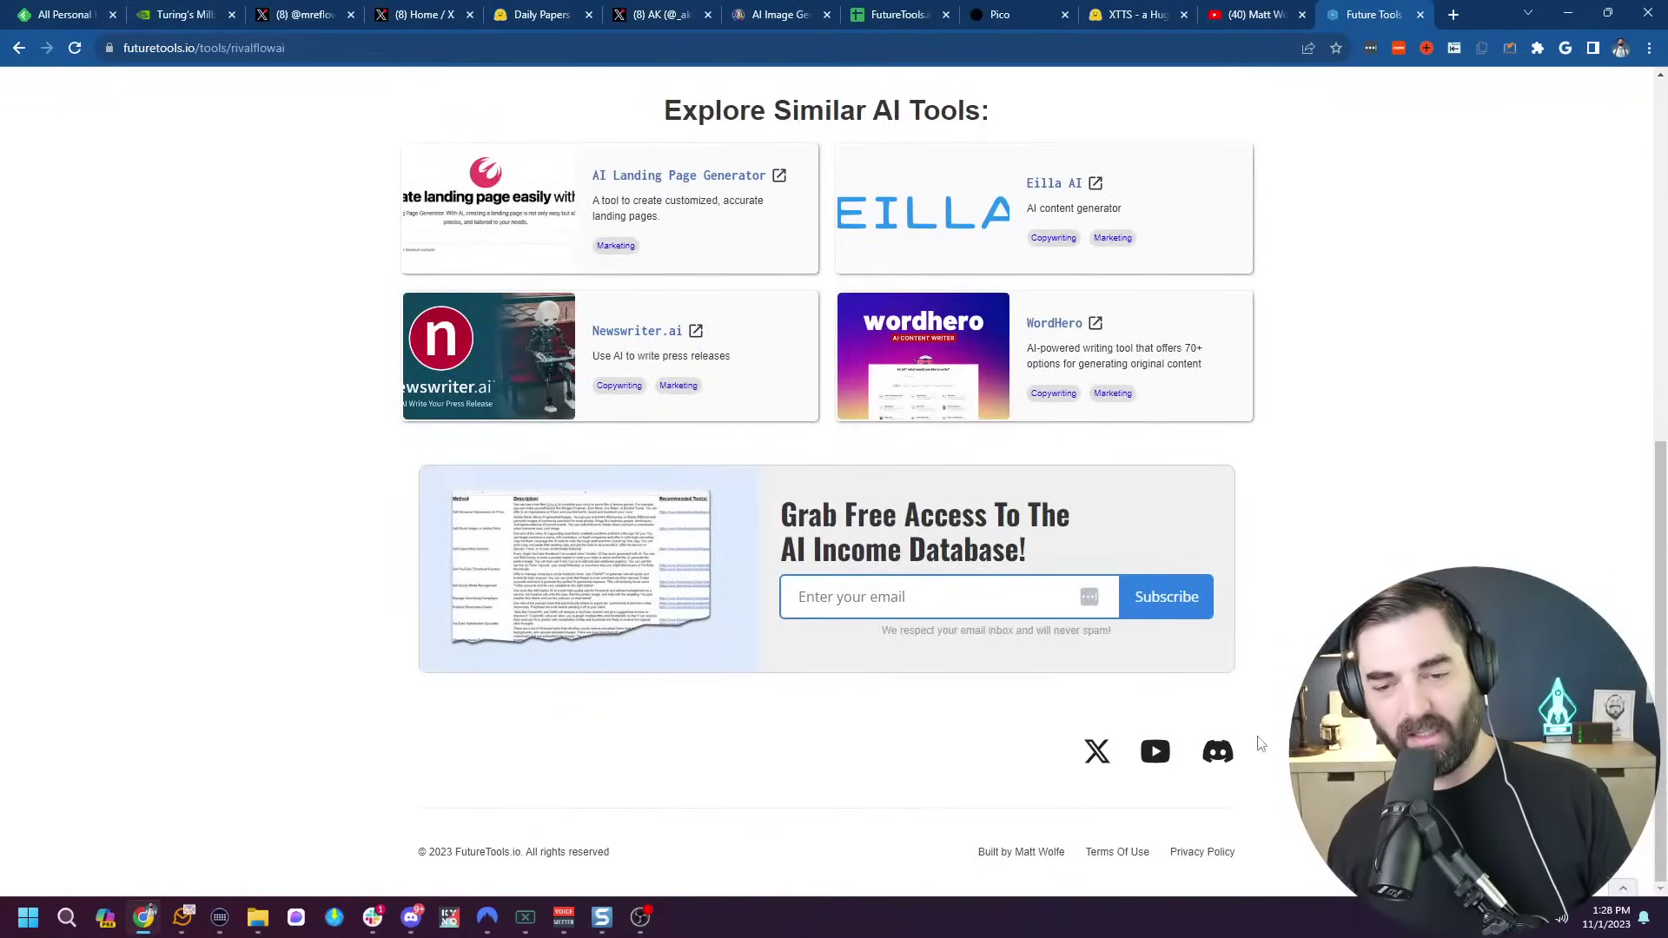
pyautogui.scroll(10, 1254, 735)
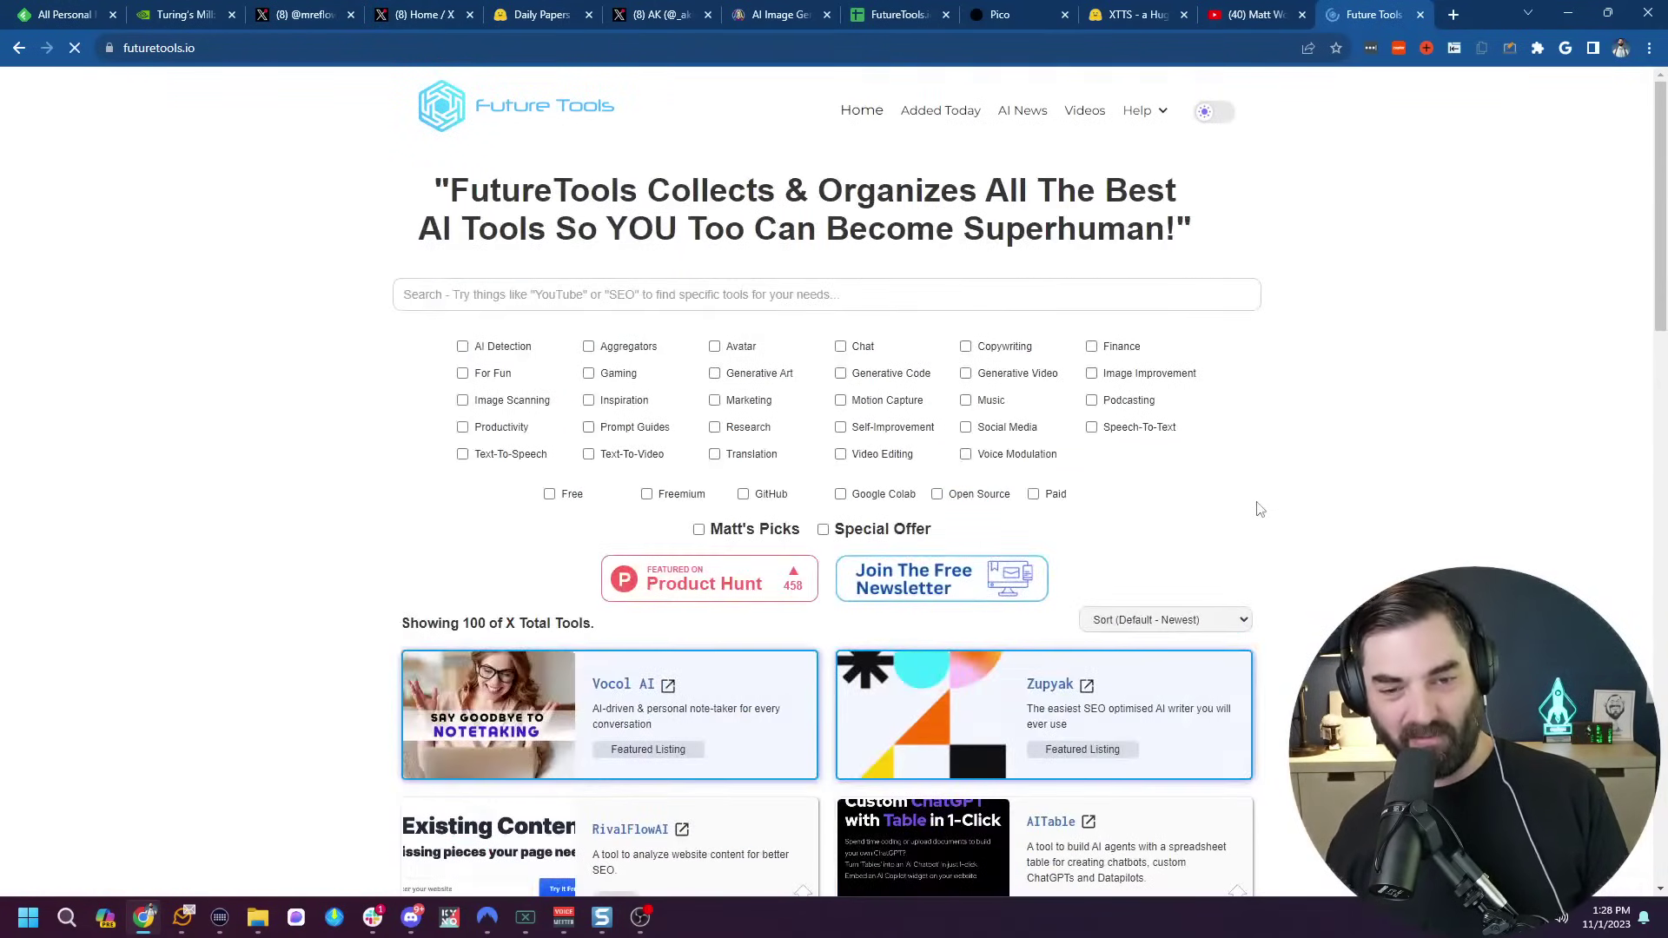
pyautogui.scroll(-10, 1283, 506)
pyautogui.scroll(10, 1298, 500)
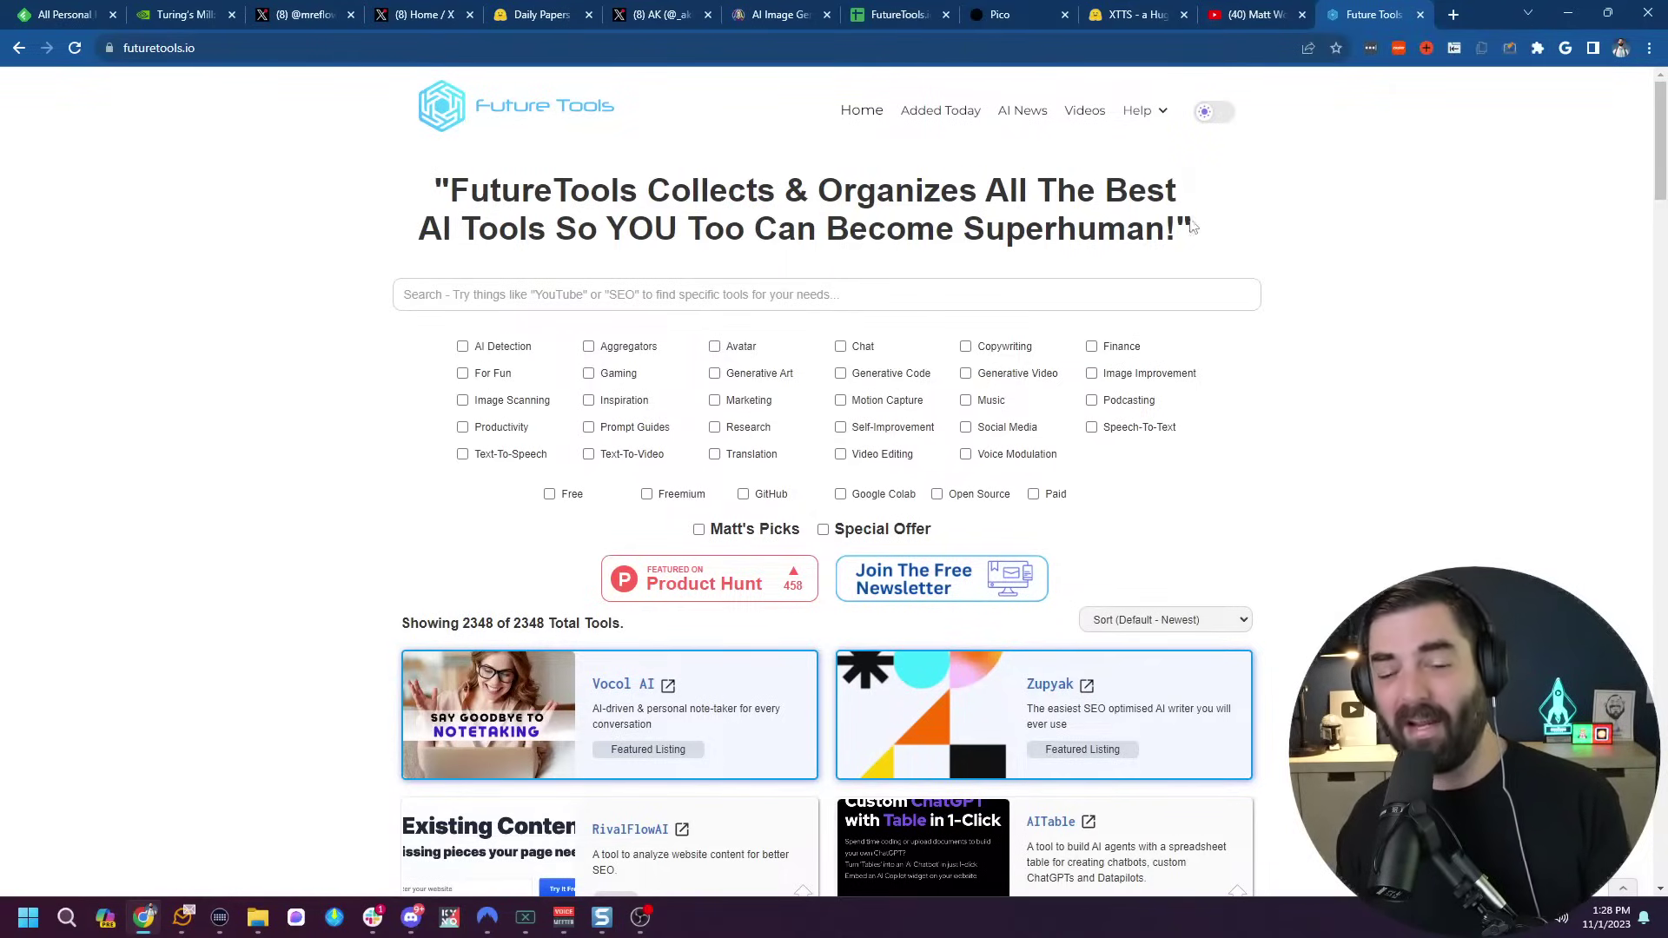
# Switch Future Tools to dark mode and open the RivalFlowAI listing.
pyautogui.click(1215, 111)
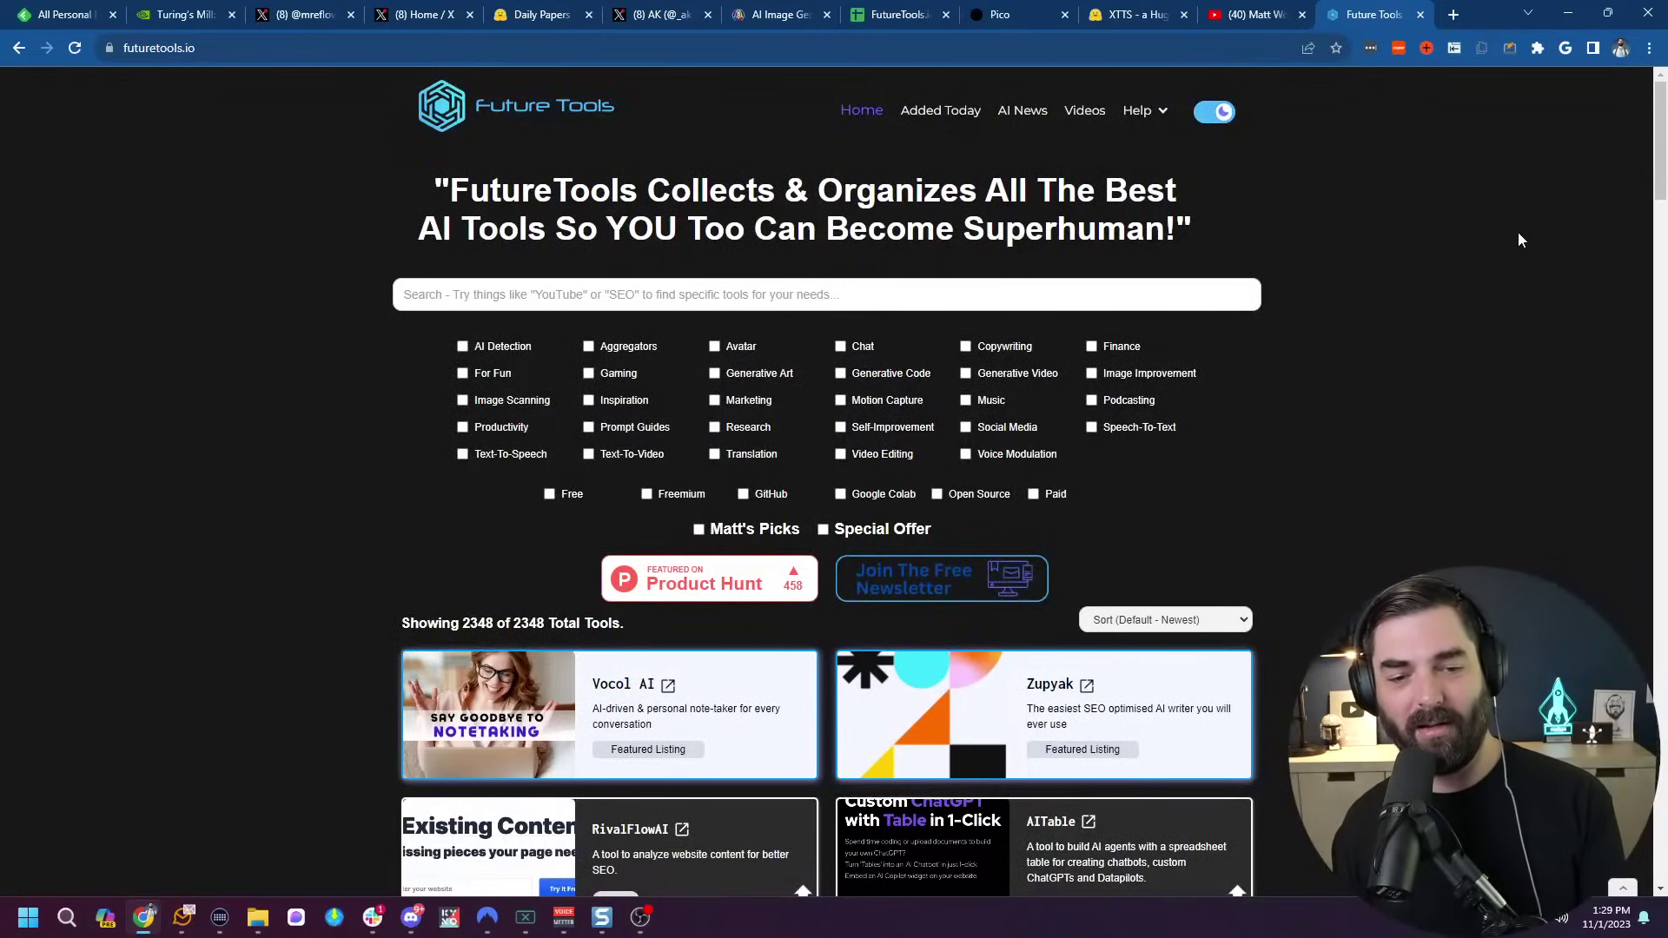
pyautogui.scroll(-5, 1519, 240)
pyautogui.click(515, 441)
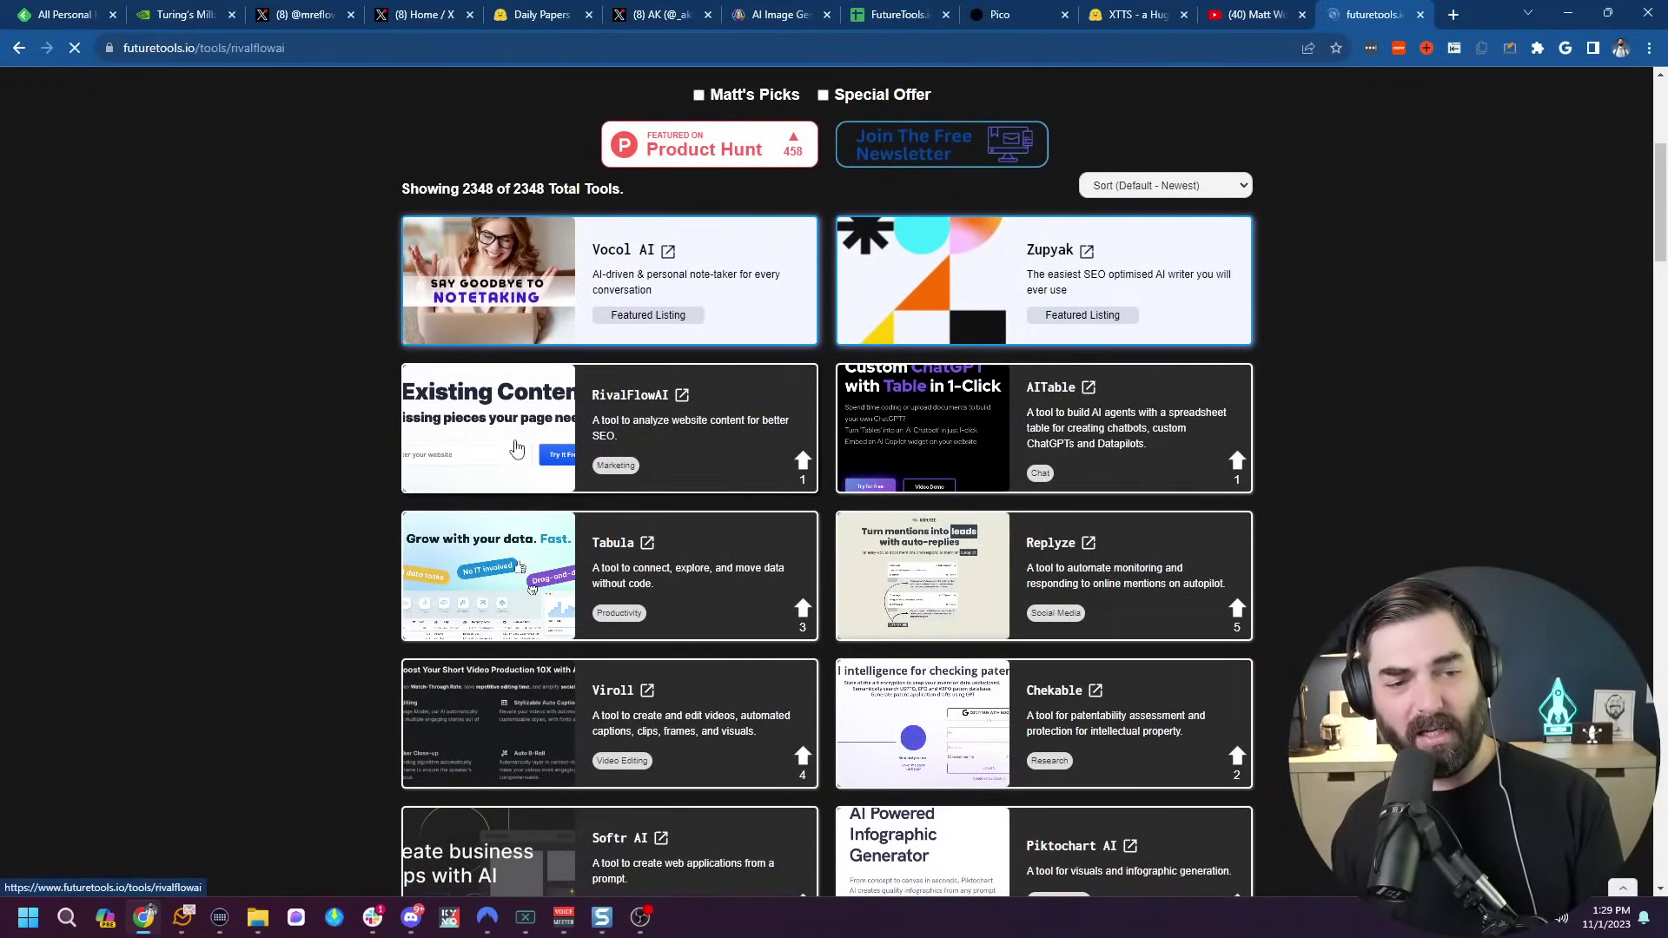
# View the Suggest Changes form for RivalFlowAI and expand its Reason For Change options.
pyautogui.click(916, 611)
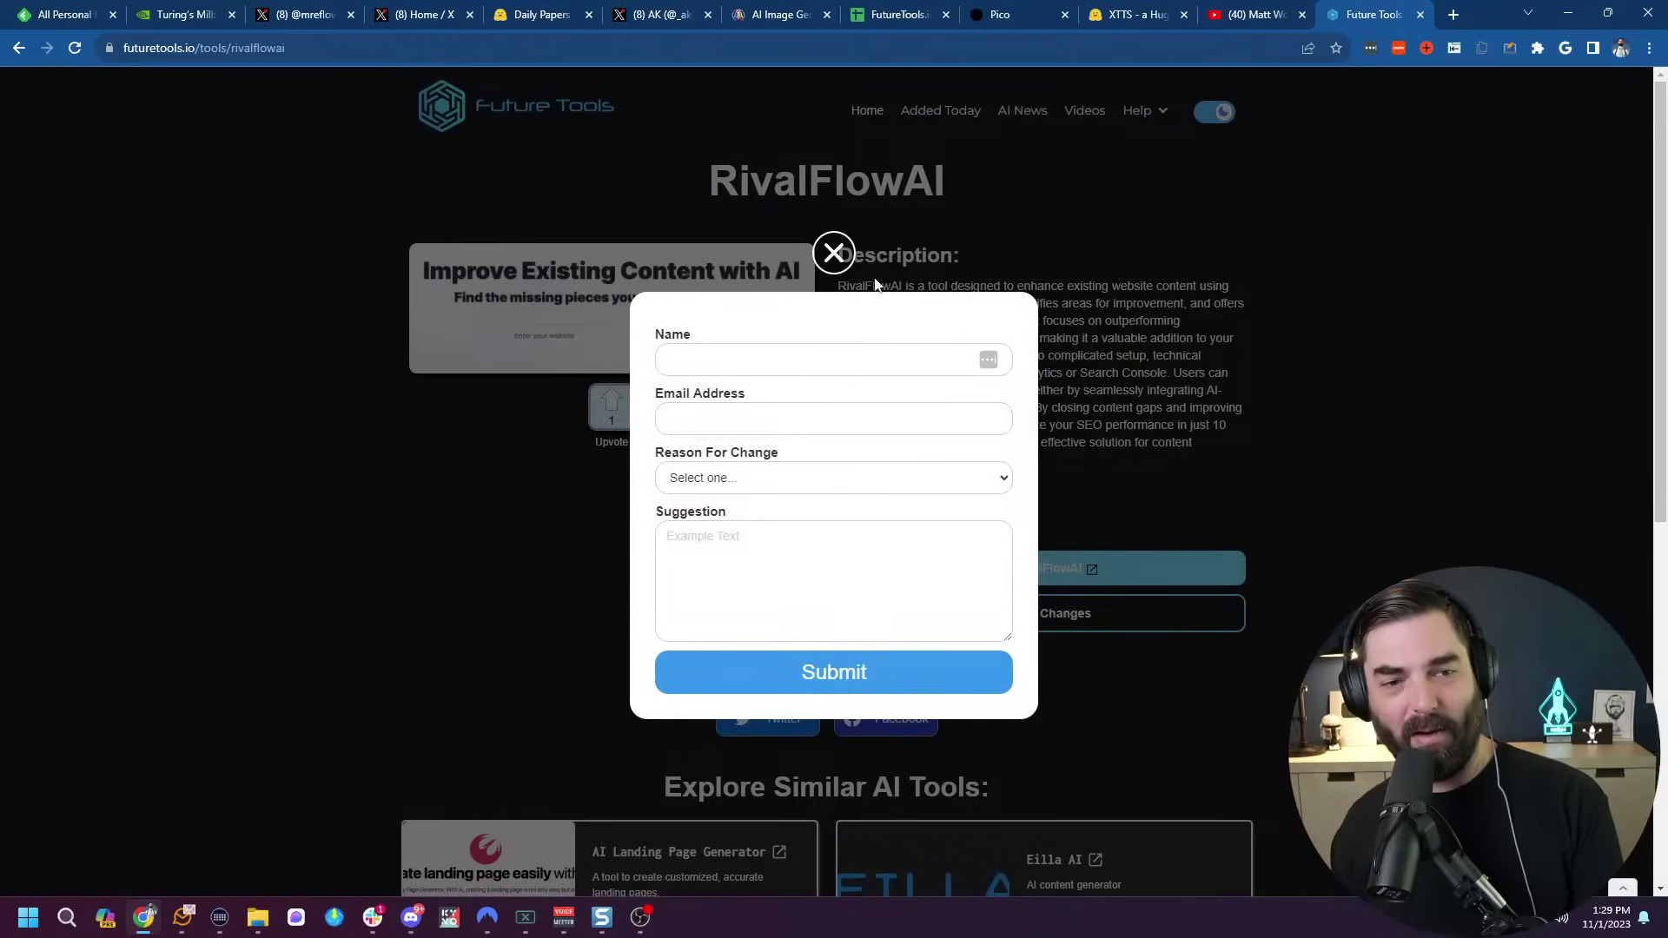
pyautogui.click(832, 265)
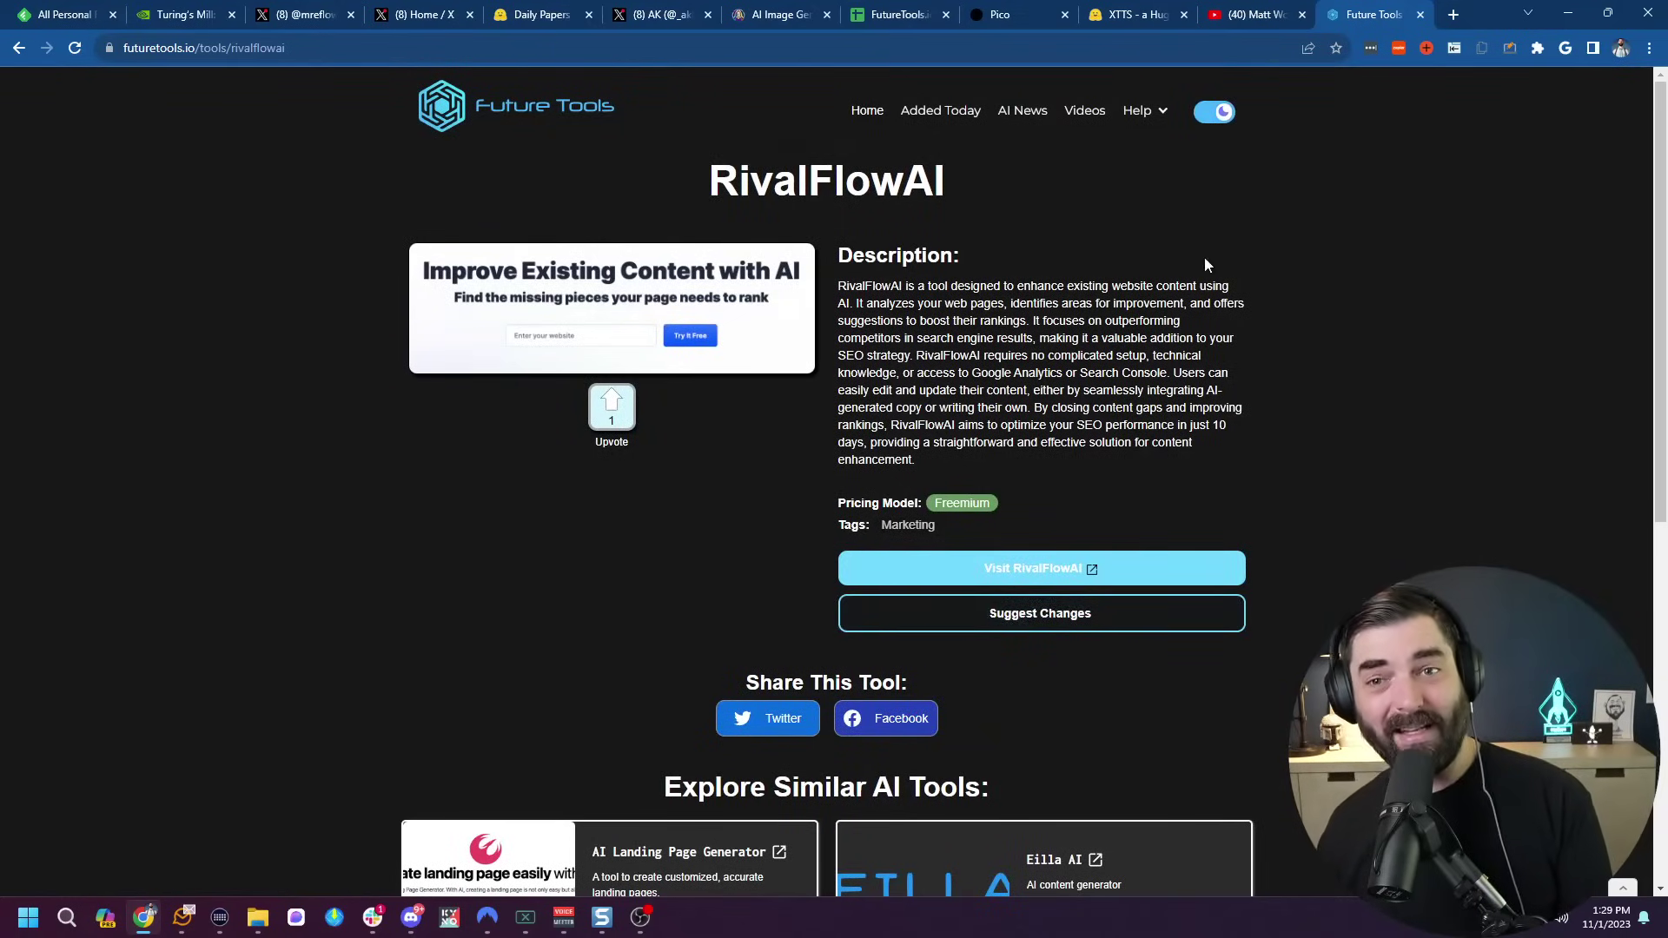
pyautogui.click(1023, 618)
pyautogui.click(863, 480)
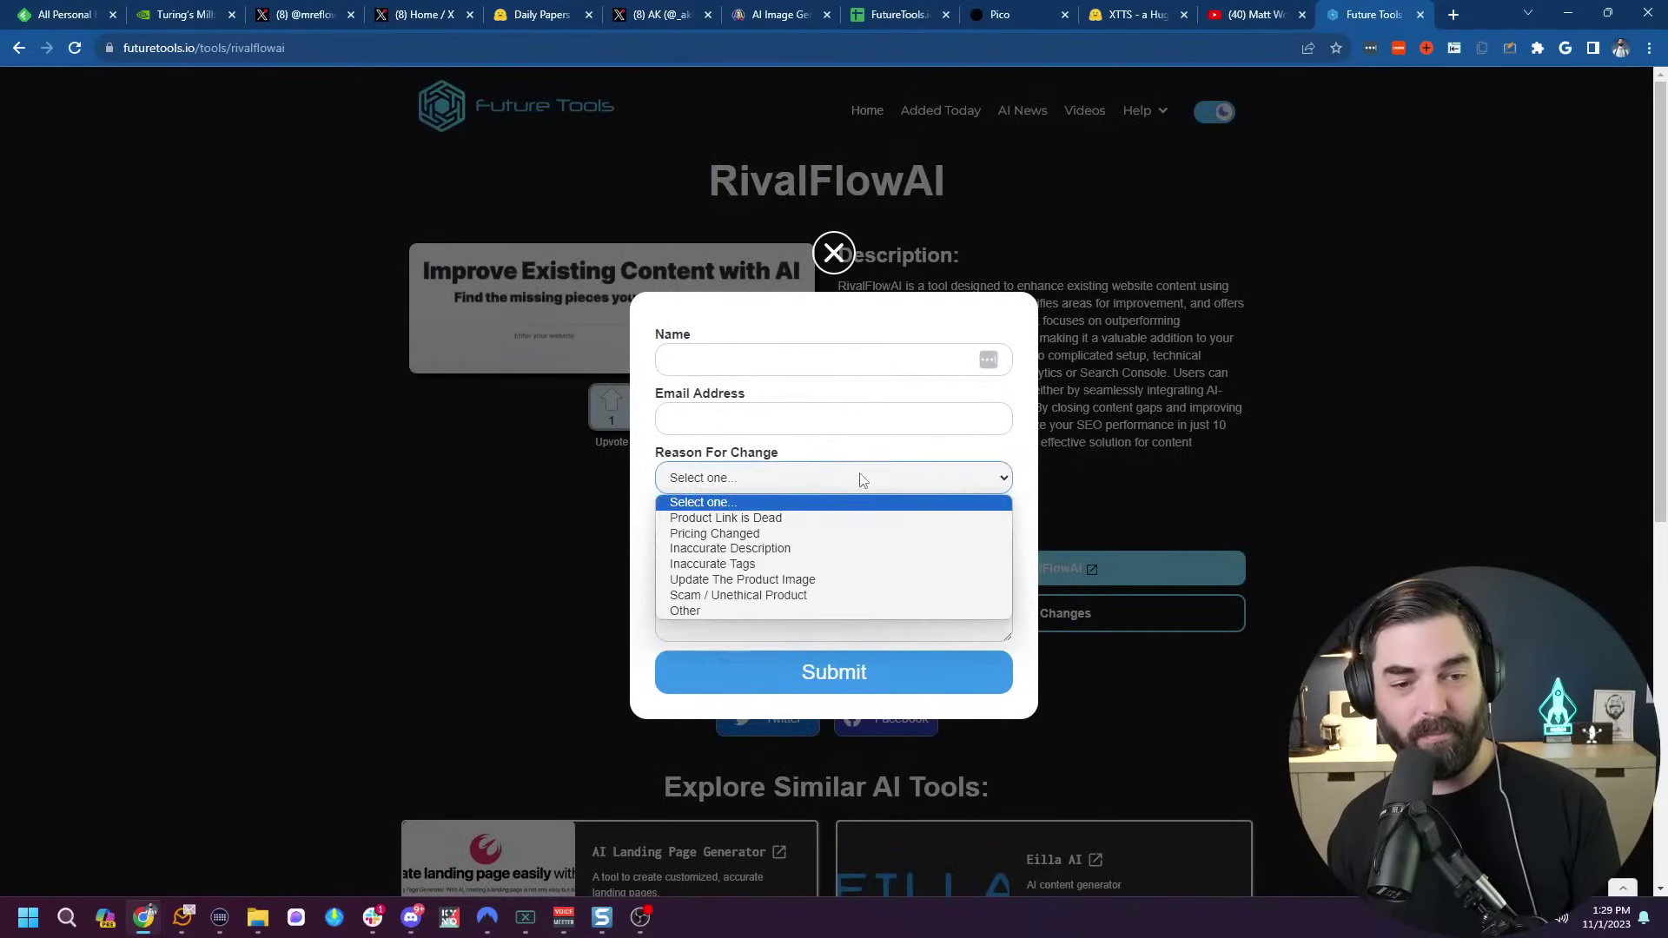
# Close the Suggest Changes form and the RivalFlowAI page, and view the first spider-in-a-cup image enlarged in Leonardo.Ai.
pyautogui.click(1222, 519)
pyautogui.click(834, 253)
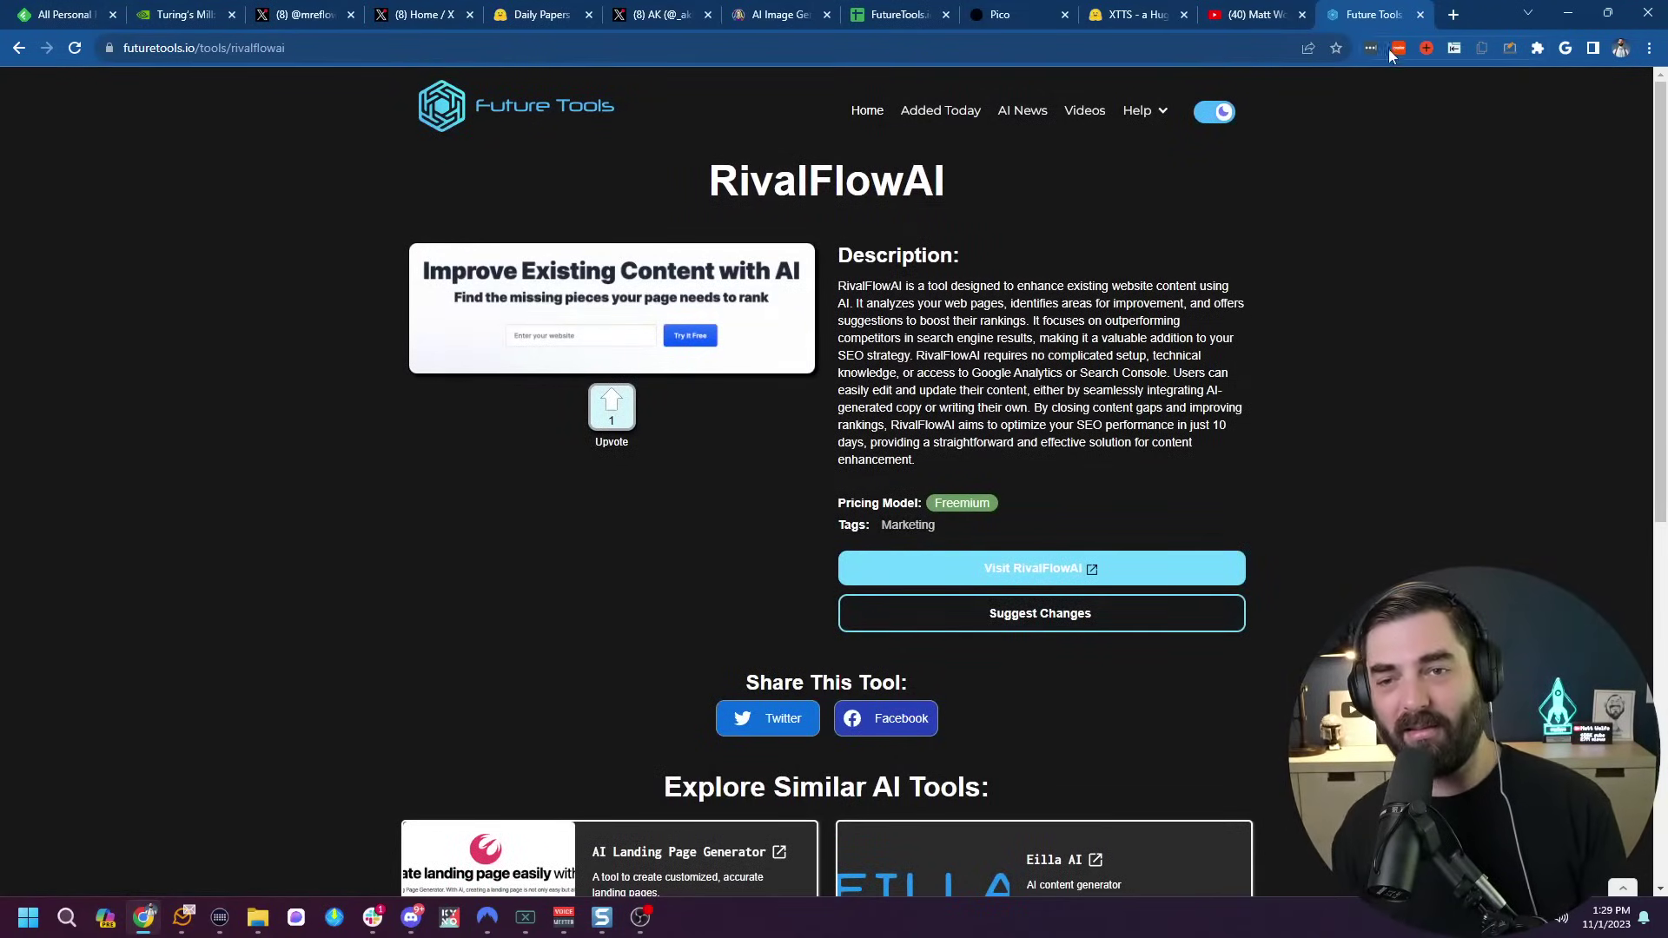
pyautogui.click(1419, 14)
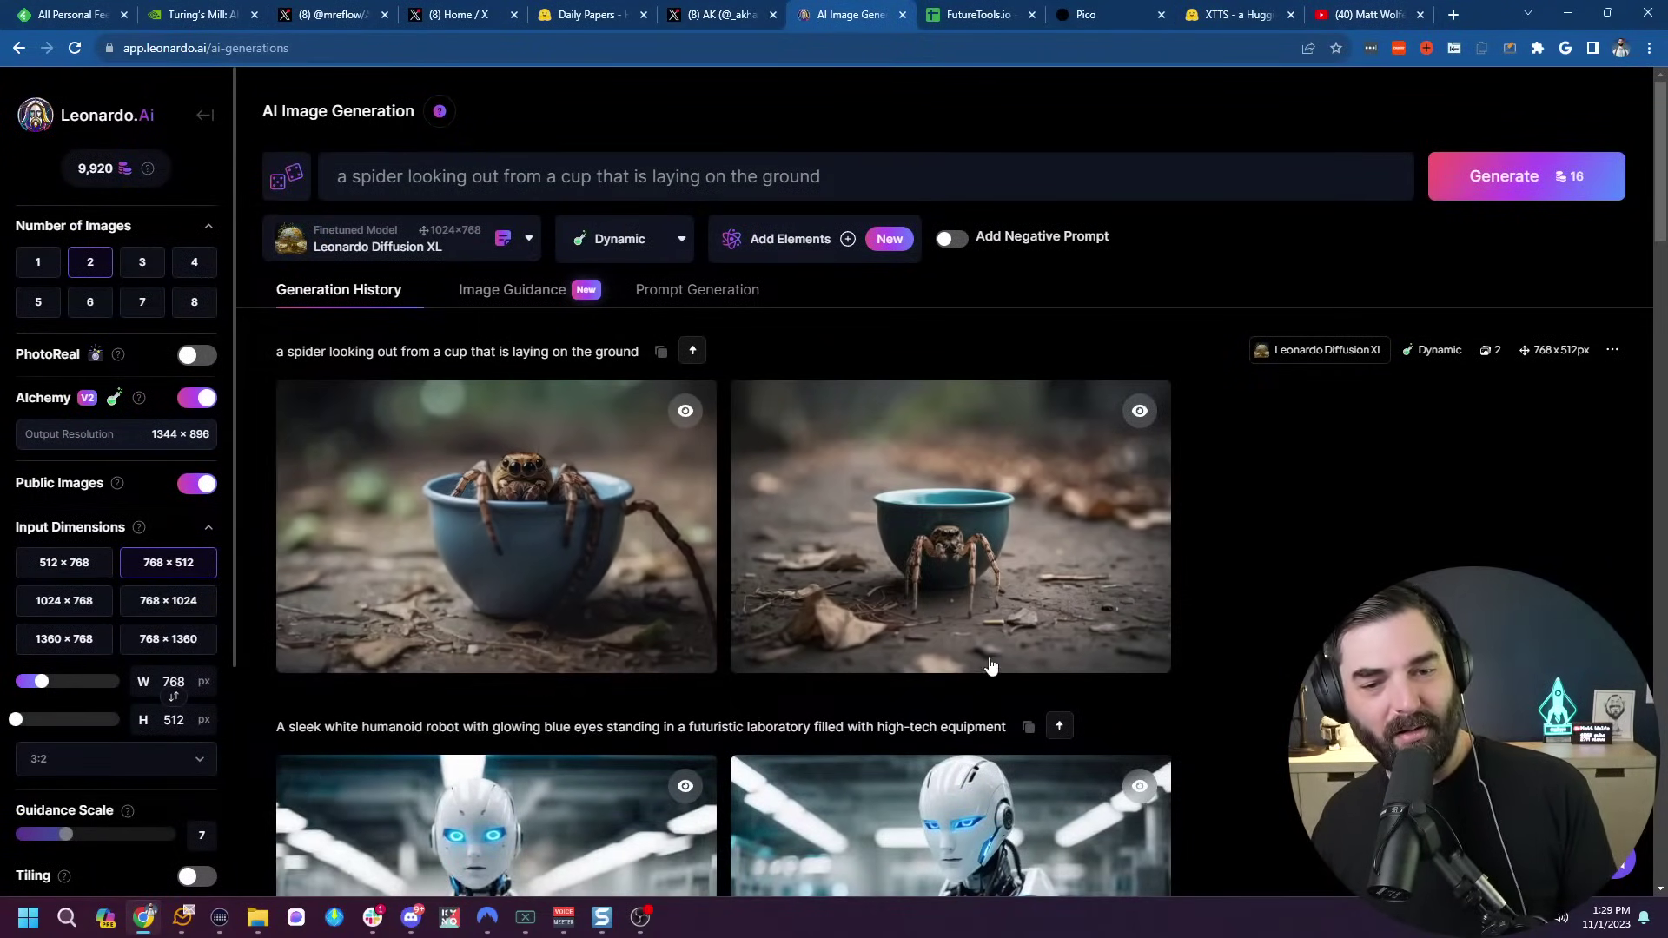
pyautogui.click(381, 573)
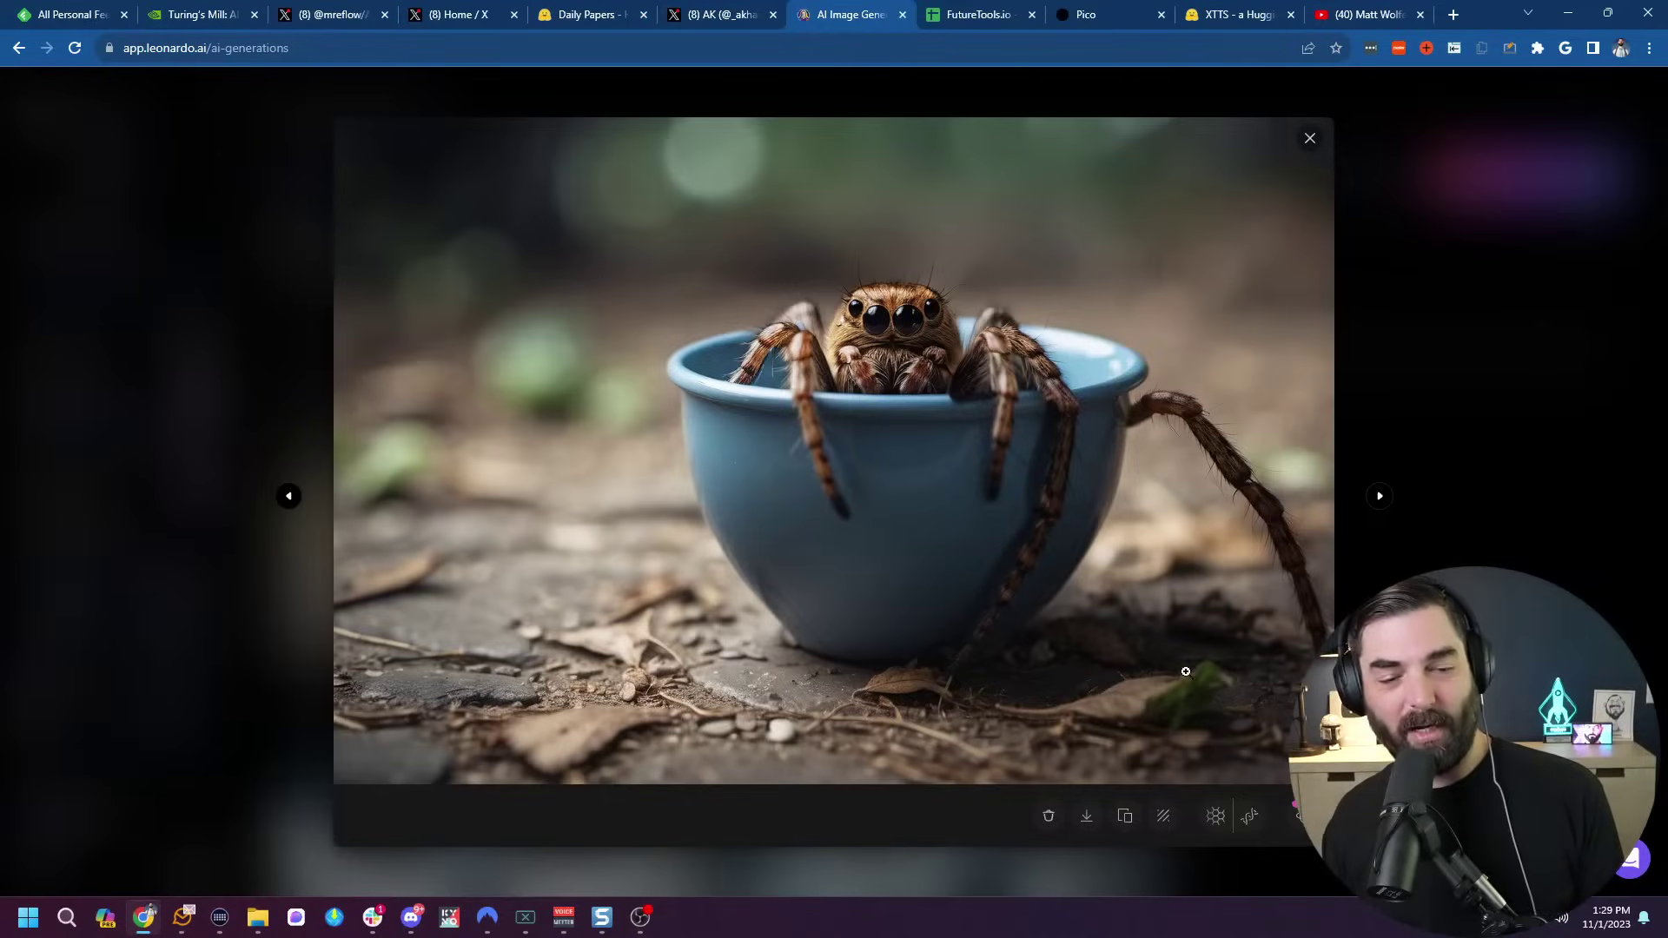
pyautogui.click(1390, 418)
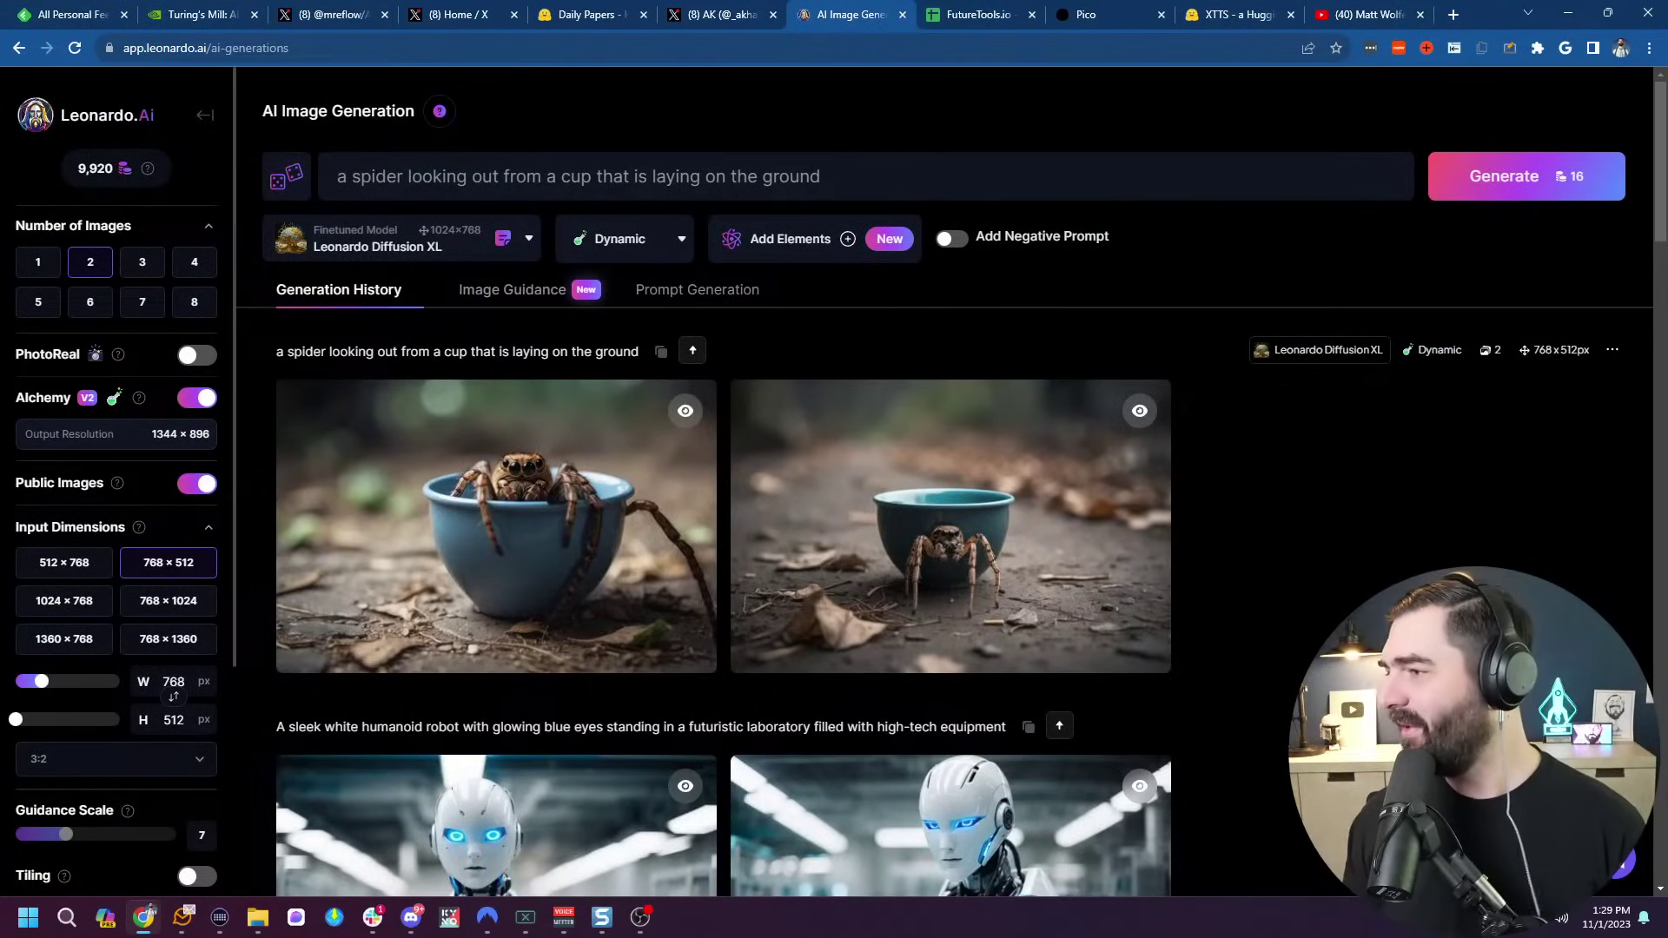
# Generate two images from the prompt "Spiderman and Batman playing chess".
pyautogui.hotkey('alt', 'Tab')
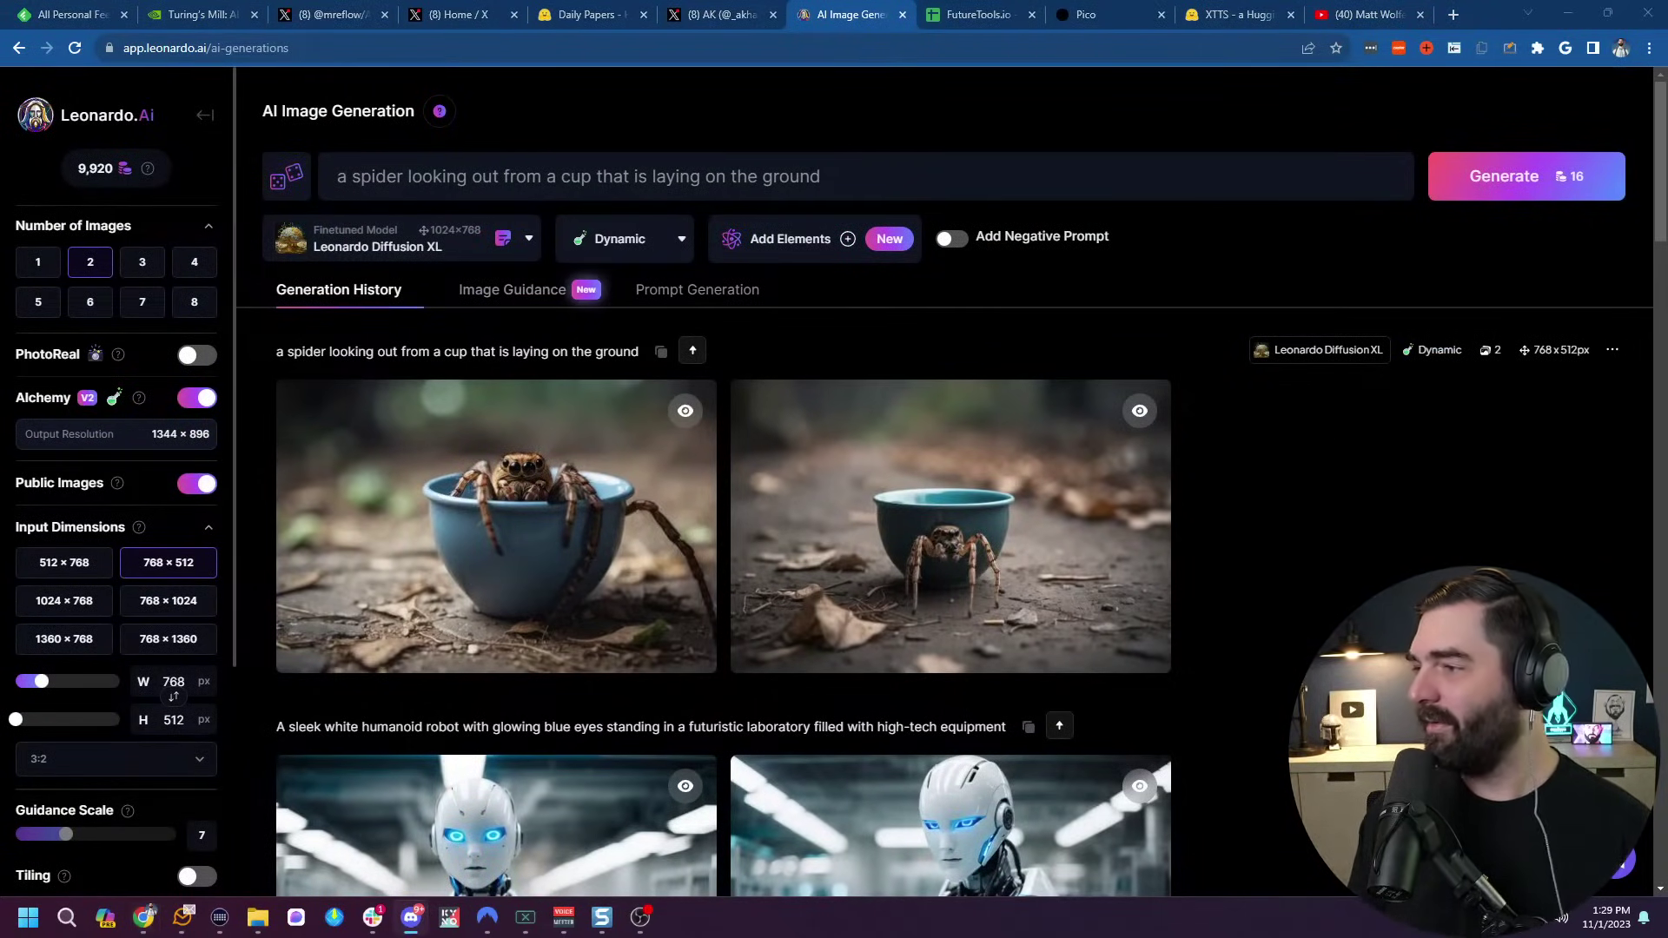
pyautogui.click(402, 193)
pyautogui.hotkey('ctrl', 'a')
pyautogui.write('Spiderman and Batman playing chess')
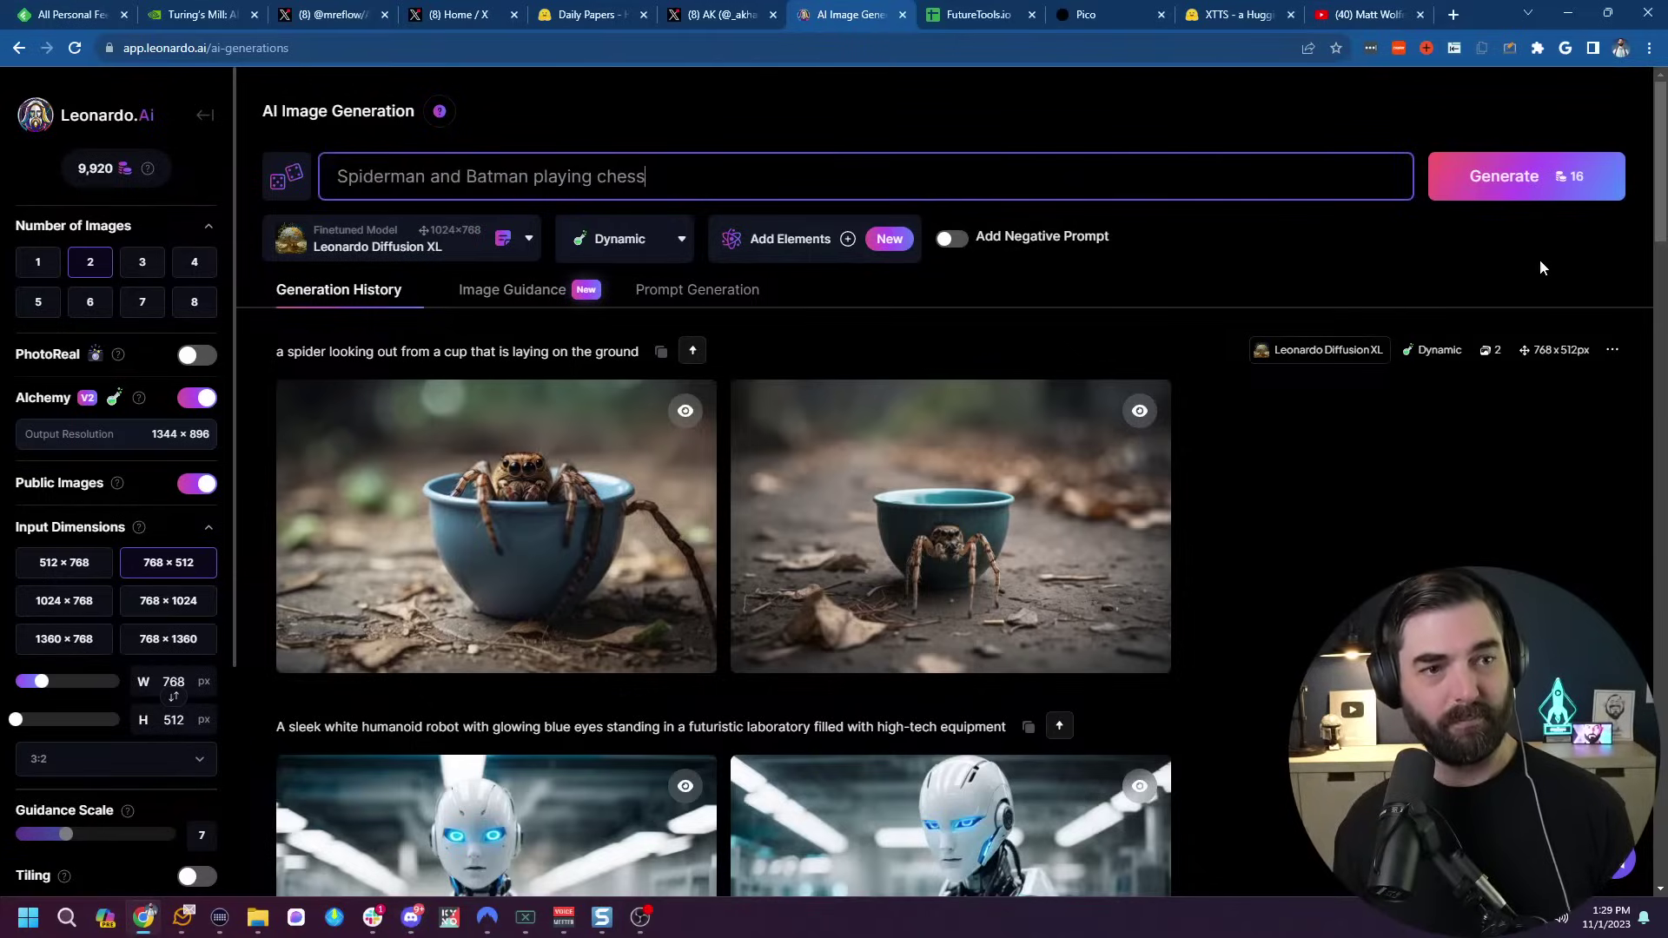
pyautogui.click(1542, 193)
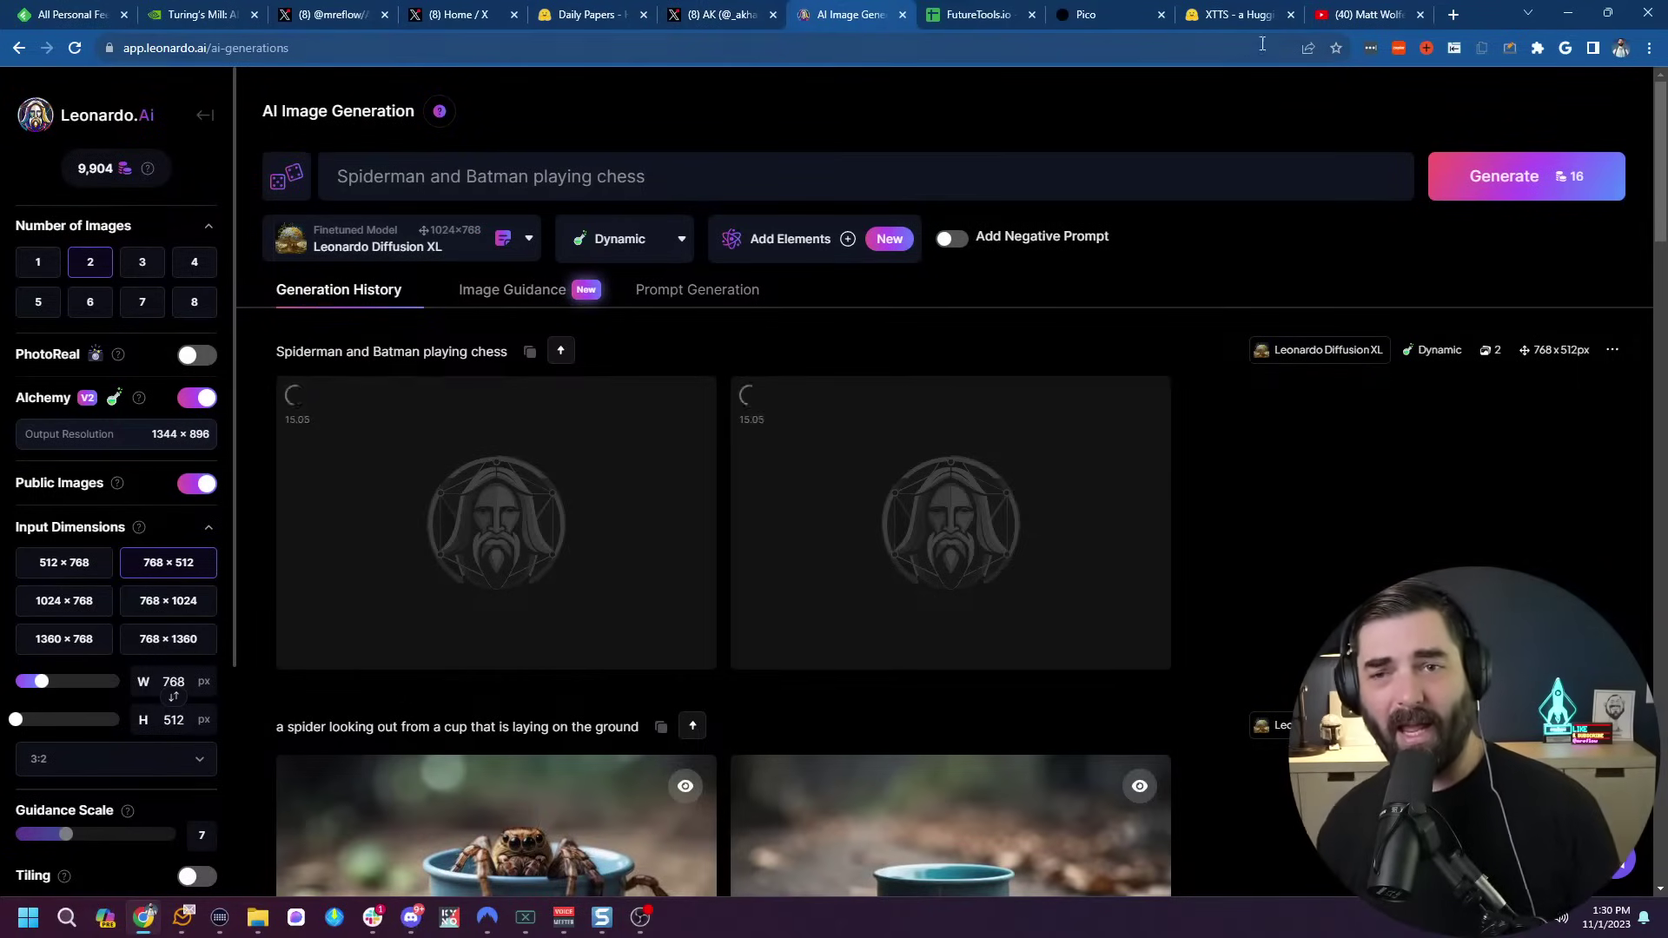
# Open the Future Tools site in a new browser tab and search its tools for "interior".
pyautogui.click(1453, 15)
pyautogui.write('future')
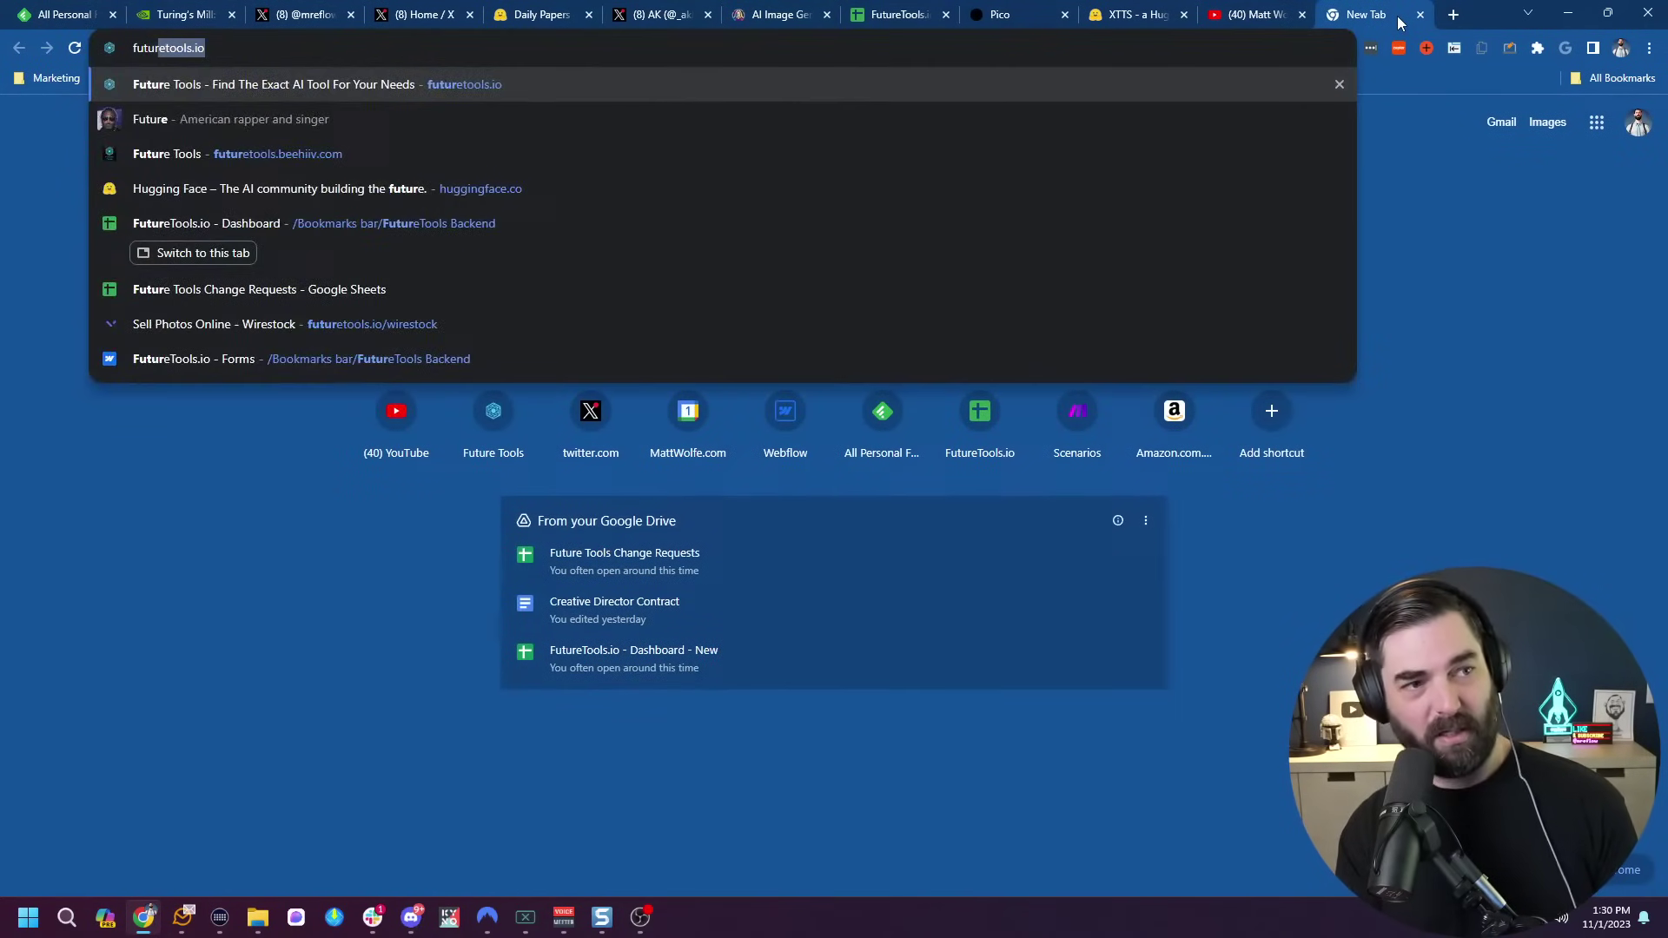
pyautogui.press('Return')
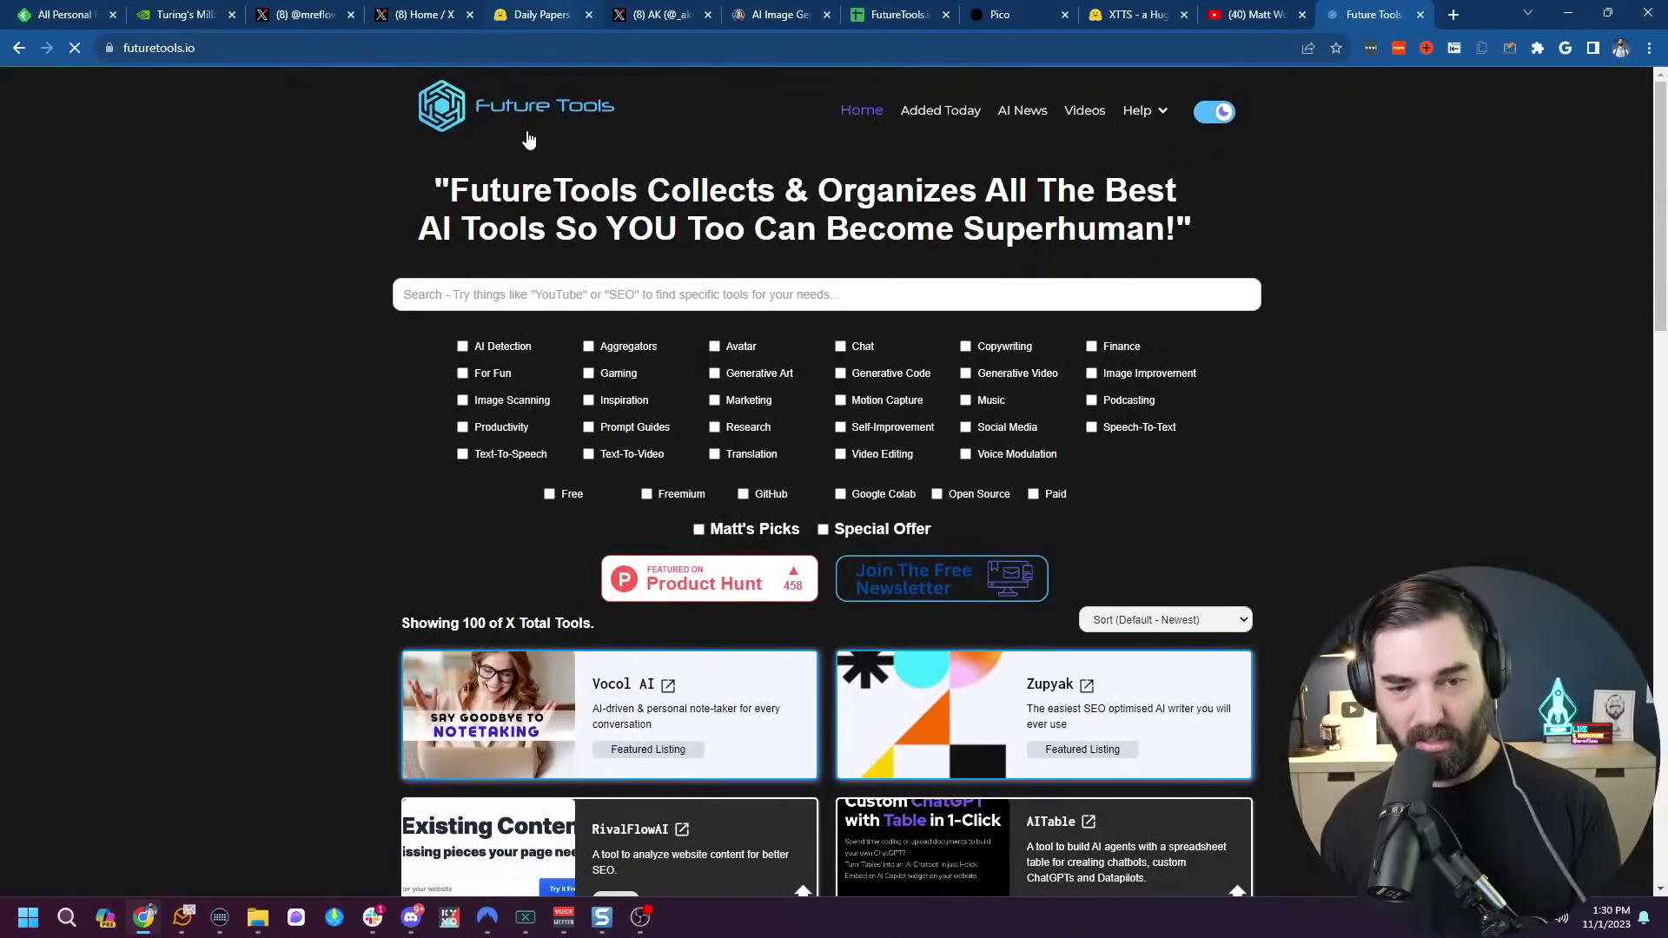
pyautogui.click(972, 295)
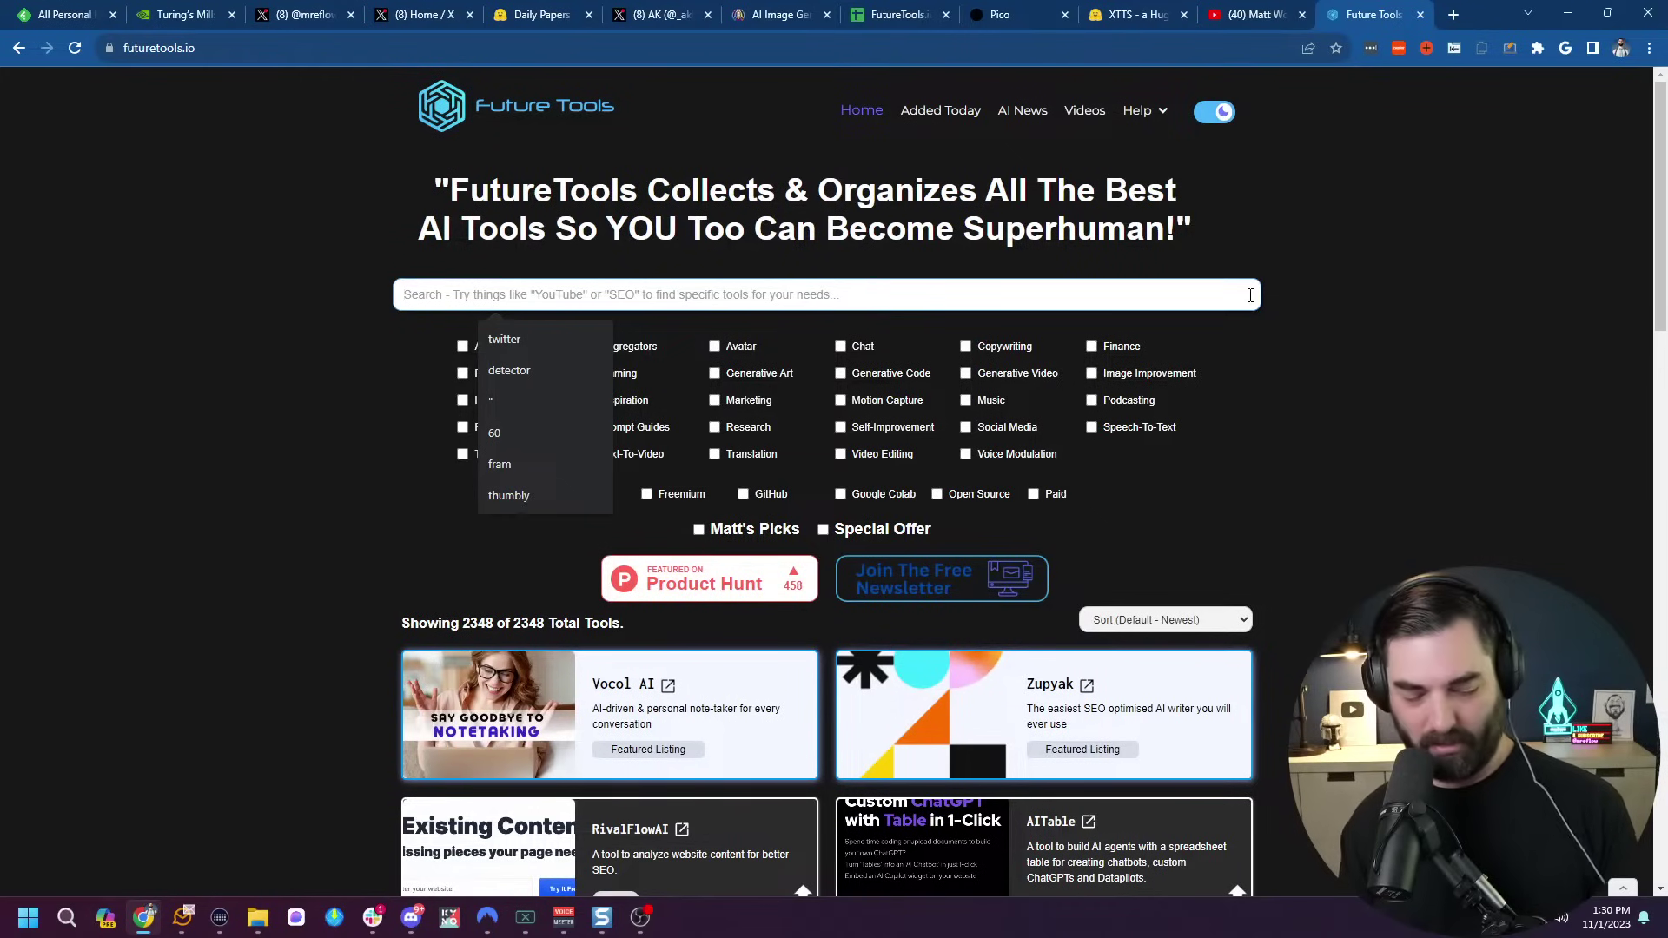
pyautogui.write('interior')
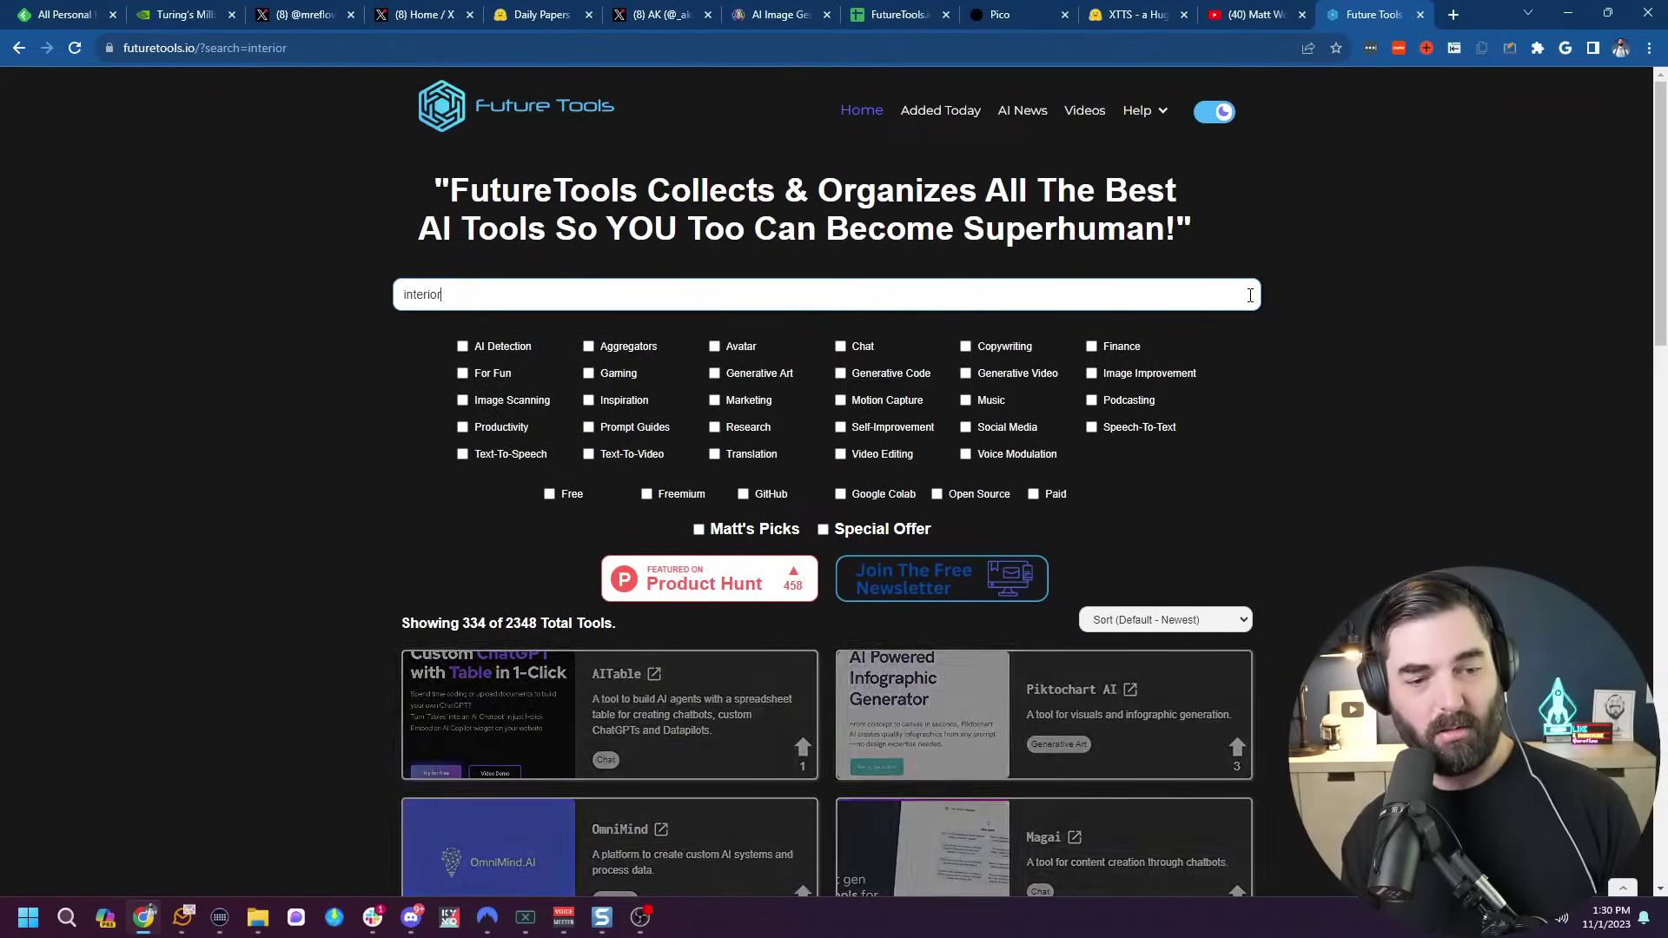
# Look through the interior design tool listings in the Future Tools search results.
pyautogui.scroll(-20, 1438, 532)
pyautogui.scroll(3, 1468, 538)
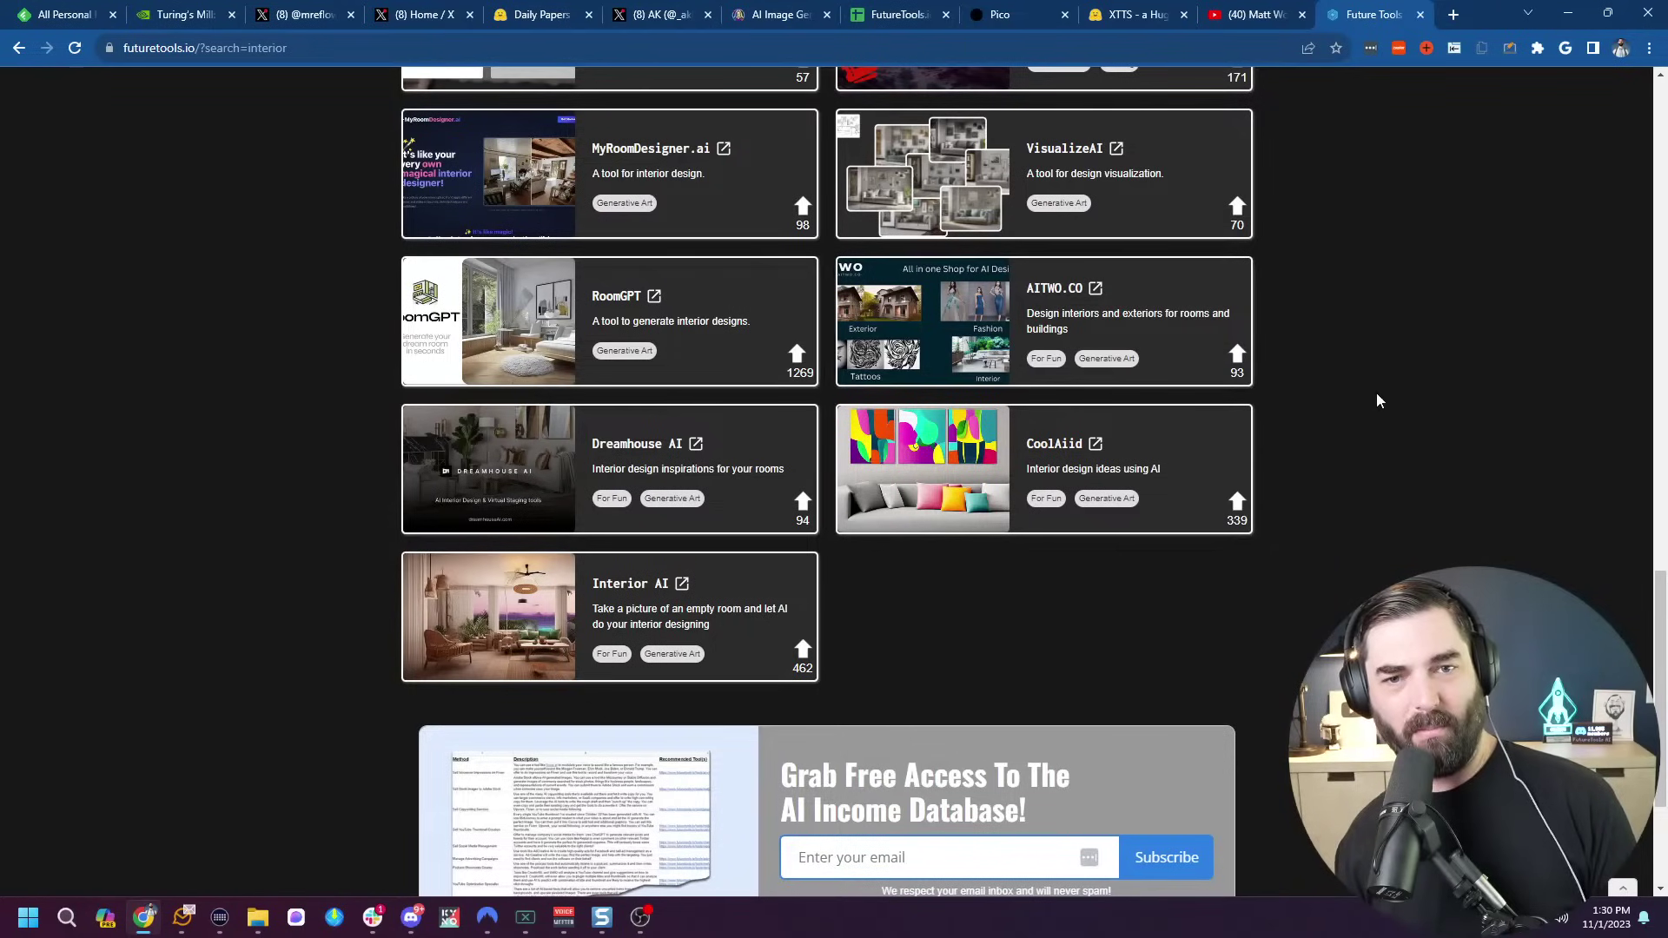
pyautogui.scroll(1, 1376, 392)
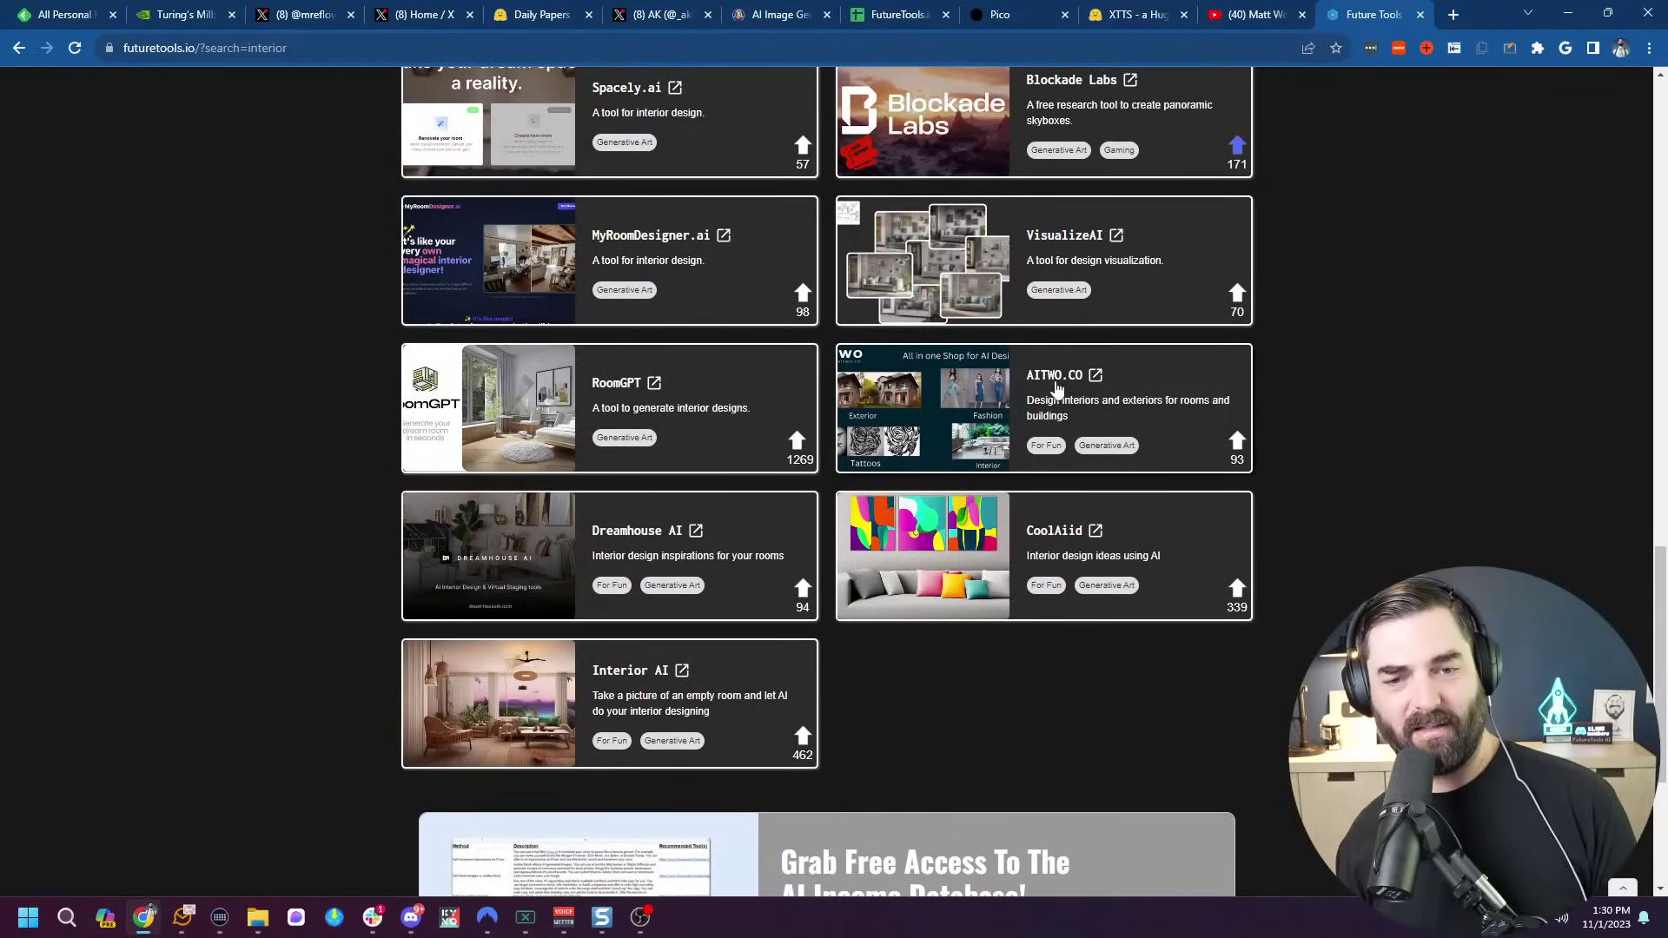
pyautogui.scroll(2, 1425, 486)
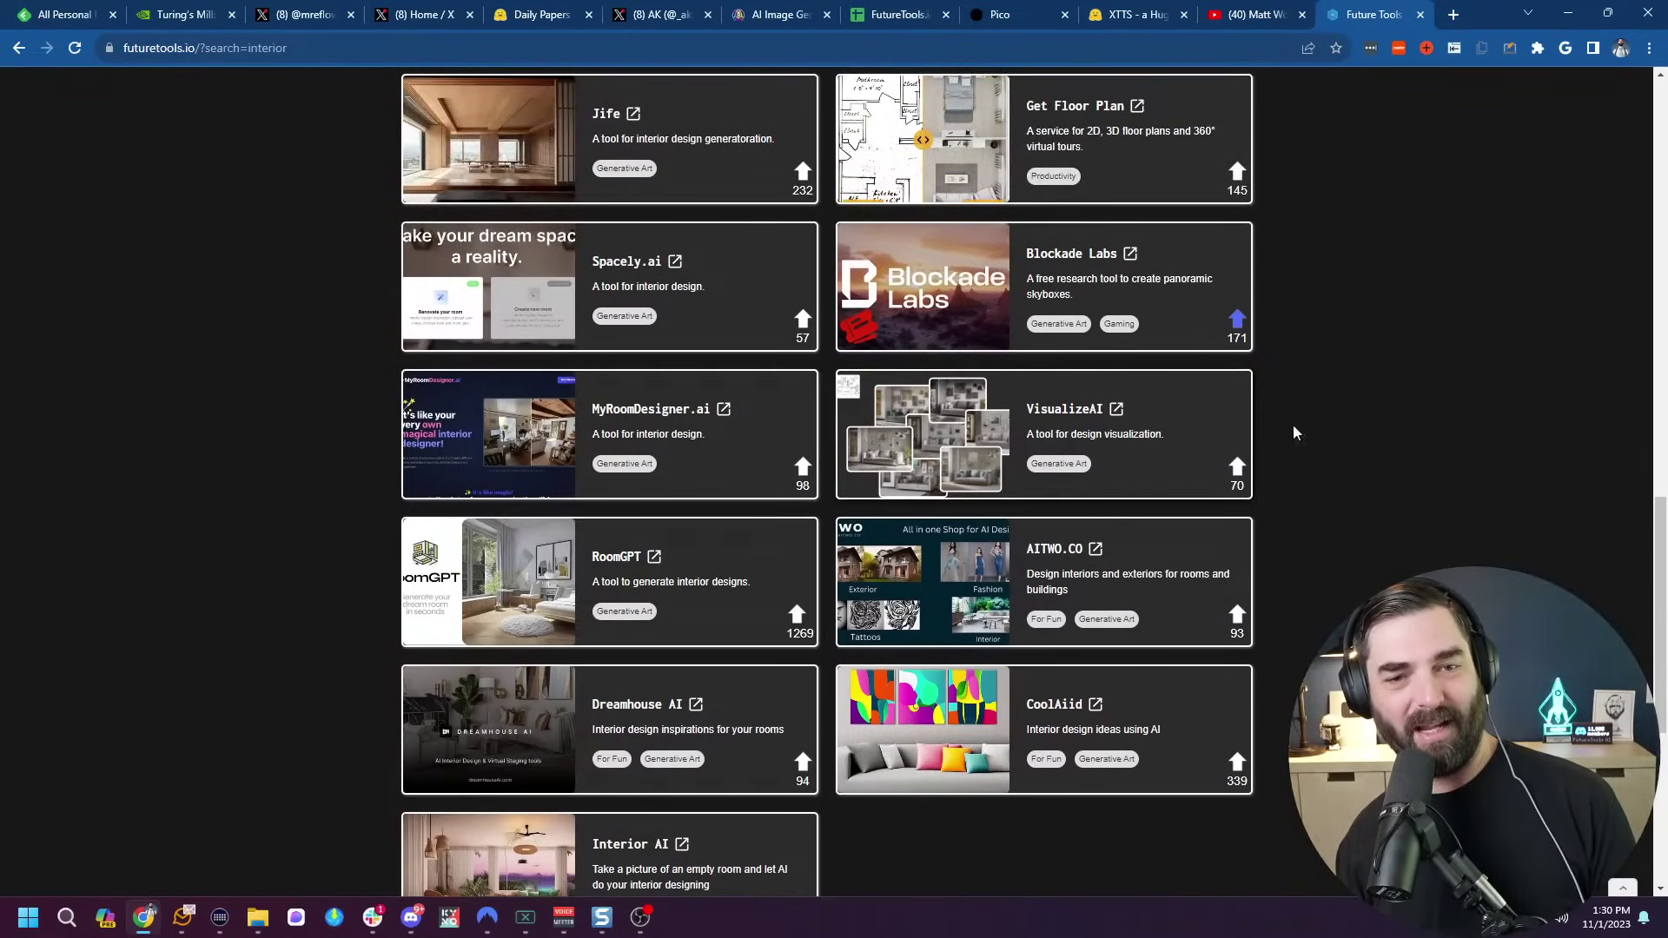
pyautogui.scroll(1, 1546, 508)
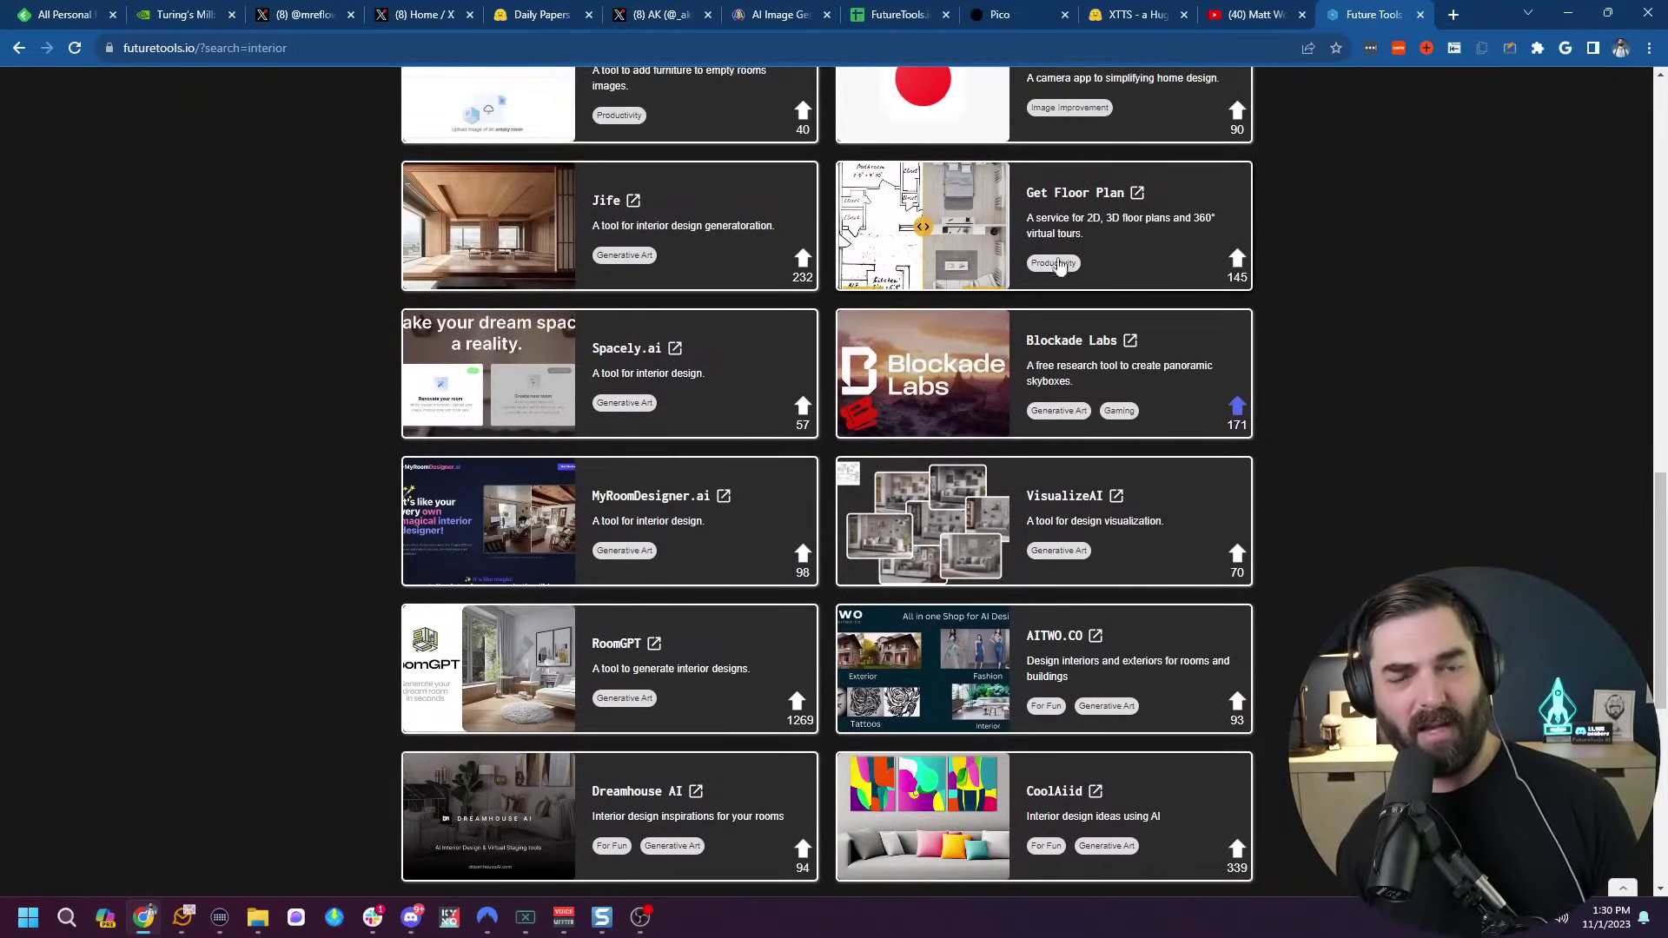
pyautogui.scroll(1, 1450, 512)
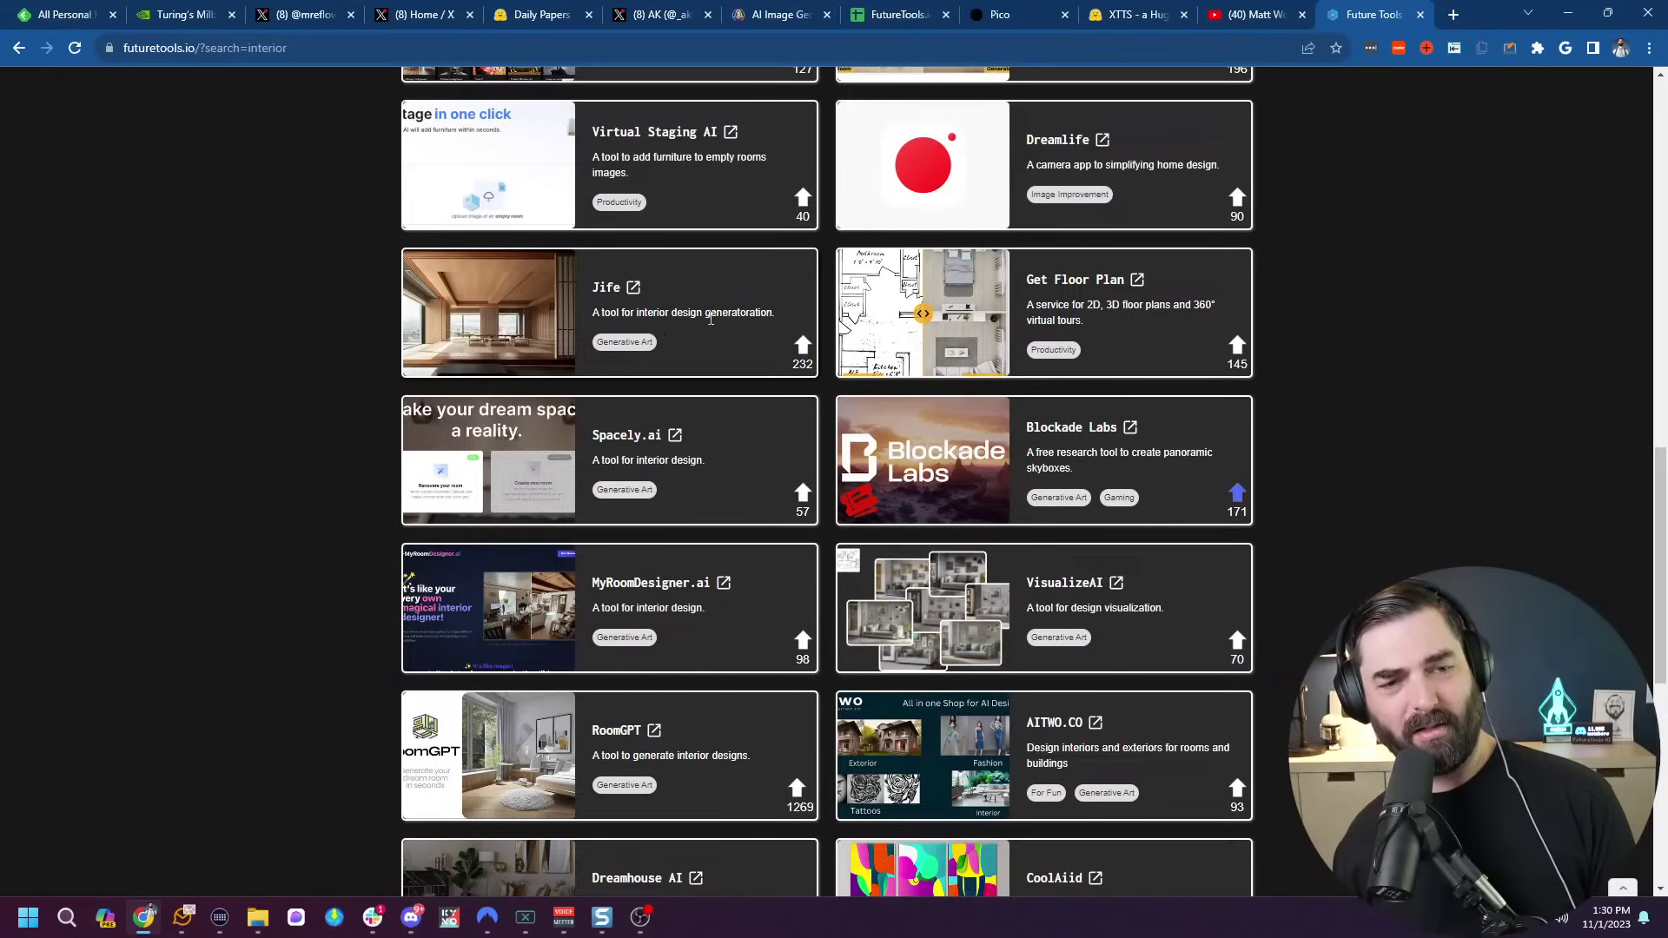
pyautogui.scroll(3, 1482, 467)
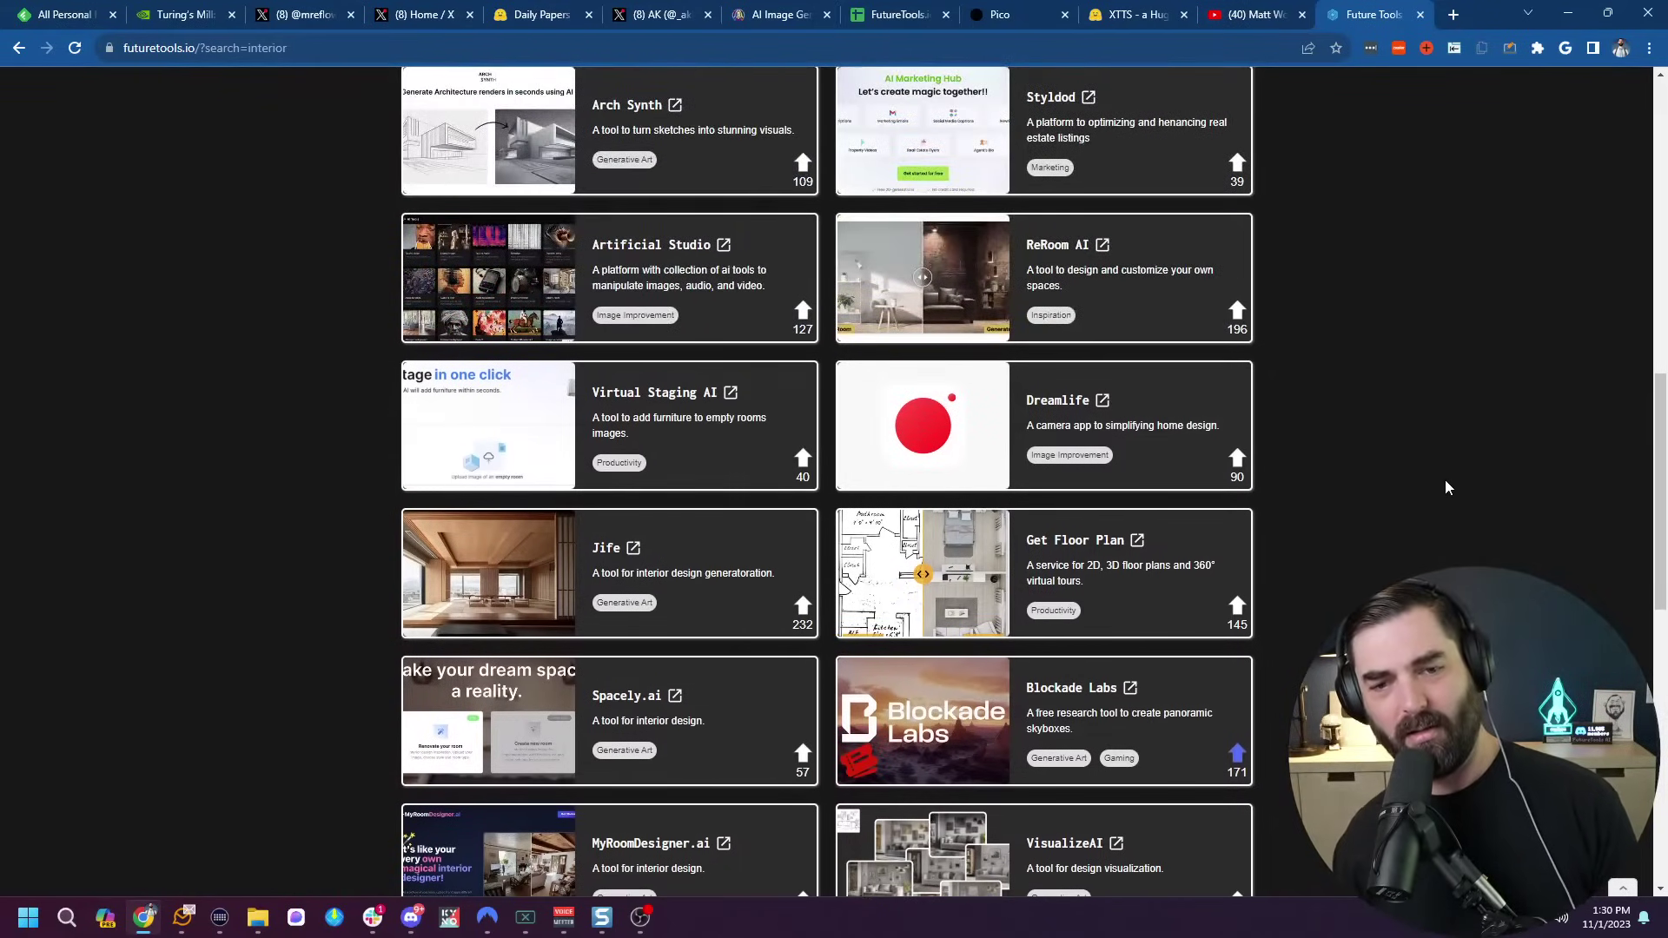
pyautogui.scroll(10, 1437, 523)
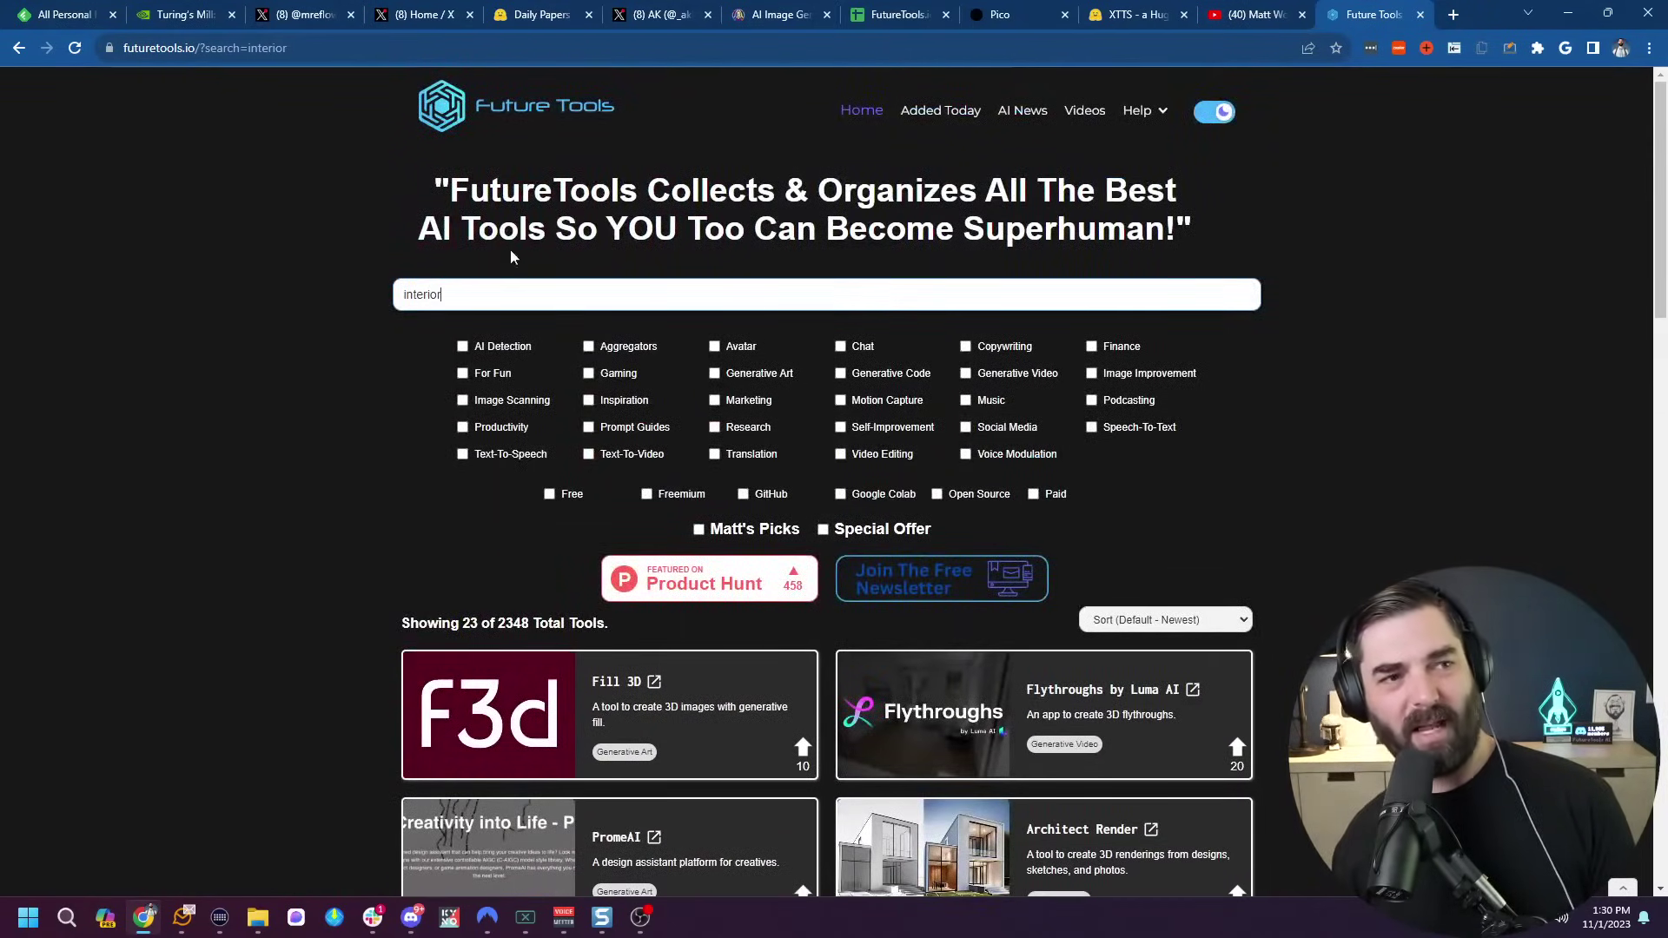
pyautogui.doubleClick(514, 286)
pyautogui.click(1394, 476)
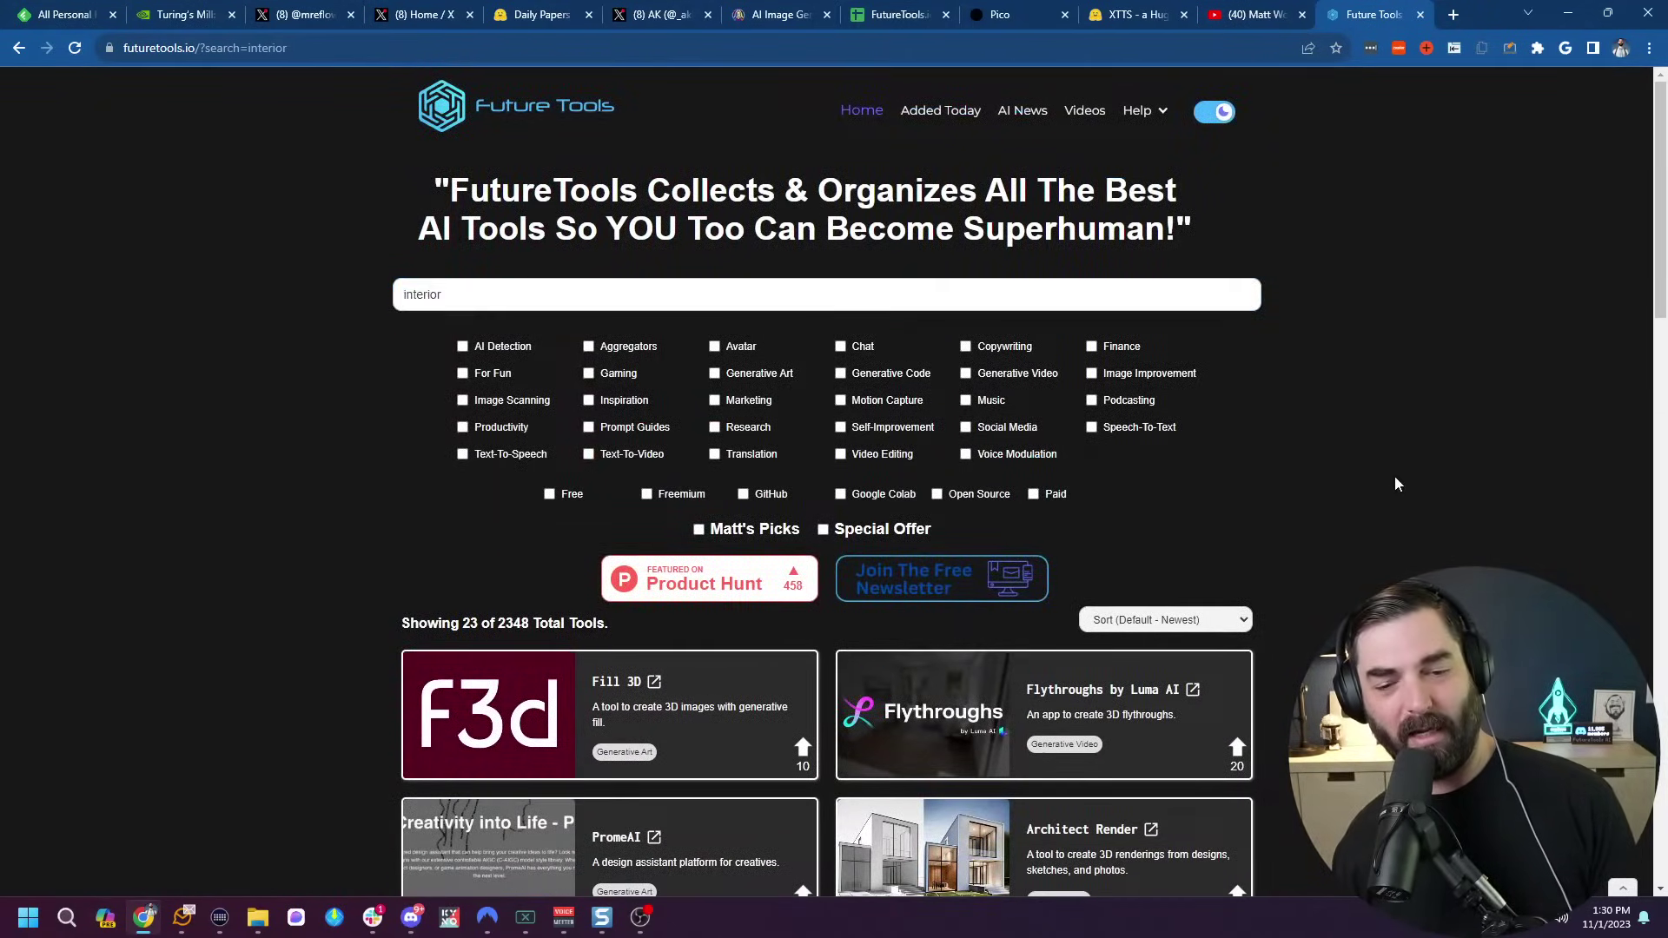
pyautogui.scroll(-2, 1514, 521)
pyautogui.scroll(-15, 1508, 530)
pyautogui.scroll(8, 1508, 530)
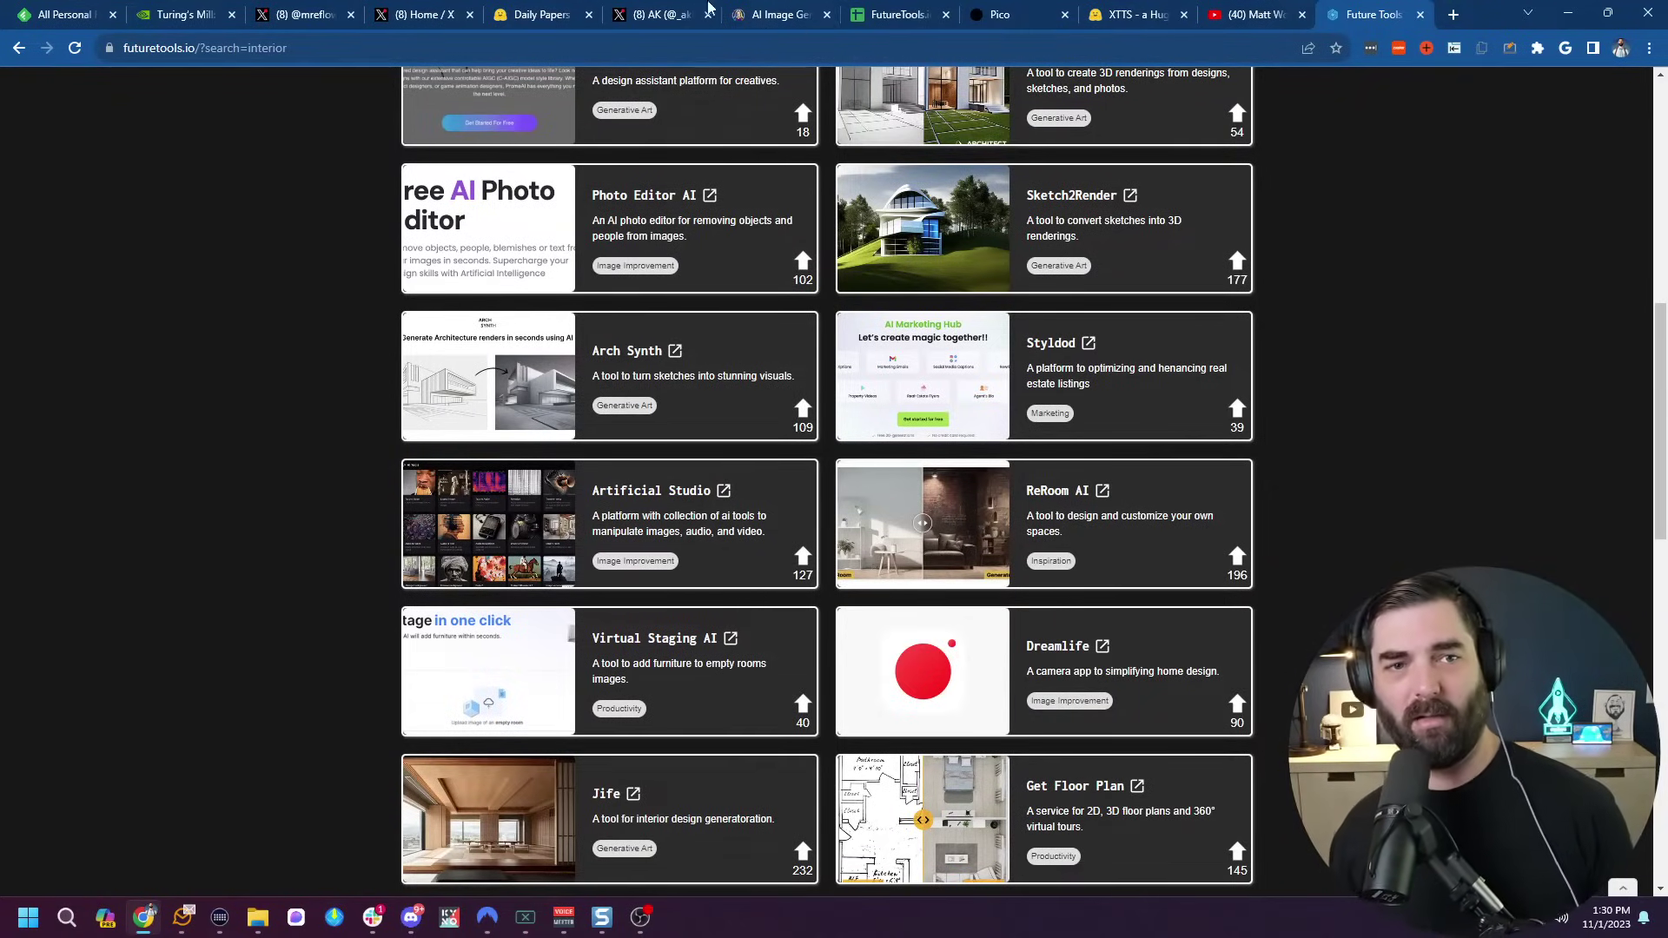
# Return to Leonardo.Ai and view both Spiderman and Batman chess images enlarged.
pyautogui.click(767, 11)
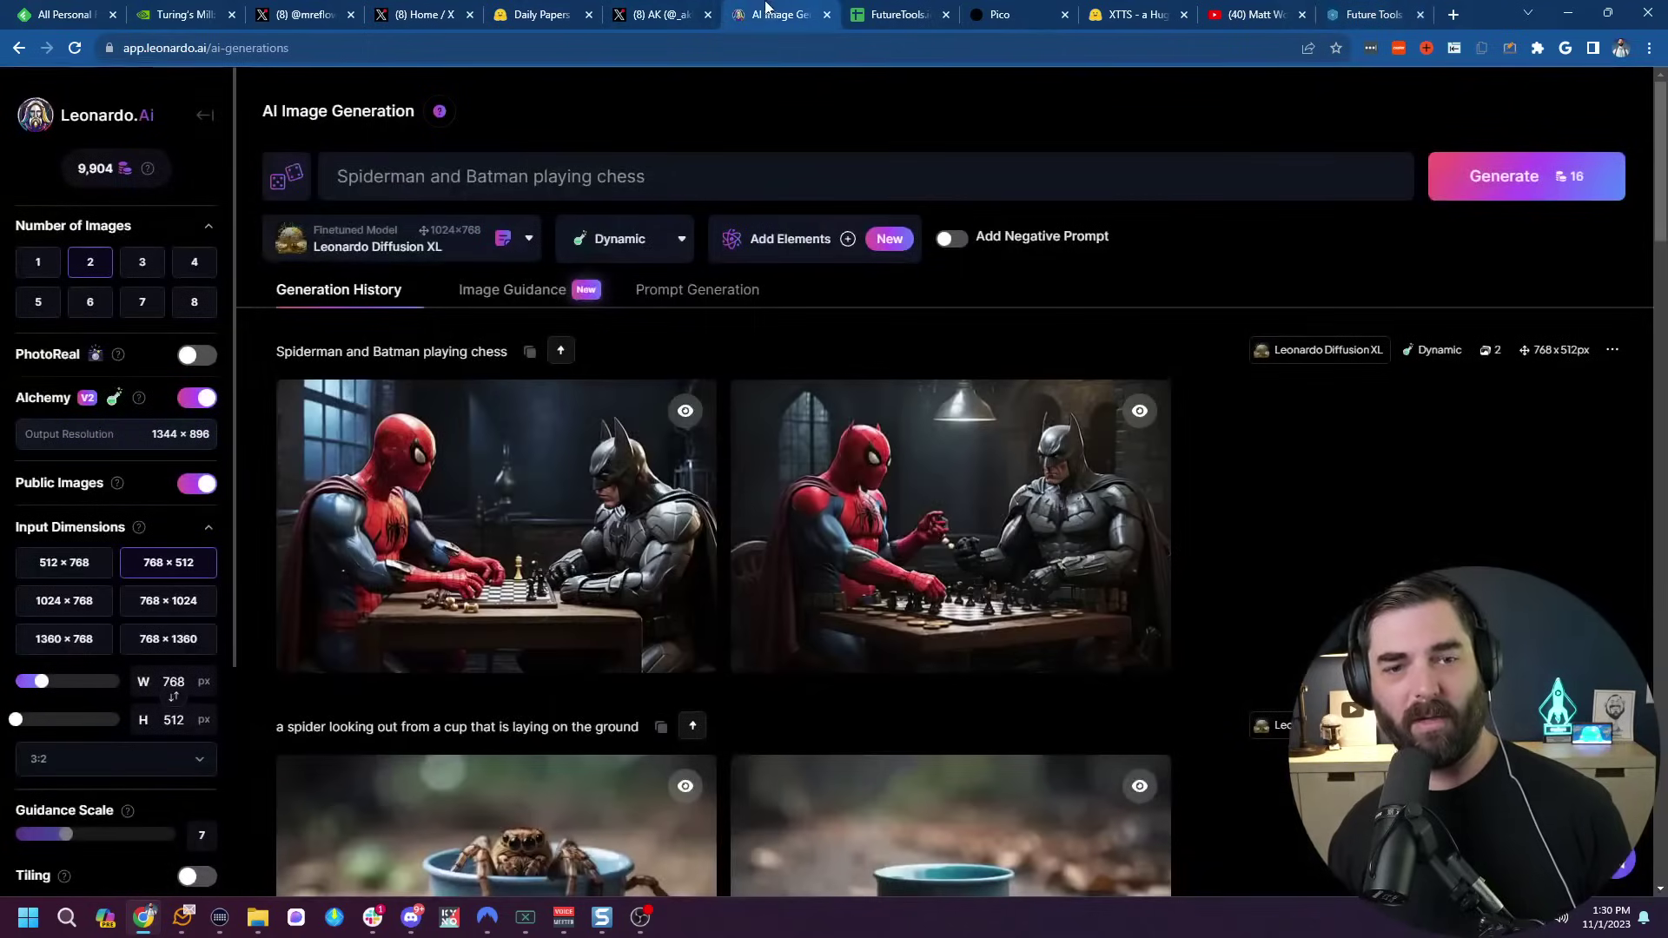
pyautogui.click(567, 571)
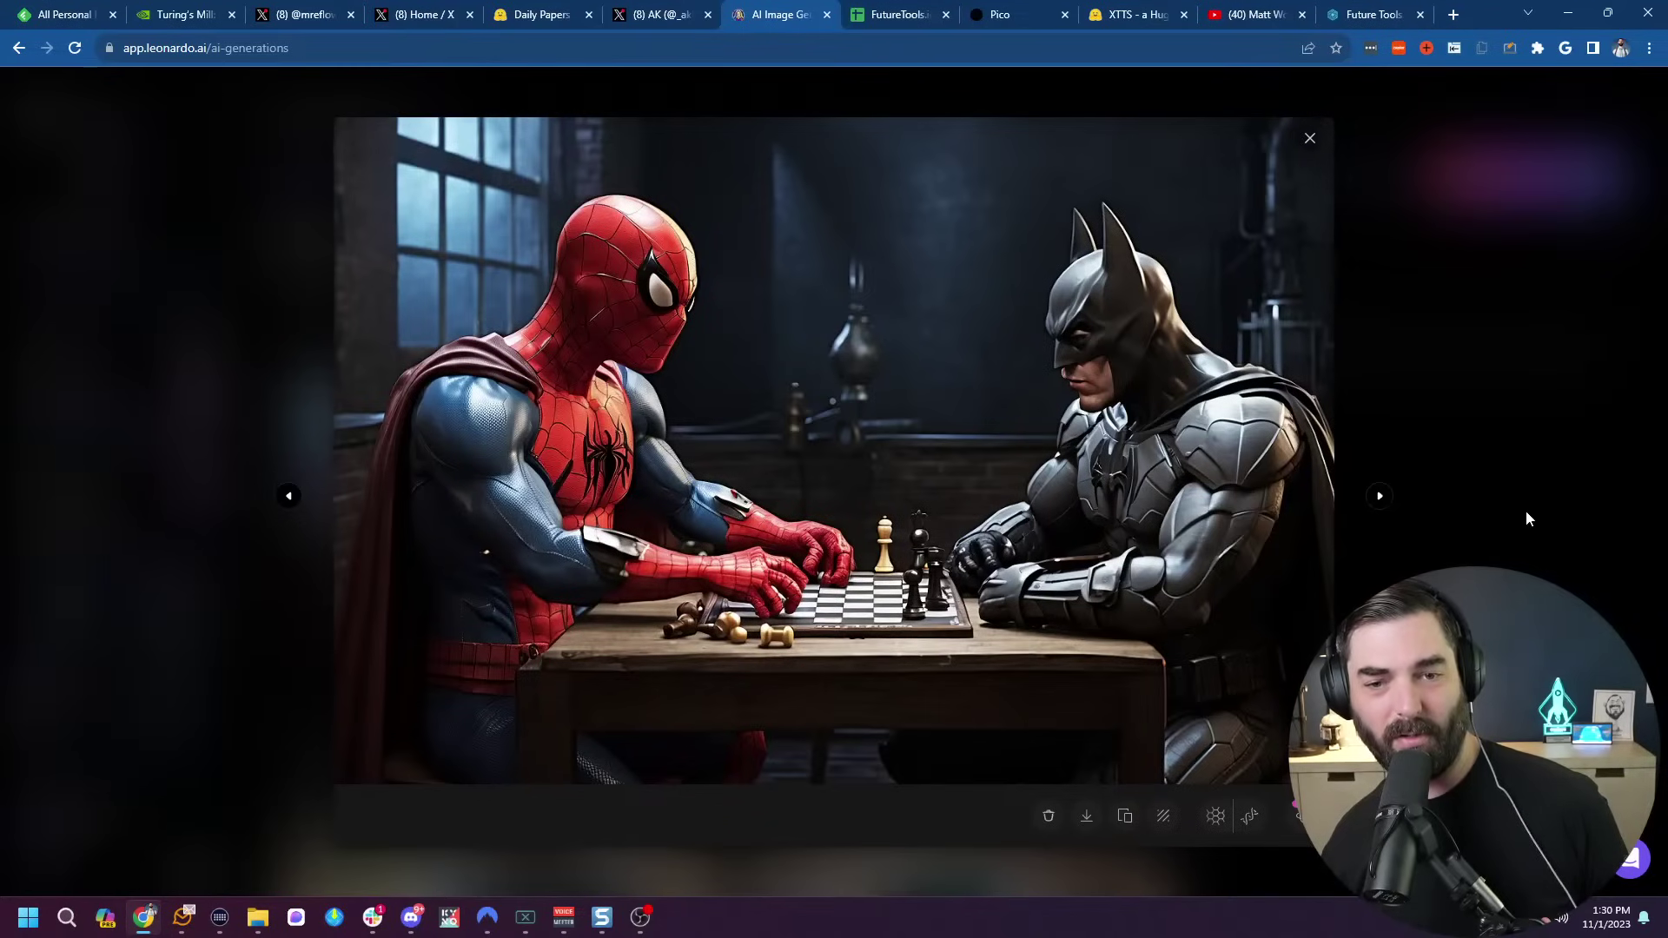
pyautogui.click(1379, 496)
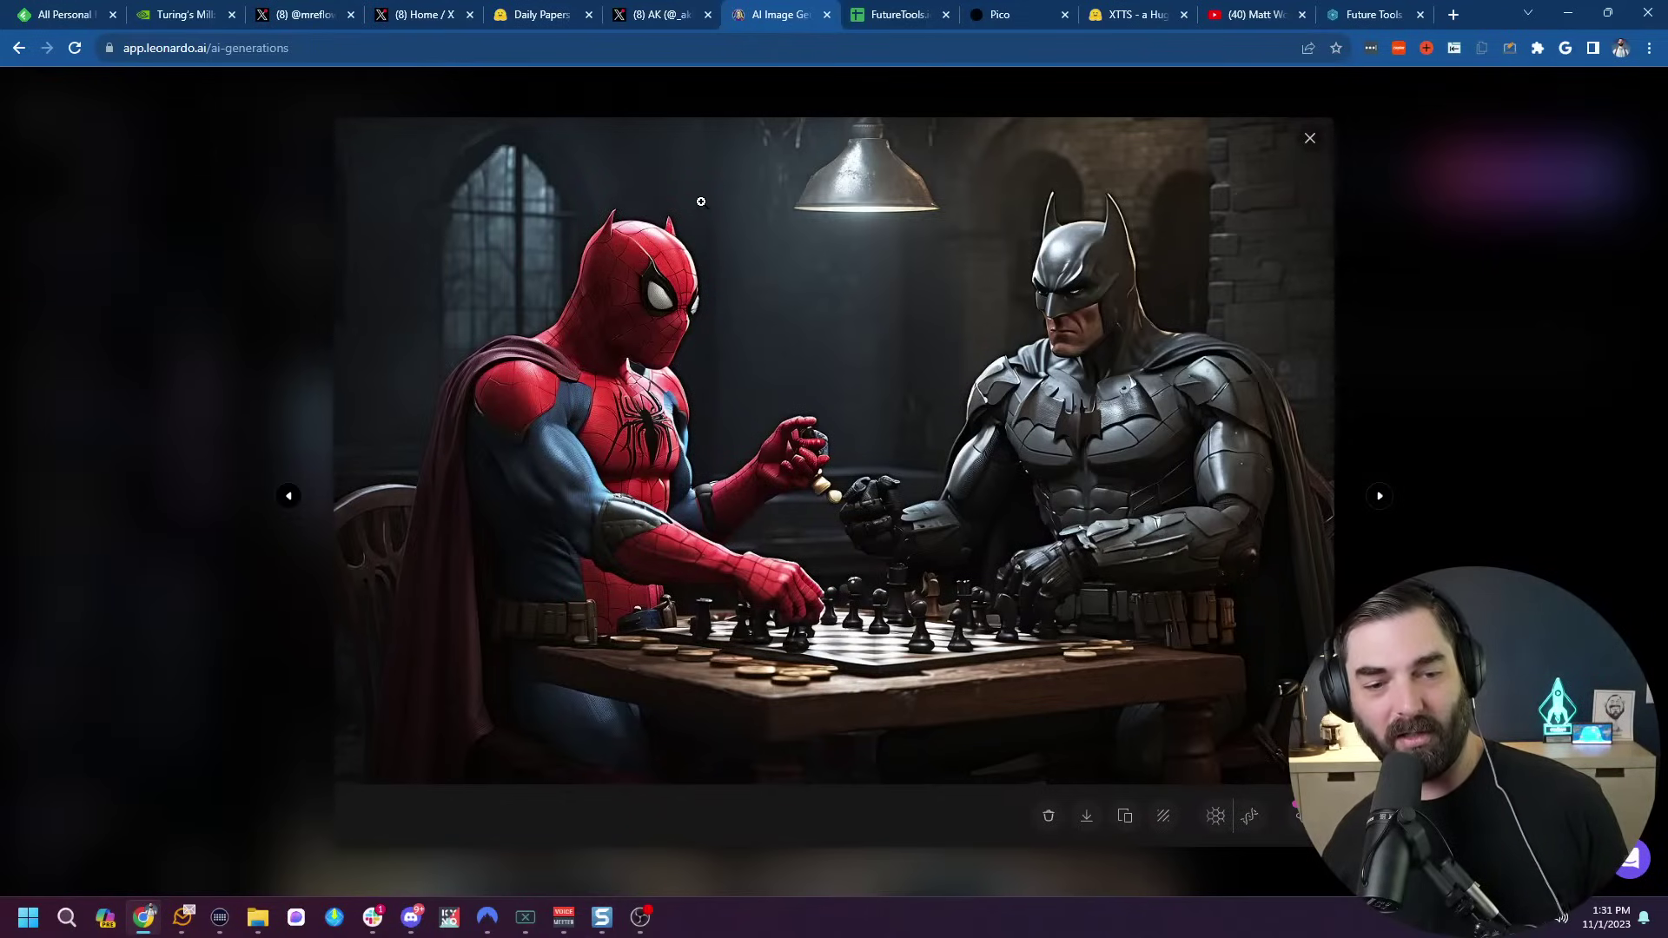
pyautogui.click(1310, 139)
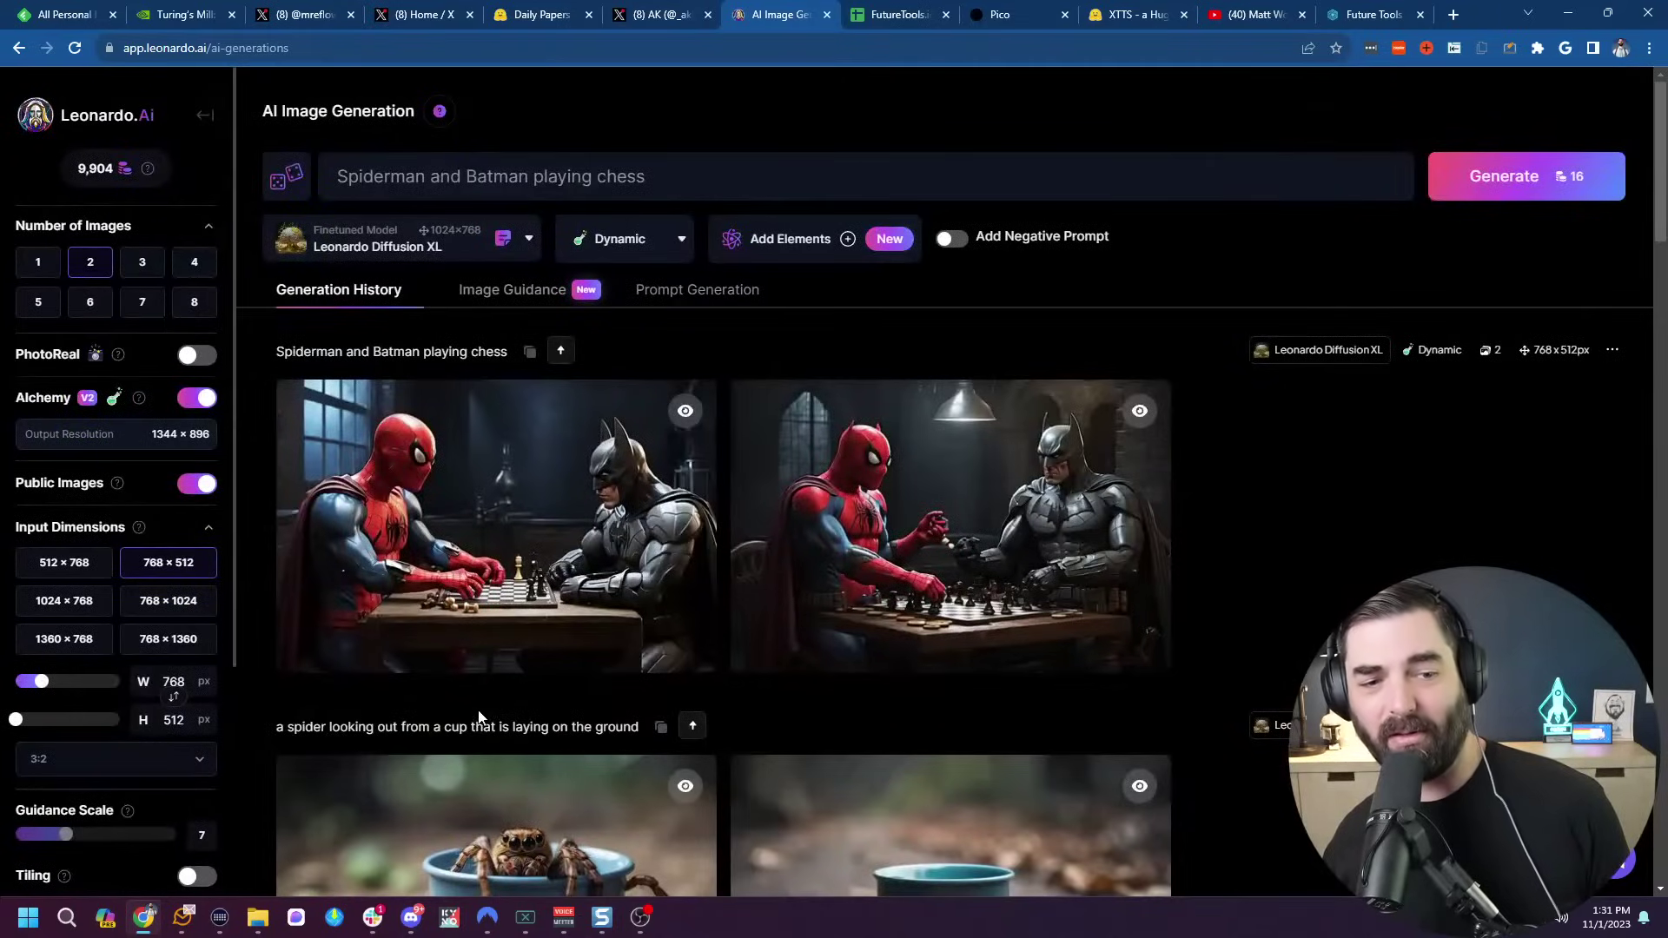
pyautogui.click(471, 570)
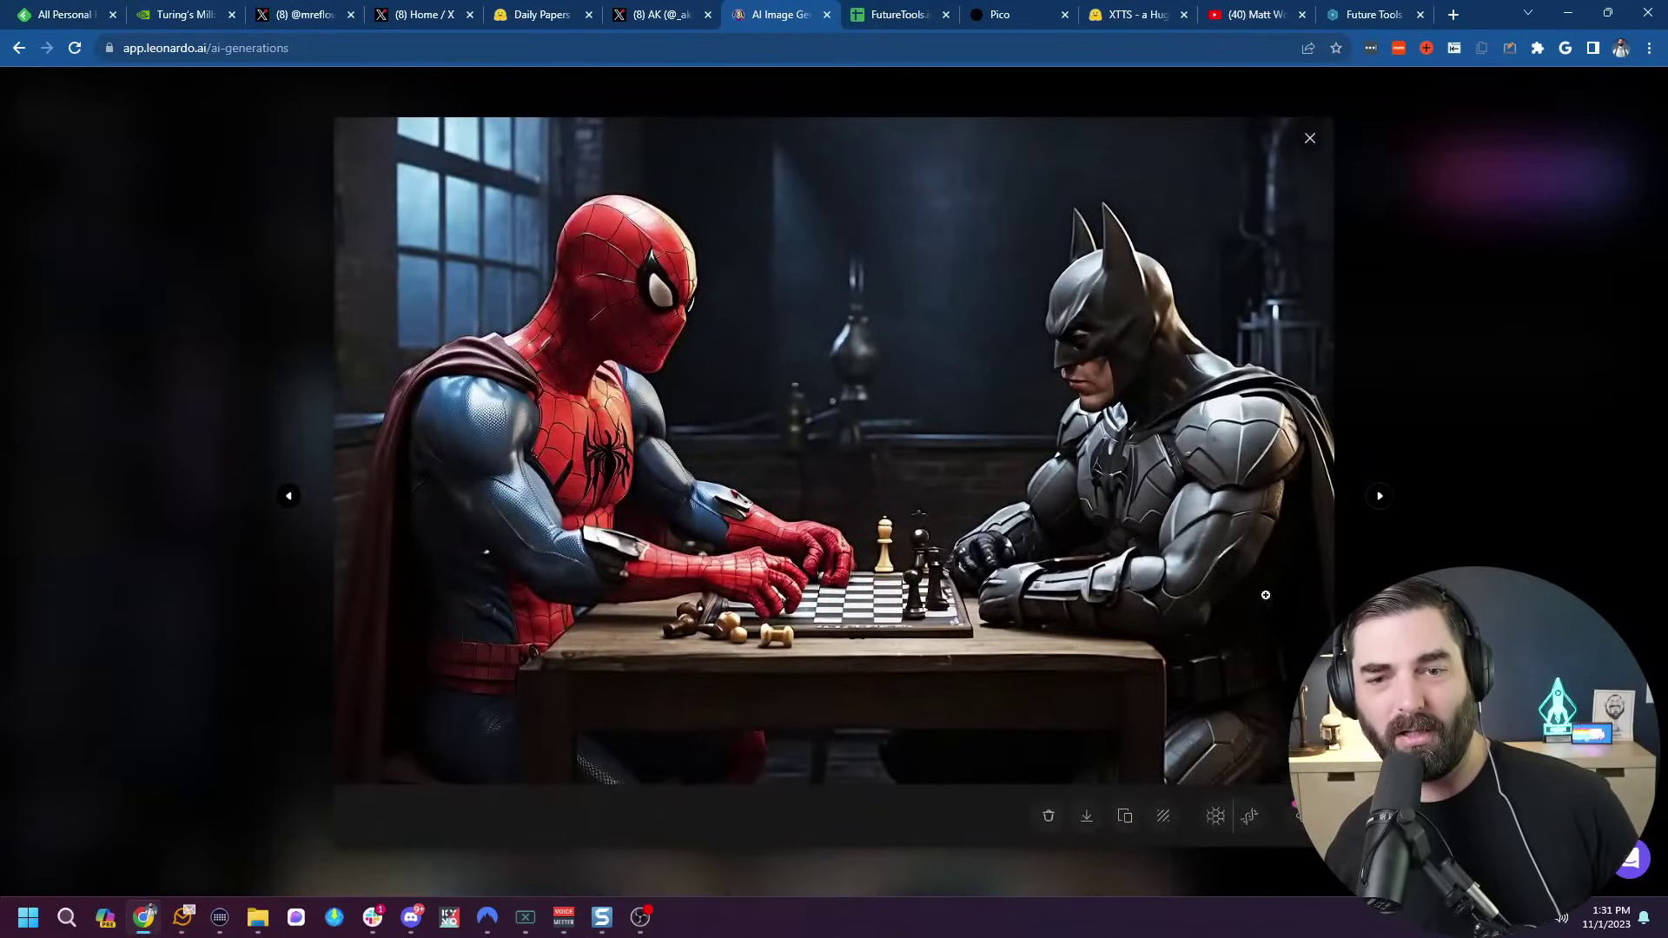
pyautogui.click(1459, 517)
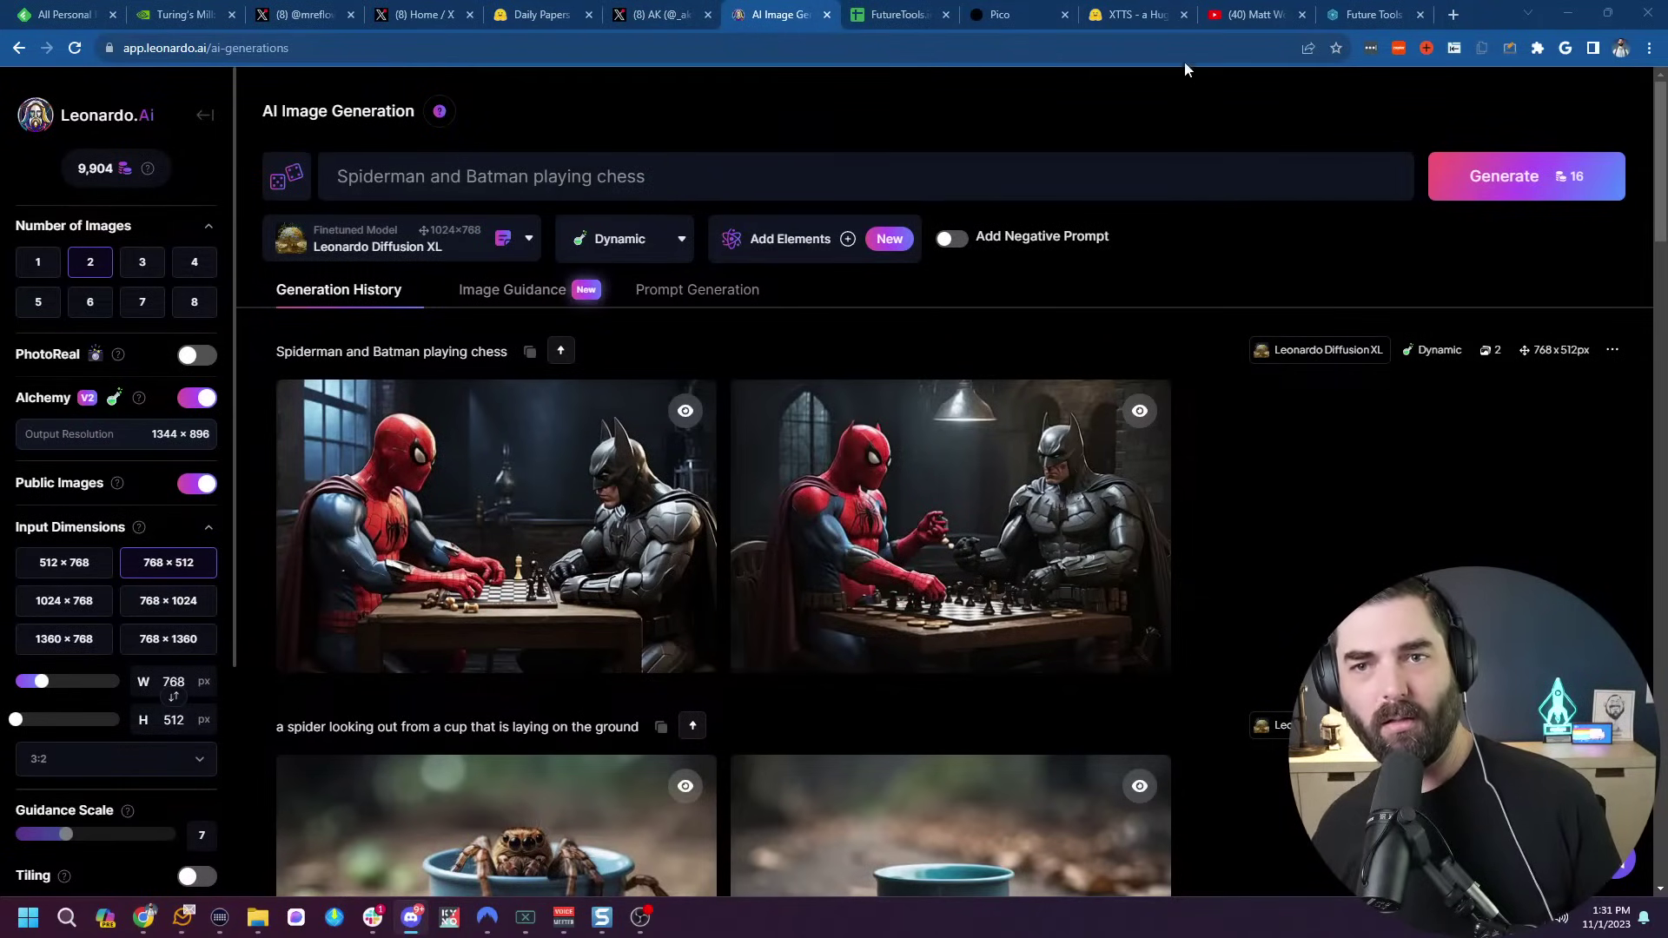
# Generate two images from the prompt "cute humanoid hugging a kitten".
pyautogui.press('Tab')
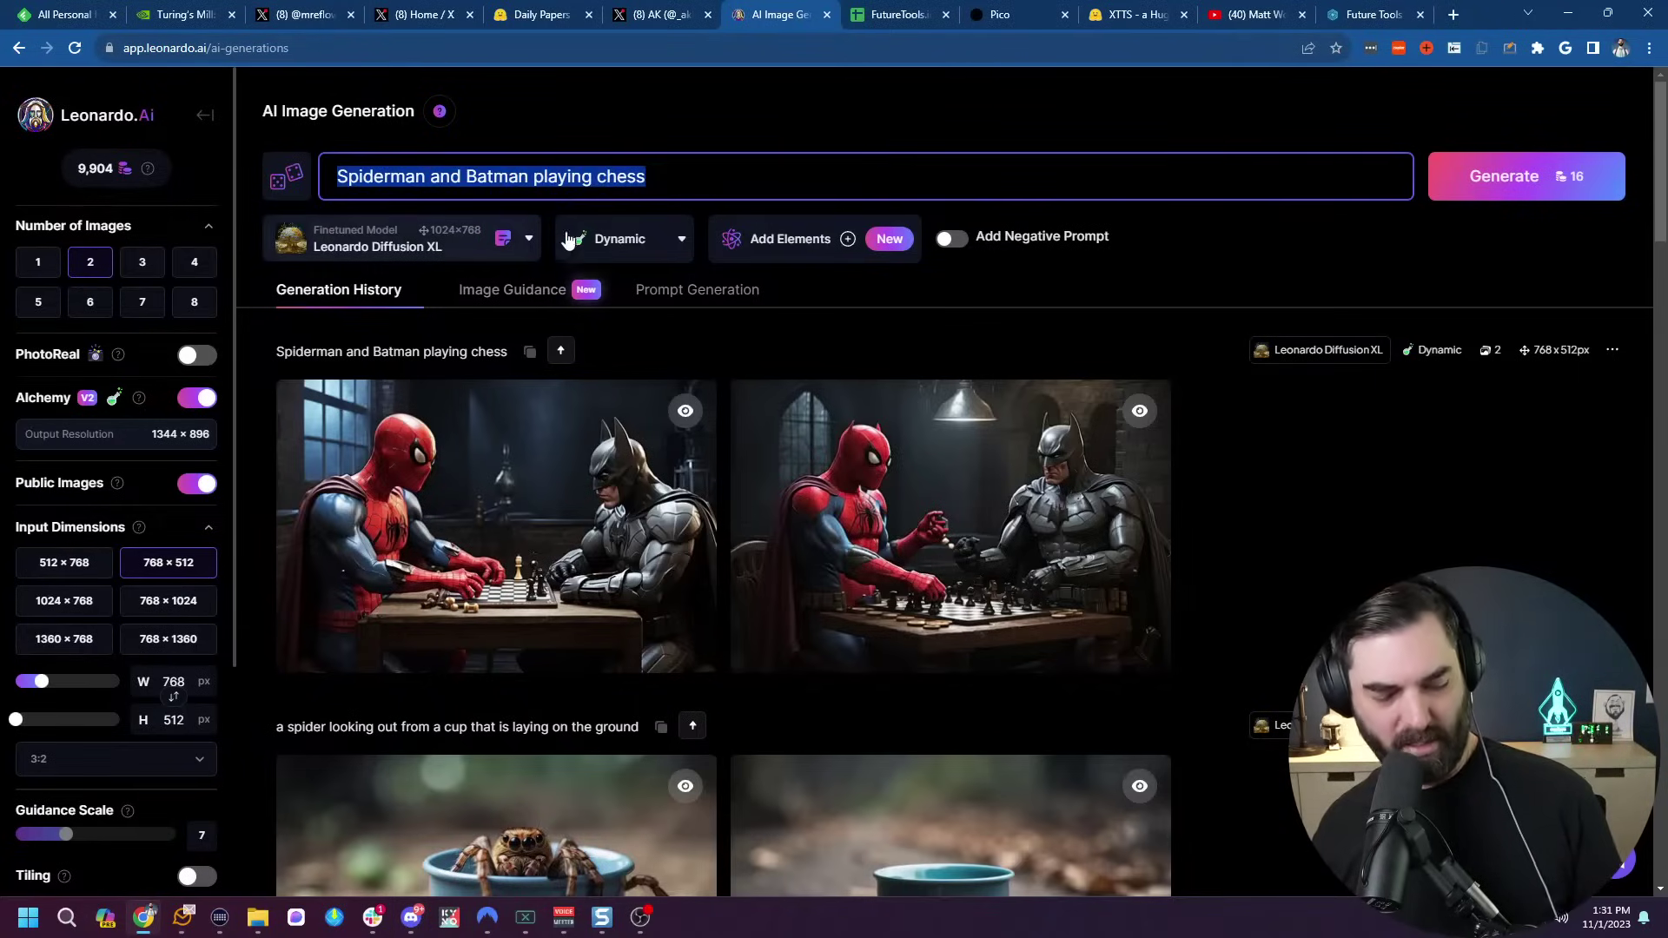
pyautogui.write('cute humanoid hugging a kitten')
pyautogui.click(1489, 176)
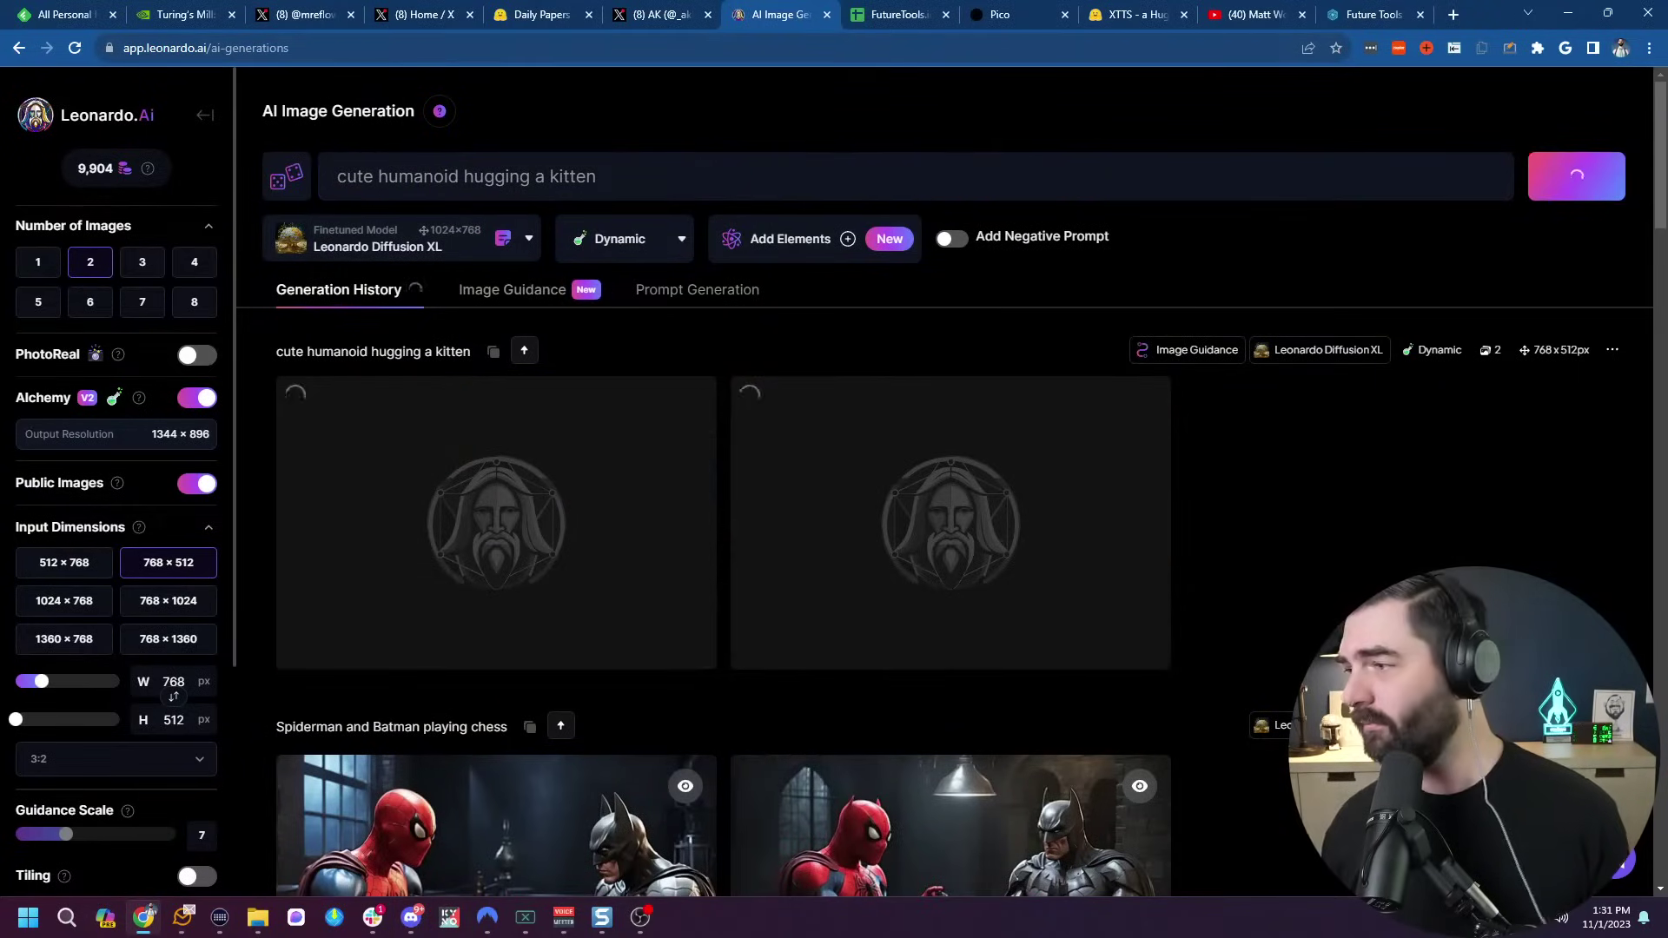